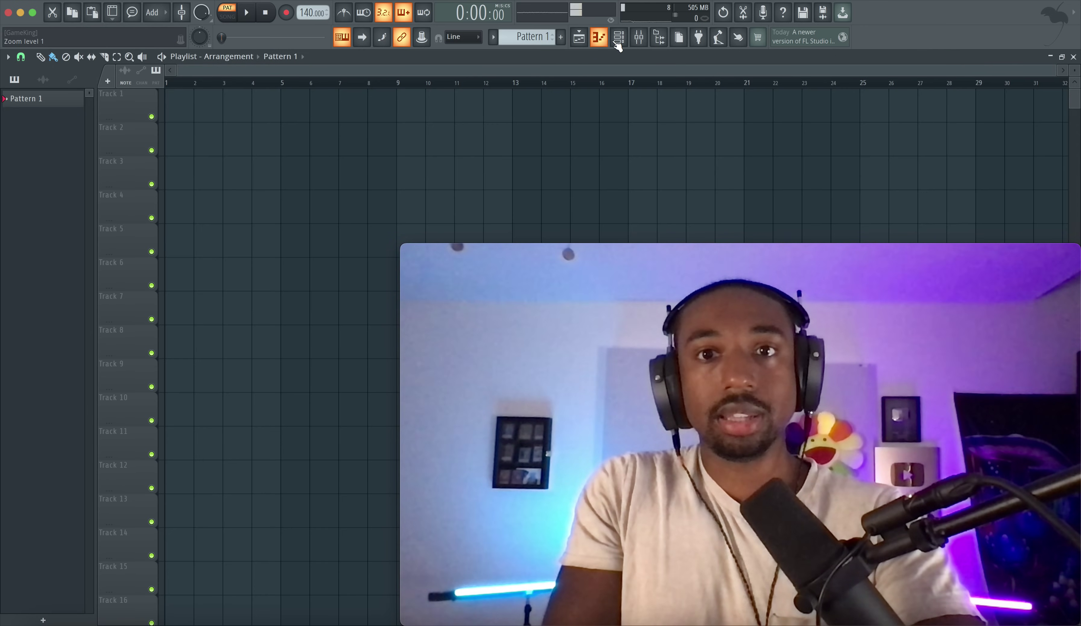
Toggle the channel rack and the browser open and closed to preview both windows
click(618, 38)
click(619, 38)
click(654, 37)
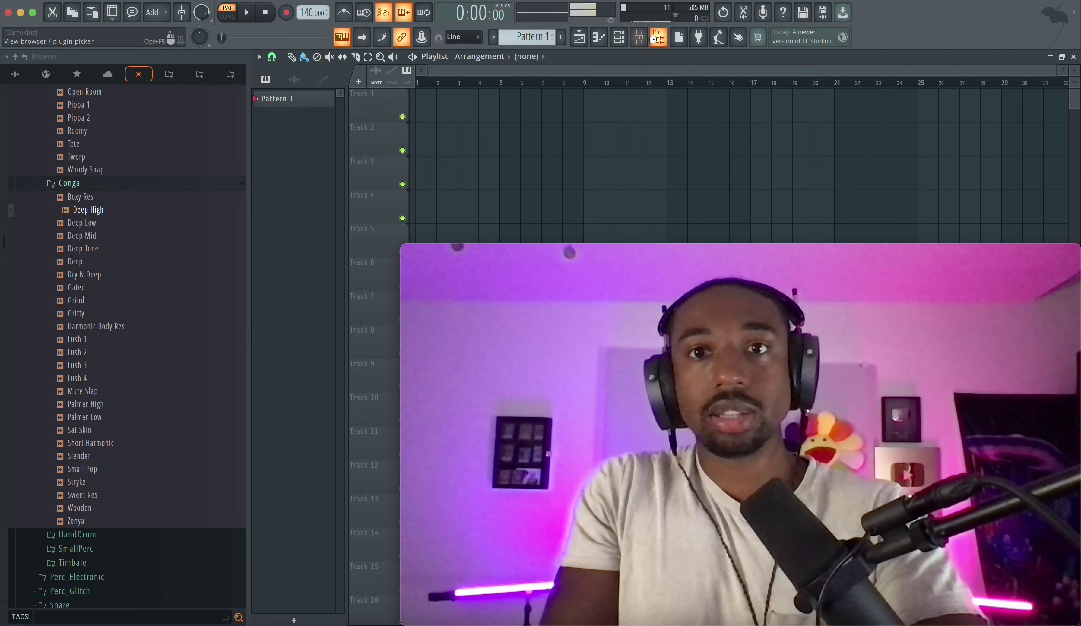
click(657, 38)
click(657, 37)
click(657, 38)
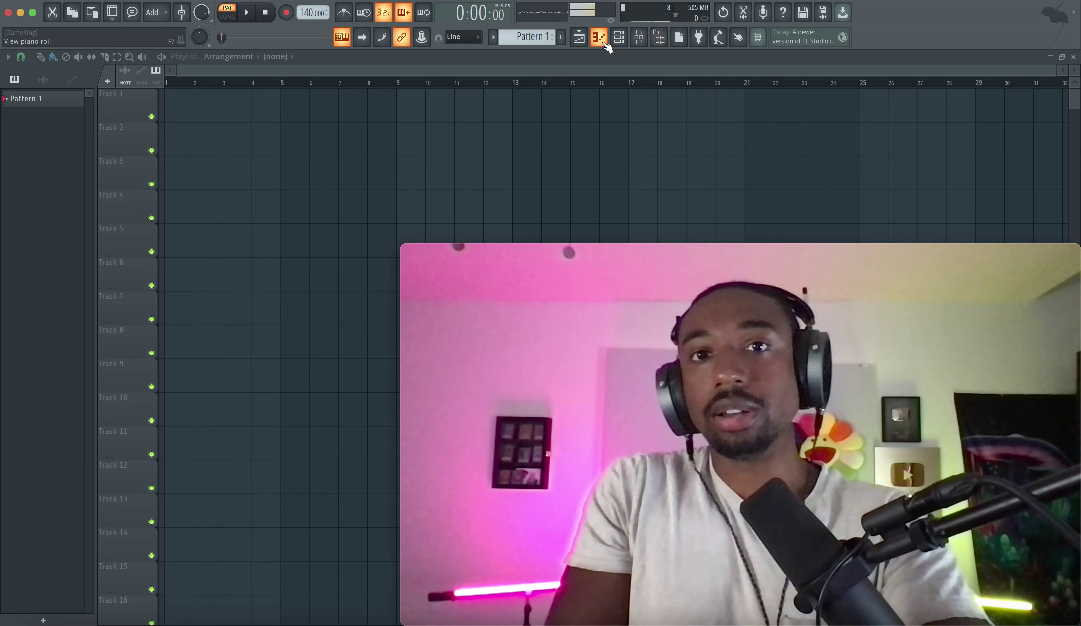
Hide and show the playlist repeatedly, leaving it open with its track area in view
click(588, 43)
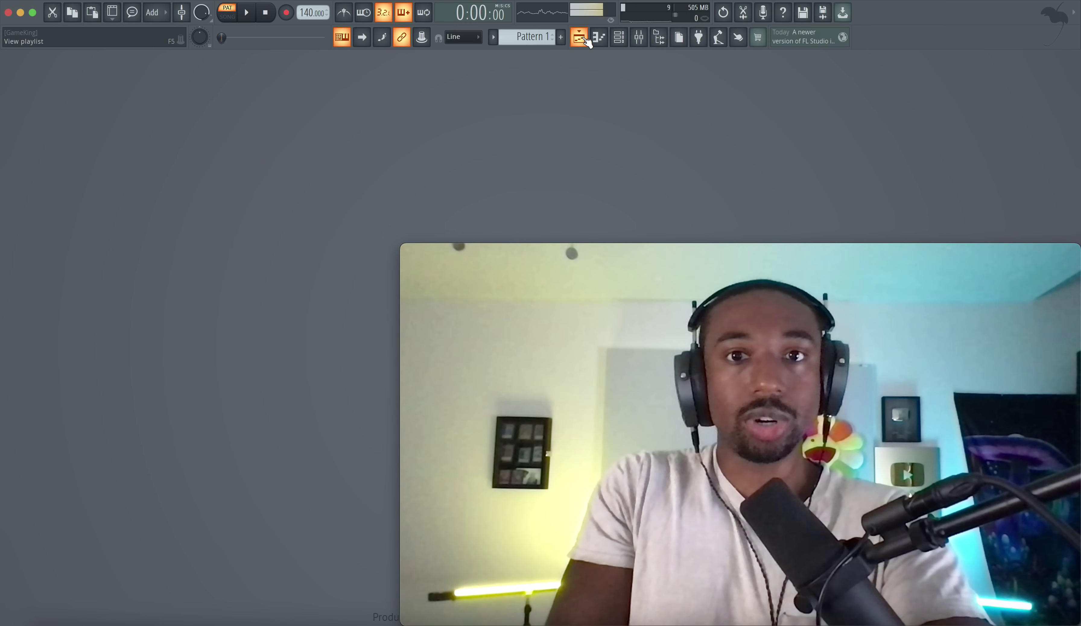
click(587, 41)
scroll(385, 175, down, 3)
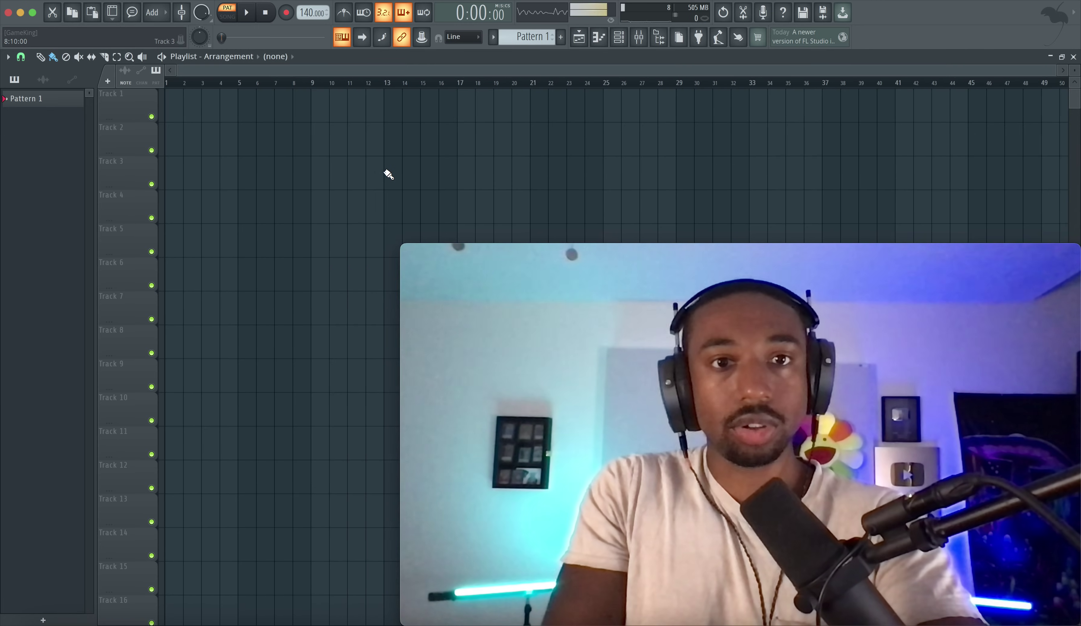
click(580, 39)
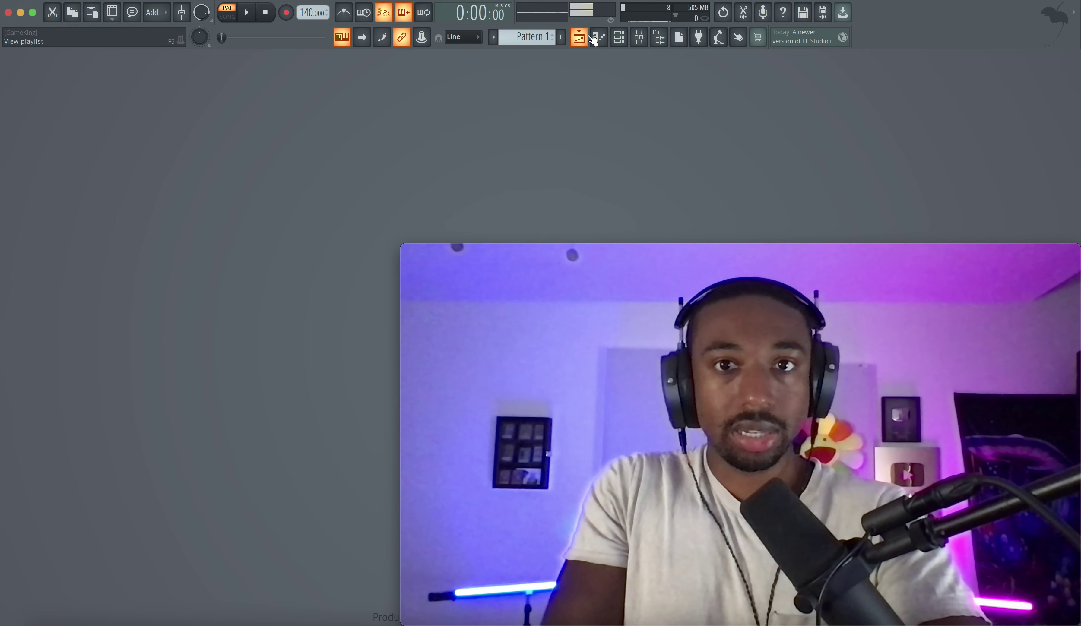
click(580, 38)
mouse_move(183, 110)
mouse_down()
mouse_move(319, 117)
mouse_move(140, 116)
mouse_up()
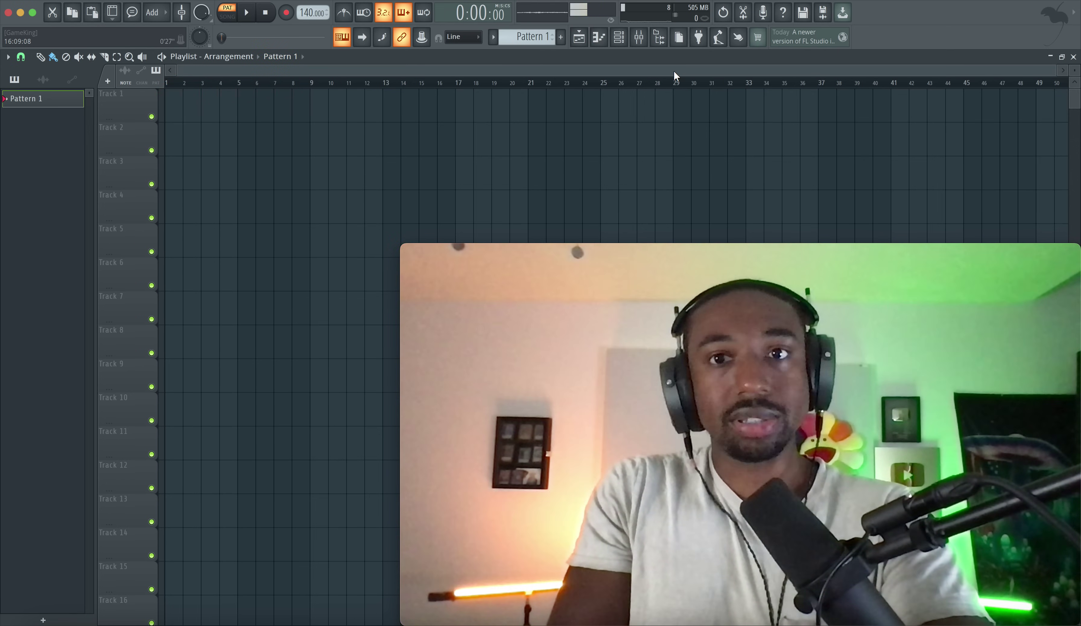
Open the Sampler channel's piano roll and shrink the Movie Recording webcam window so more of the note grid is uncovered
click(603, 40)
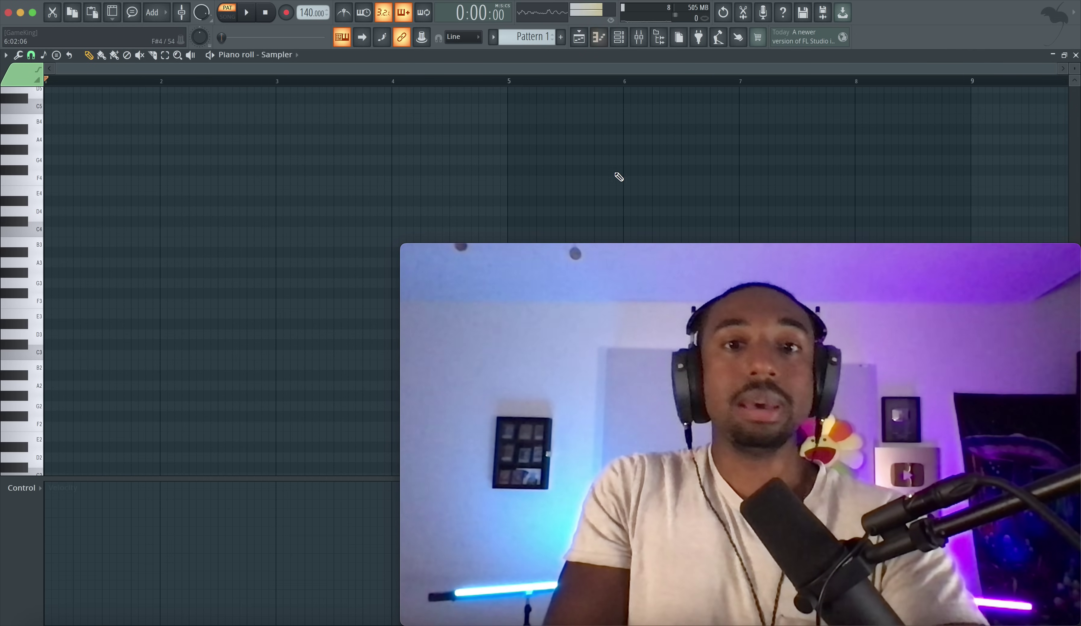
mouse_move(432, 251)
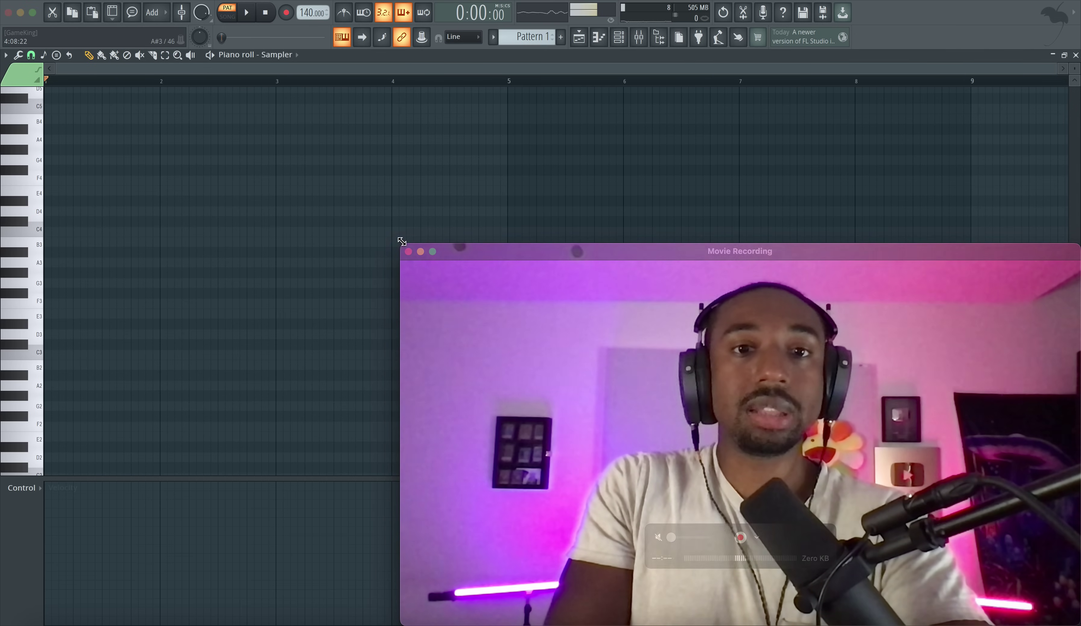
drag(402, 243, 613, 400)
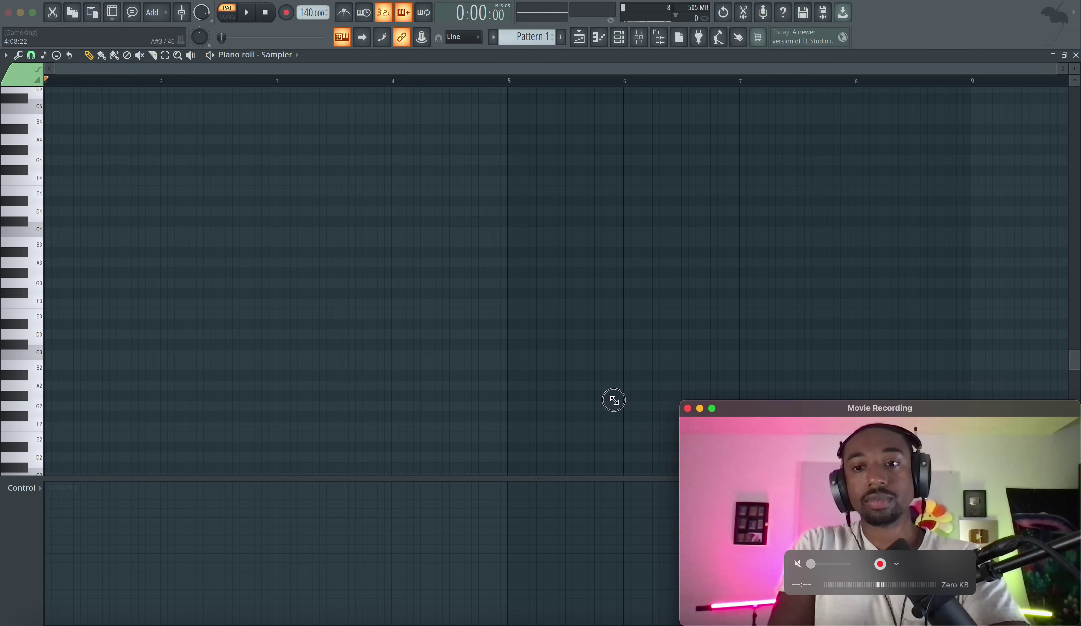
Turn the maximized editor windows into floating ones and move the floating piano roll up beneath the main toolbar
click(580, 60)
double_click(580, 58)
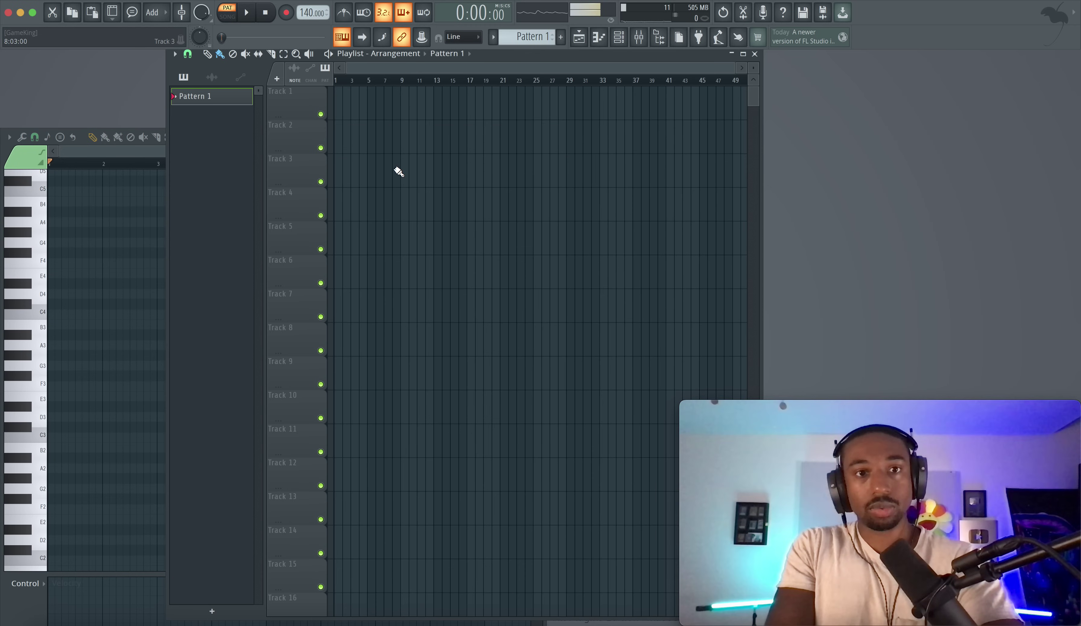
click(614, 40)
click(111, 152)
drag(307, 136, 326, 51)
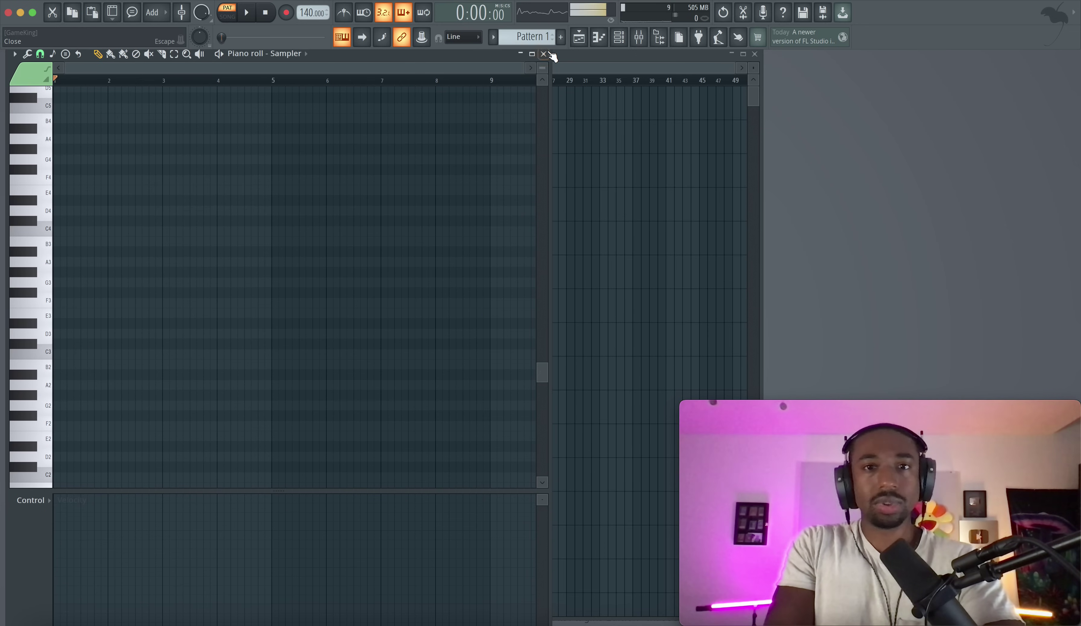
Shrink the floating piano roll window, enlarge it again, and maximize it to fill the workspace
drag(495, 52, 273, 232)
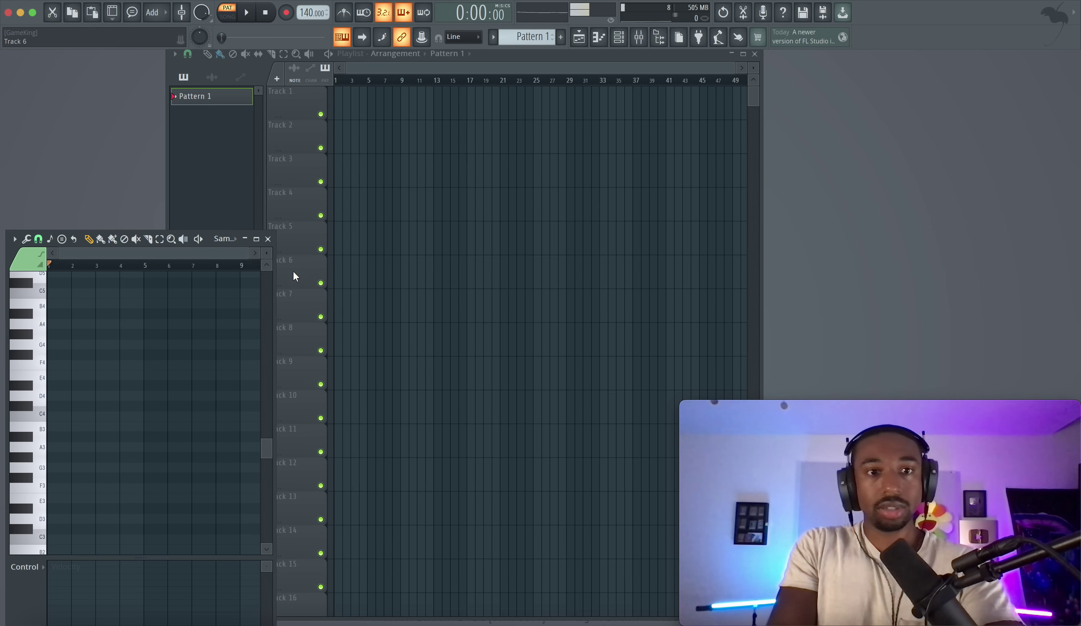
drag(275, 238, 545, 169)
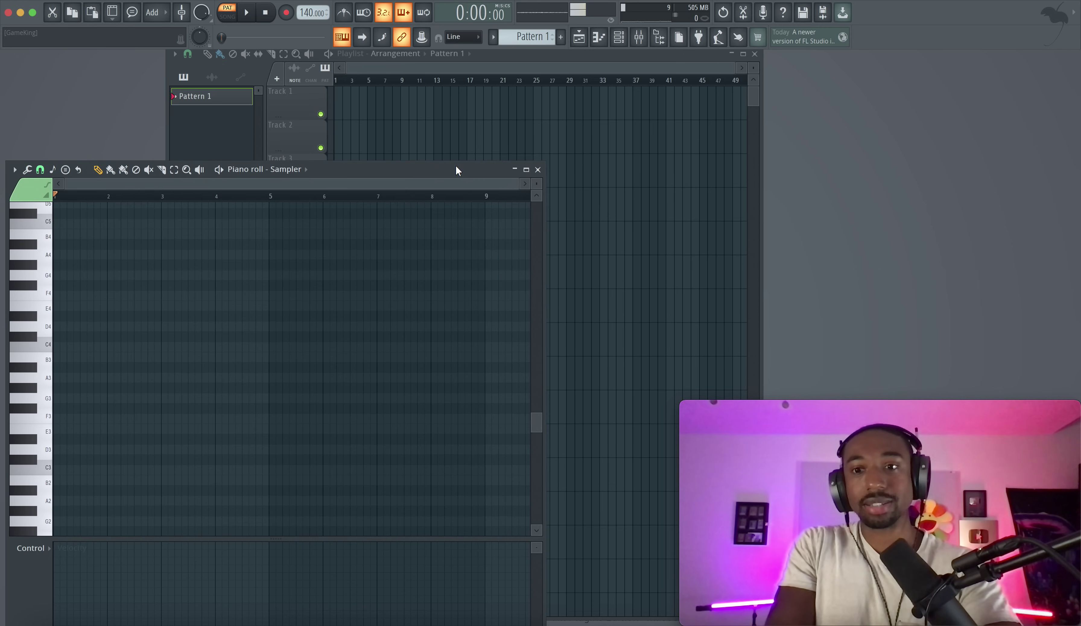
click(527, 171)
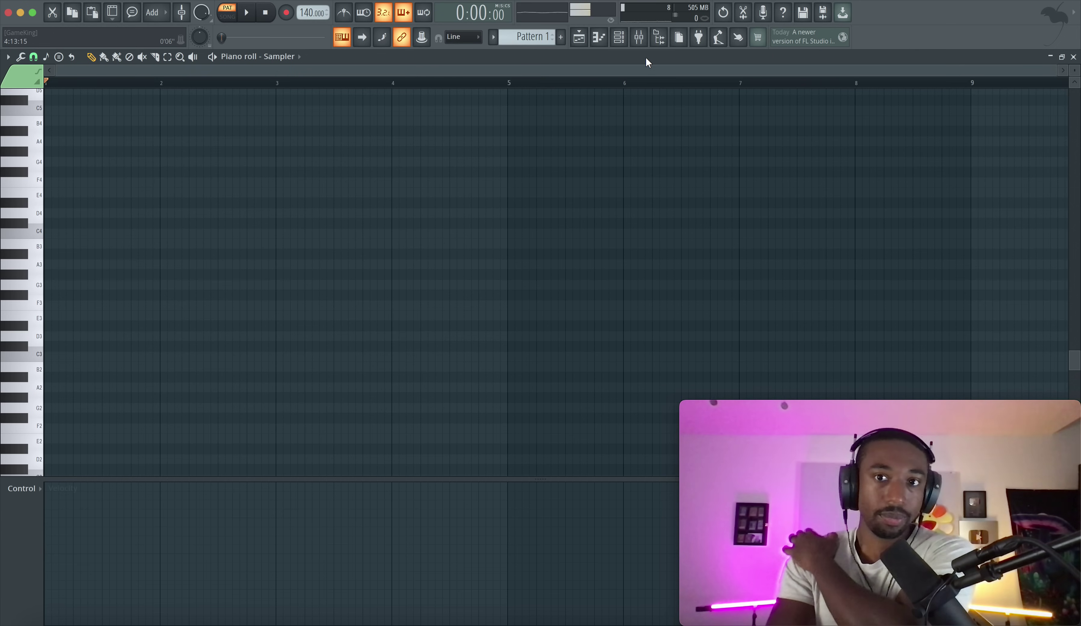
Show the channel rack with the Sampler channel on top of the piano roll
click(625, 45)
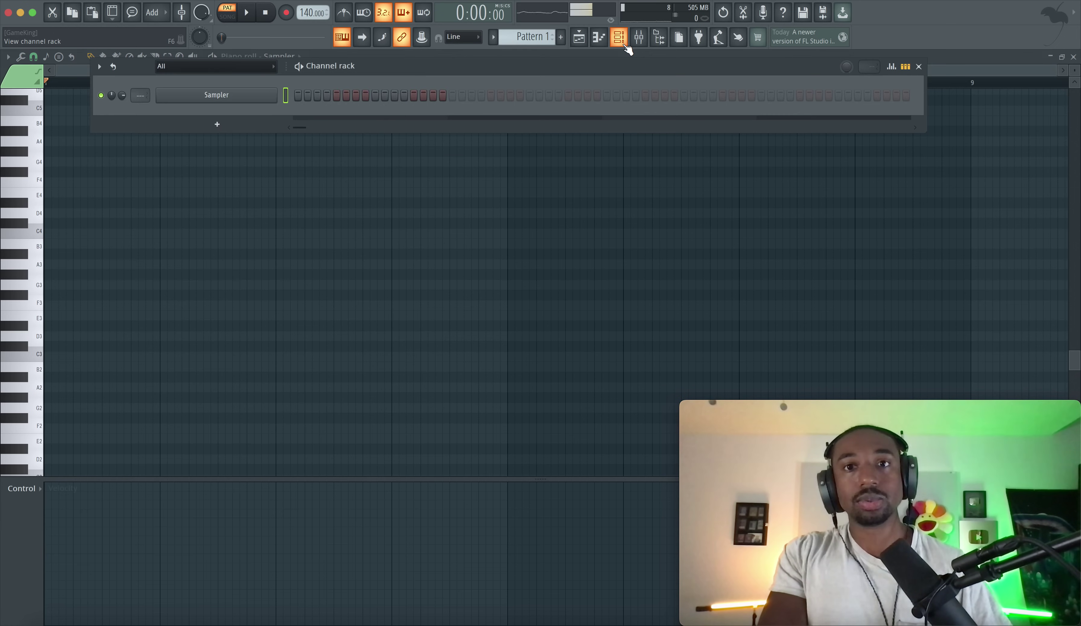
click(625, 45)
click(625, 45)
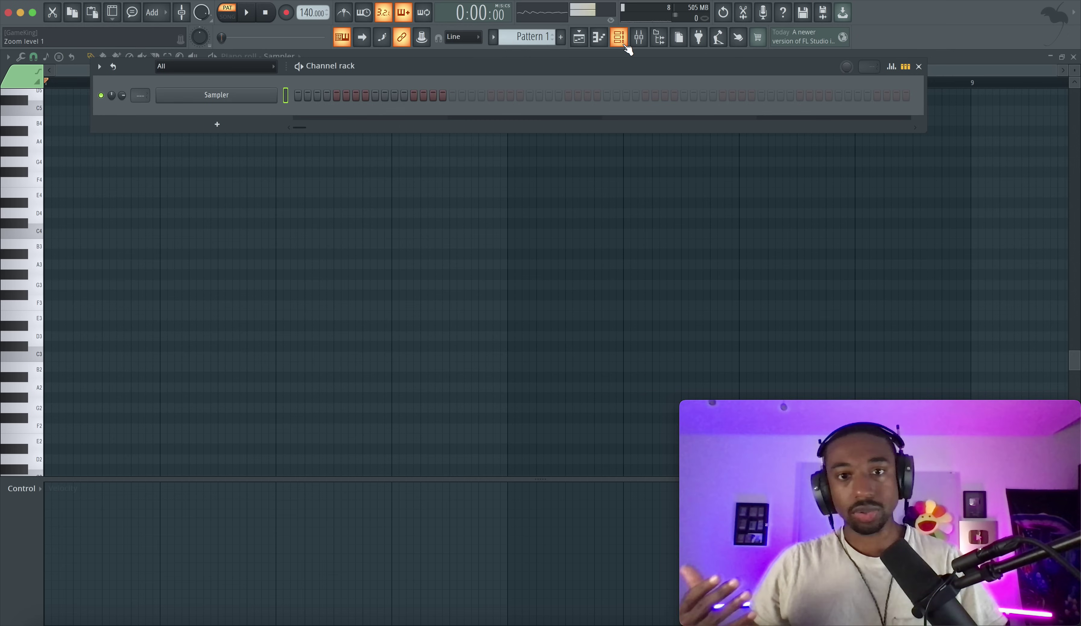
Bring up the playlist and maximize its window, toggling once between floating and maximized size
click(600, 38)
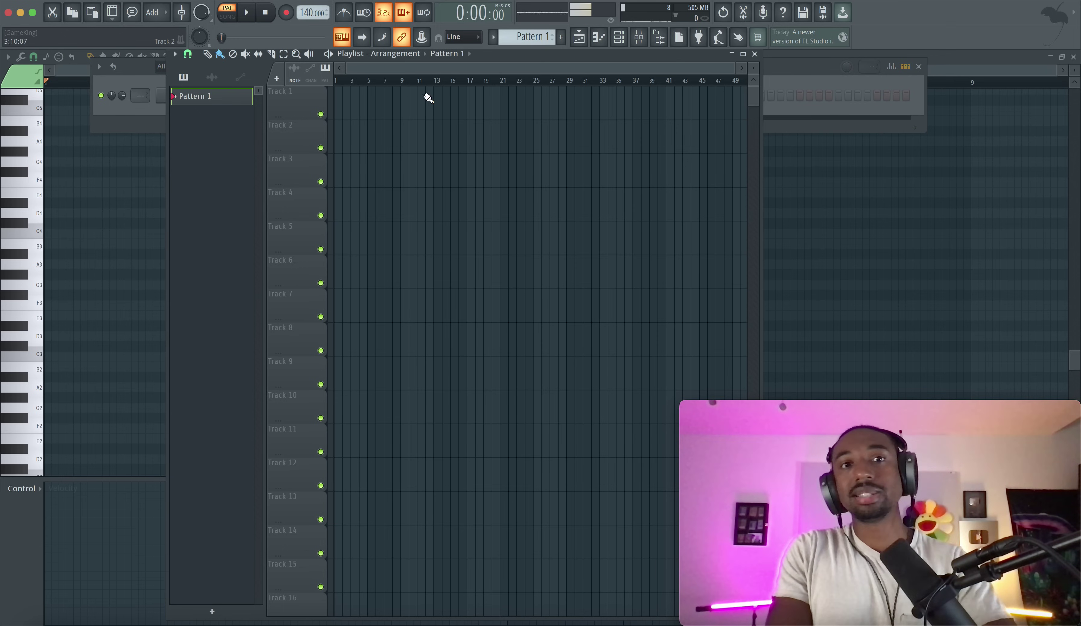
double_click(666, 58)
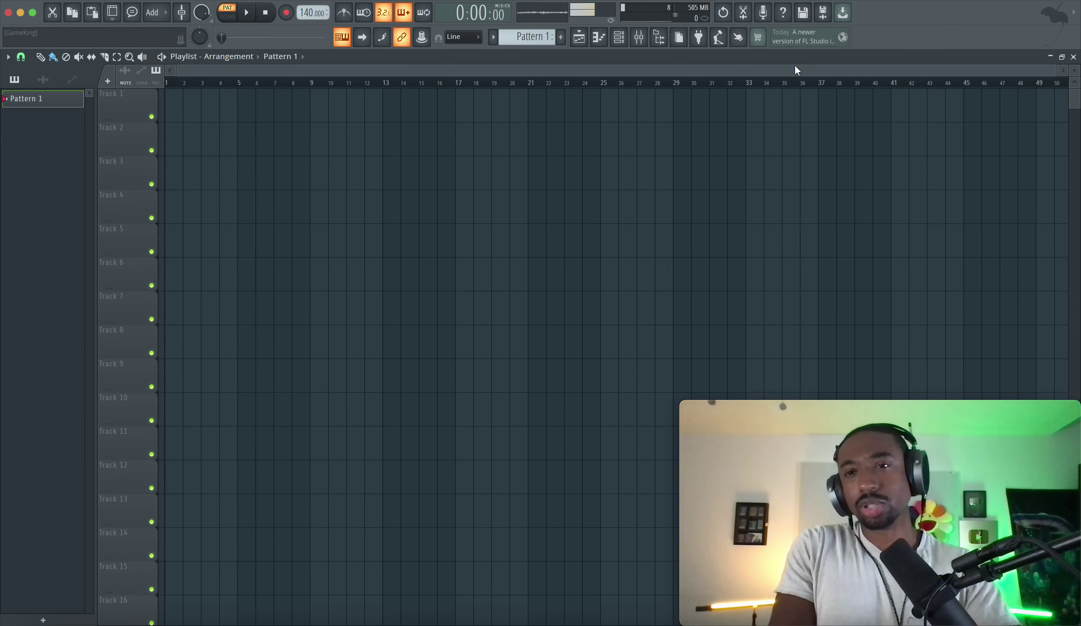
double_click(956, 56)
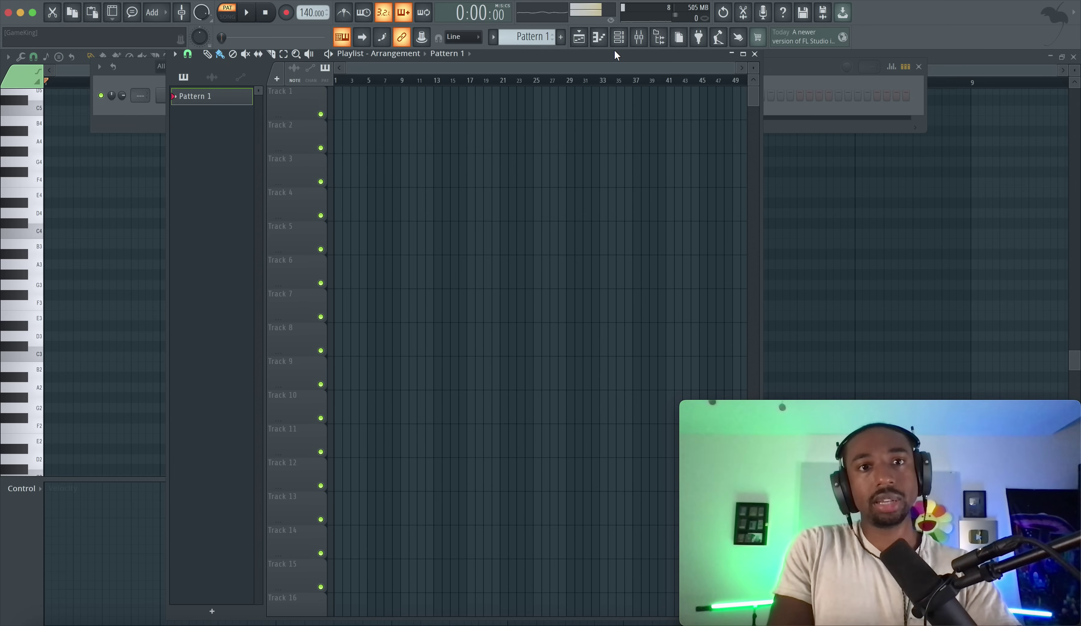
double_click(613, 52)
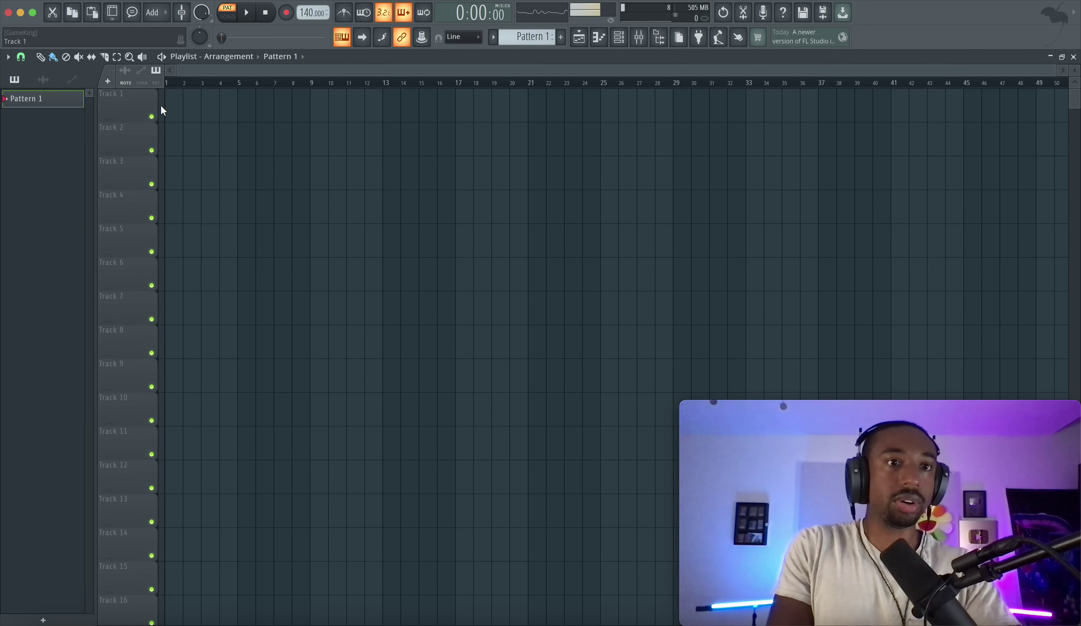
Place a Pattern 1 clip at bar 2 of Track 1 and delete it again
click(180, 111)
scroll(207, 113, right, 10)
scroll(208, 113, left, 10)
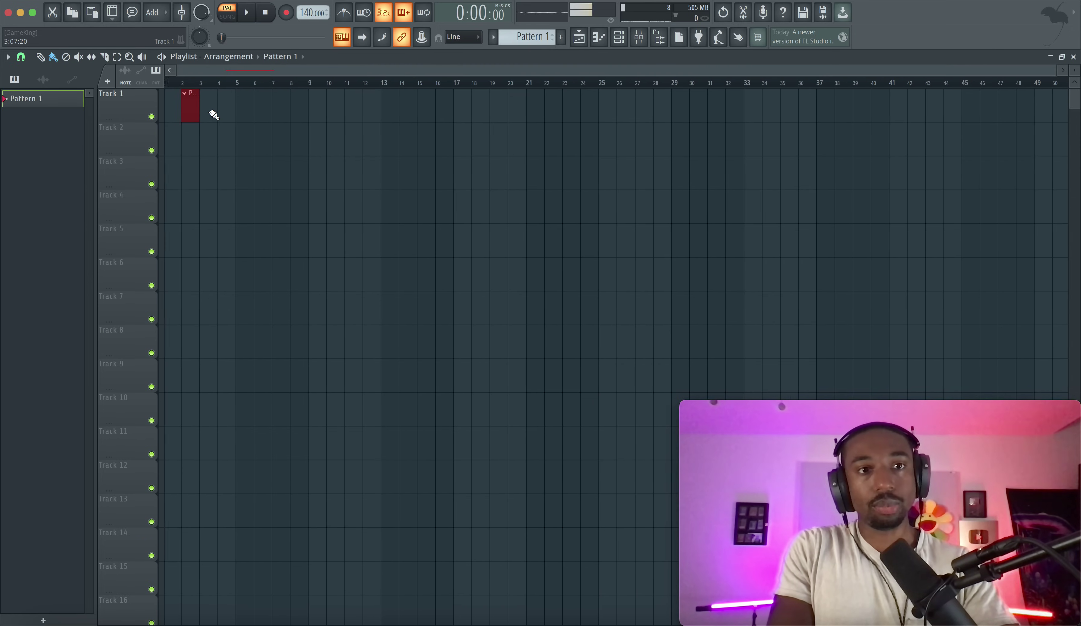
right_click(207, 112)
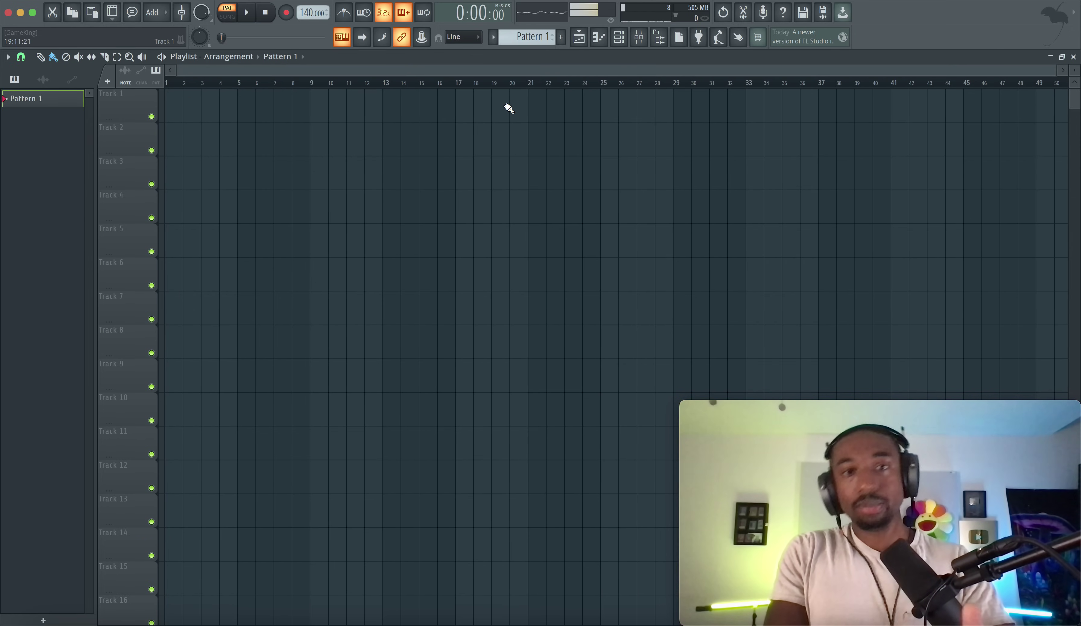
Hide and reshow the playlist, and look through its options menu without changing anything
click(583, 40)
click(584, 40)
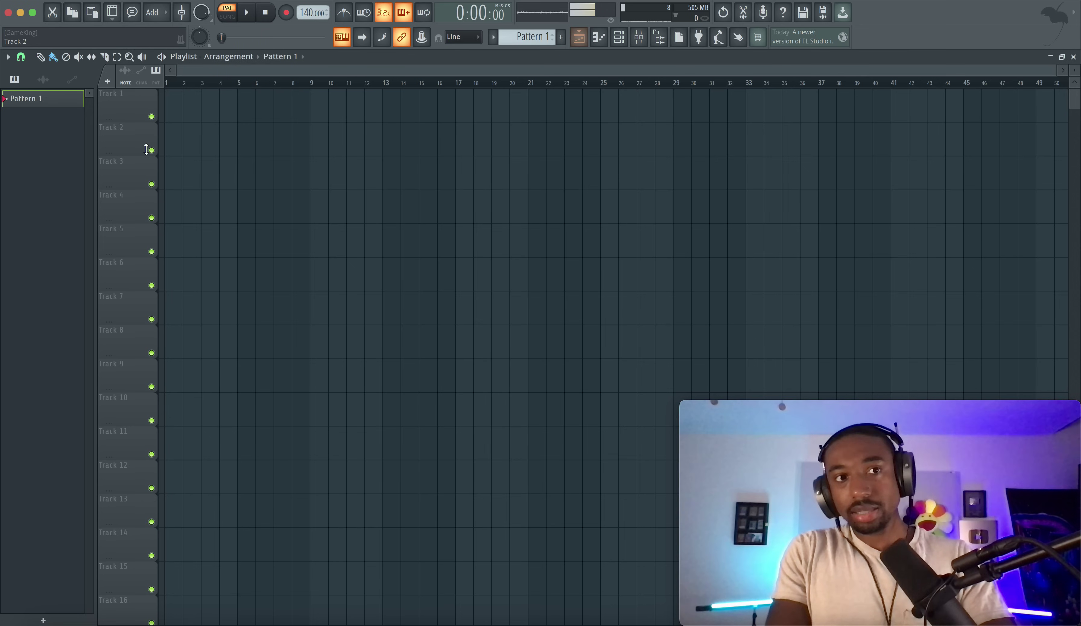
click(8, 58)
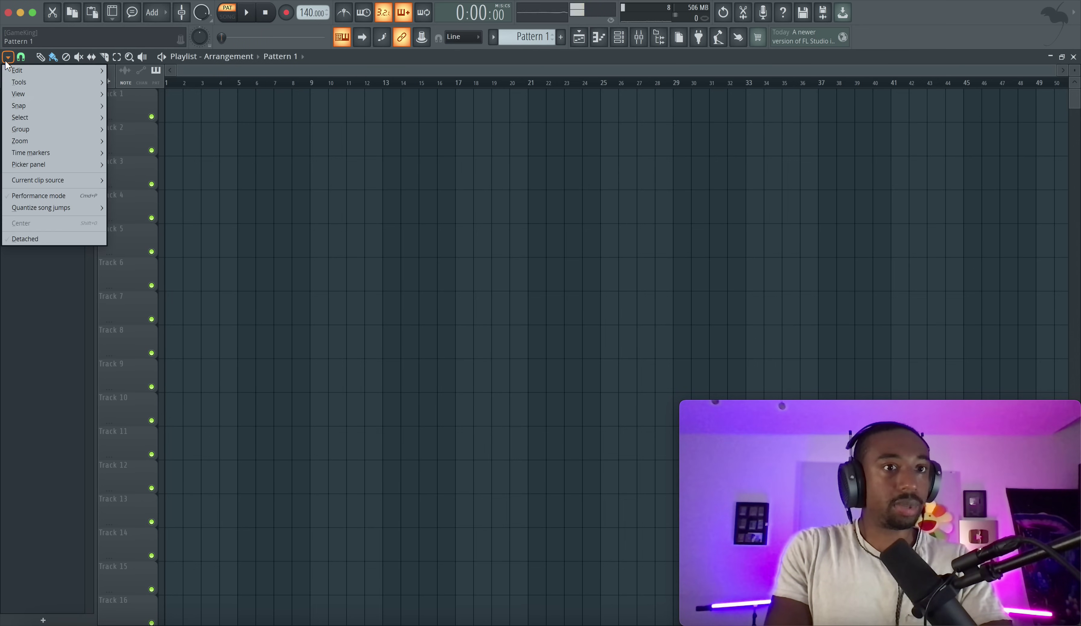
click(9, 60)
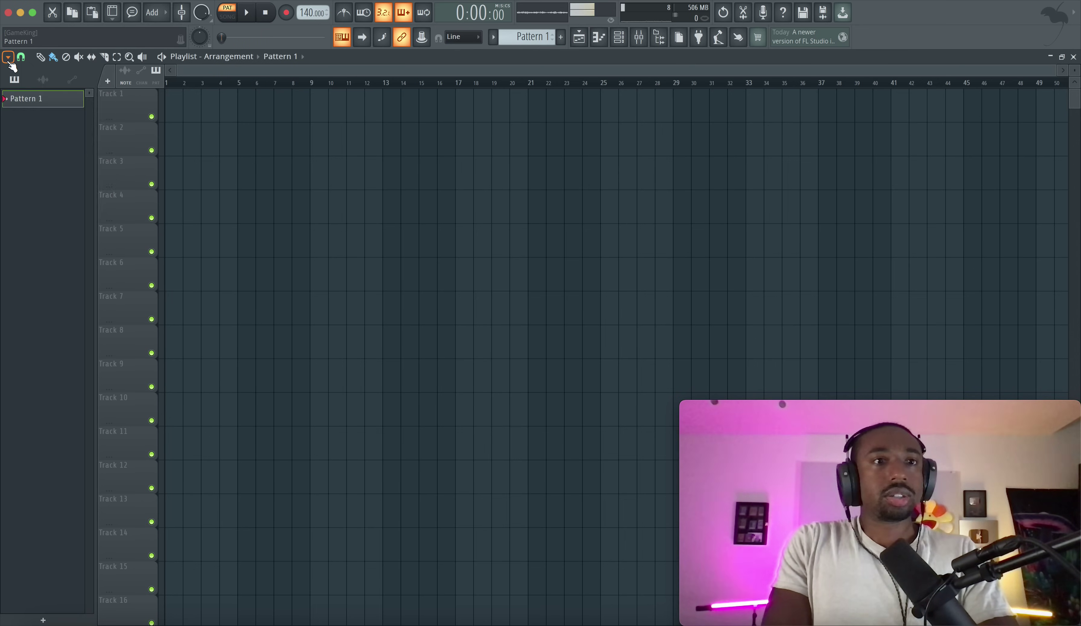
Review the playlist's snap choices and set its snap to (none)
click(20, 59)
click(21, 59)
click(21, 58)
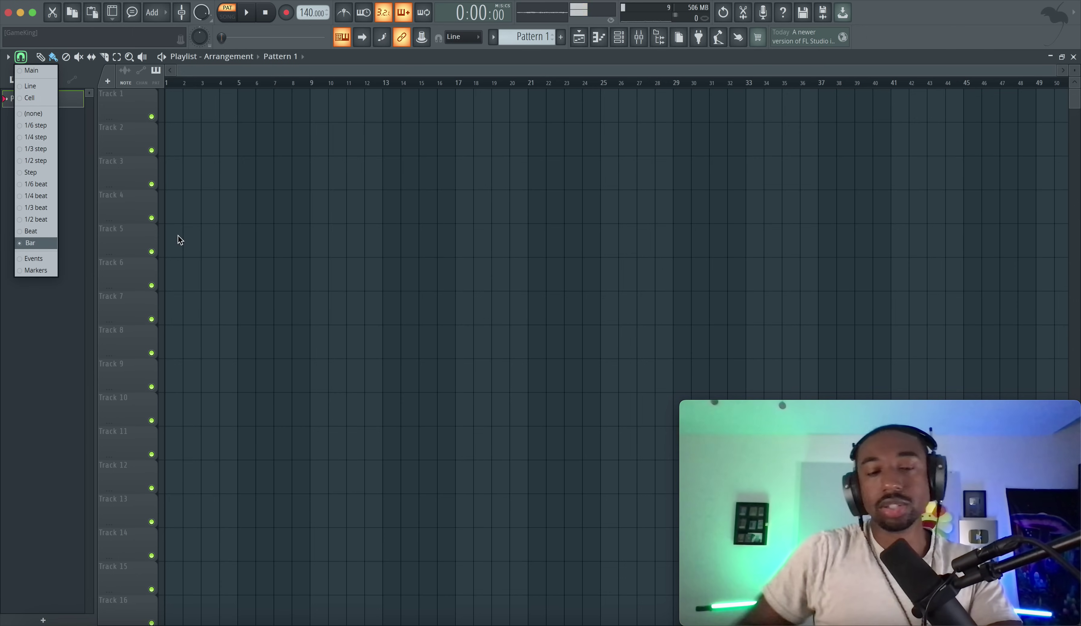
click(294, 129)
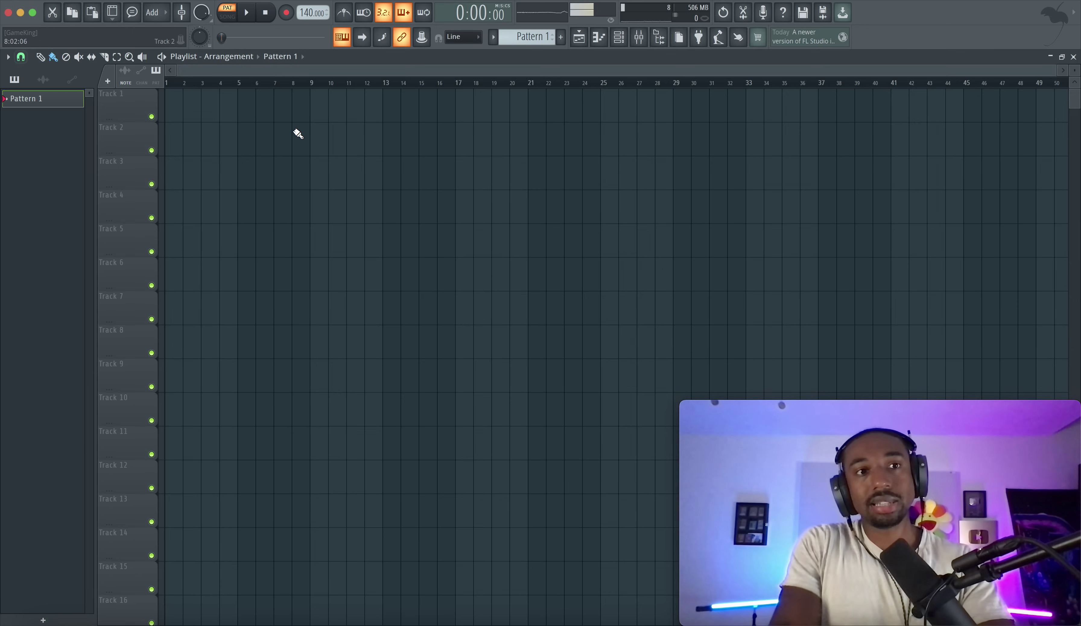
click(25, 56)
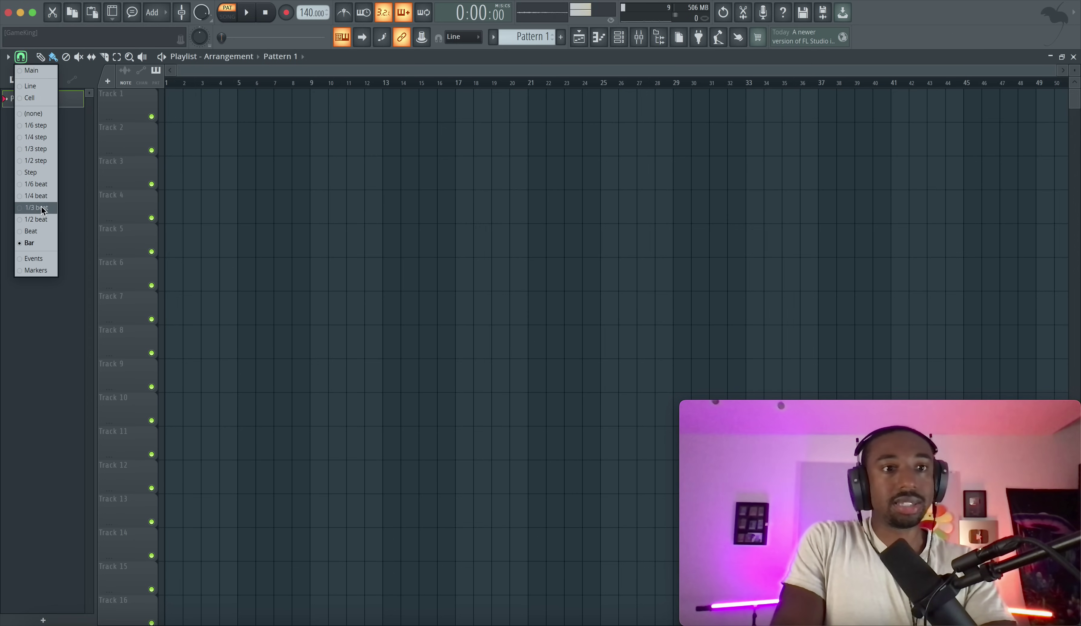
click(37, 123)
Place three Pattern 1 clips at free, off-grid positions along Track 1, and delete all of them
click(241, 113)
drag(249, 115, 214, 111)
click(265, 102)
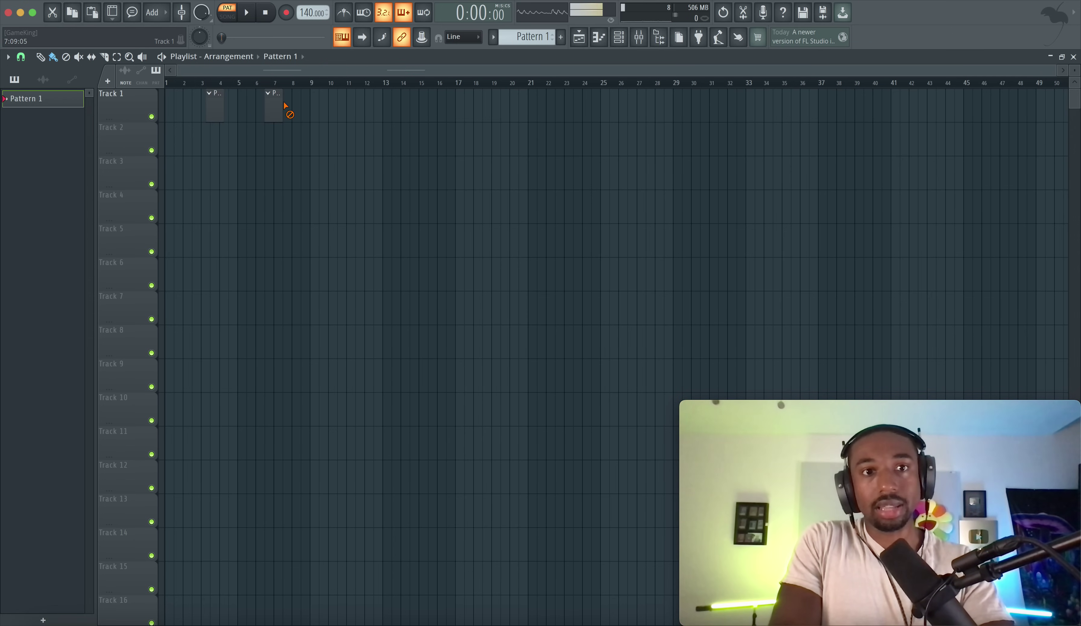
click(344, 115)
right_click(352, 110)
right_click(273, 107)
right_click(214, 106)
Set the playlist snap to Bar, and test it by placing and deleting a Pattern 1 clip at bar 1 of Track 2
click(23, 60)
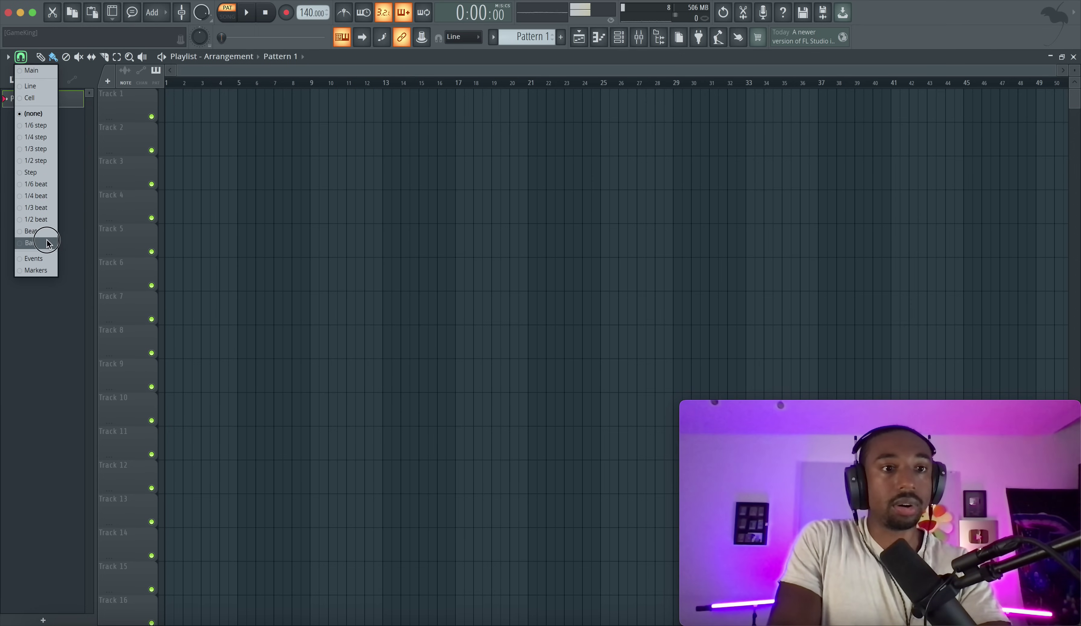
click(45, 241)
click(173, 134)
click(168, 126)
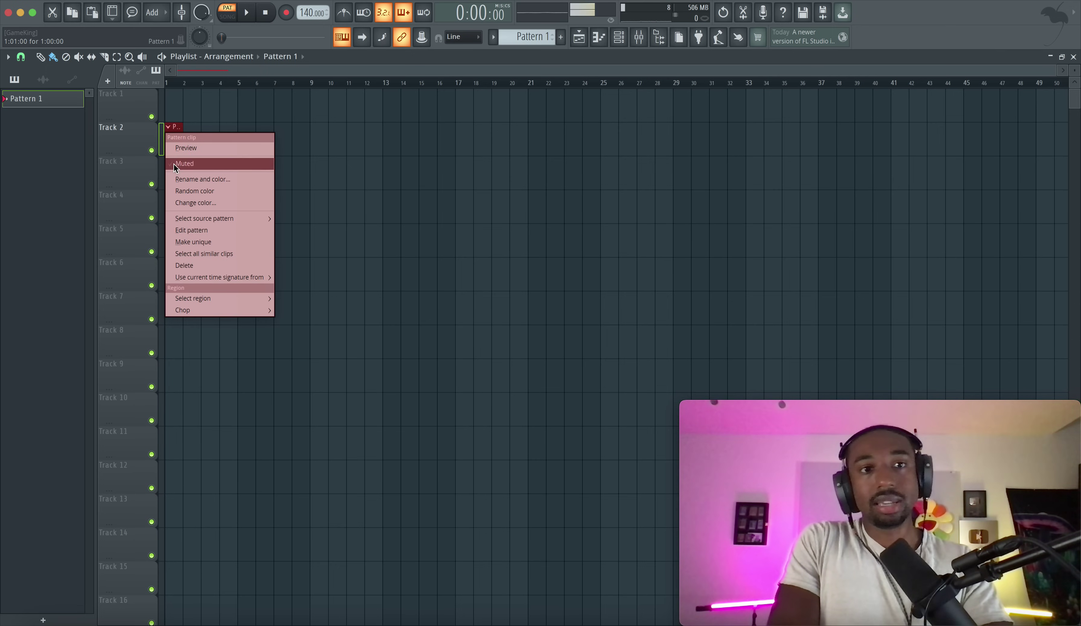
right_click(178, 151)
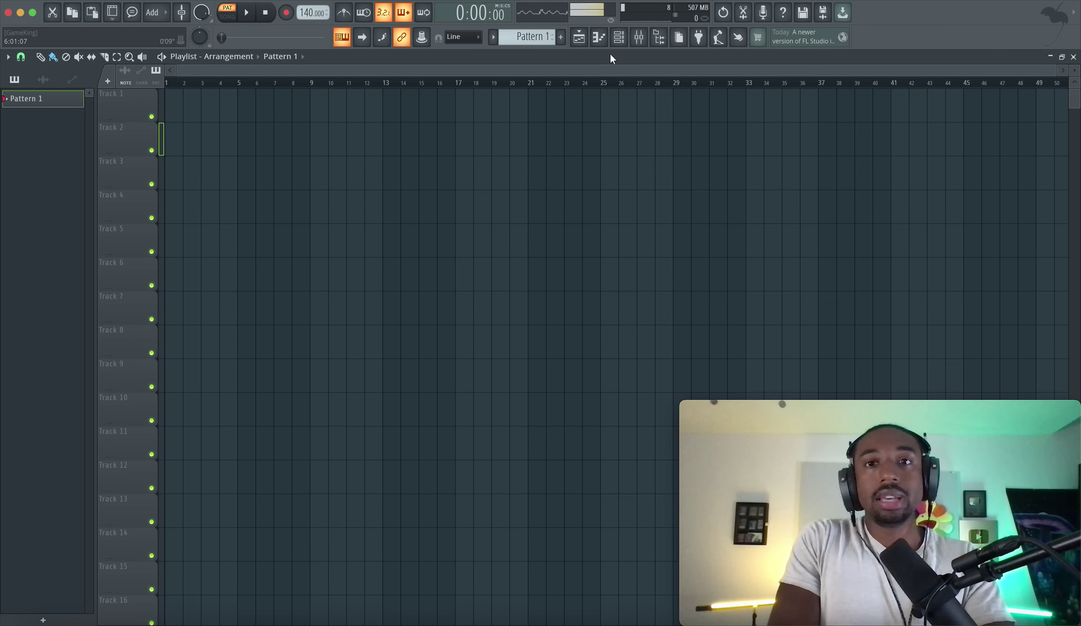
Open the mixer and move its floating window up toward the middle of the playlist
click(639, 37)
click(639, 37)
click(639, 37)
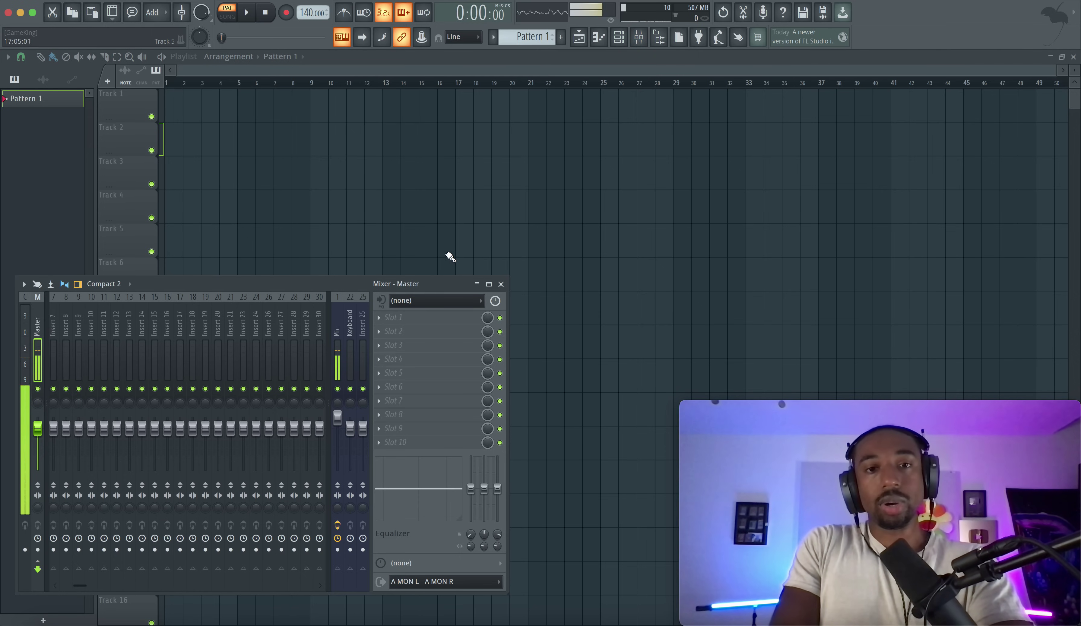
drag(430, 283, 485, 159)
Disarm the Mic mixer track's recording input and arm it again
click(392, 400)
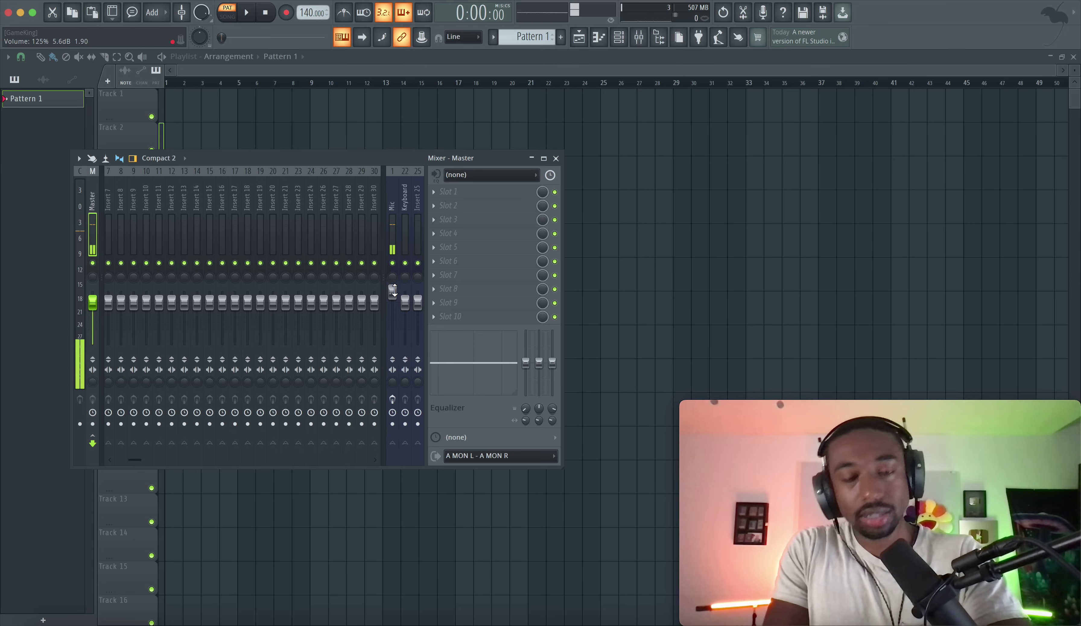
click(392, 400)
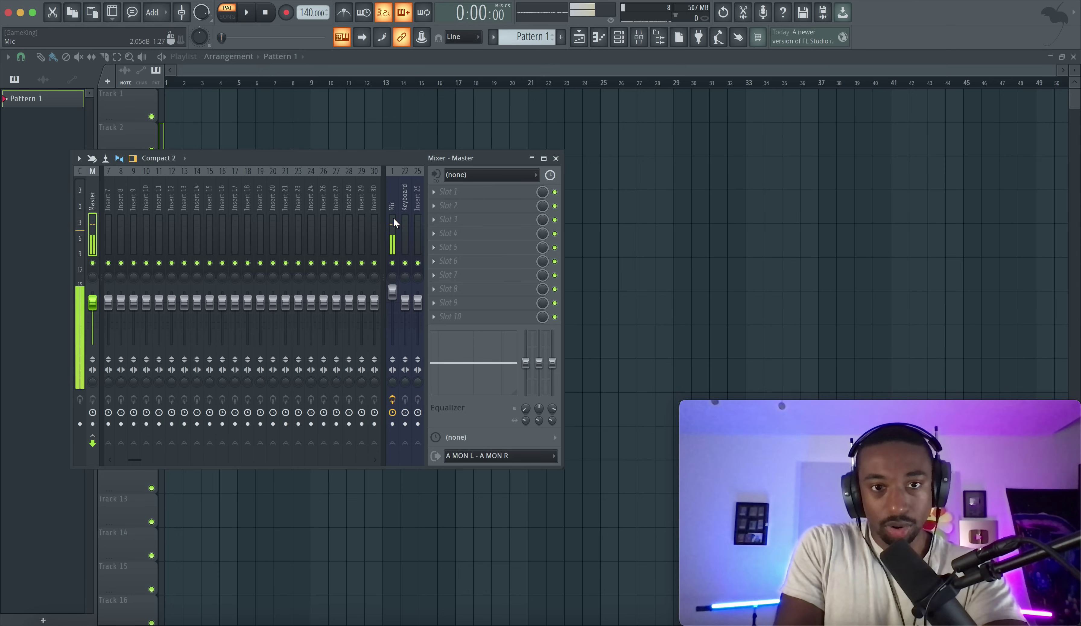
Select the Mic mixer track to show its effect slots, and close the mixer
click(393, 218)
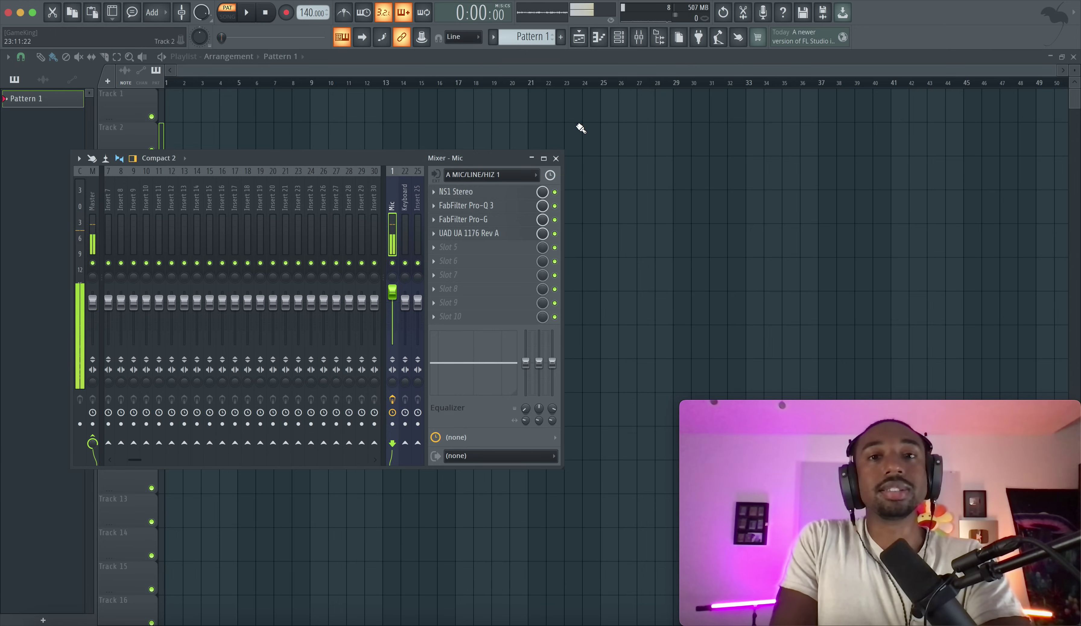
click(405, 218)
click(555, 158)
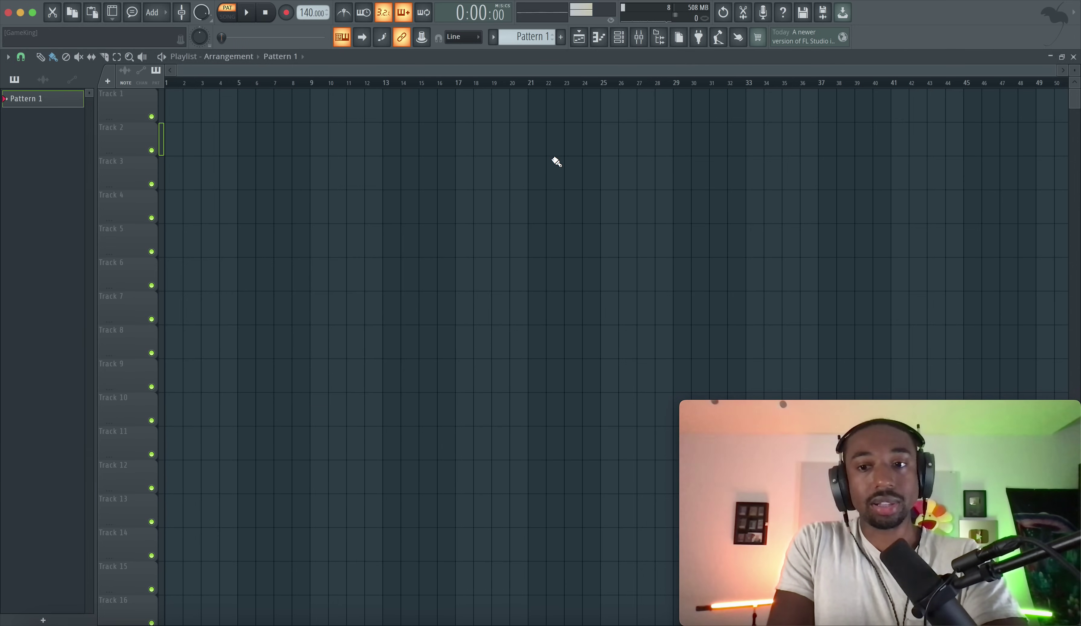
Open the browser and audition the Saturated, Airy Low and Band Pass samples in the Bongo folder under Perc_Acoustic
click(655, 44)
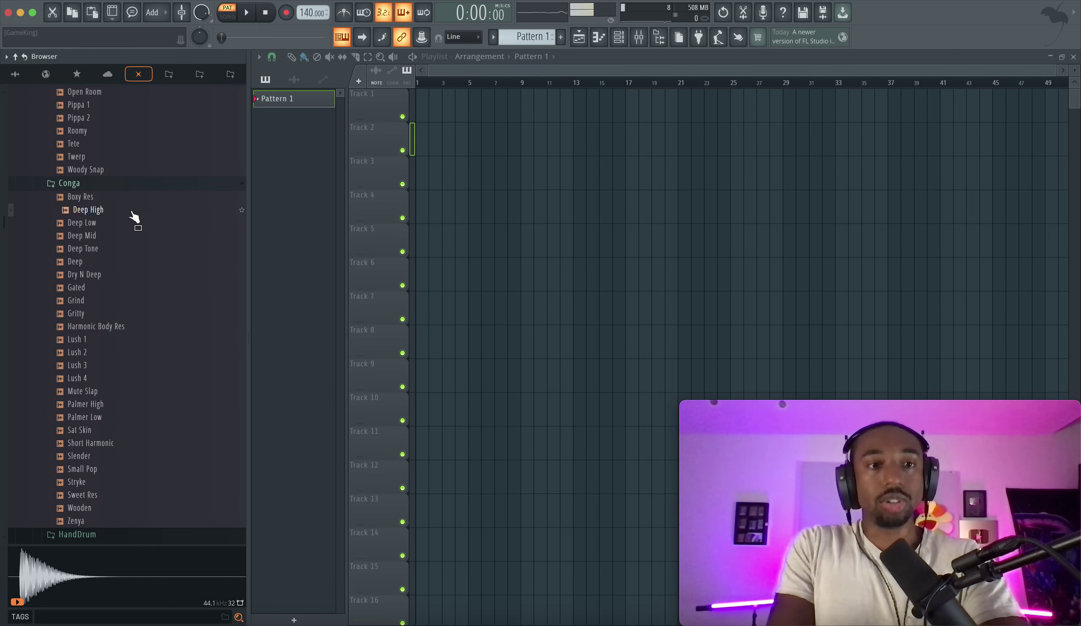
scroll(135, 216, up, 8)
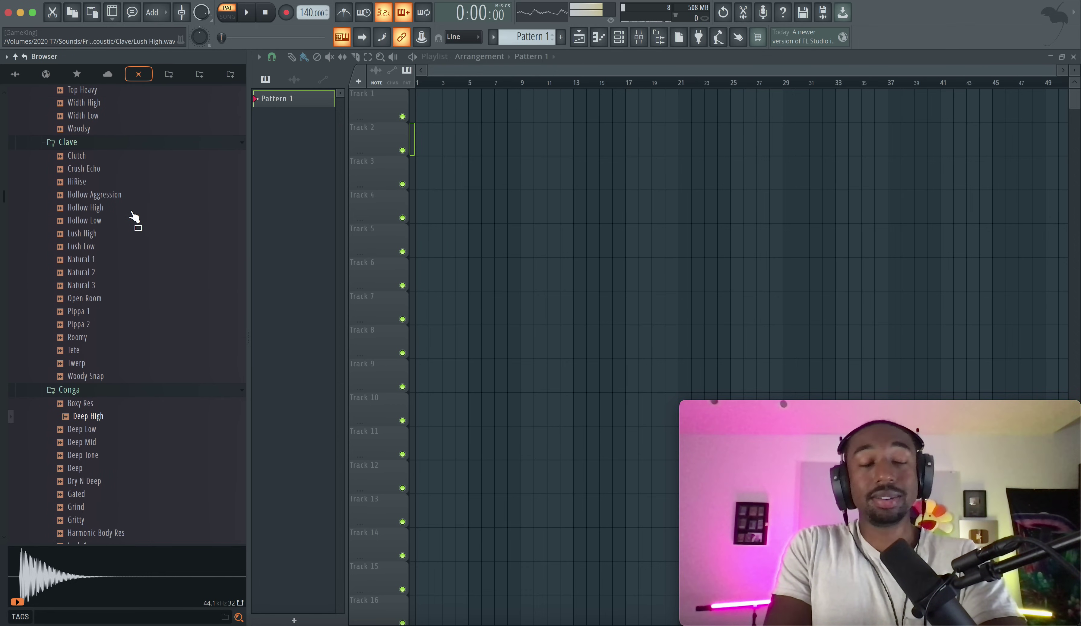
scroll(135, 216, up, 4)
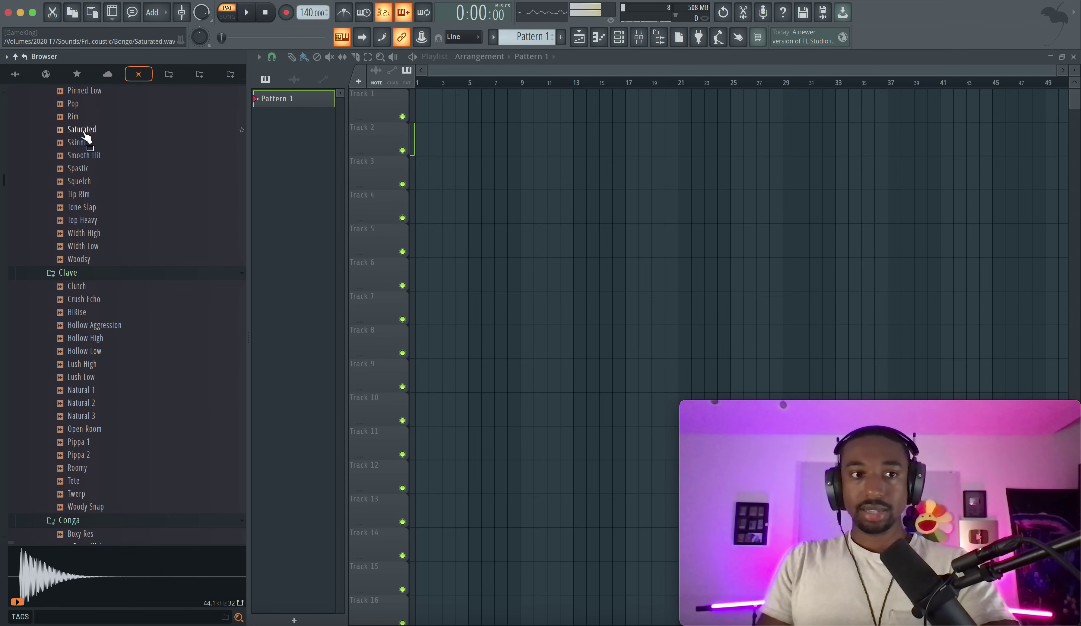
click(84, 132)
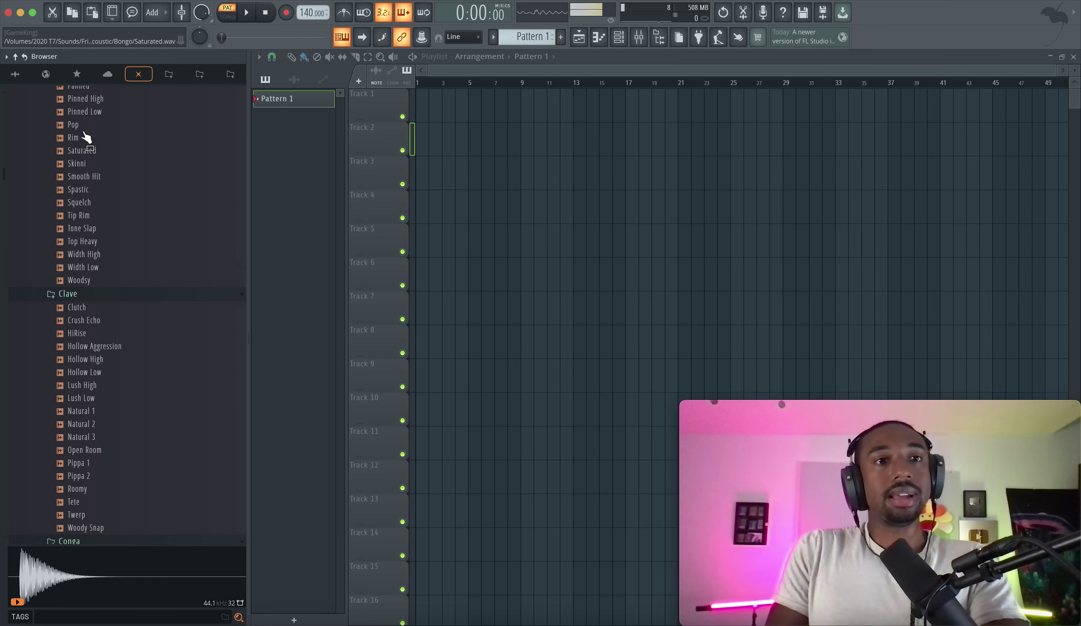
scroll(82, 146, up, 6)
click(86, 169)
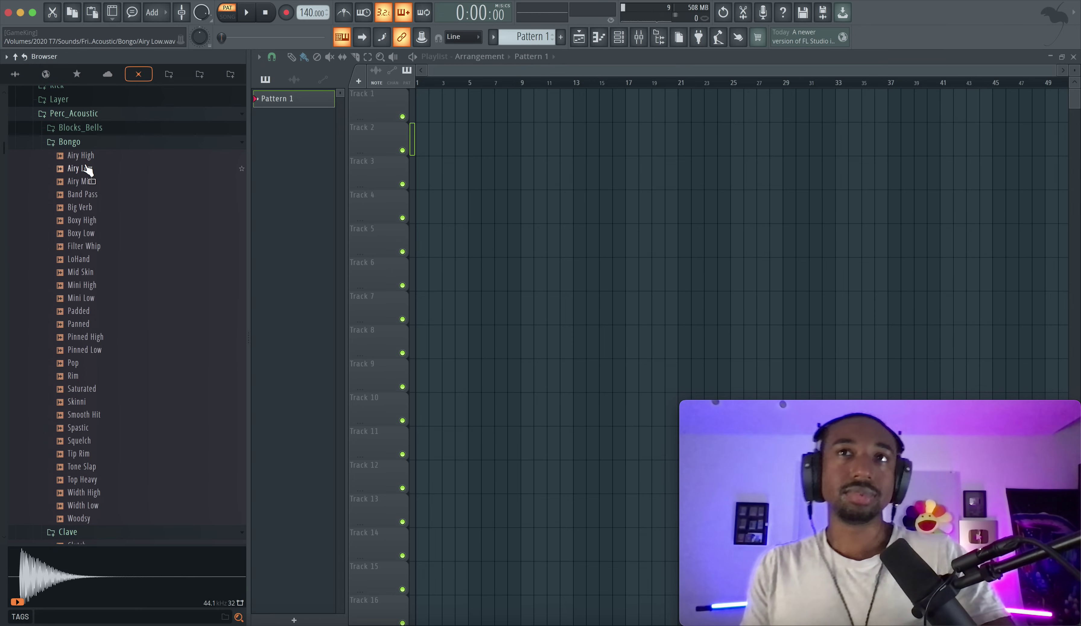
click(88, 169)
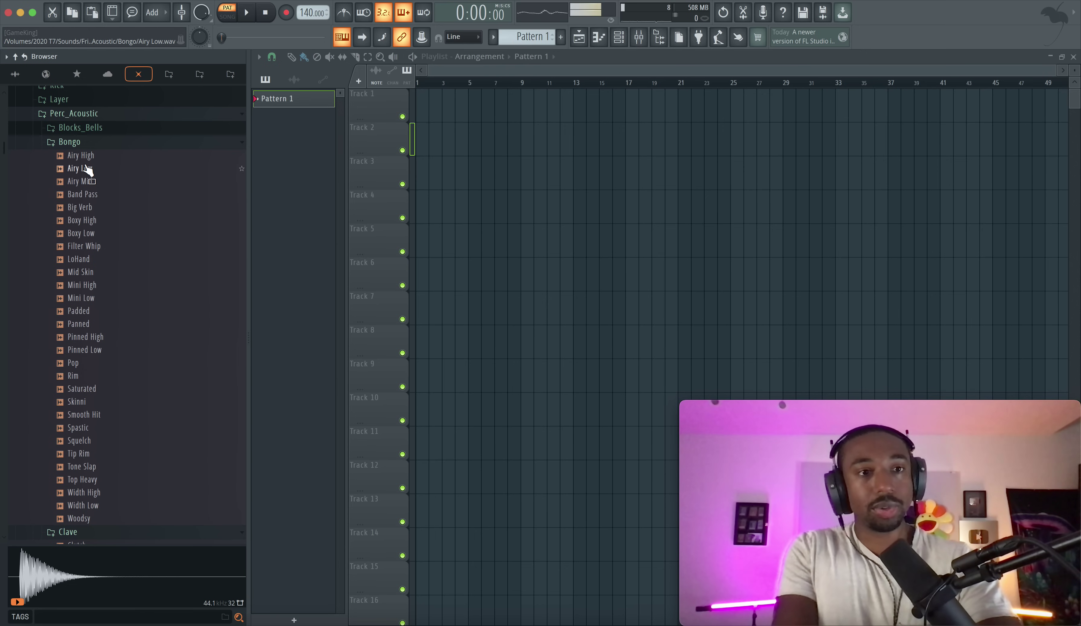
click(82, 195)
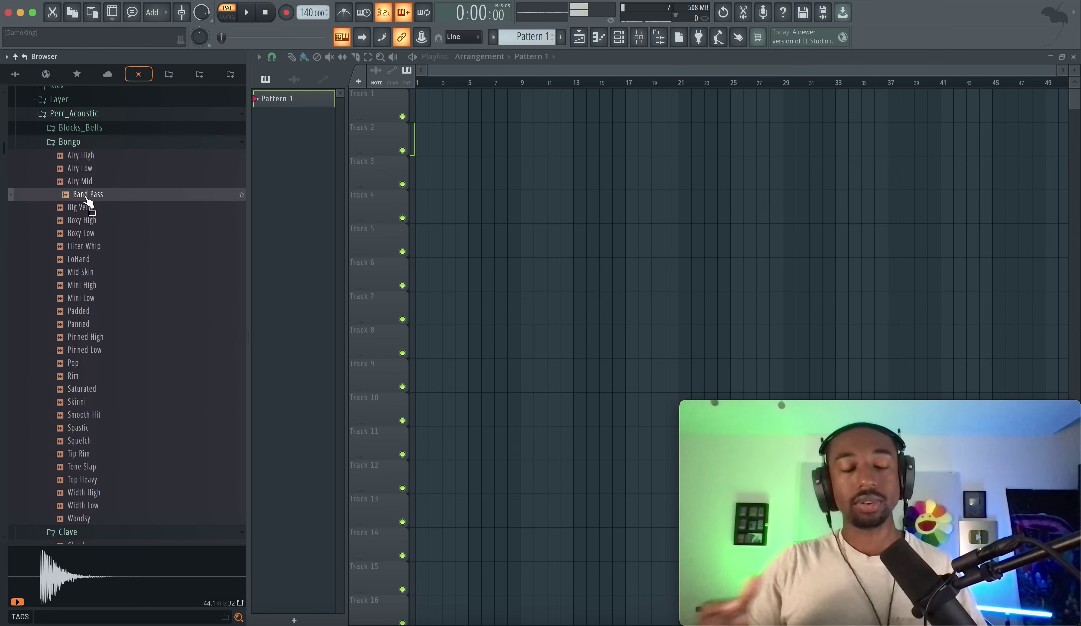
click(90, 198)
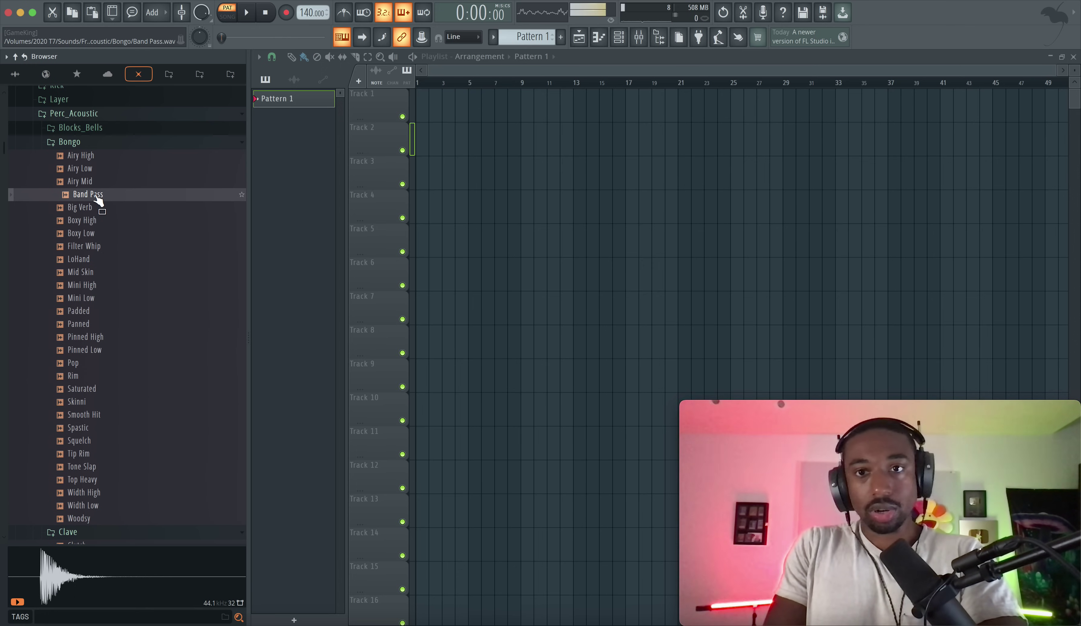
Switch the browser to the view of all content and collapse the Friends Sounds folder
click(26, 77)
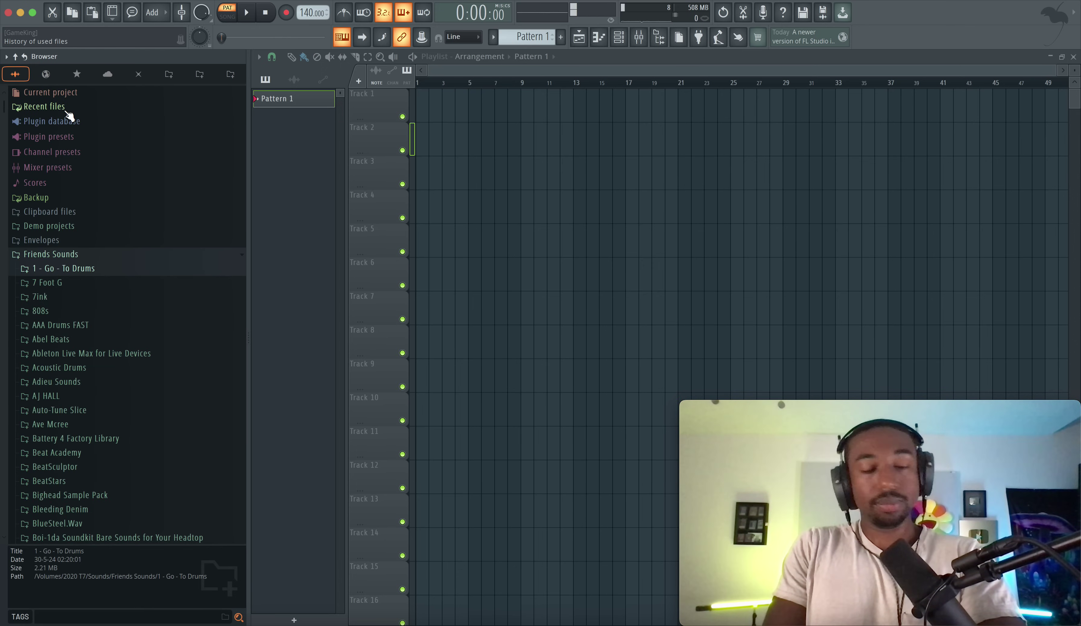
click(110, 251)
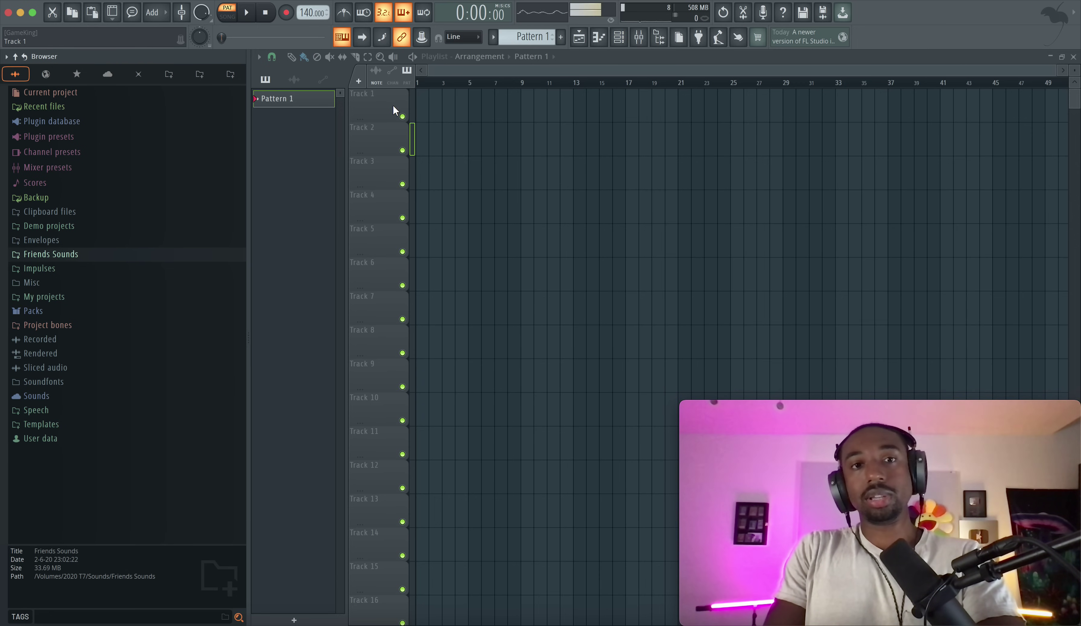
click(639, 39)
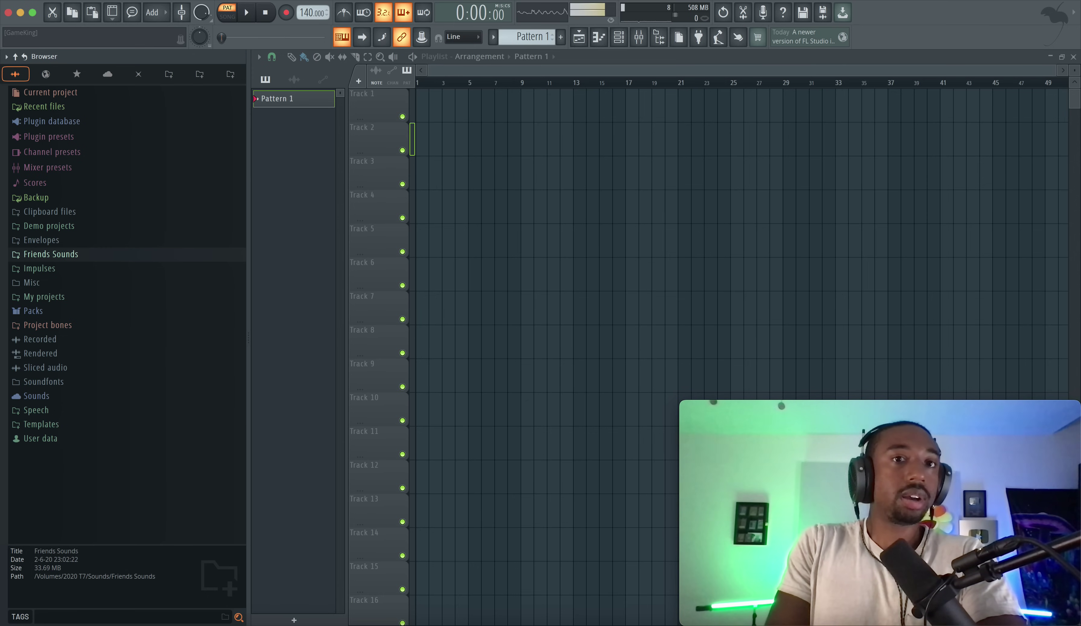
click(312, 1)
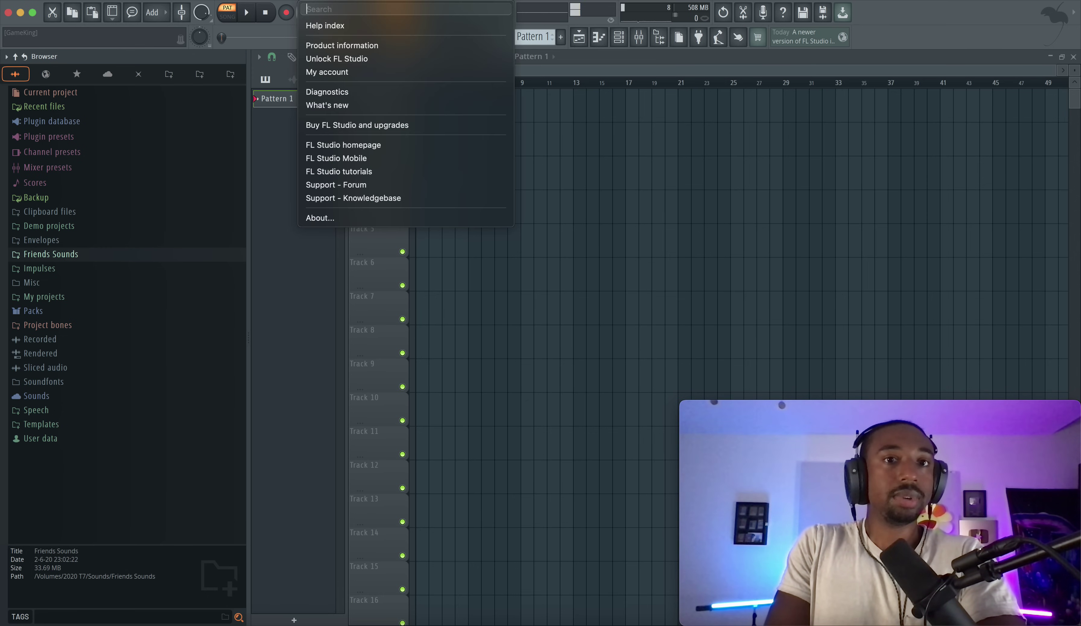
click(302, 275)
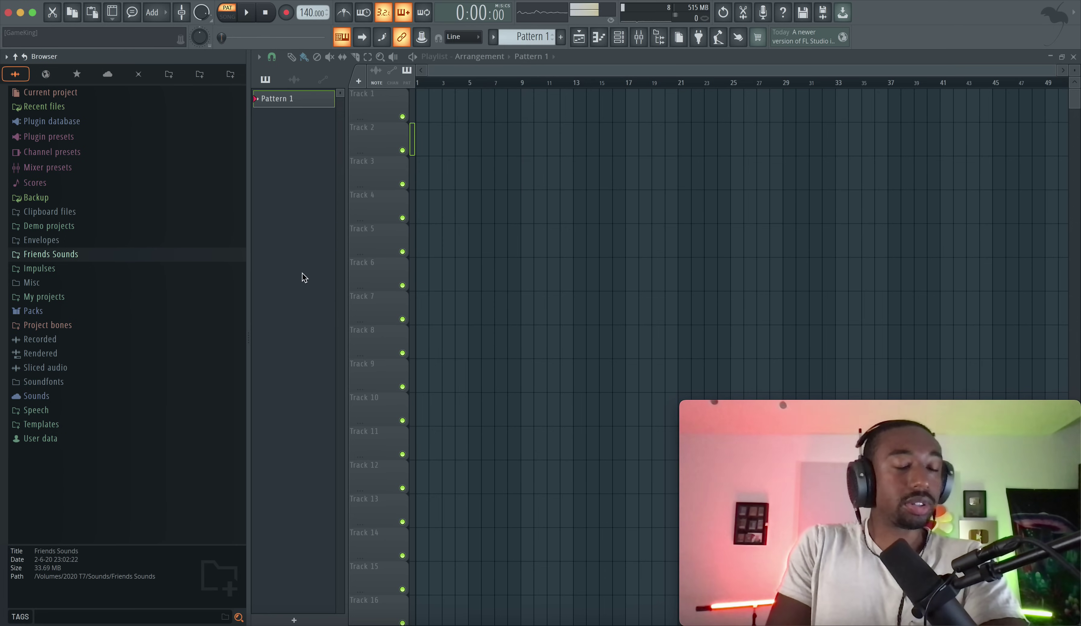
Start saving the project under a new name and enter Beginner Beat Making as the project name
click(88, 1)
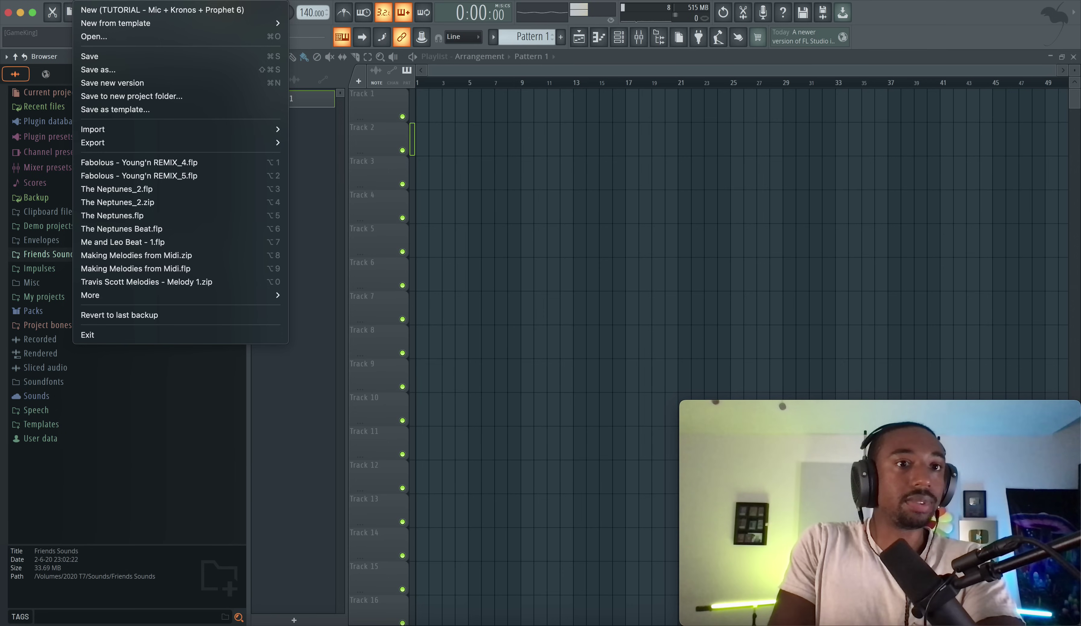
click(114, 69)
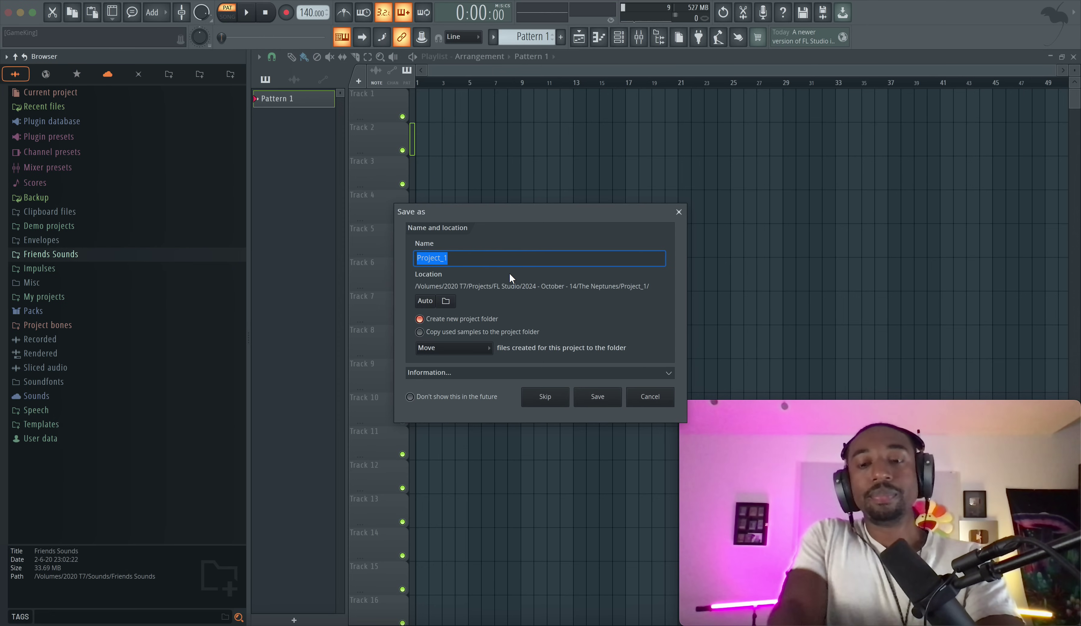
text(Beginner Beat Making)
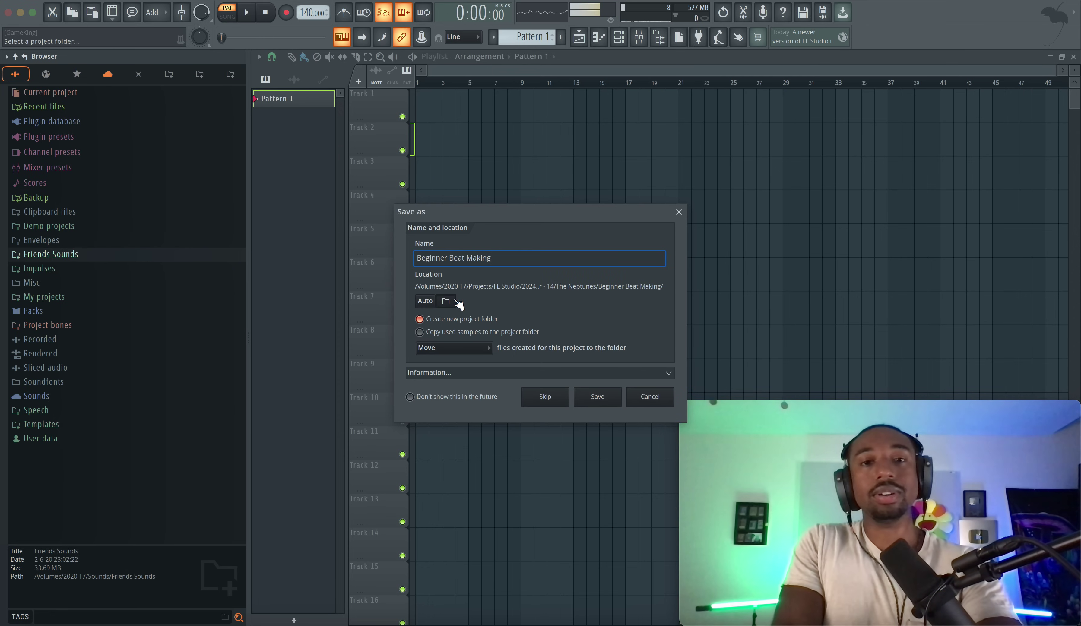
Browse for the project's save location to the Projects > FL Studio folder on the 2020 T7 drive
click(450, 302)
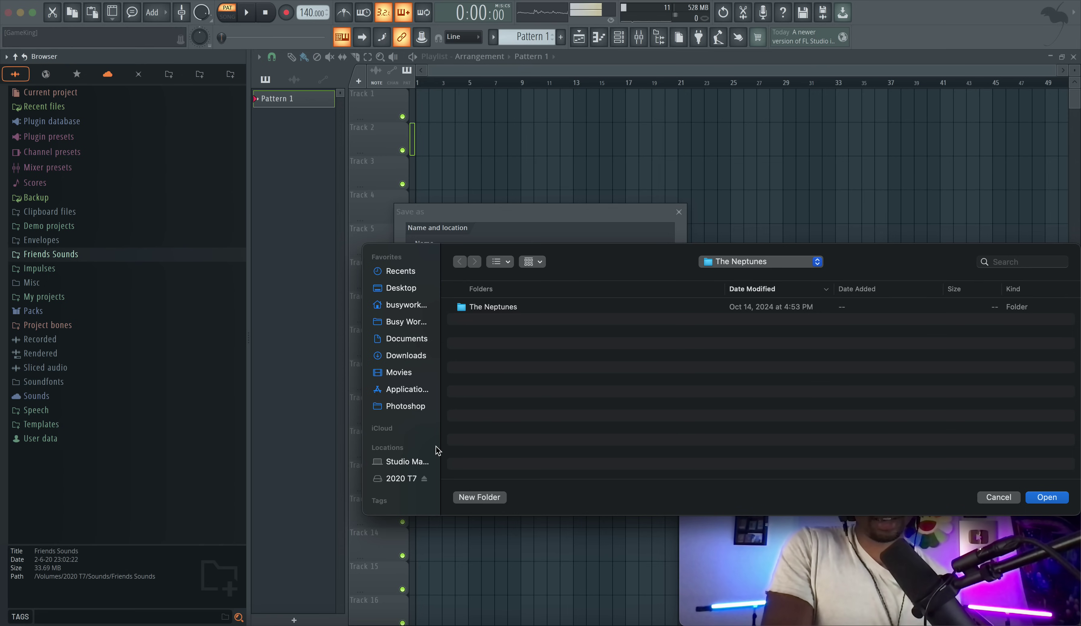
click(404, 478)
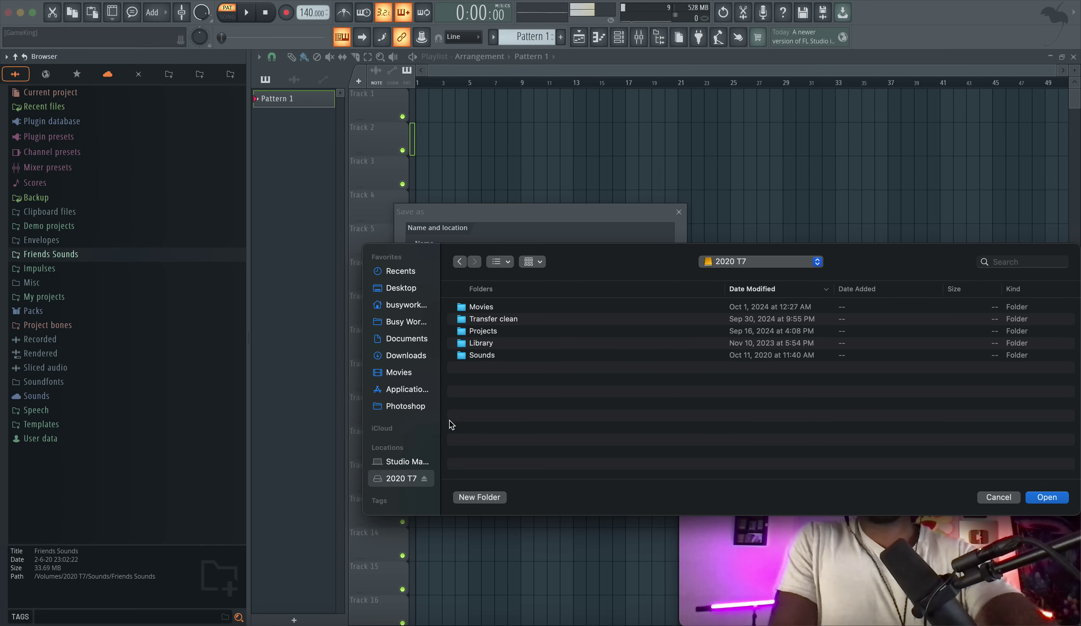
double_click(500, 333)
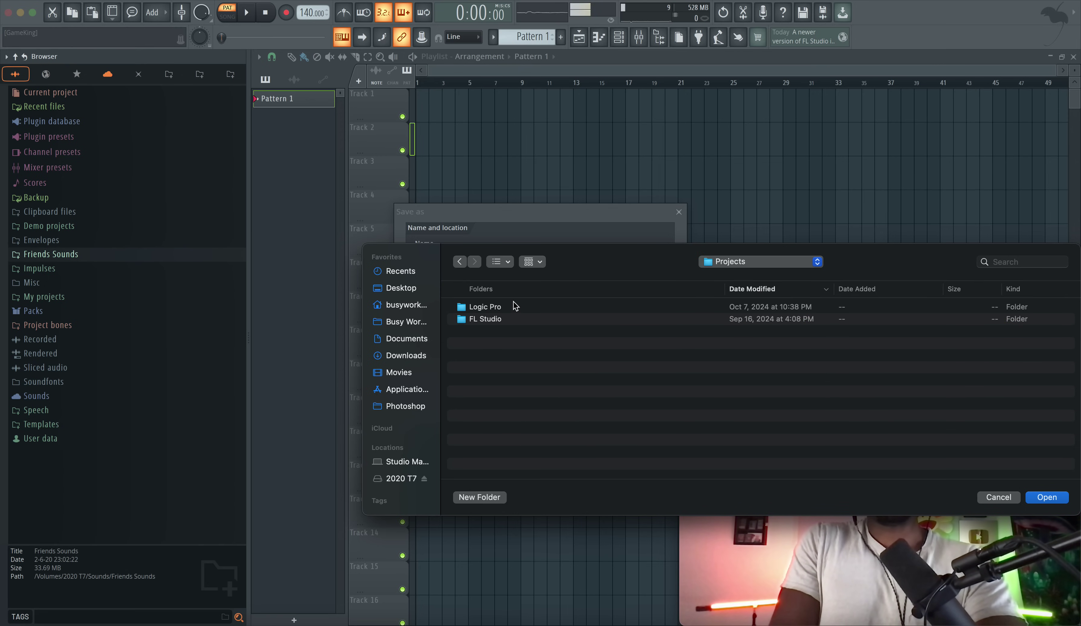
double_click(499, 319)
drag(555, 272, 471, 183)
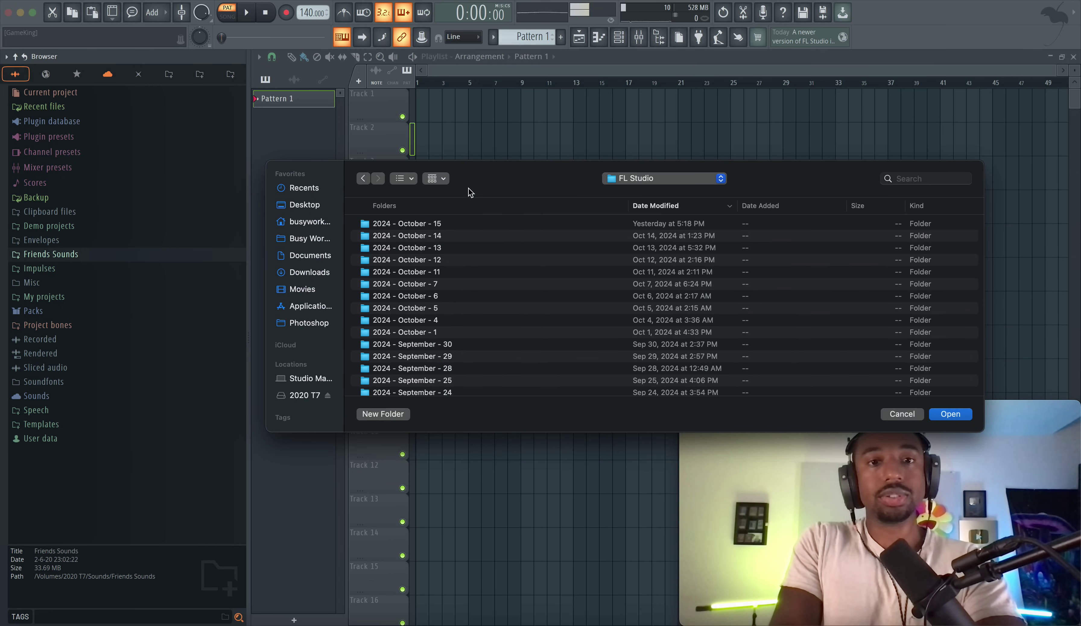
Create a folder named "2024 - October - 16" inside the FL Studio folder
key(super+shift+n)
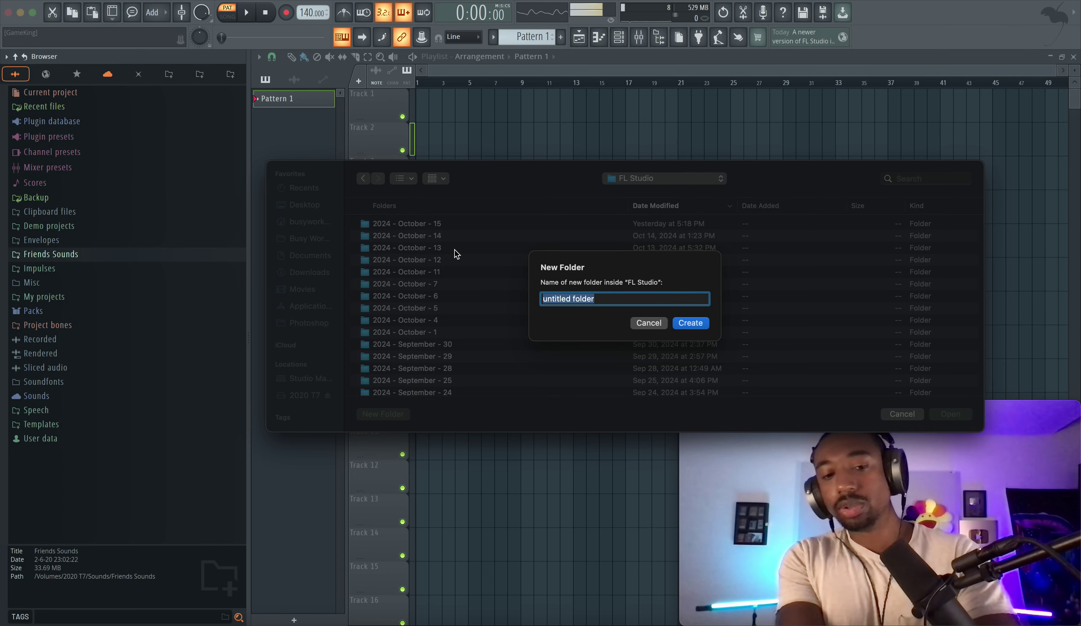
text(2024 -)
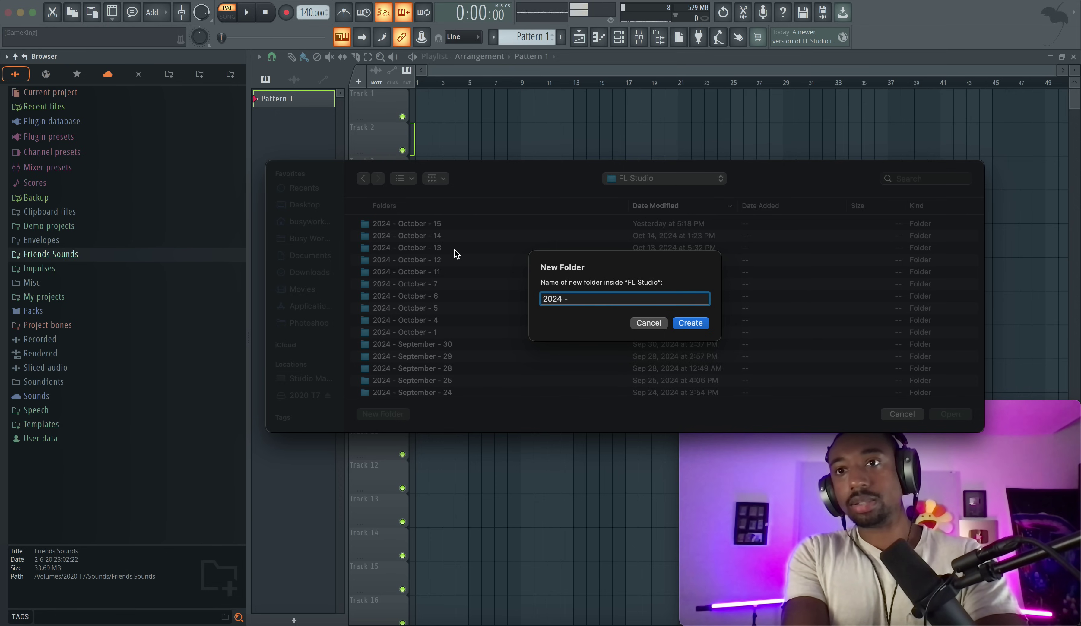
text( October - 16)
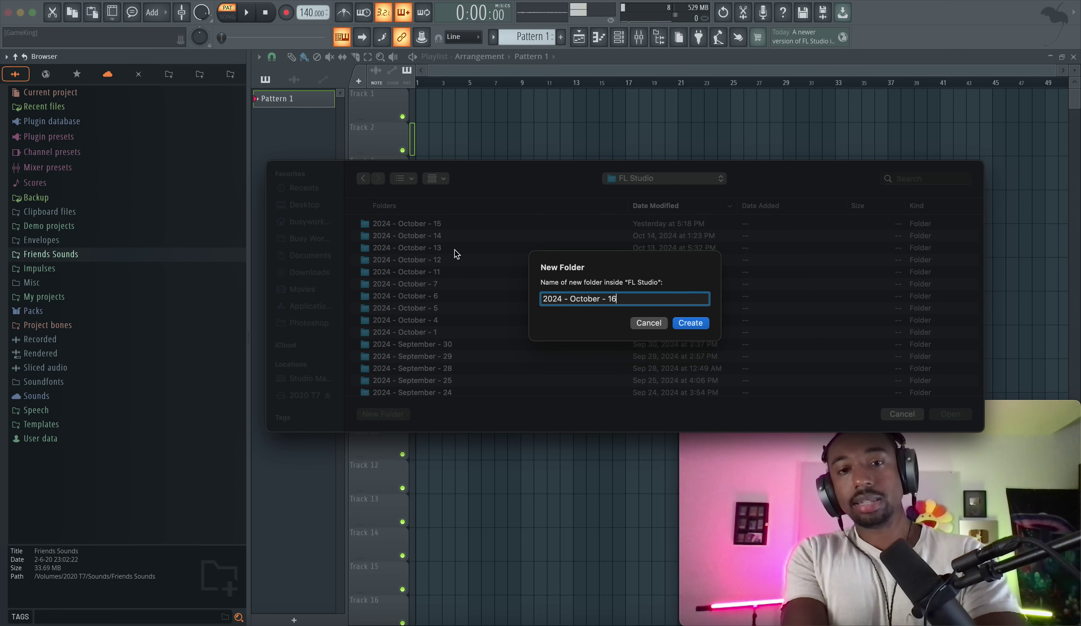
key(Return)
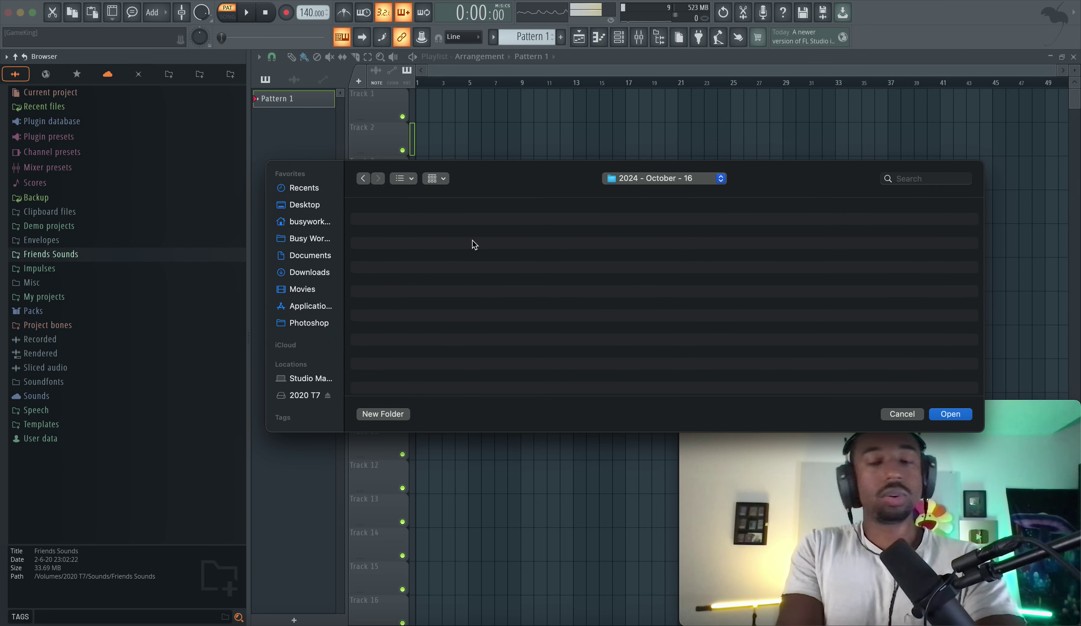
Create a subfolder named "Beginner Beat Making FL Studio" inside 2024 - October - 16 and save the project in it
drag(489, 172, 451, 101)
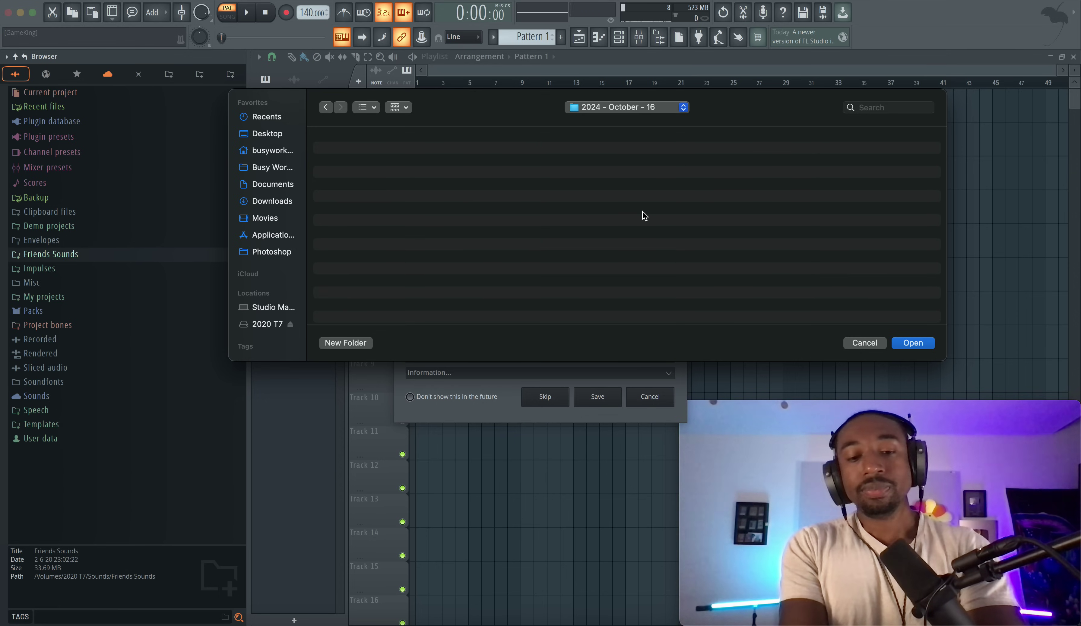
key(super+shift+n)
text(Beginner B)
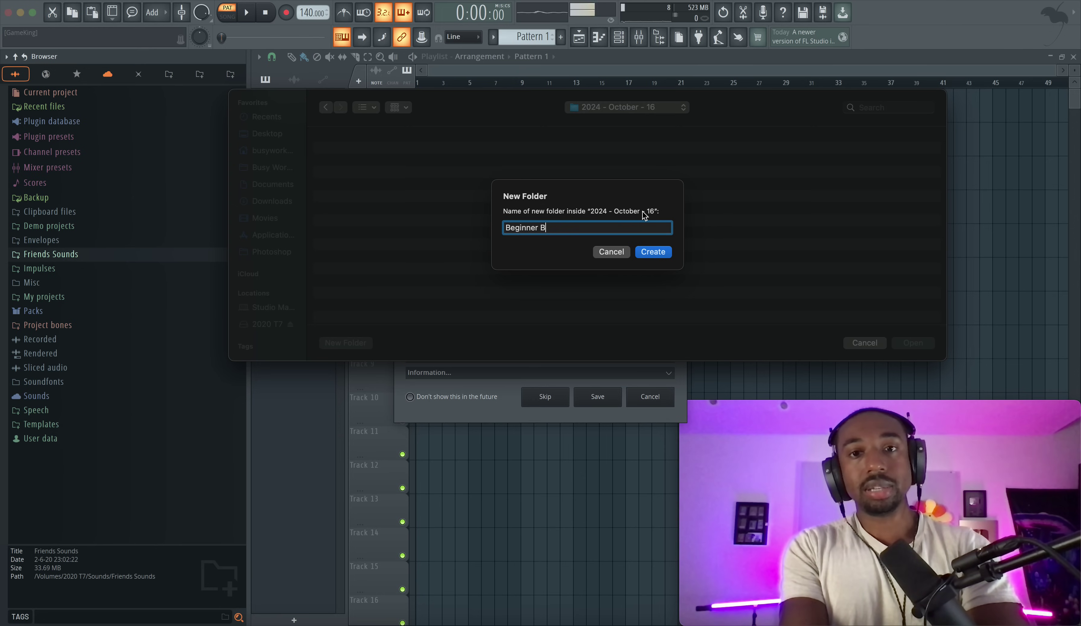
text(eat Making FL ST)
text(udio)
key(Return)
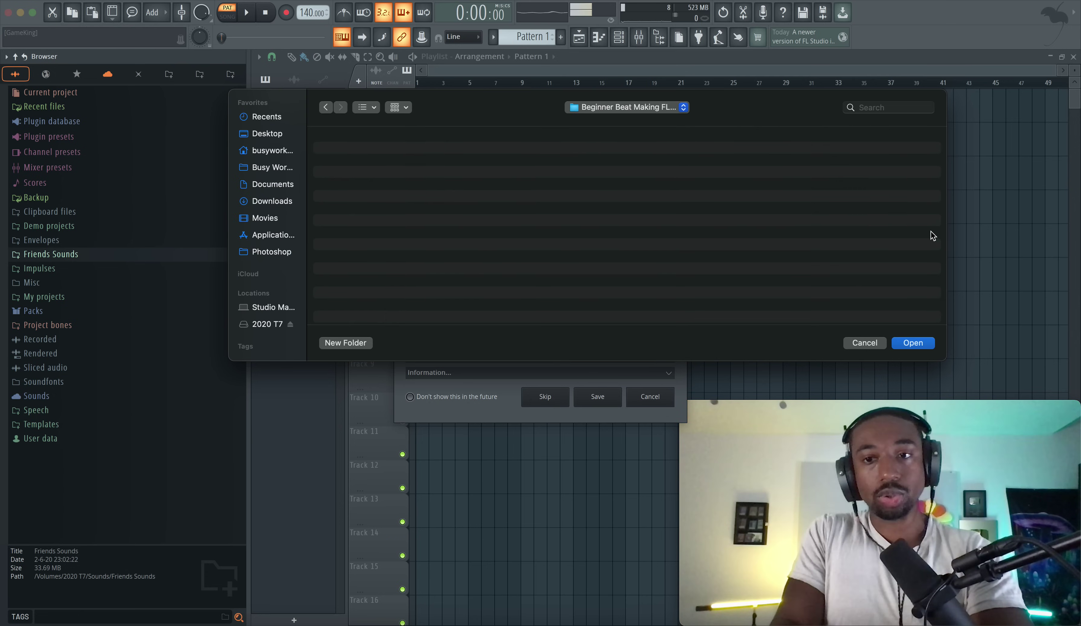
click(911, 343)
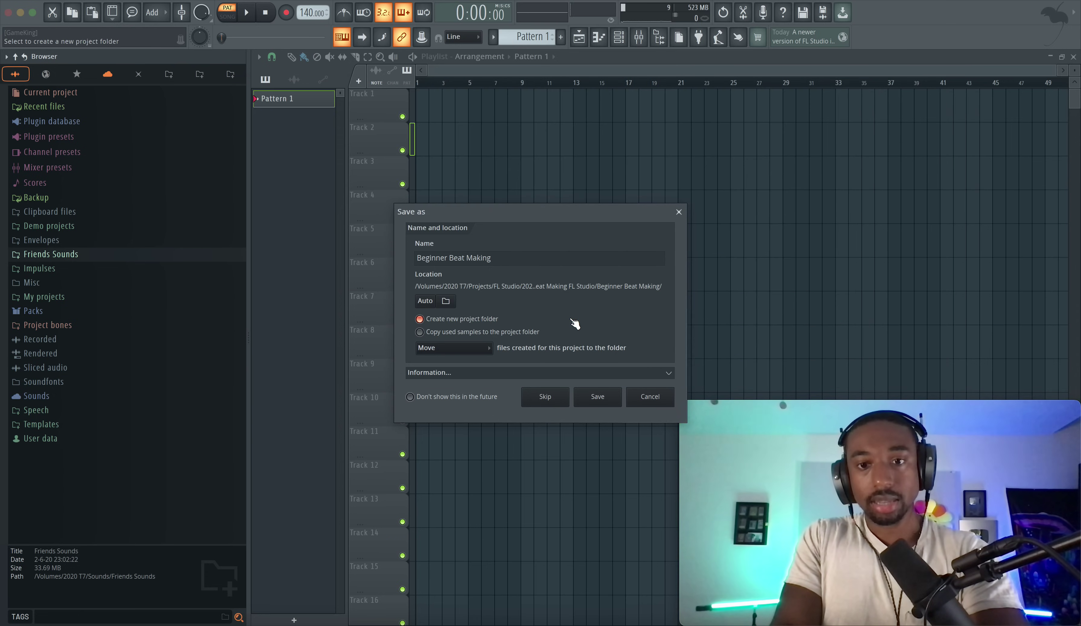
click(597, 396)
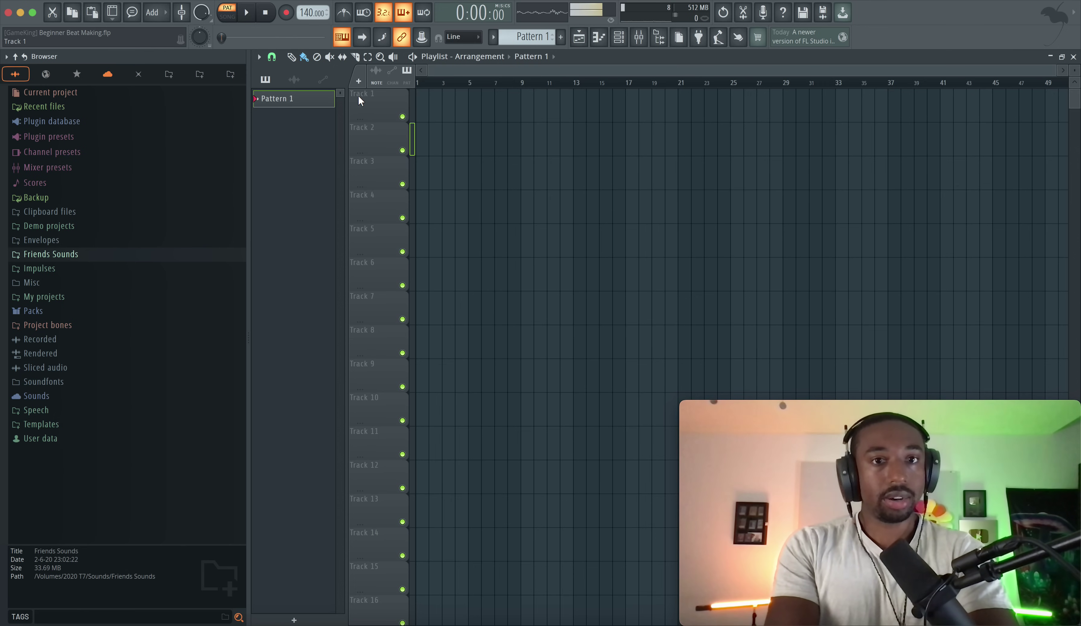
Hide the playlist and show it again, and close the browser to widen the playlist
click(580, 40)
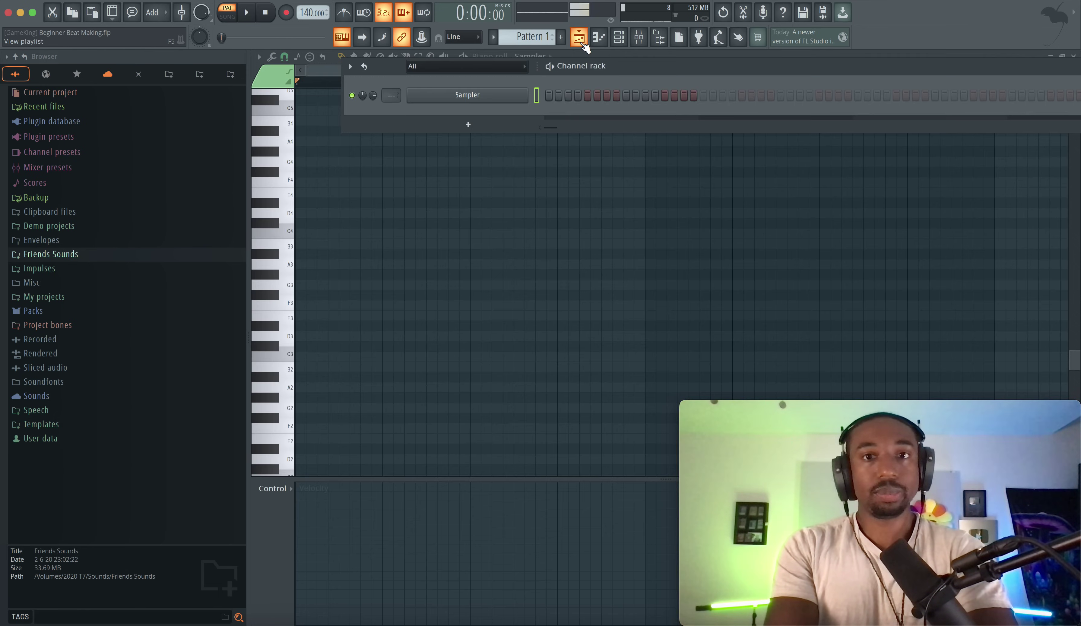
click(580, 41)
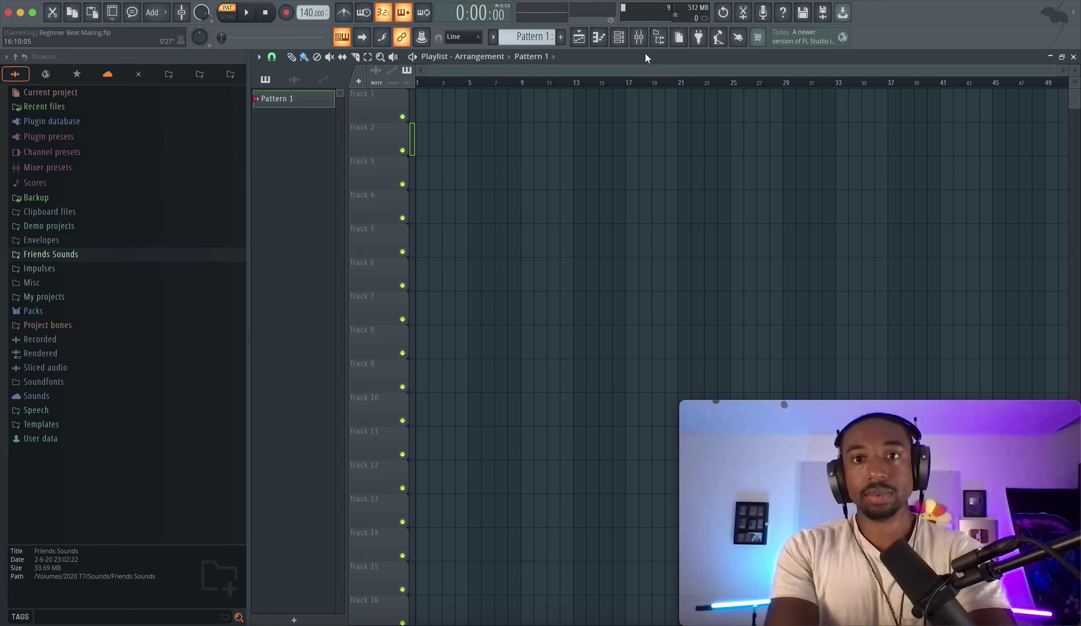
click(659, 37)
Name the first playlist track "Topline" and the second track "Harmony"
right_click(121, 115)
click(129, 92)
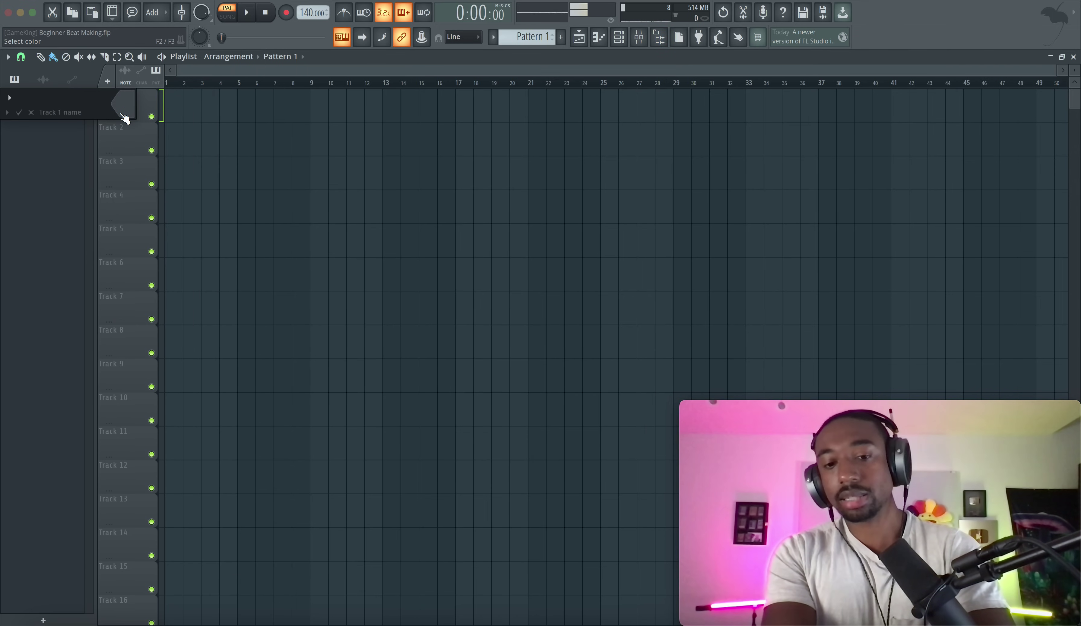
text(Topline)
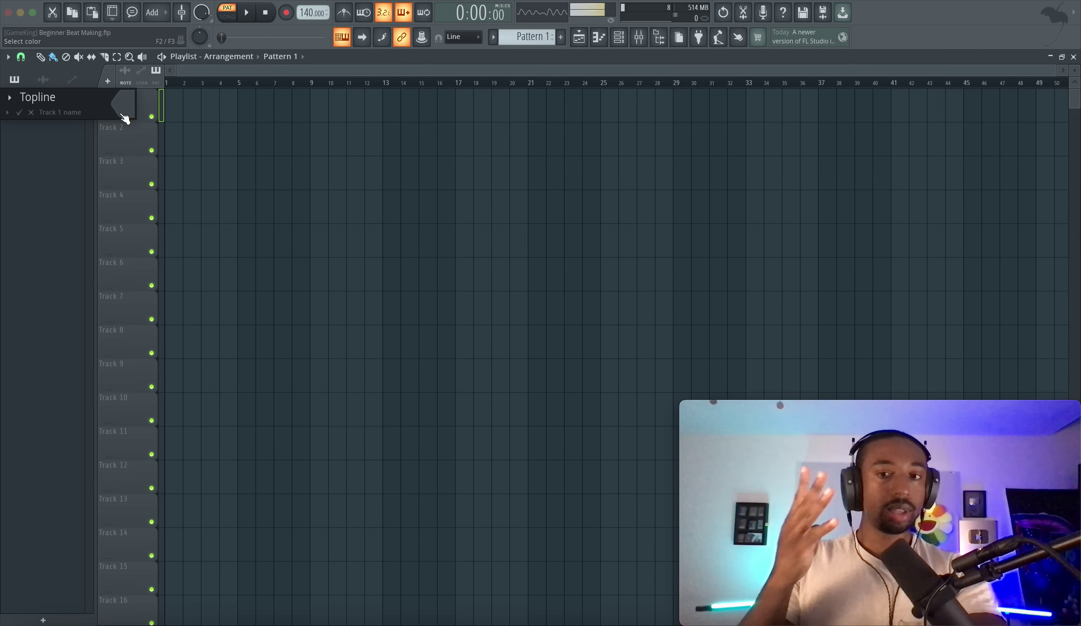
key(Return)
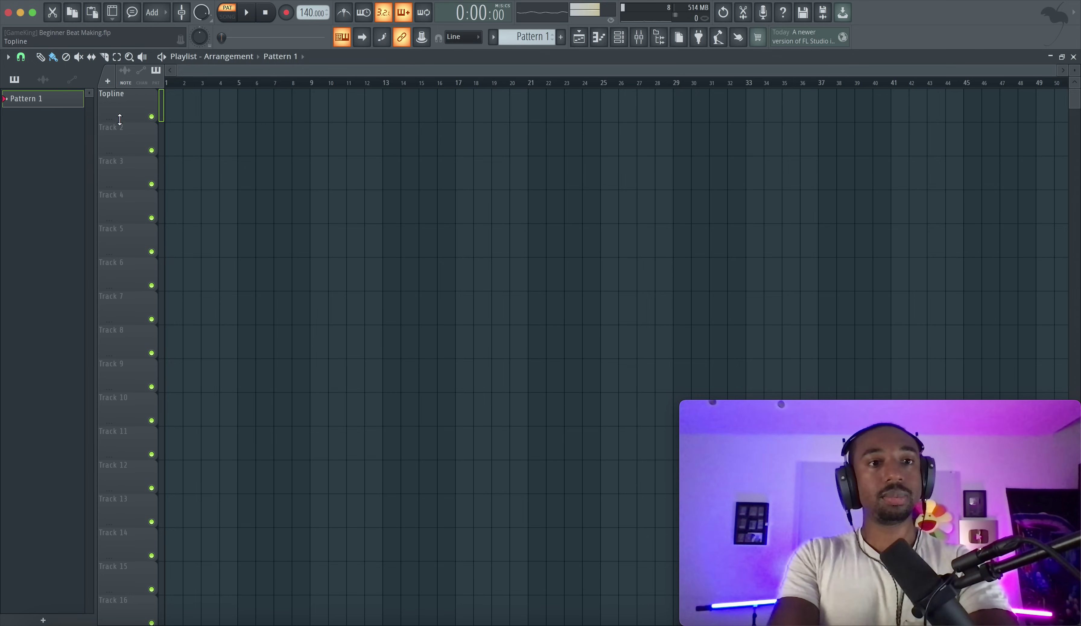
double_click(121, 135)
text(Harmony)
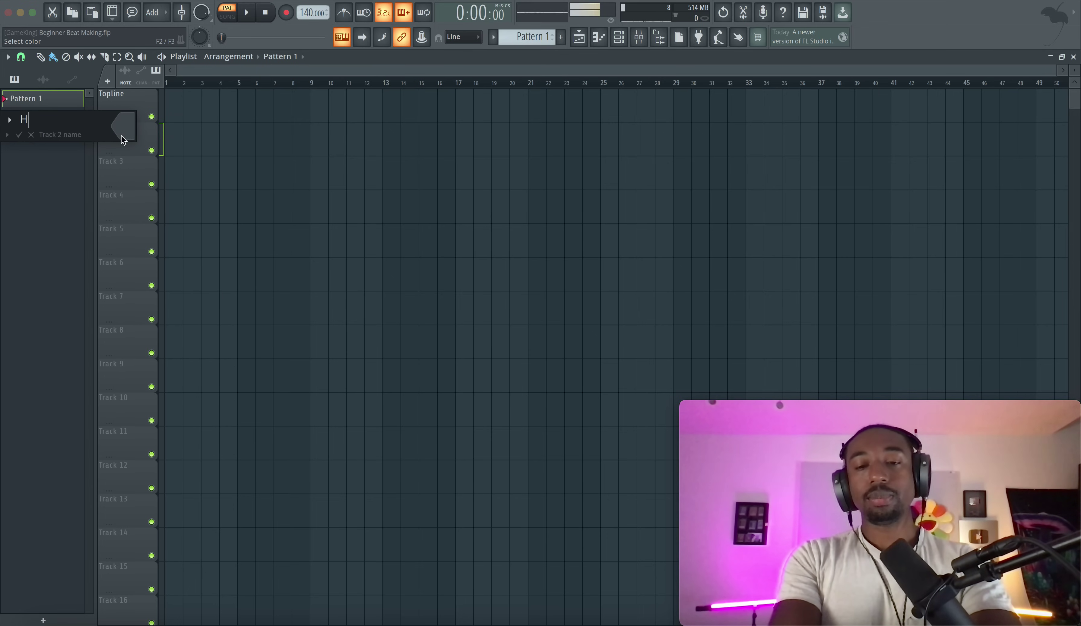
key(Return)
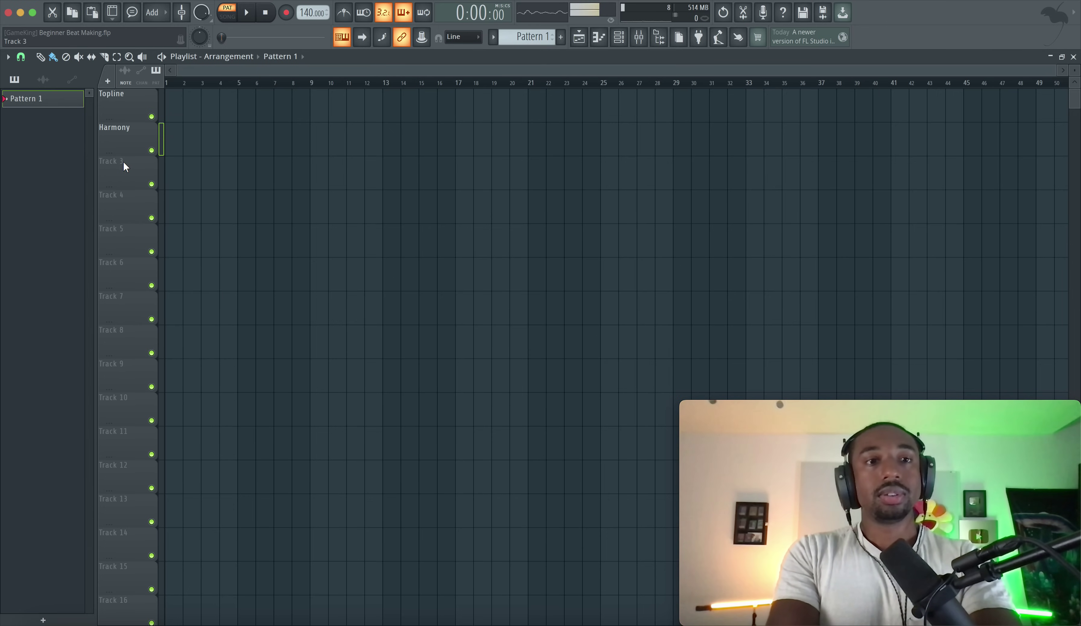
Name the third playlist track "Contrast" and the fourth track "Rhythm", and save the project
double_click(123, 162)
text(Contrast)
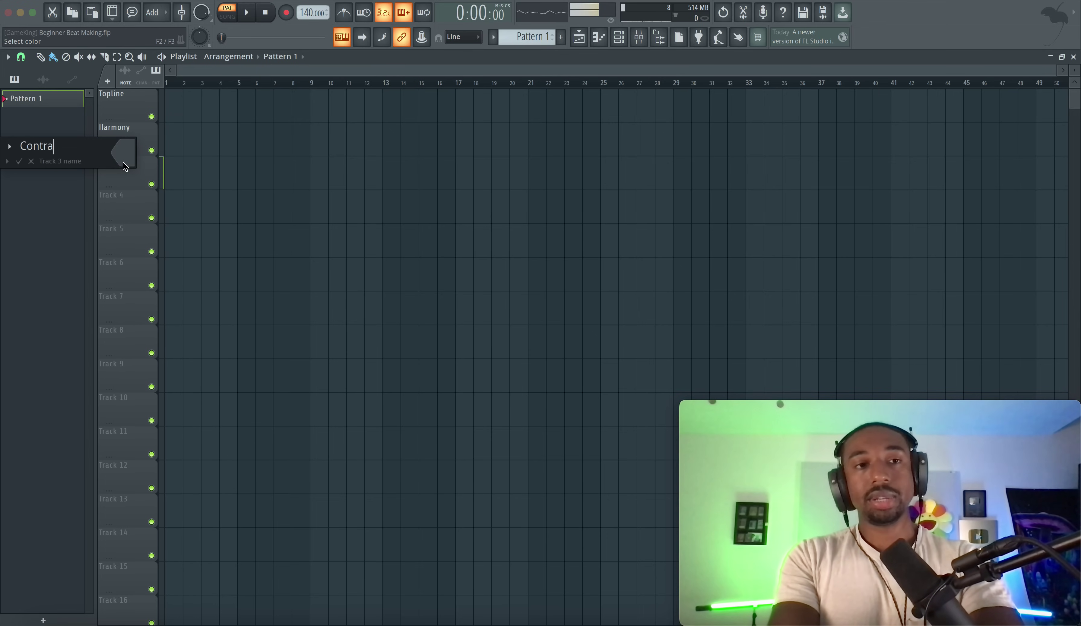
key(Return)
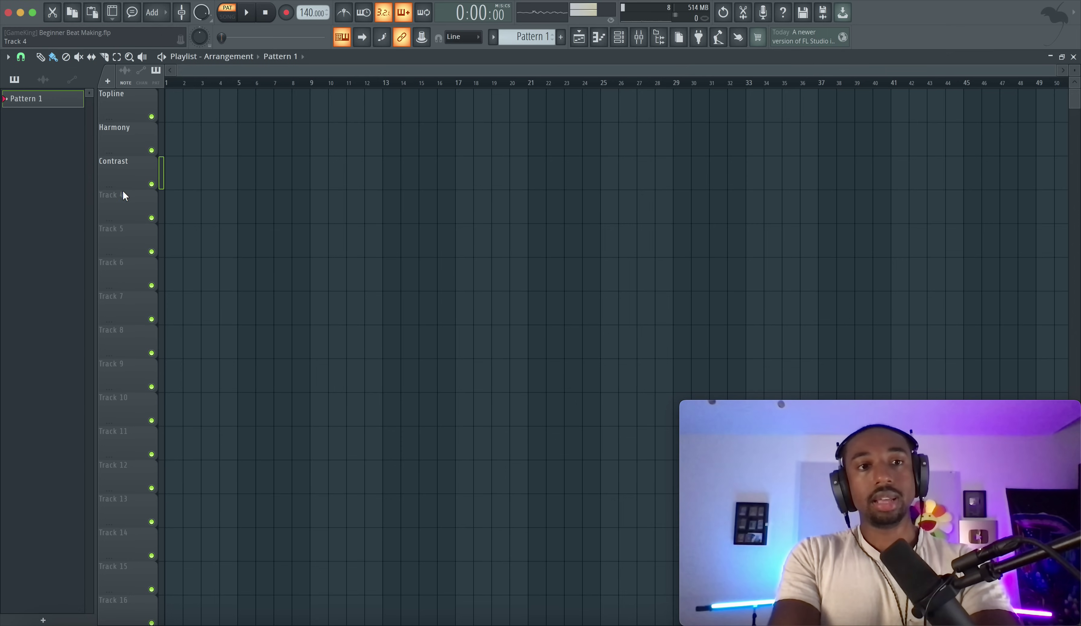
double_click(122, 190)
text(Rhythm)
key(Return)
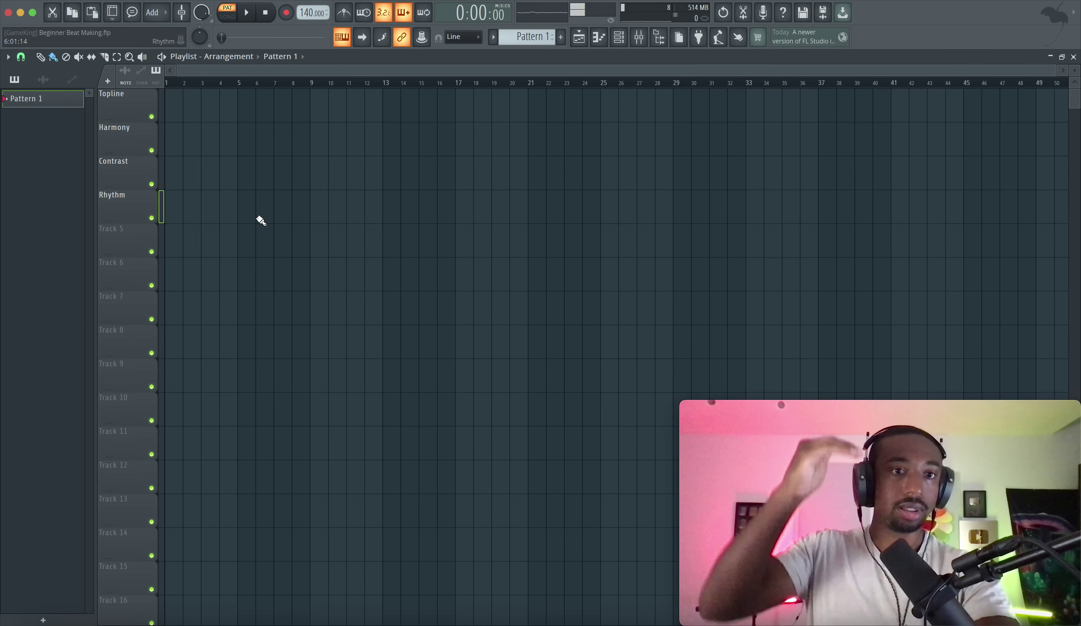
key(ctrl+s)
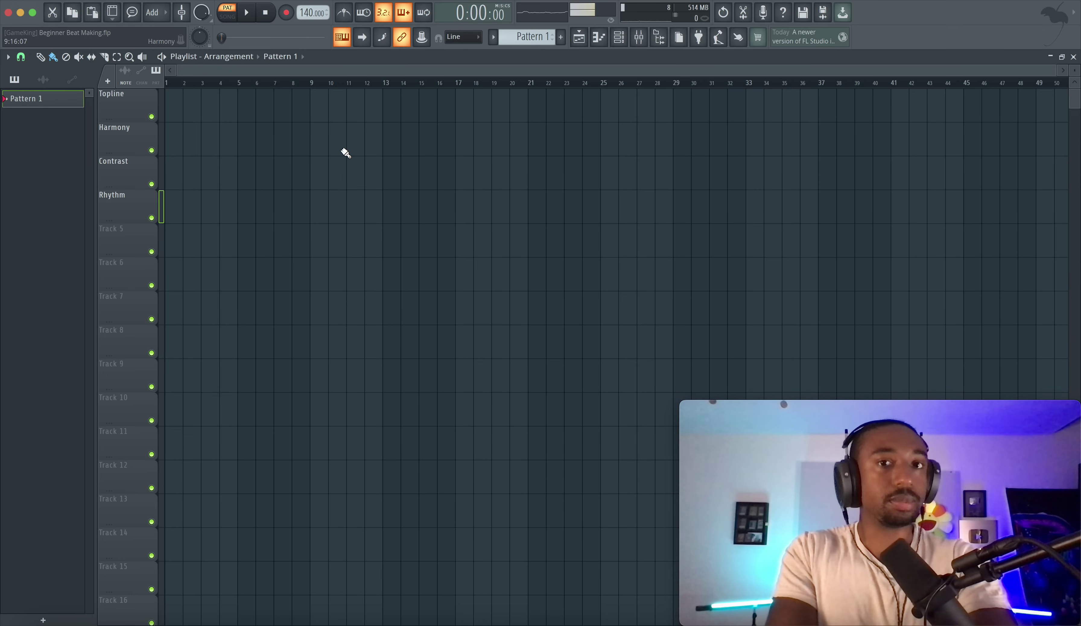
Show and hide the channel rack a few times, leaving it open over the playlist
click(619, 38)
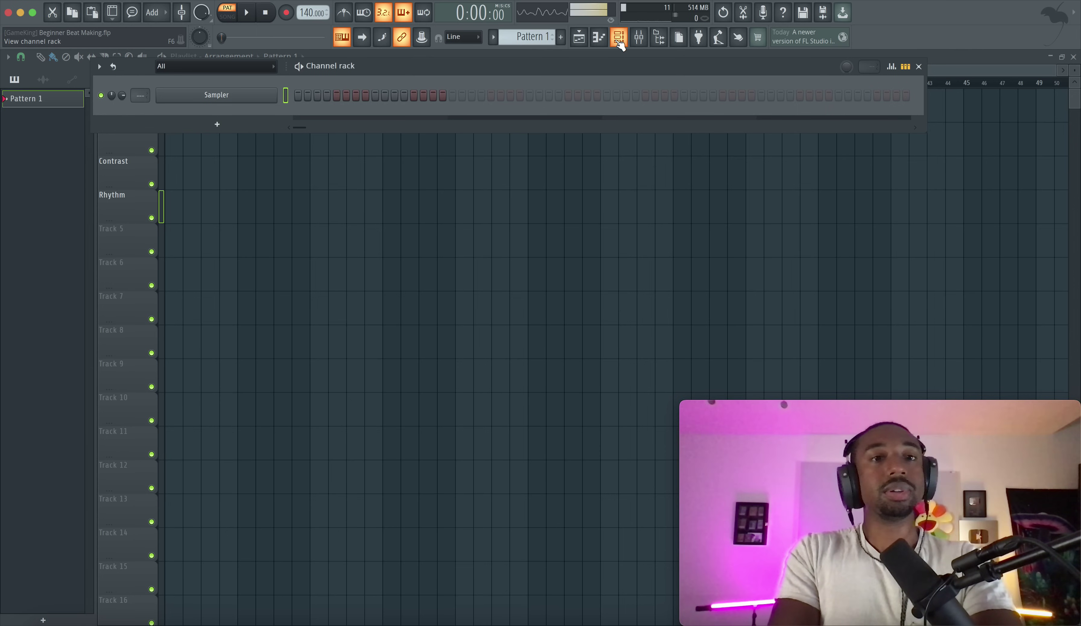
click(620, 40)
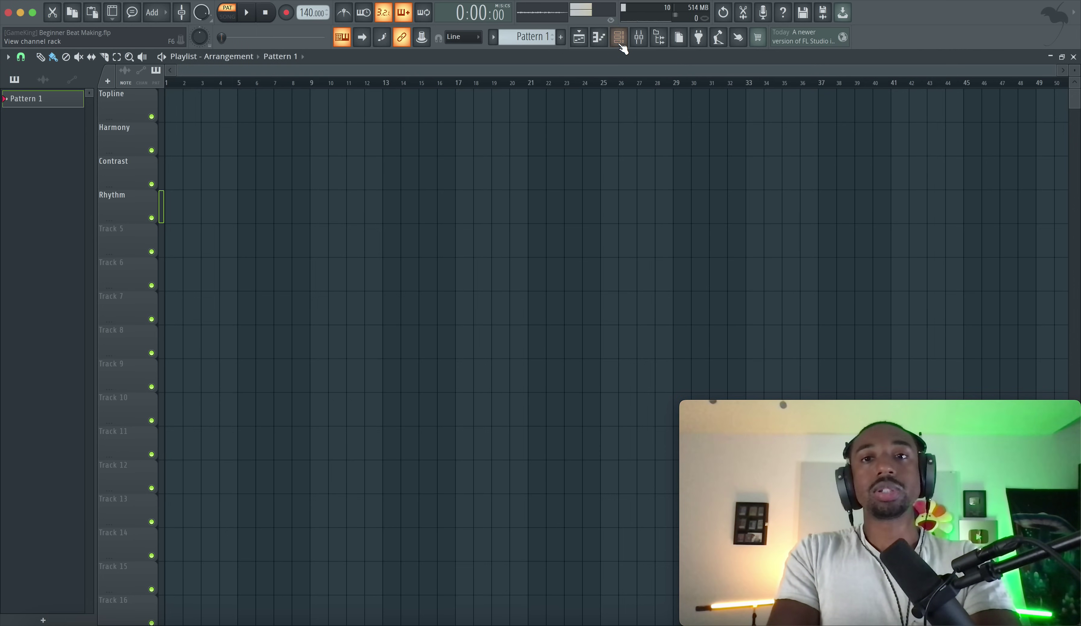
click(622, 43)
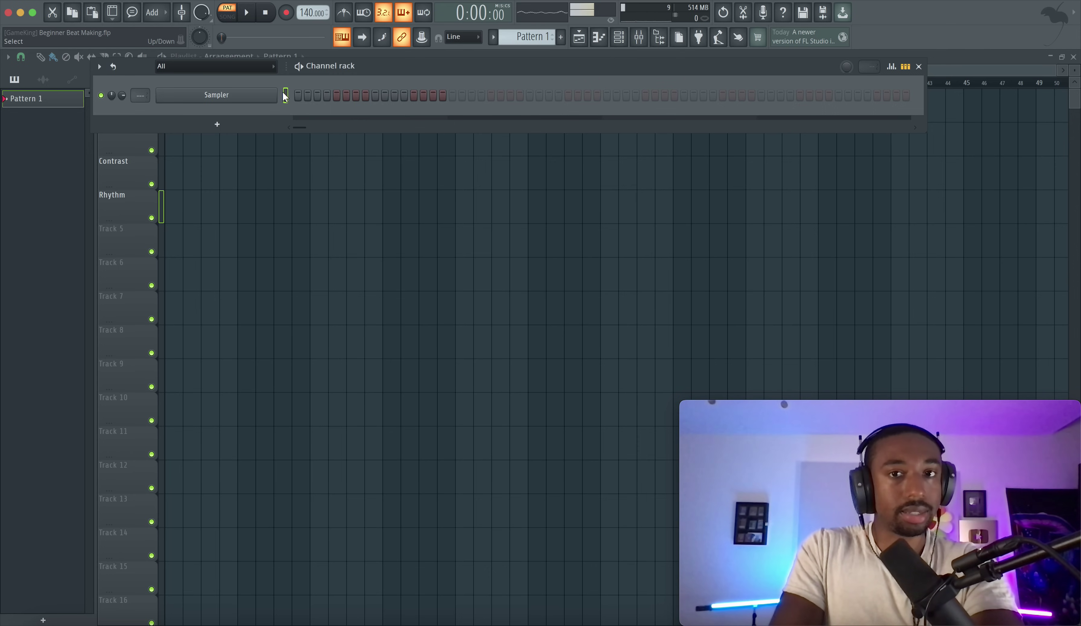
click(619, 38)
click(619, 38)
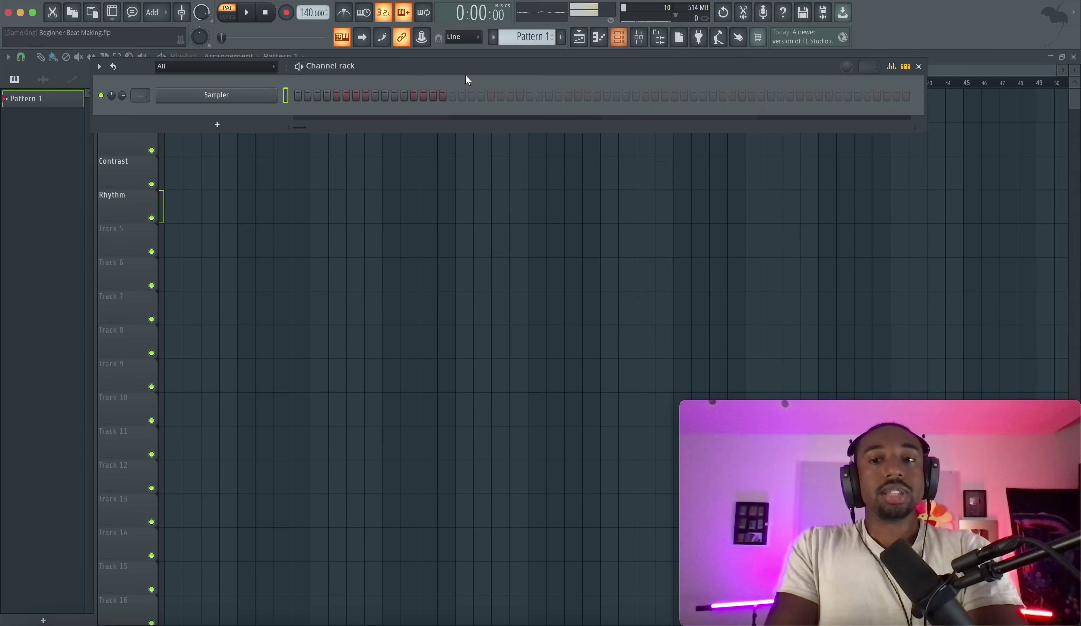
Replace the Sampler channel in the channel rack with the FLEX instrument
right_click(243, 94)
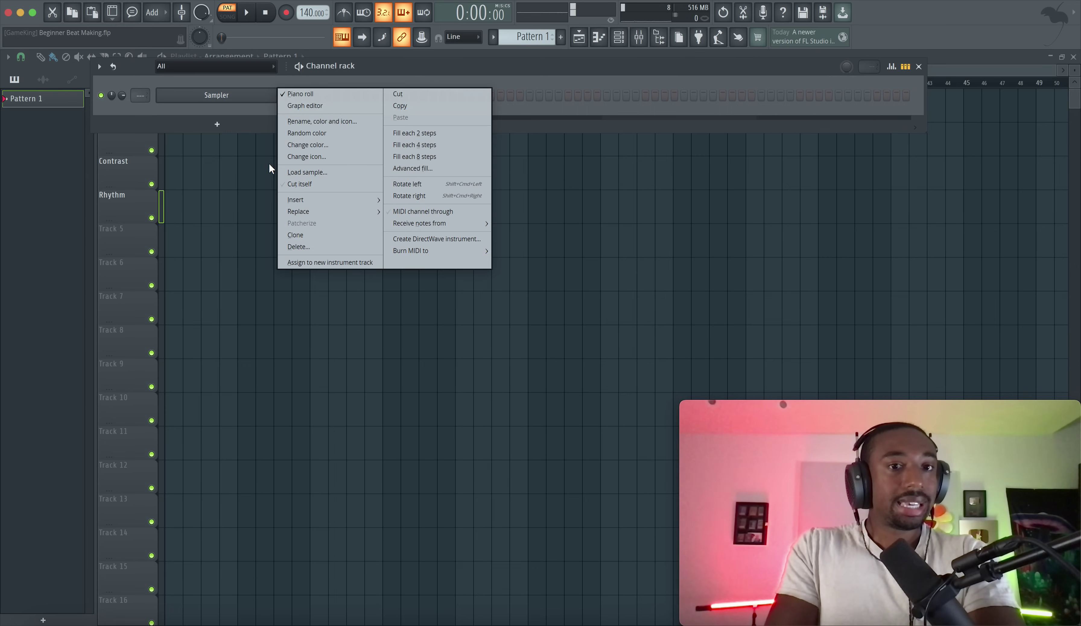
mouse_move(325, 215)
click(526, 269)
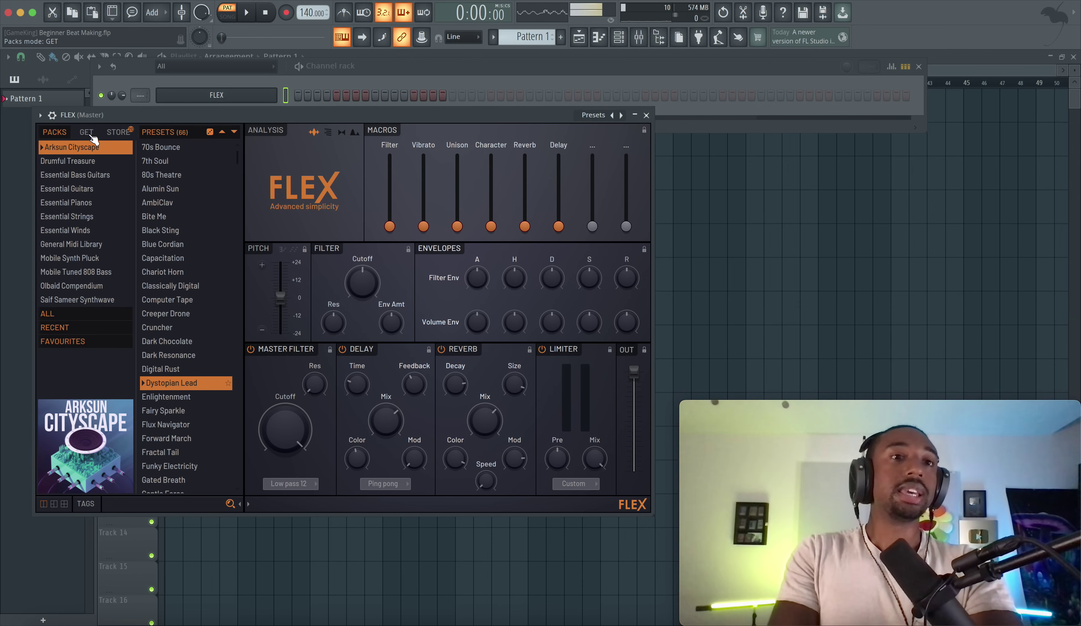
Look through the downloadable packs in FLEX and return to the list of installed packs
click(91, 135)
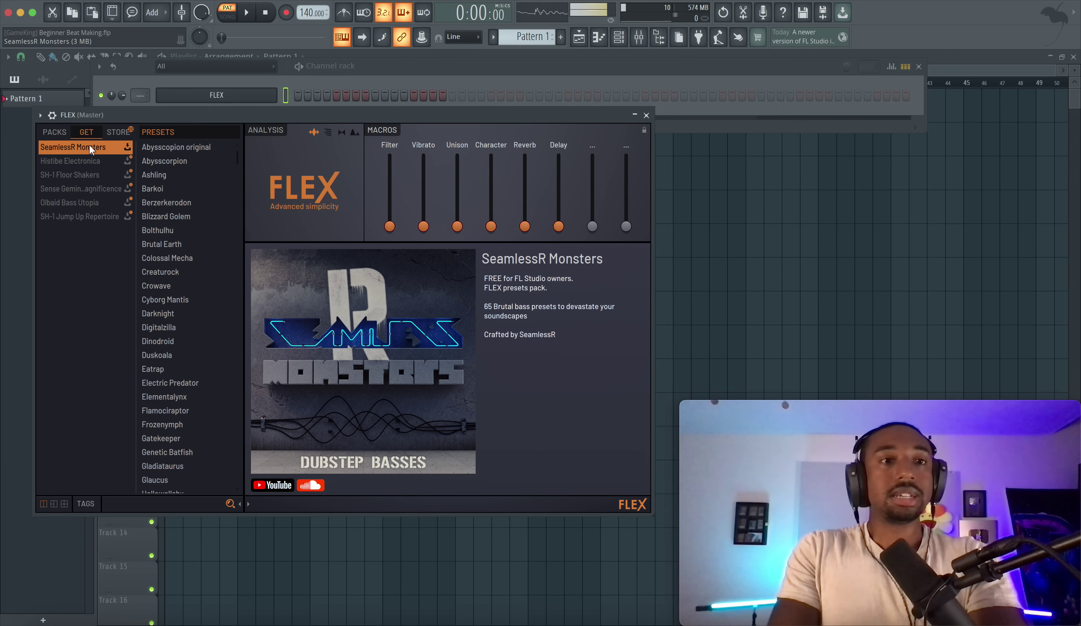
click(64, 137)
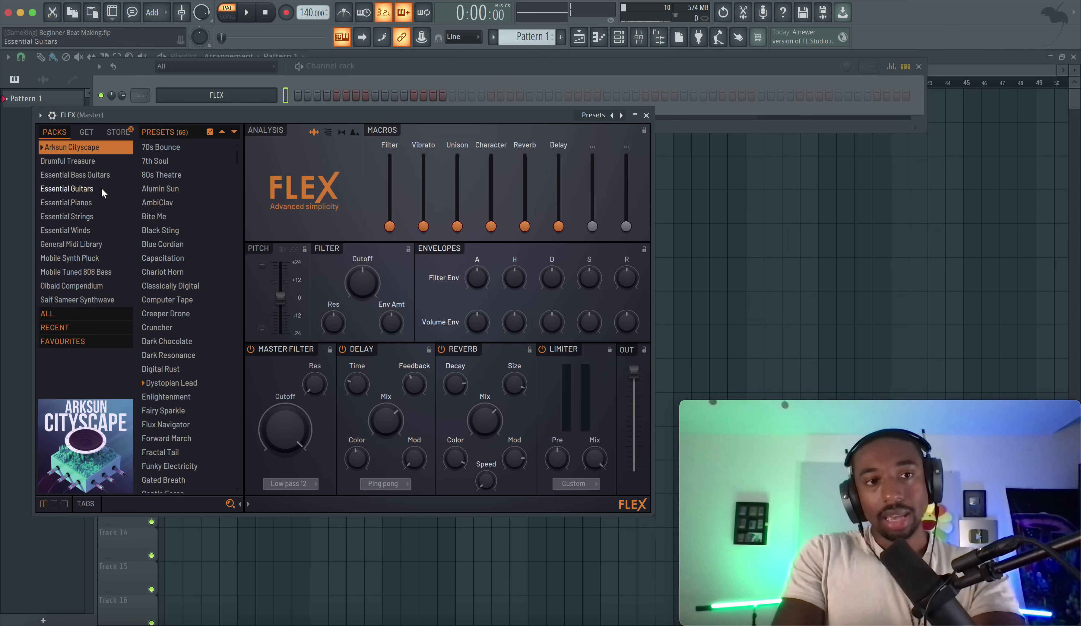
click(87, 134)
click(55, 134)
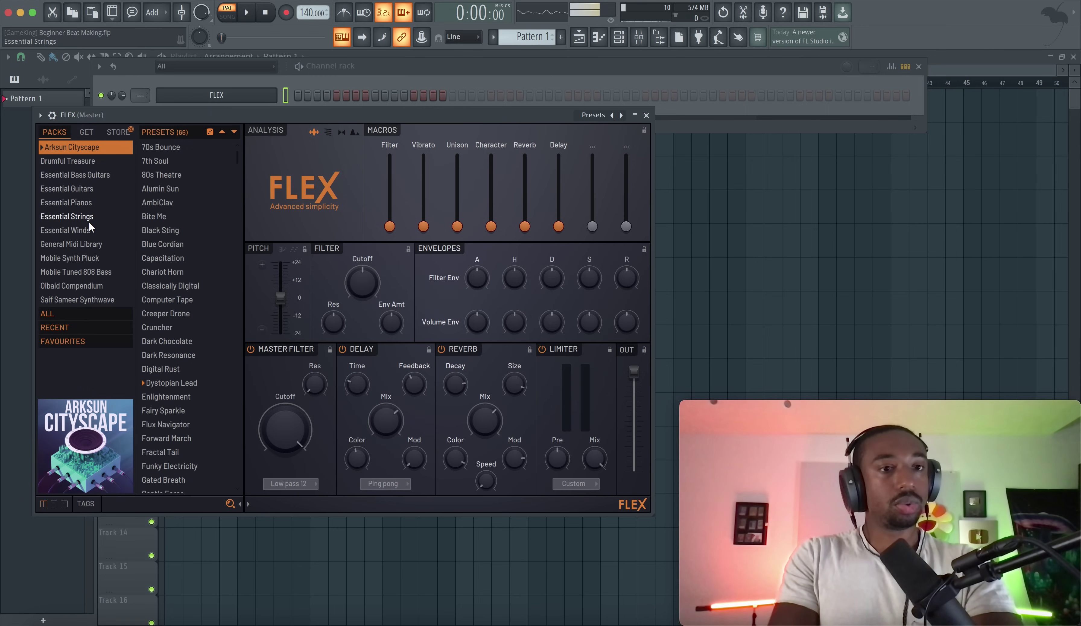
Load the Steinway D preset from the Essential Pianos pack in FLEX
click(85, 203)
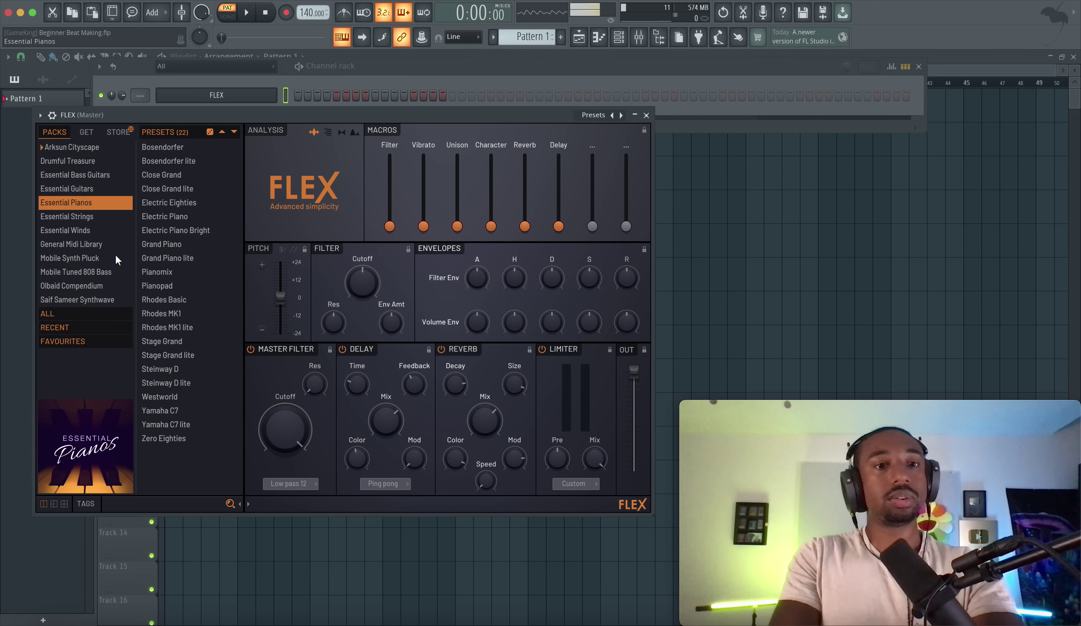
click(184, 371)
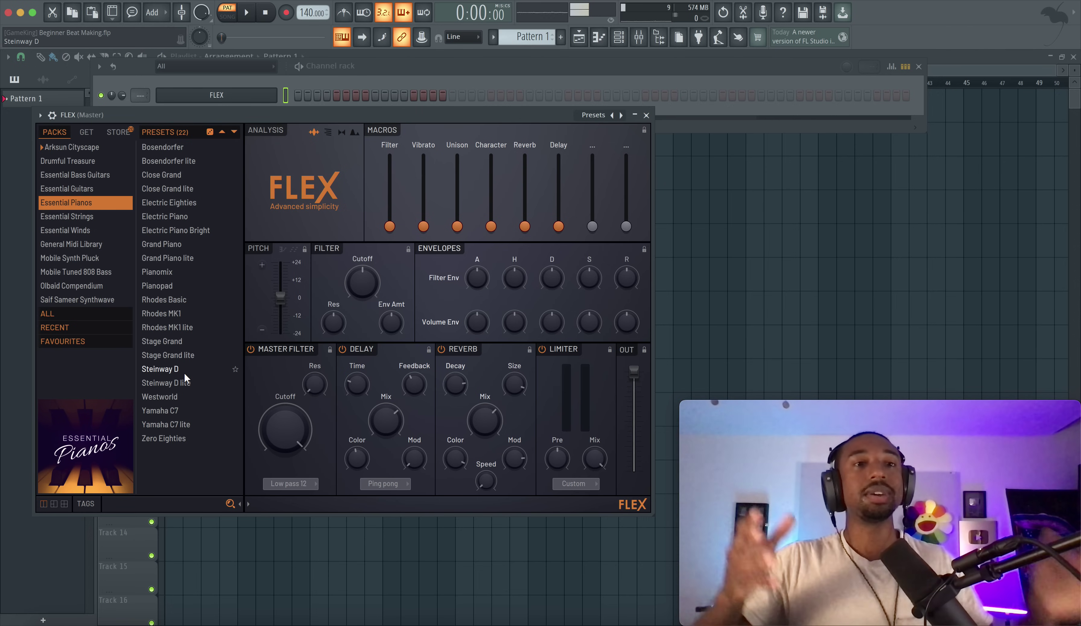
click(167, 256)
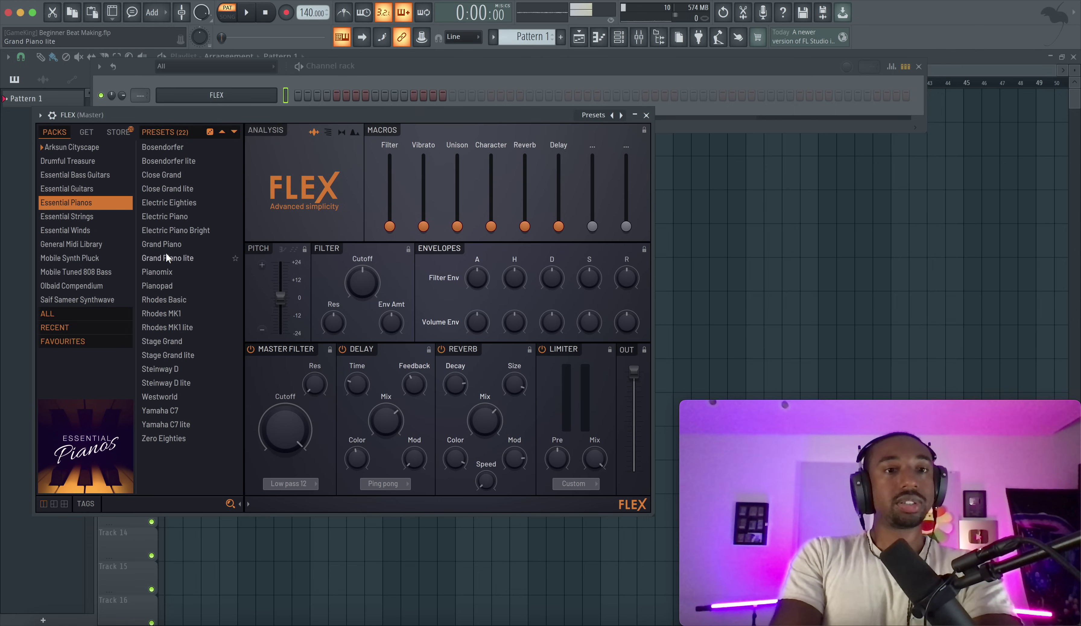
click(181, 370)
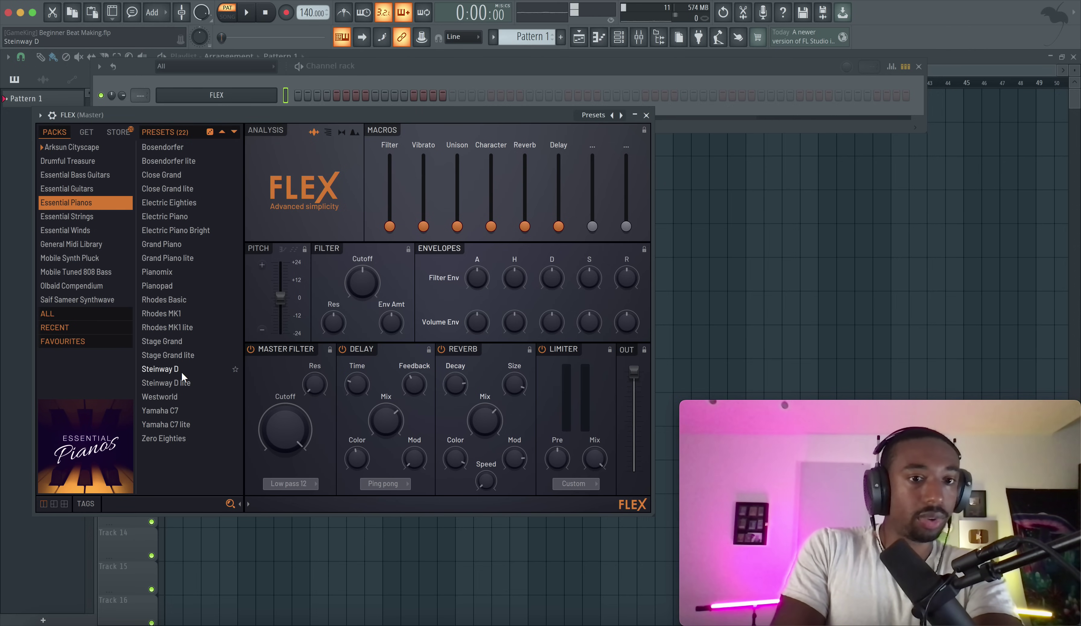
click(181, 371)
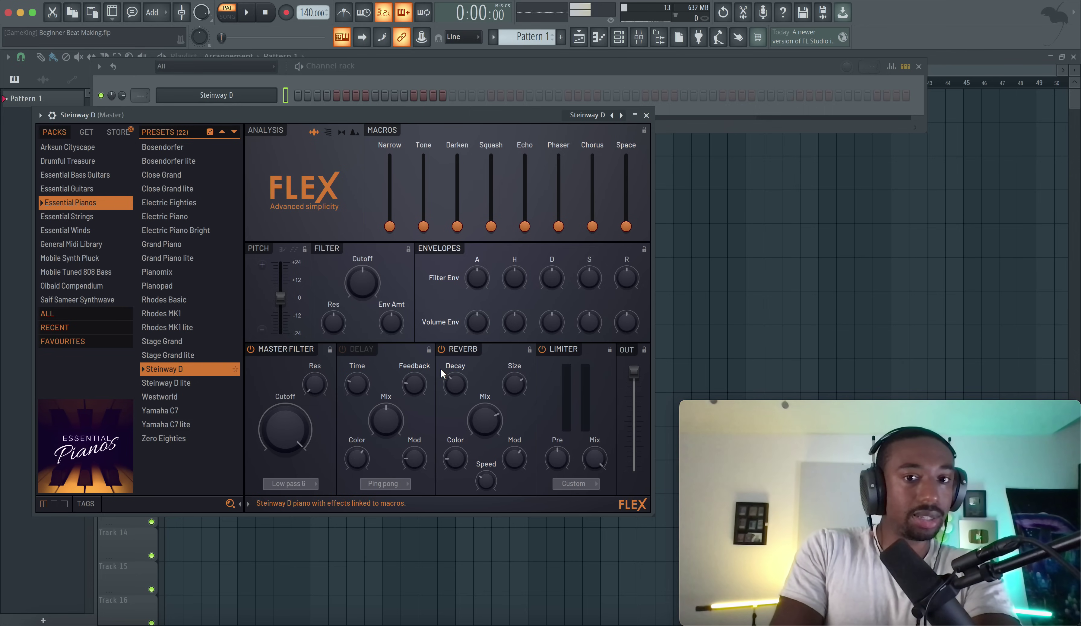
Switch off the reverb, limiter and master filter of the Steinway D preset, and close the FLEX window
click(446, 353)
click(554, 355)
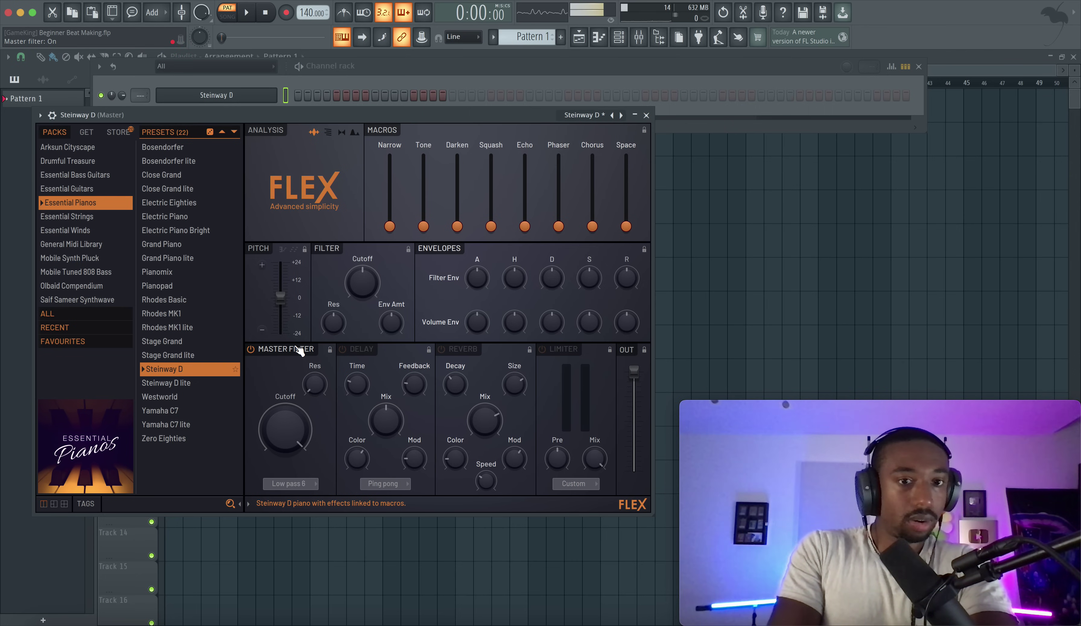
click(284, 350)
click(646, 115)
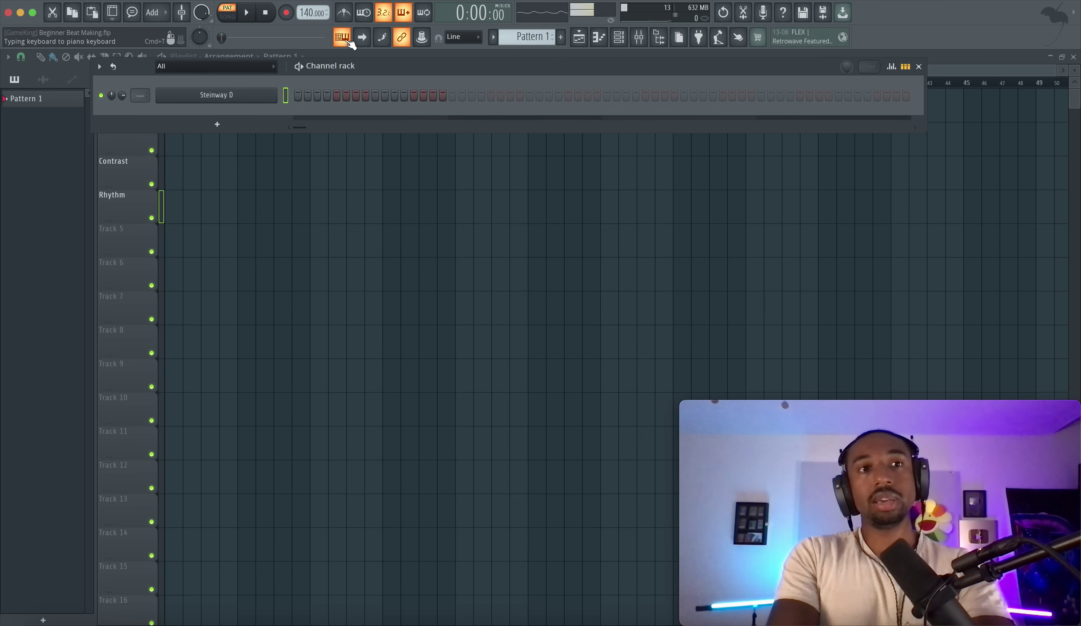
Play a test note of the Steinway D channel using the computer keyboard as a piano
click(349, 41)
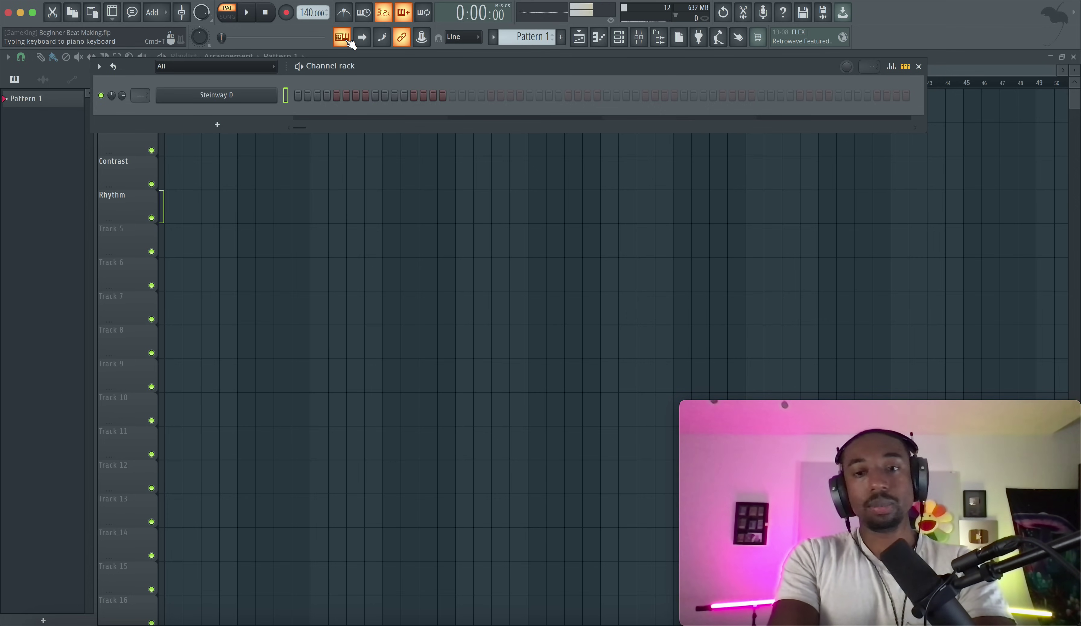
key(v)
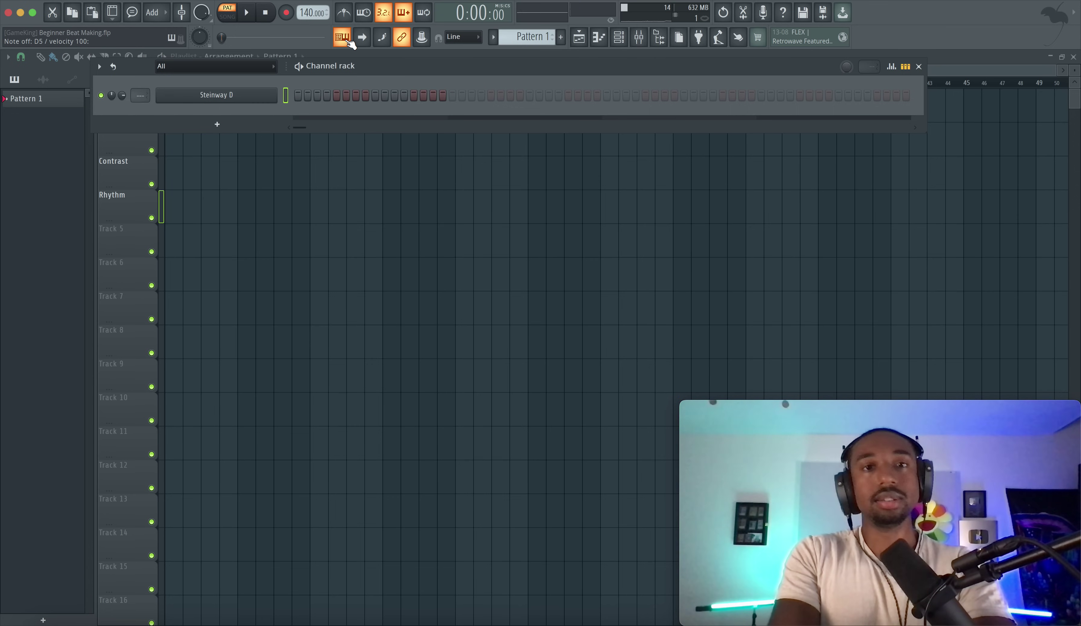
Reset the options of the typing keyboard piano and choose octave 2 for it
right_click(343, 37)
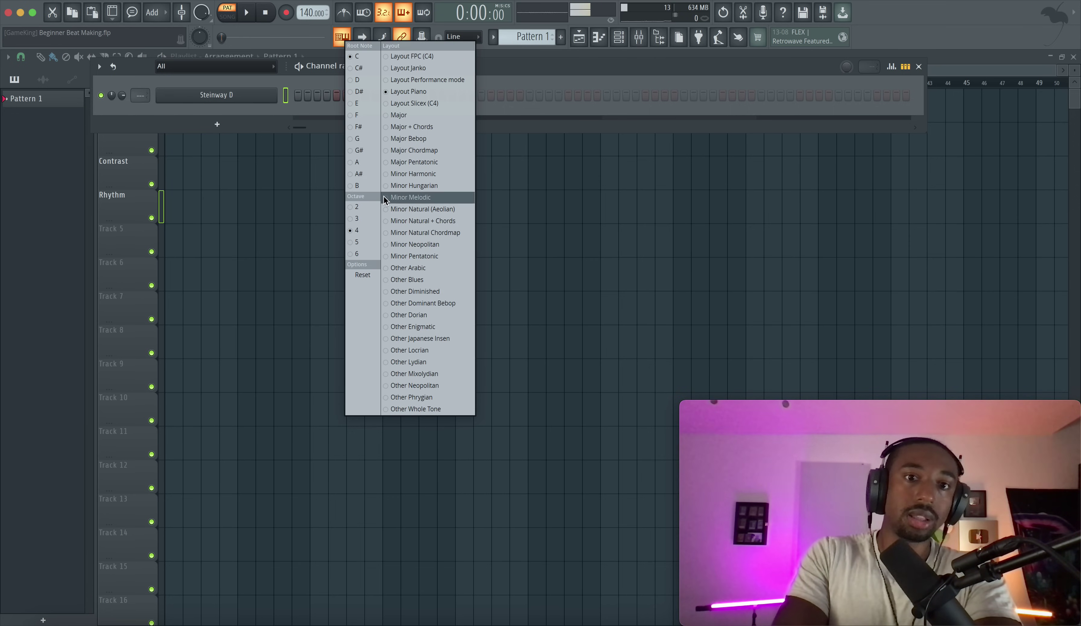
click(363, 274)
right_click(349, 35)
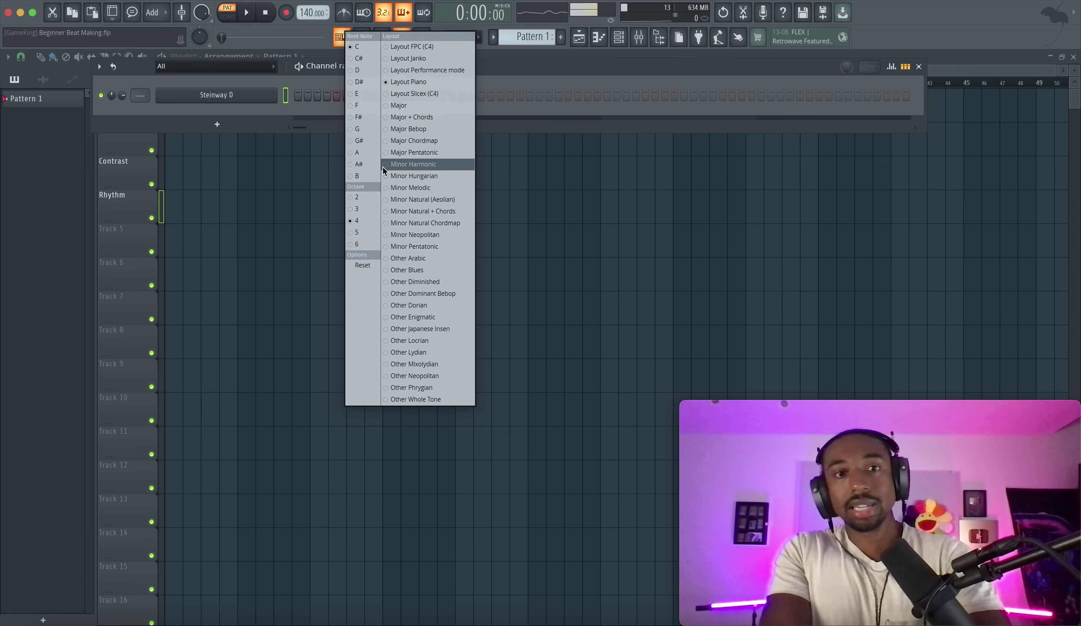
click(356, 197)
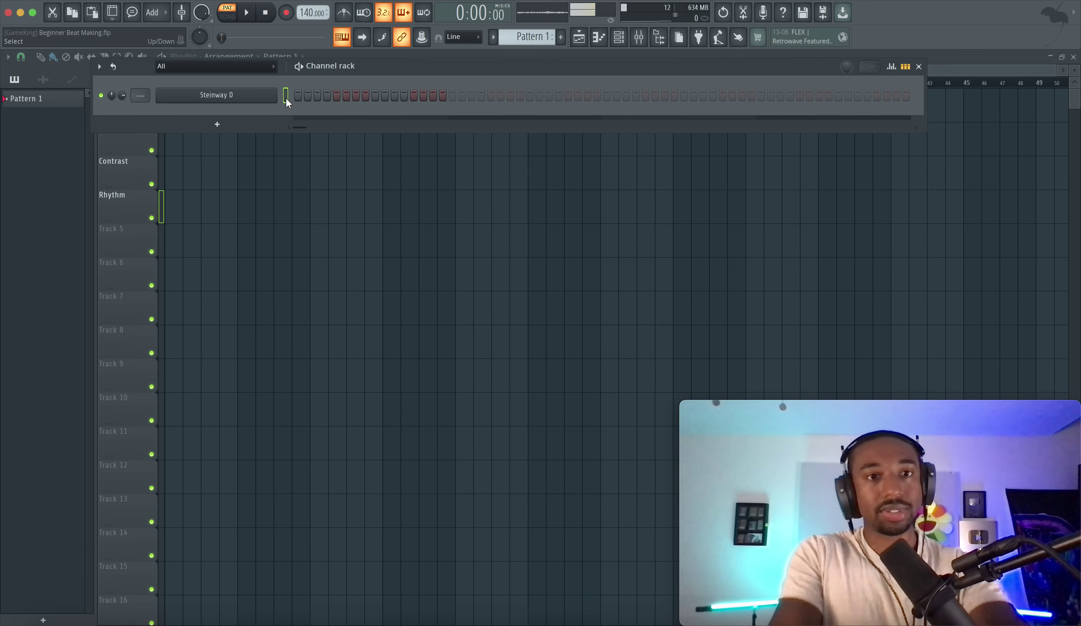
Route the selected Steinway D channel to mixer track 2, and close the mixer and channel rack
click(285, 101)
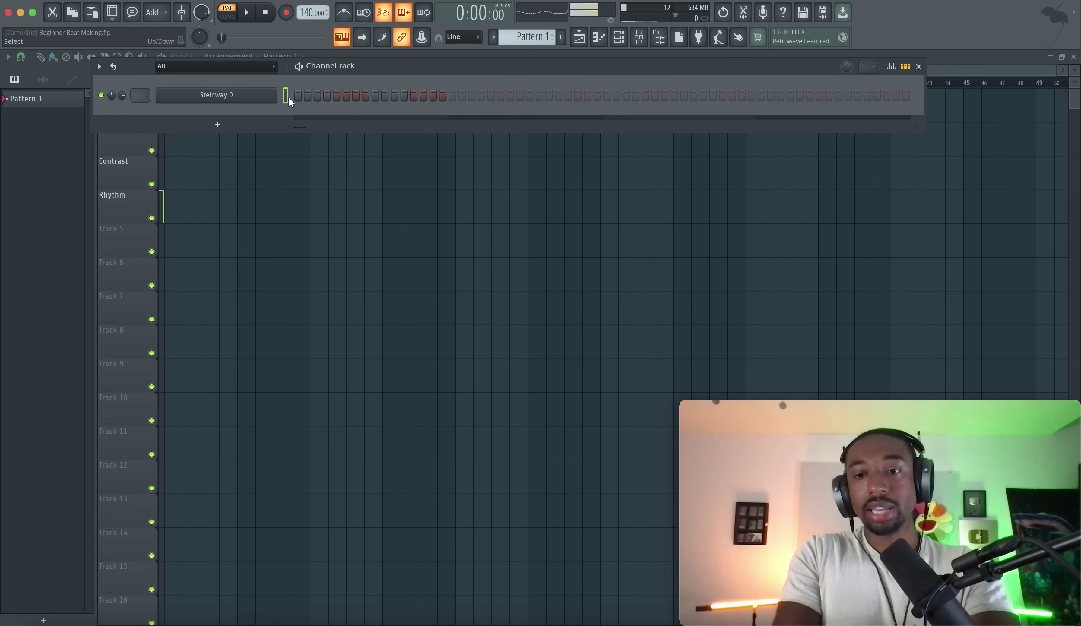
key(ctrl+l)
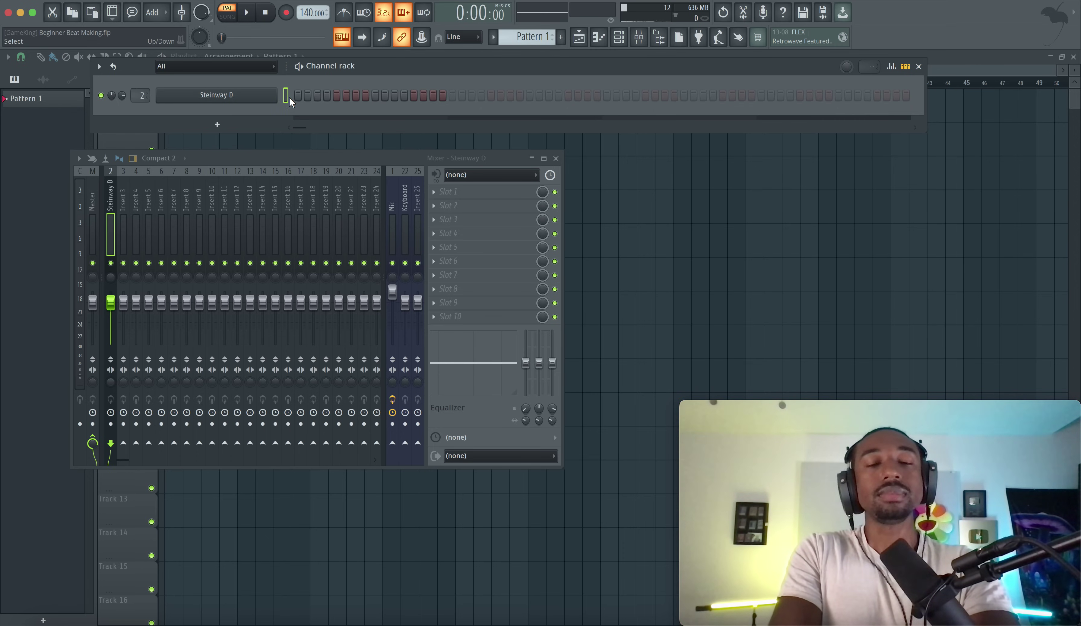
key(F12)
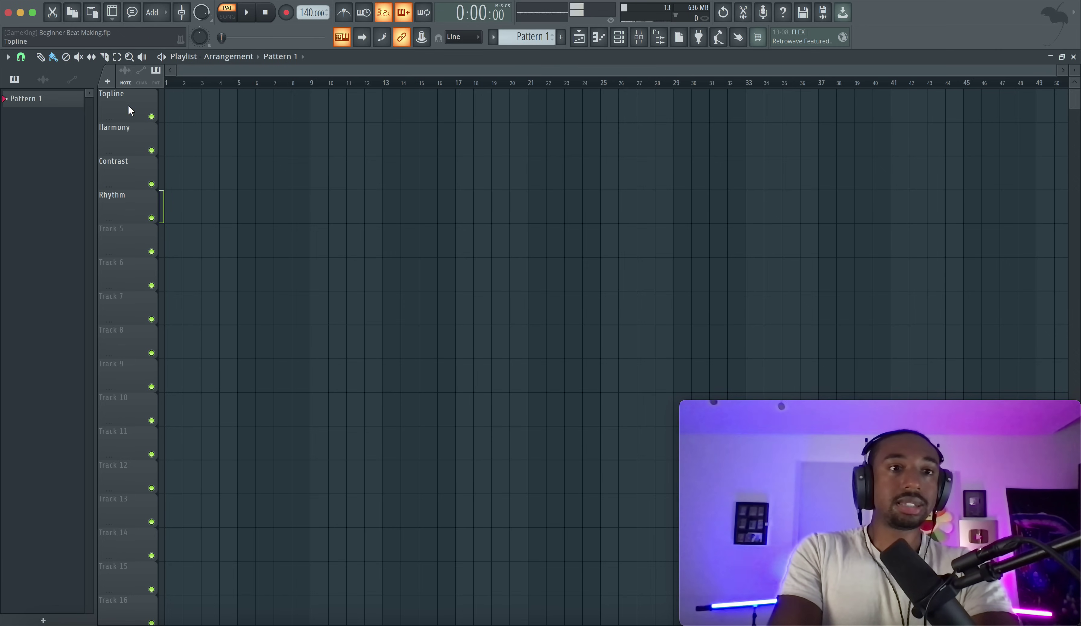
Place a four-bar Pattern 1 clip at bar 1 of the Harmony track and turn on the metronome
drag(26, 99, 236, 134)
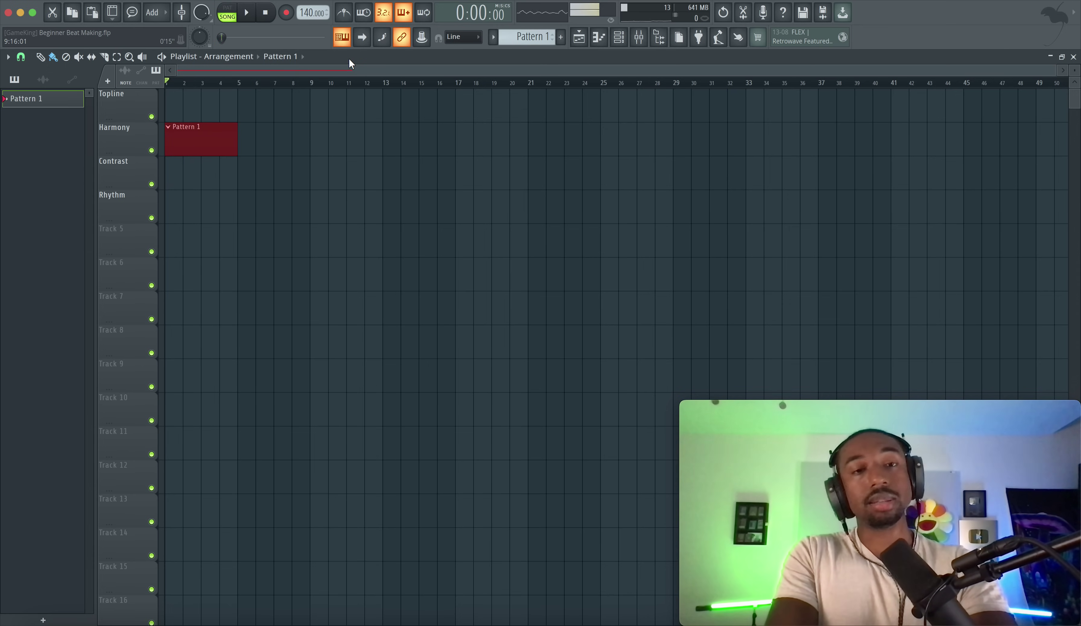
click(343, 13)
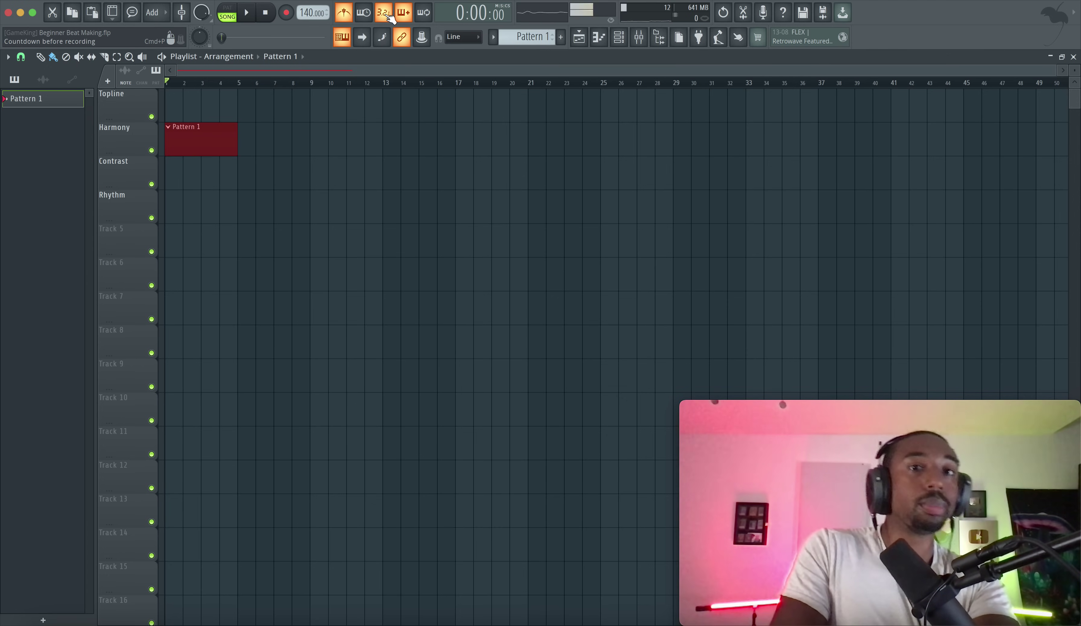
Set the playlist's Behind clips style to Cel and select the Pattern 1 clip on the Harmony track
scroll(297, 61, right, 4)
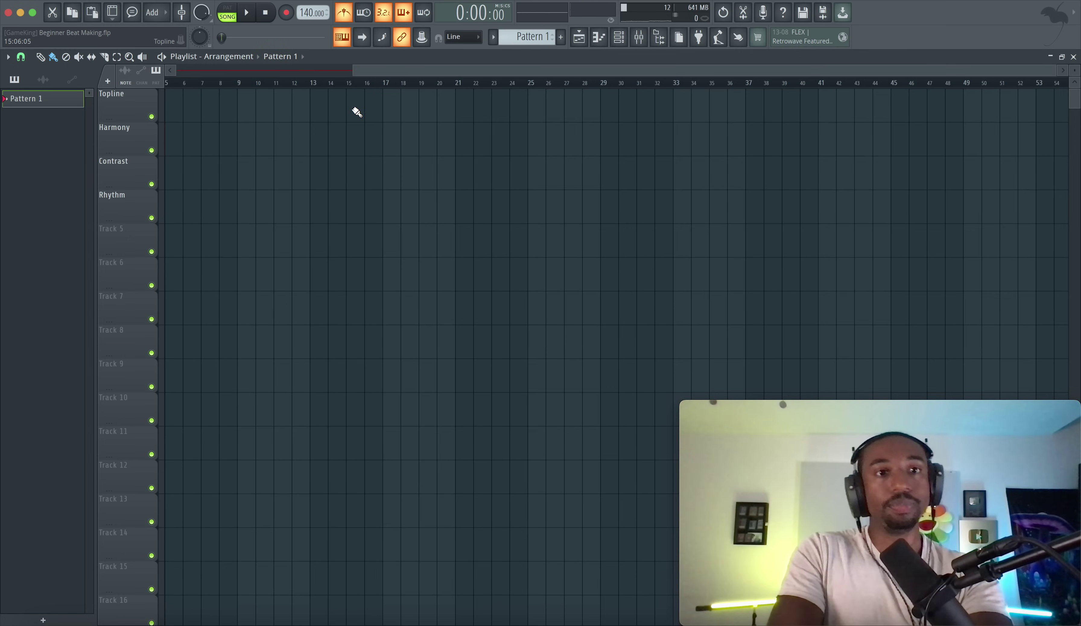
scroll(357, 112, left, 4)
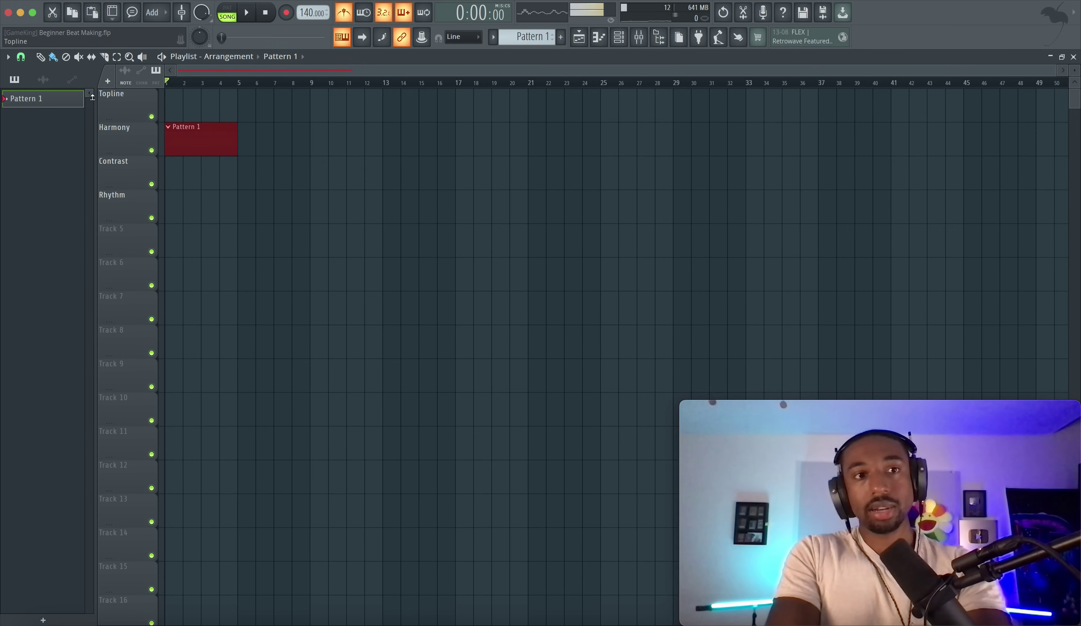
click(7, 56)
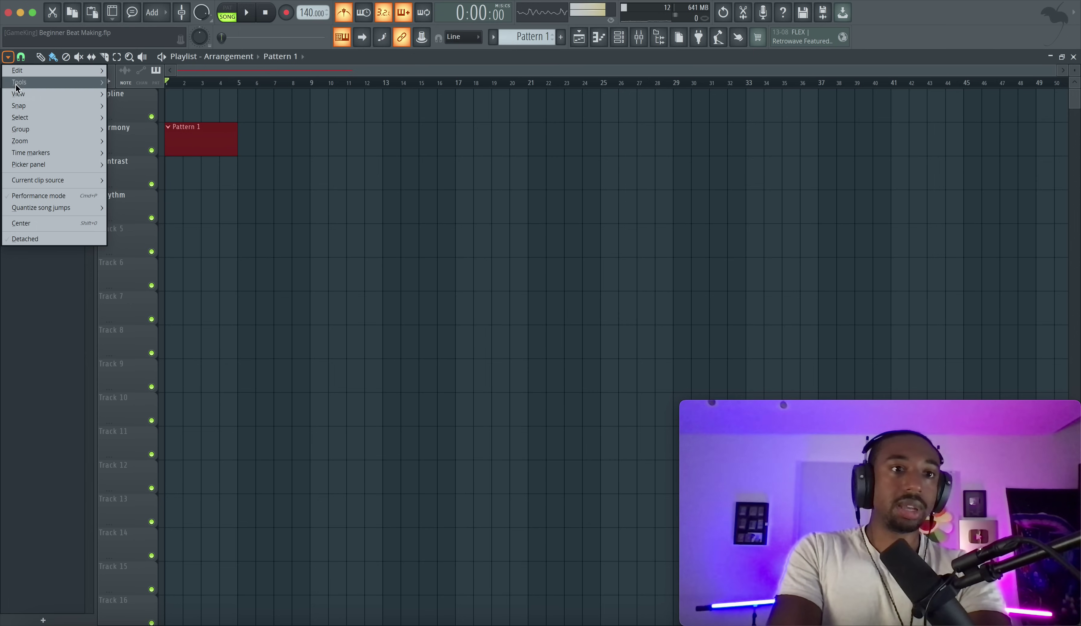
mouse_move(24, 98)
mouse_move(204, 196)
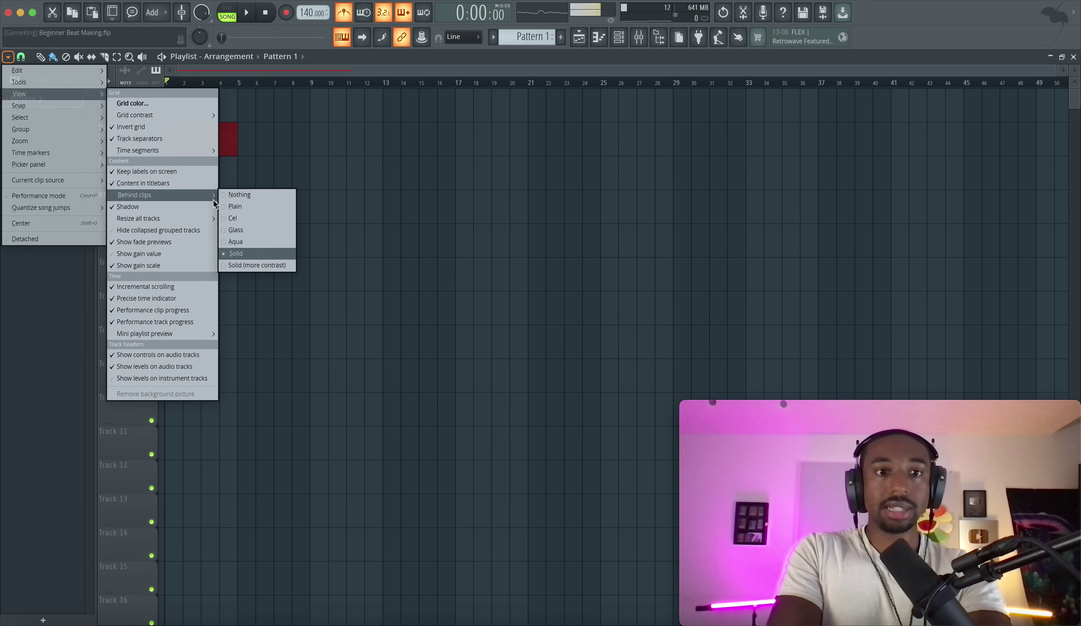
click(248, 219)
super+click(225, 194)
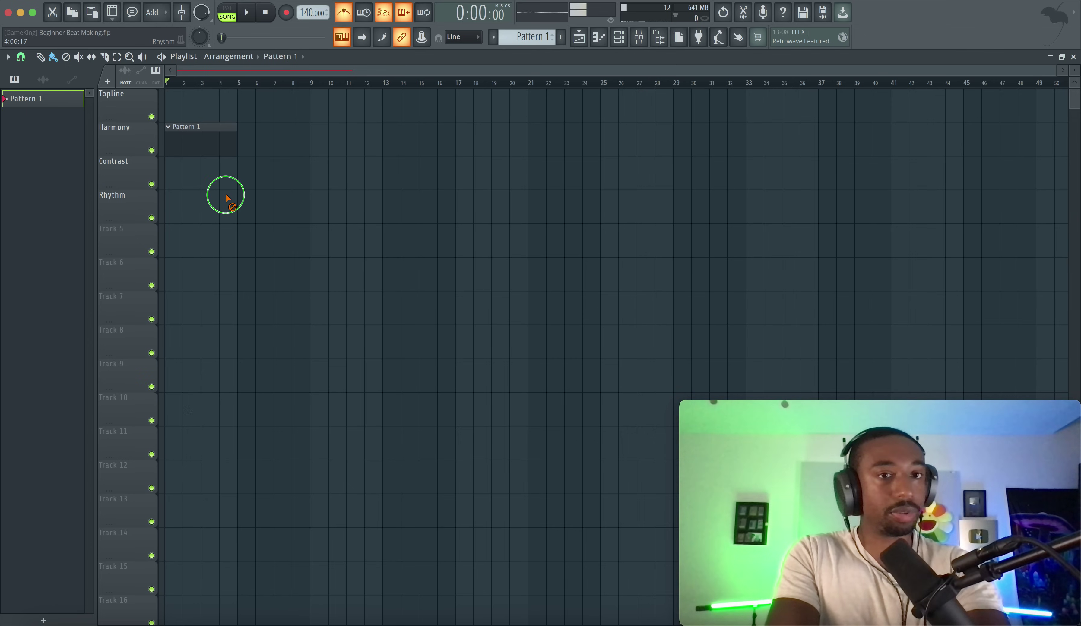
super+click(208, 127)
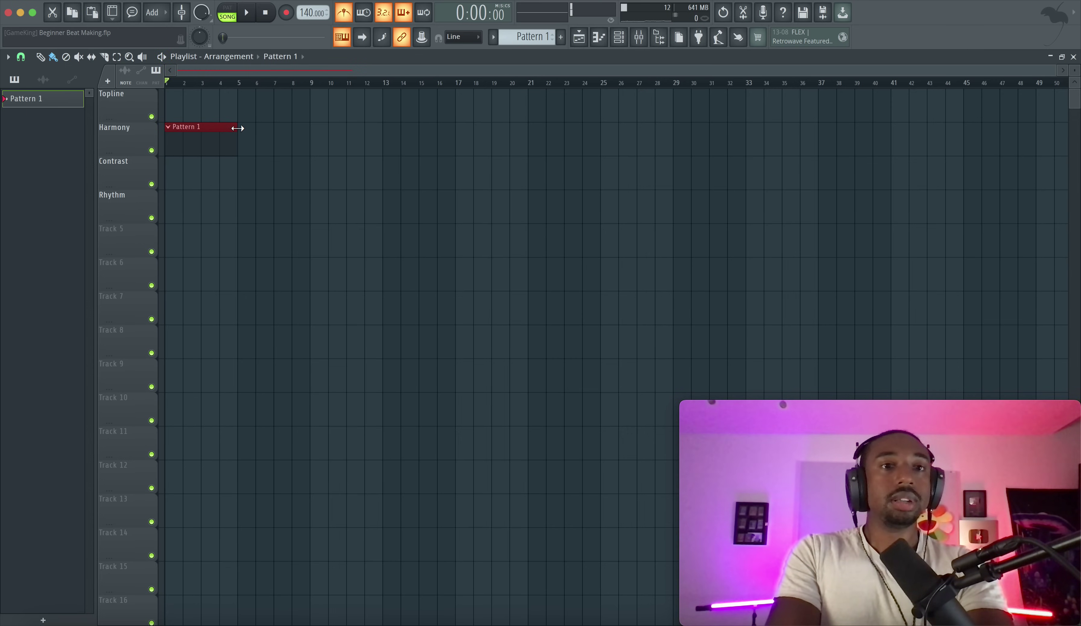
Play the arrangement briefly from bar 1, stop playback, and save the project
key(space)
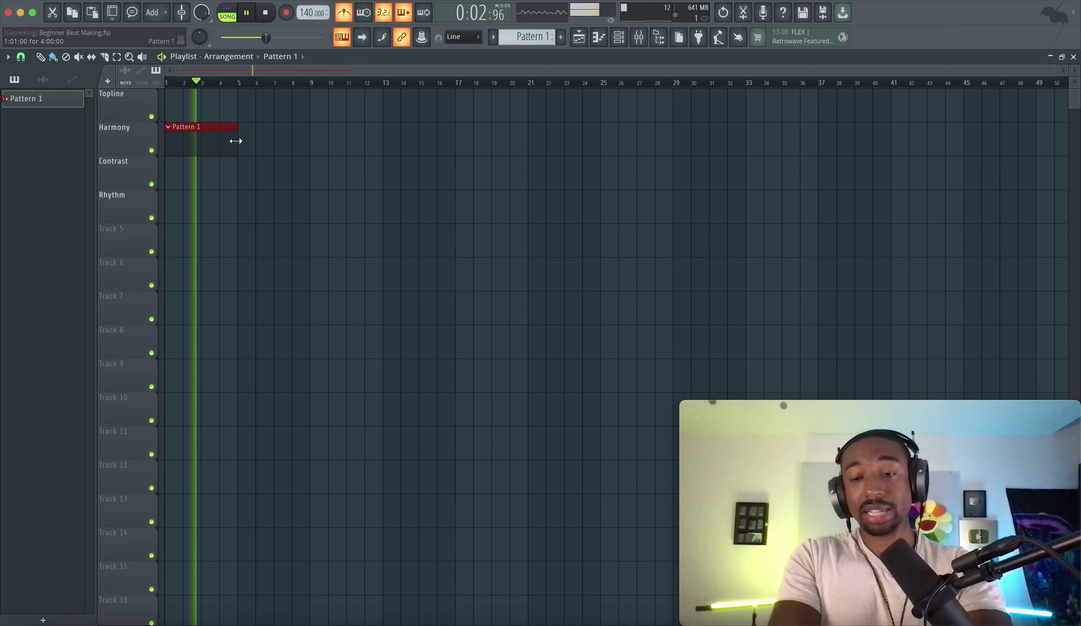
key(space)
super+click(209, 142)
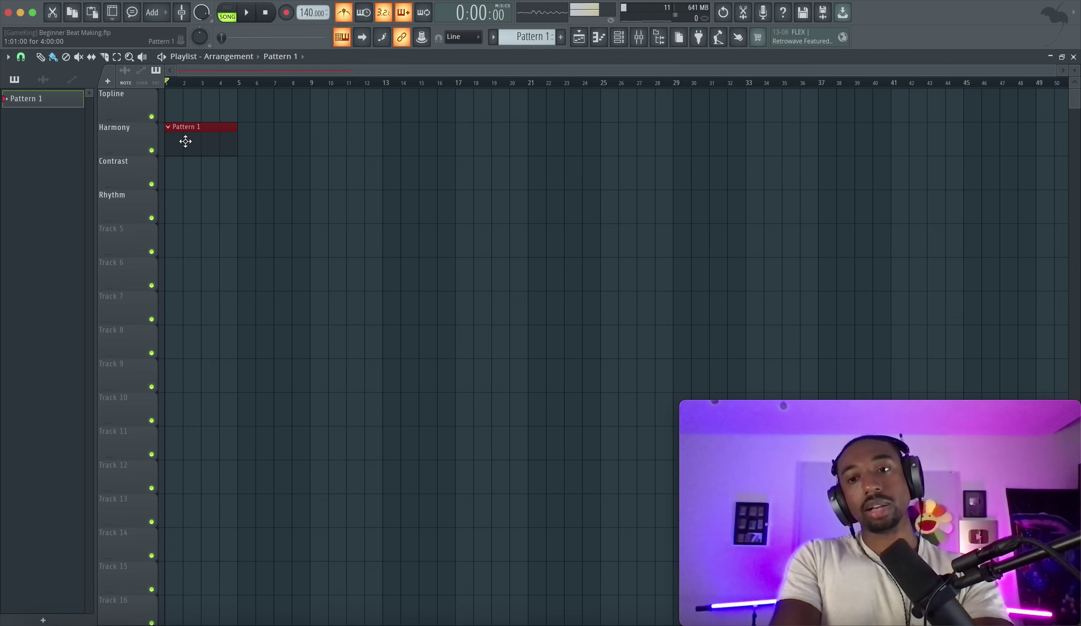
mouse_move(234, 140)
mouse_down()
mouse_move(186, 138)
mouse_move(238, 143)
mouse_up()
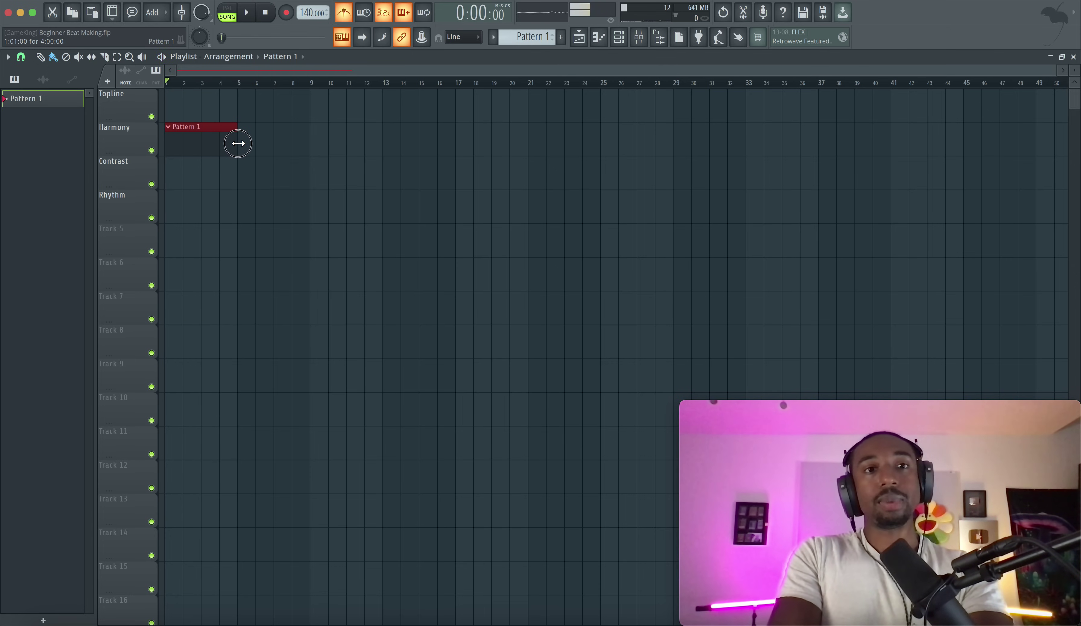
key(super+s)
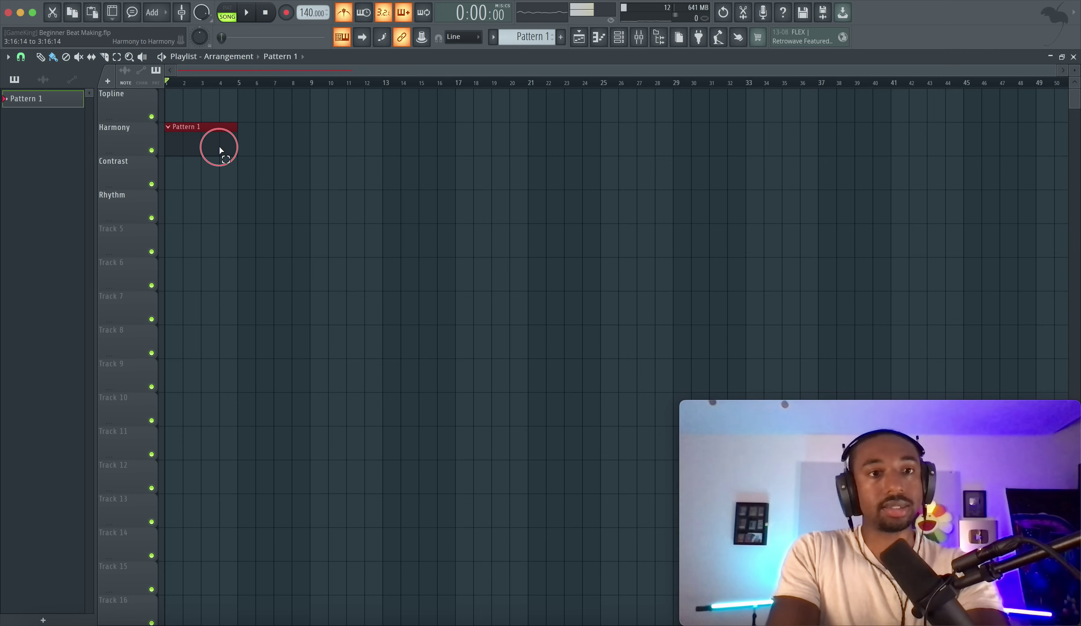
key(super+s)
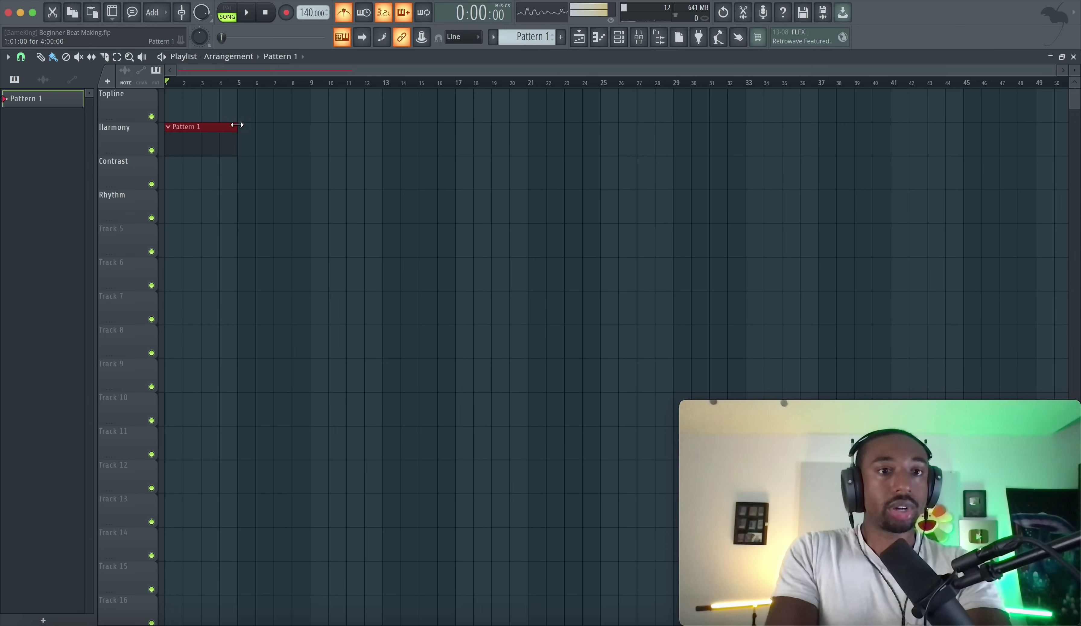
Duplicate the Pattern 1 clip along the Harmony track so four copies fill bars 1 to 16, deleting the surplus copy
key(super+b)
key(super+b)
key(super+b)
key(super+b)
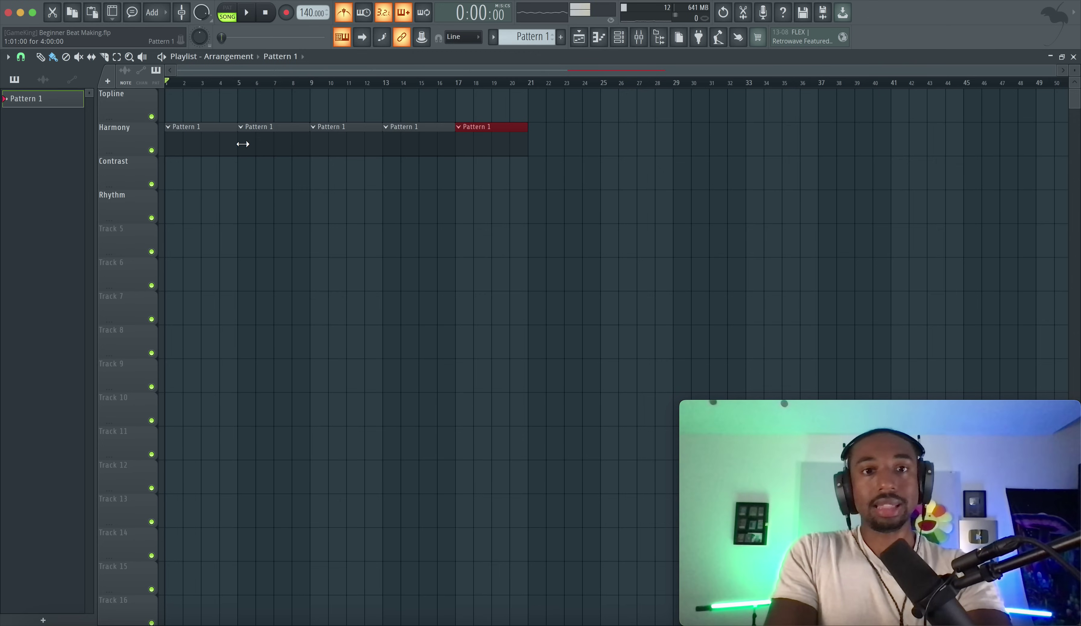
right_click(475, 153)
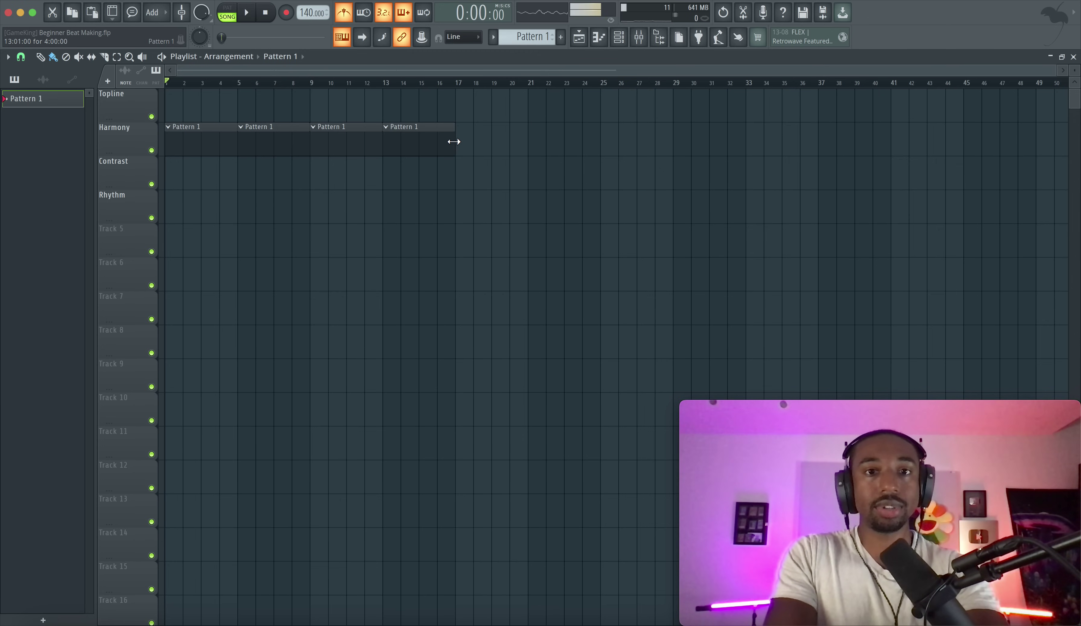
Shorten the fourth Pattern 1 clip on Harmony to a length of 3:06:17 and select it
drag(454, 141, 449, 142)
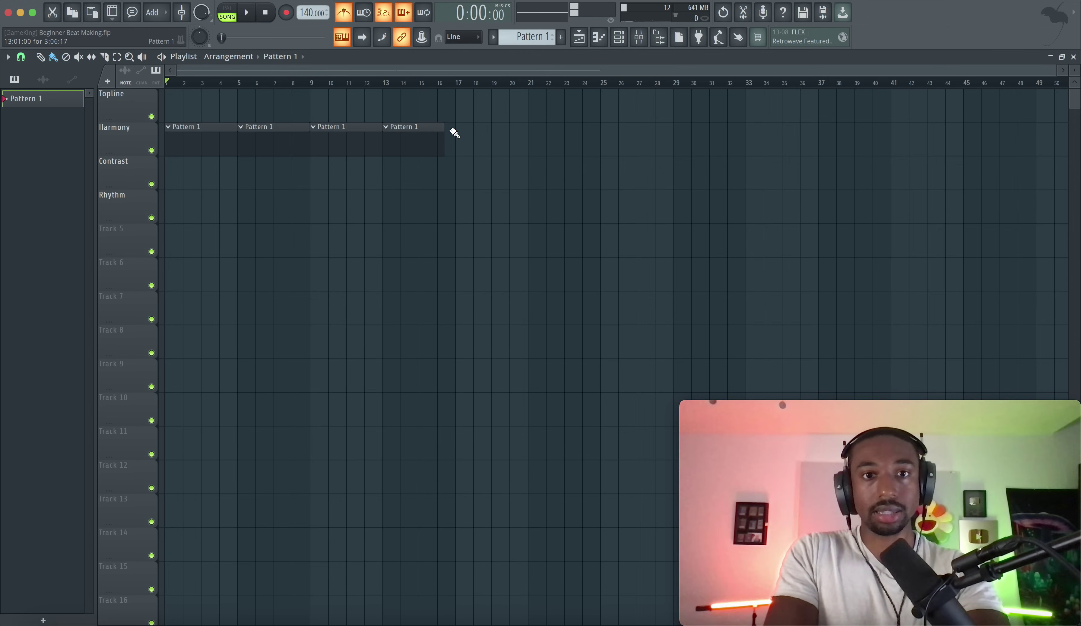
ctrl+scroll(451, 132, up, 4)
ctrl+scroll(452, 129, up, 1)
ctrl+click(417, 138)
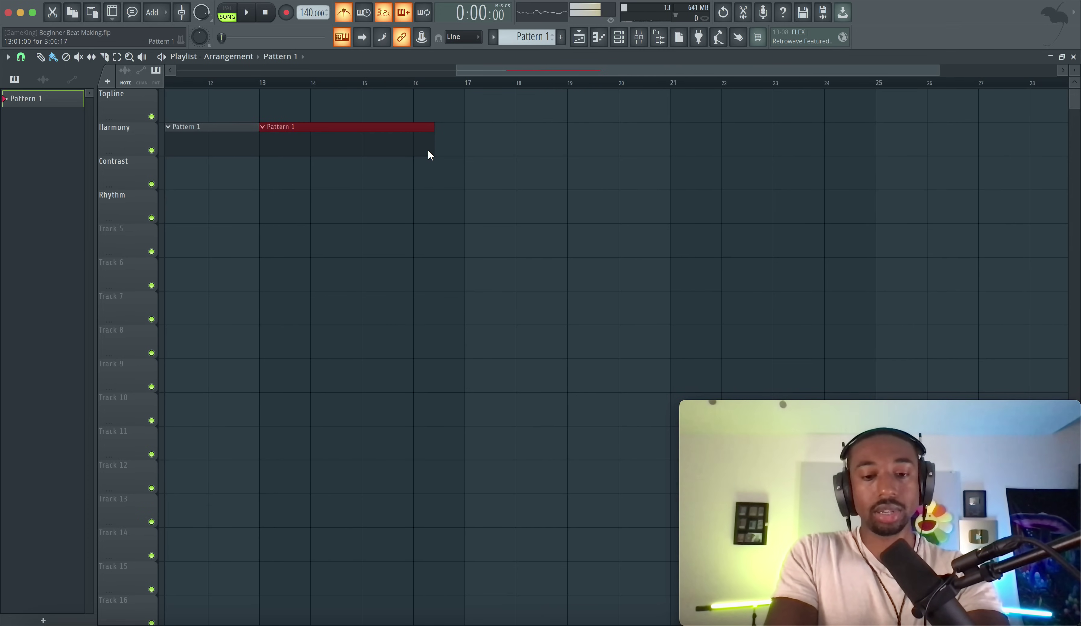
ctrl+scroll(428, 151, down, 3)
ctrl+scroll(438, 145, up, 3)
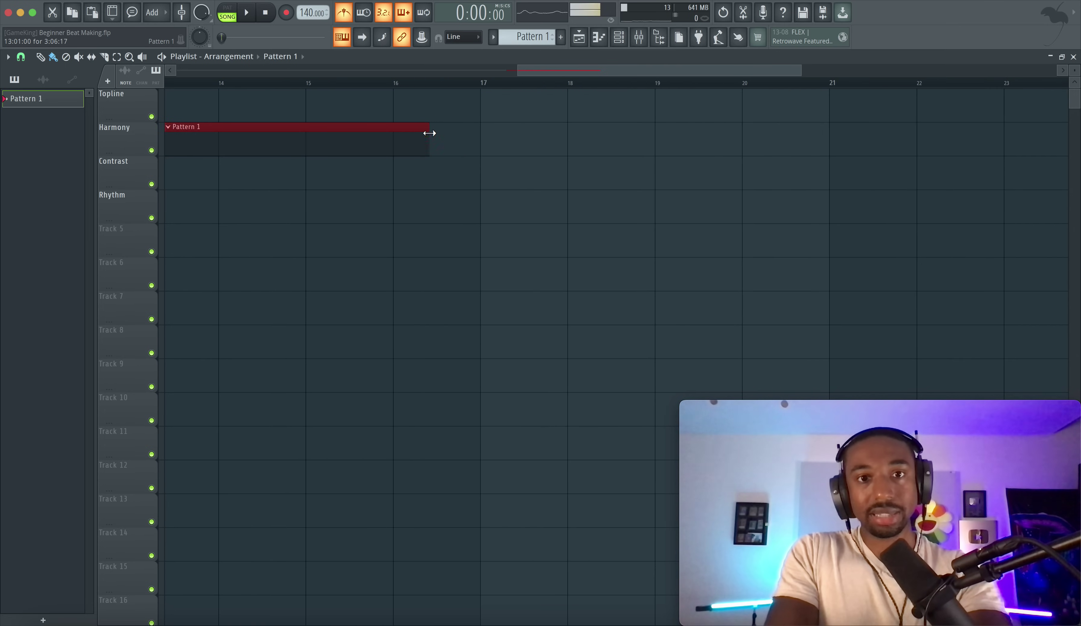
Duplicate the shortened Pattern 1 clip repeatedly along the Harmony track
key(ctrl+b)
ctrl+scroll(438, 142, down, 3)
key(ctrl+b)
key(ctrl+b)
key(ctrl+b)
key(ctrl+b)
key(ctrl+b)
key(ctrl+b)
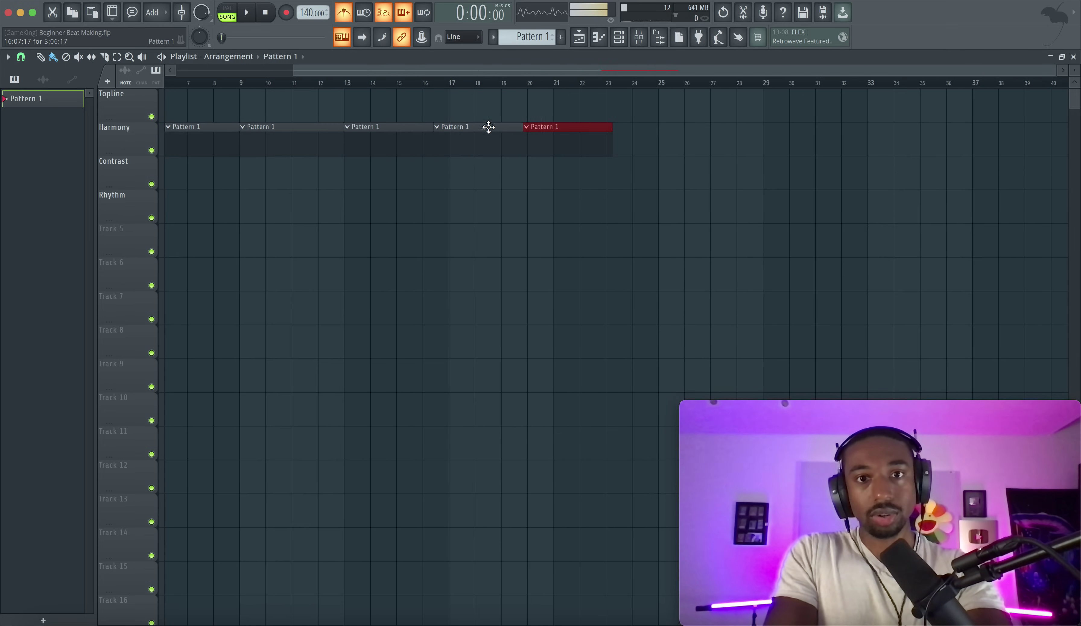
Delete the shortened clips and duplicate a full four-bar Pattern 1 clip into bars 13 to 16 of Harmony
mouse_move(684, 141)
mouse_down()
mouse_move(466, 138)
mouse_move(514, 163)
mouse_up()
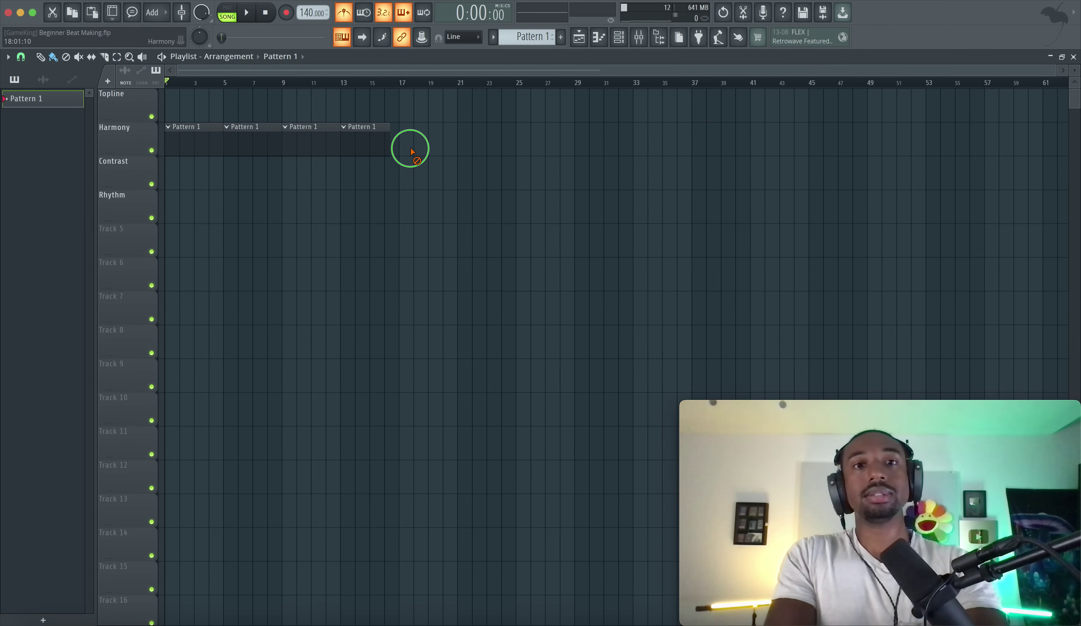
drag(386, 140, 278, 139)
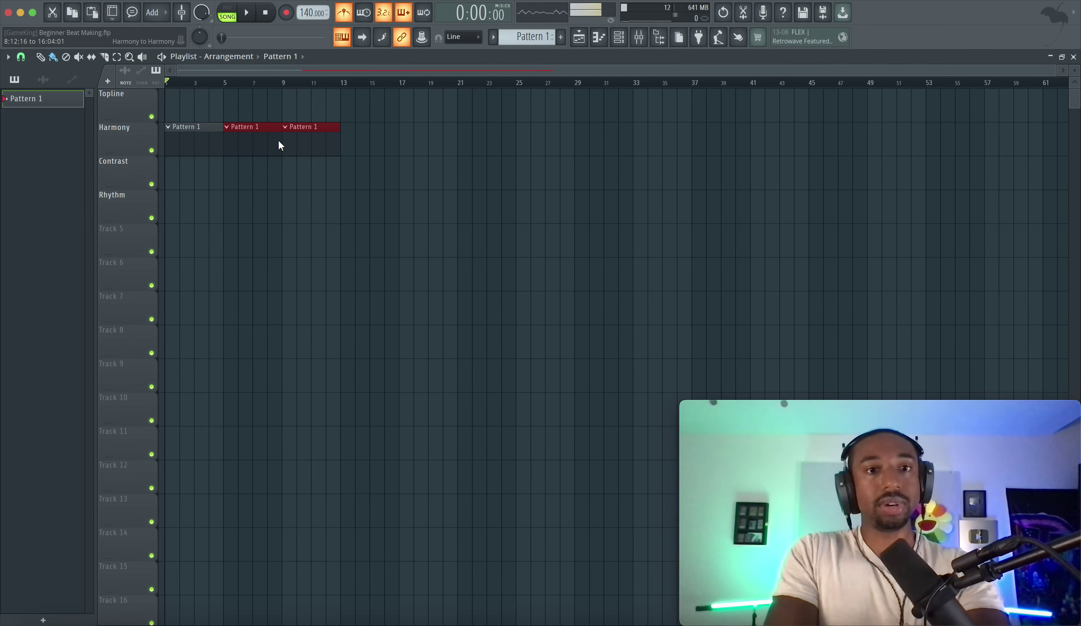
super+click(331, 152)
key(super+b)
super+click(377, 177)
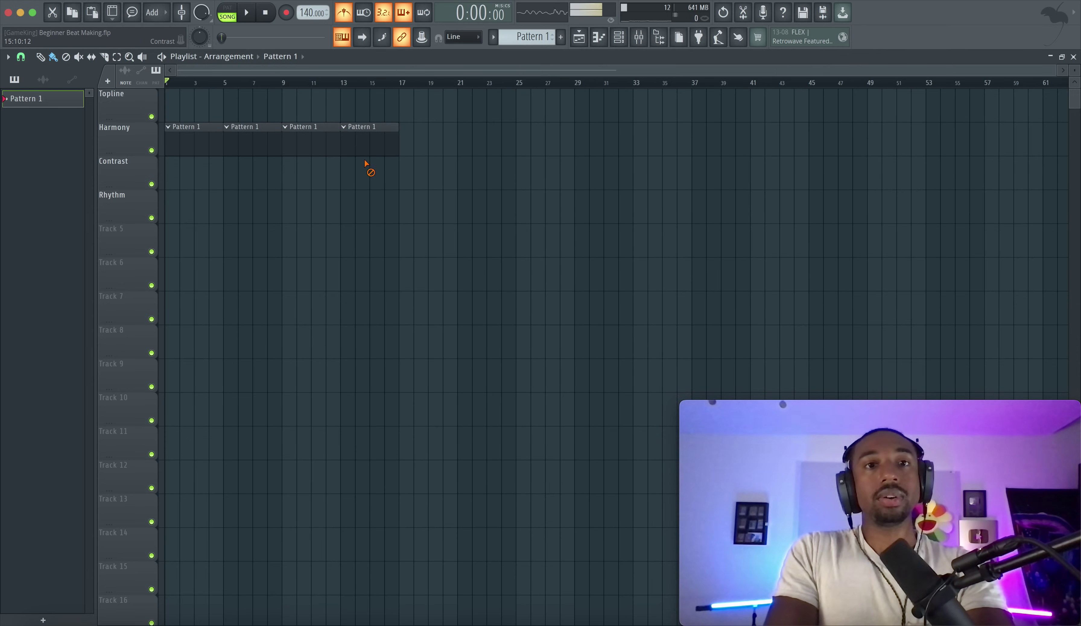
Play the arrangement, open the Steinway D channel in the piano roll, and stop playback
key(space)
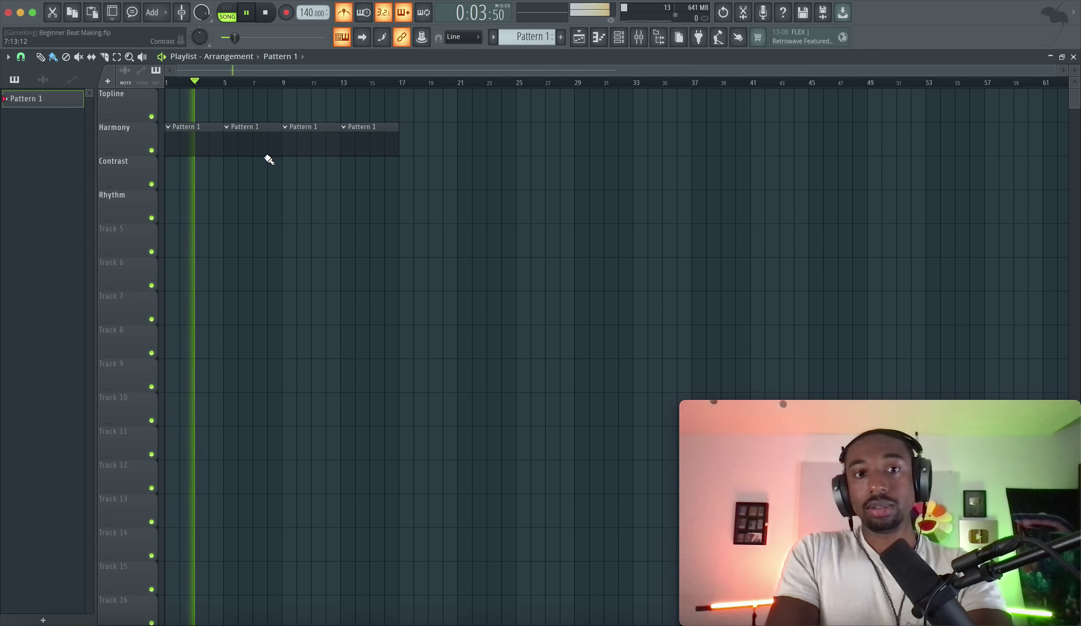
key(F6)
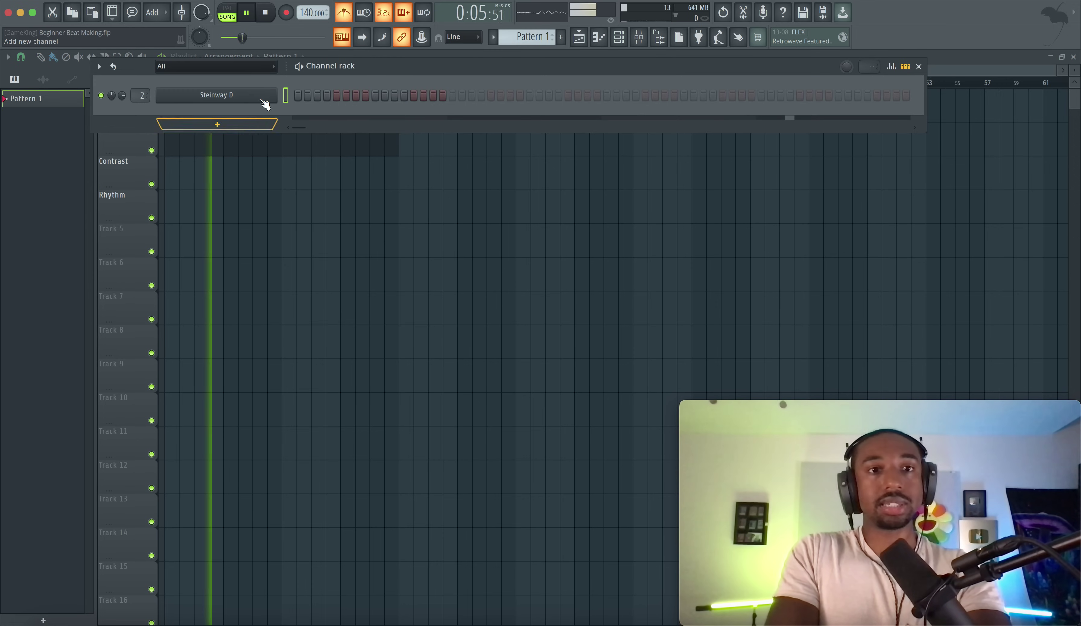
right_click(269, 96)
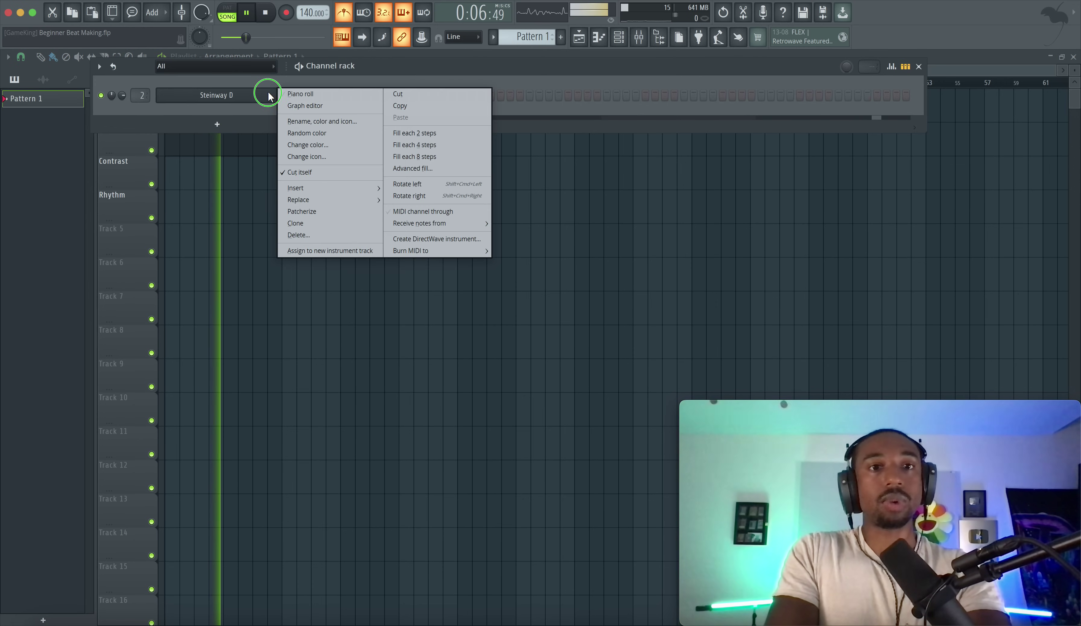
click(299, 94)
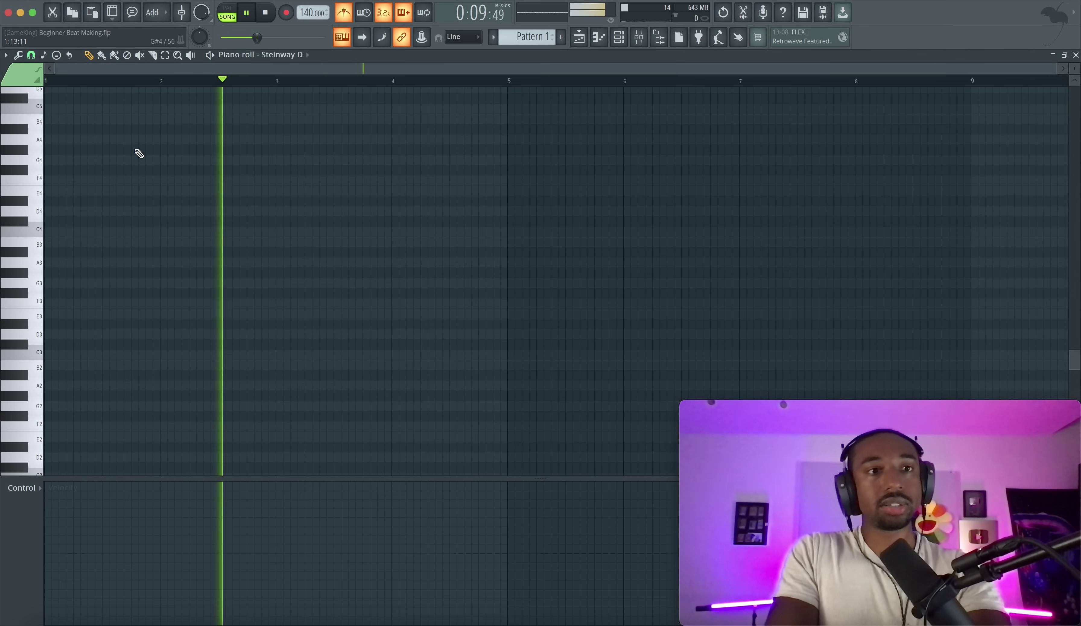
key(space)
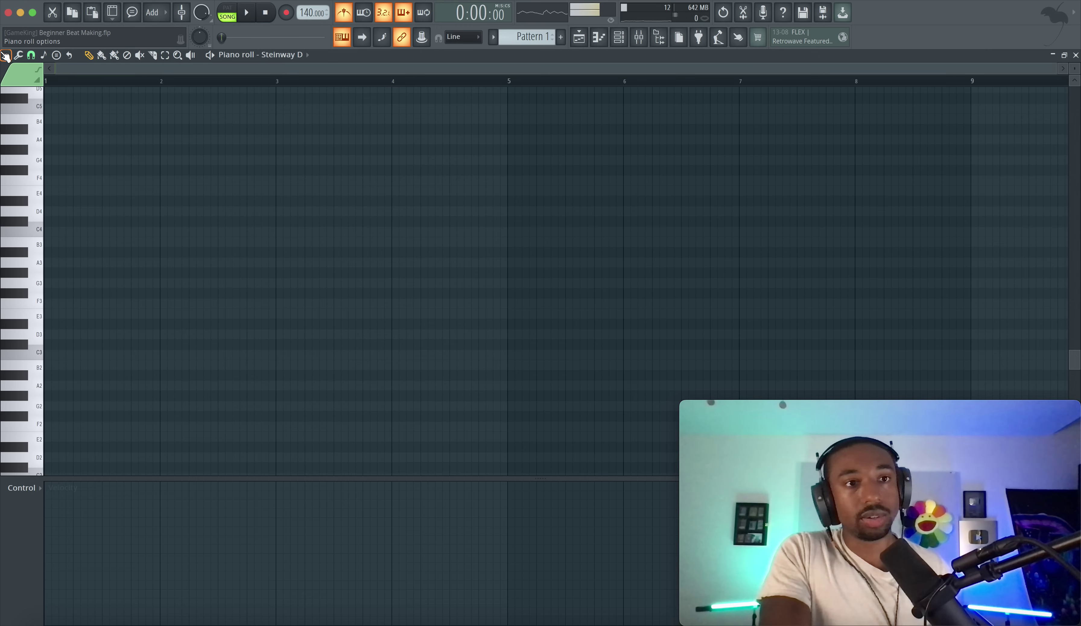
Set the piano roll's key labels to Root notes
click(5, 55)
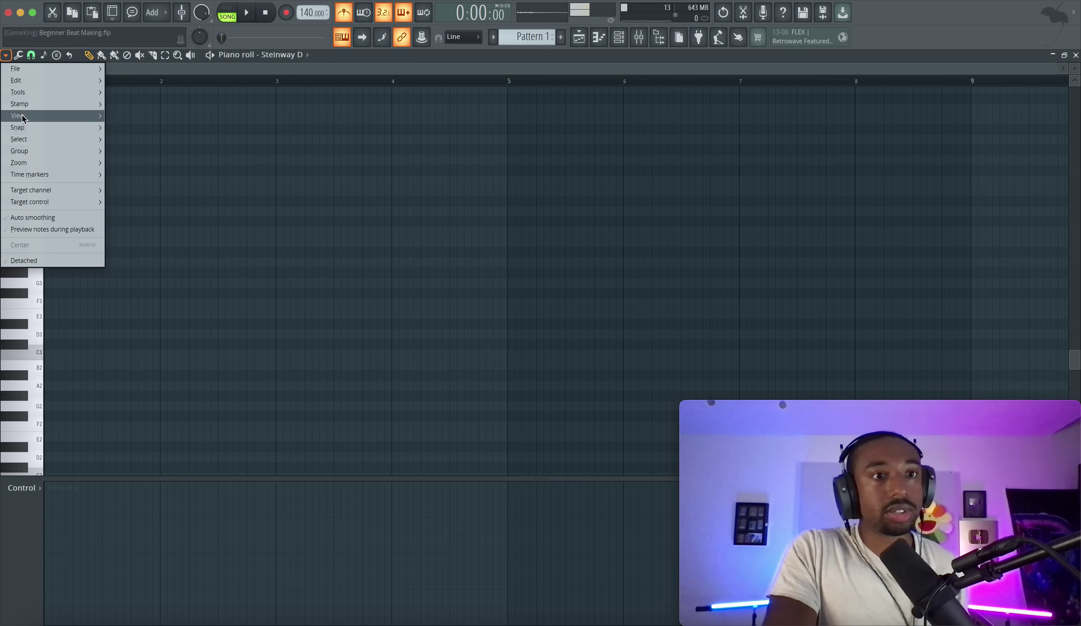
mouse_move(21, 118)
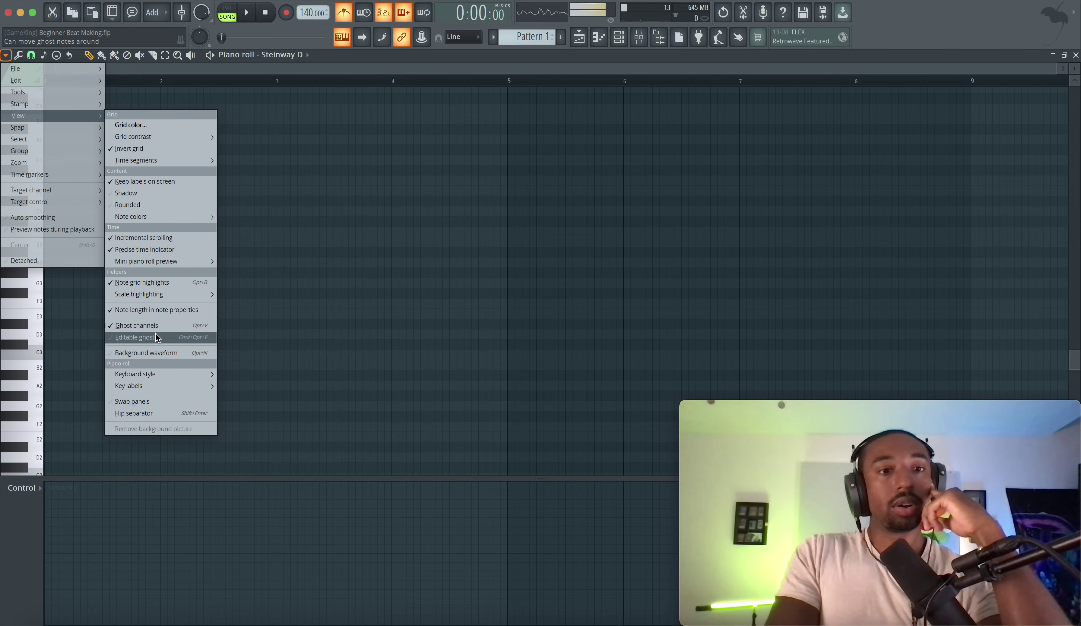
mouse_move(150, 376)
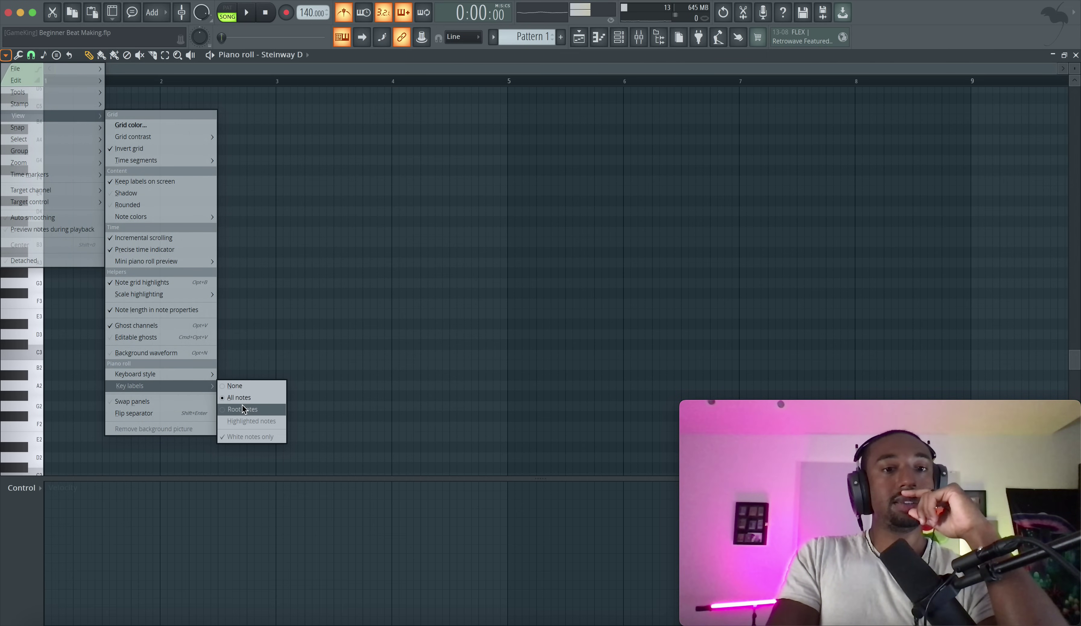
click(243, 406)
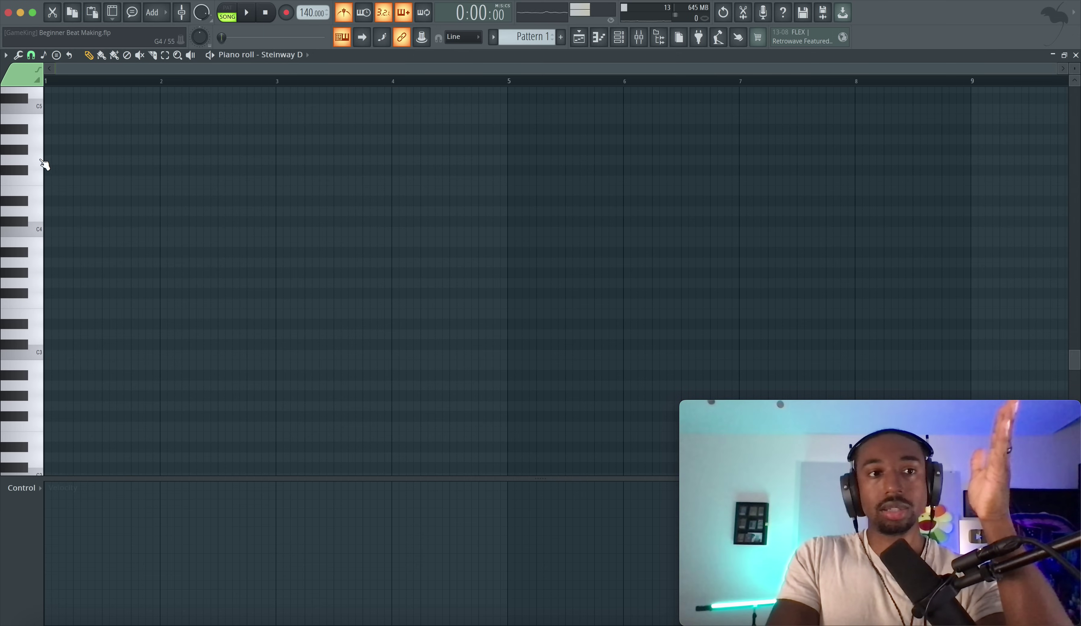
Switch the piano roll's key labels to All notes
click(6, 56)
mouse_move(56, 115)
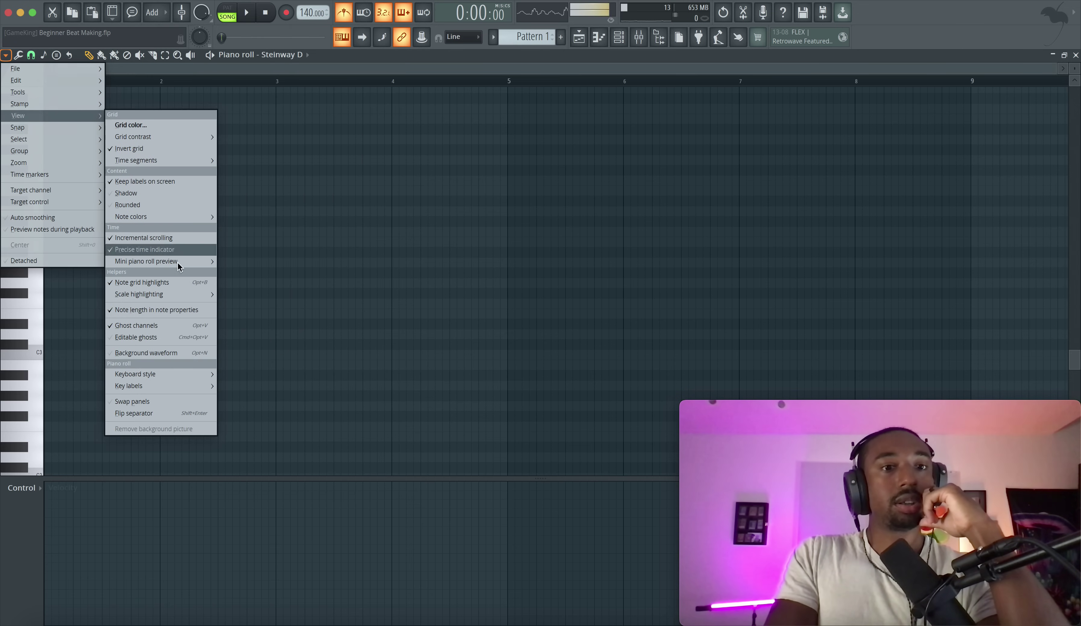
mouse_move(174, 389)
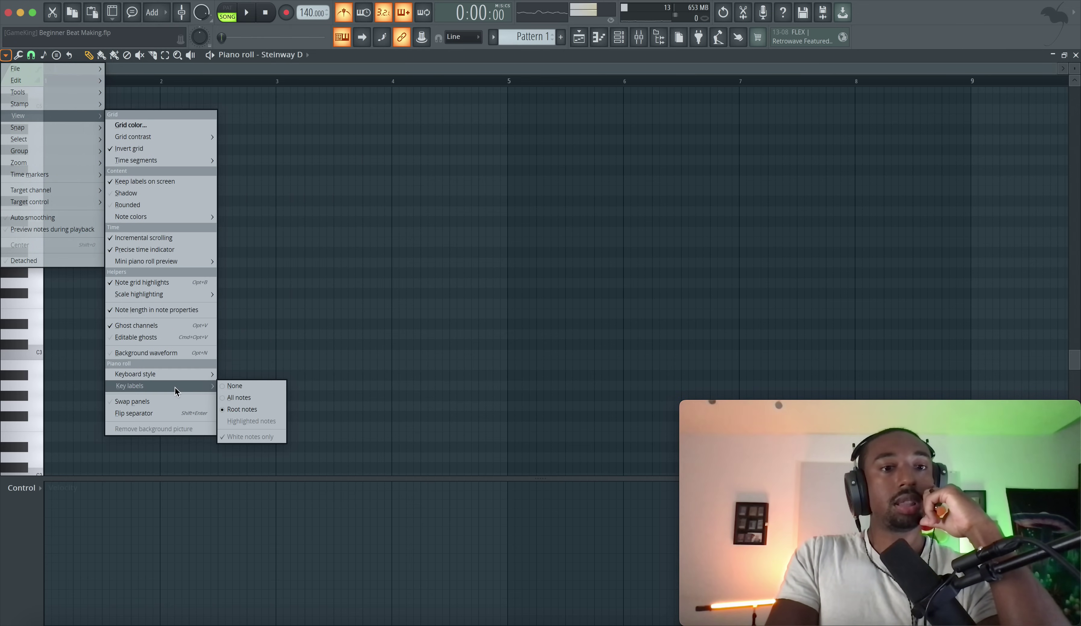
click(242, 400)
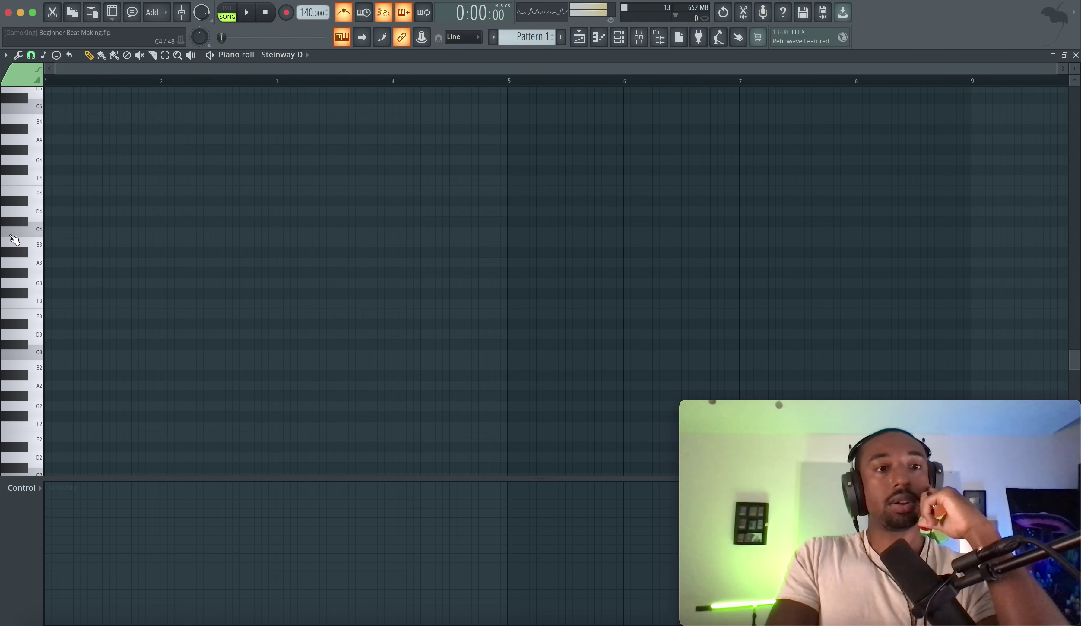
Place a short E3 note, 0:02:00 long, at the start of bar 1 in the Steinway D piano roll
key(space)
key(space)
scroll(74, 244, up, 1)
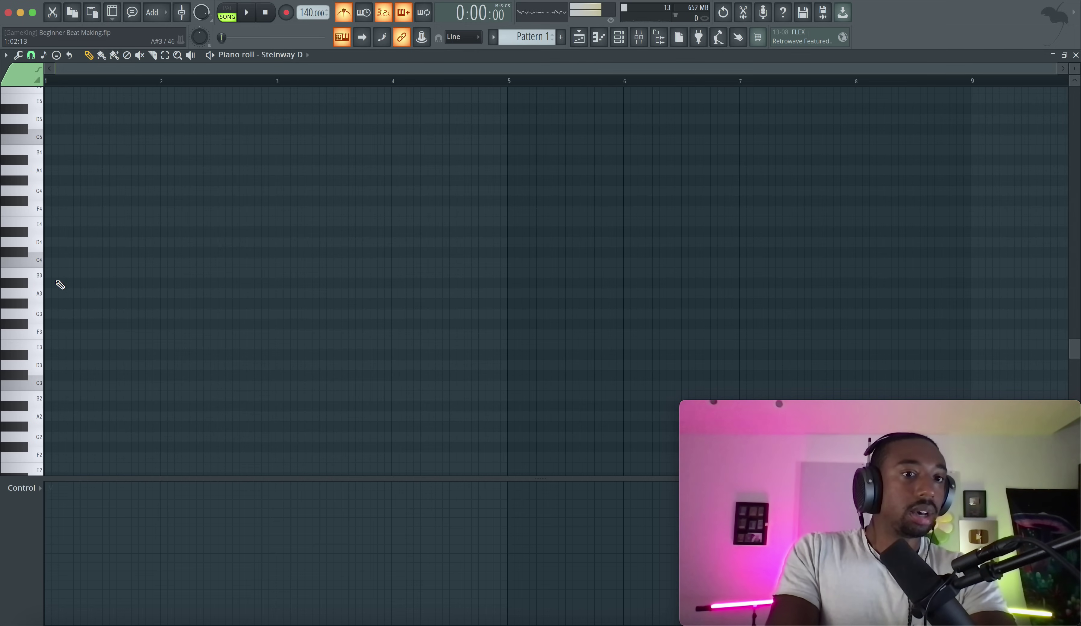
click(54, 347)
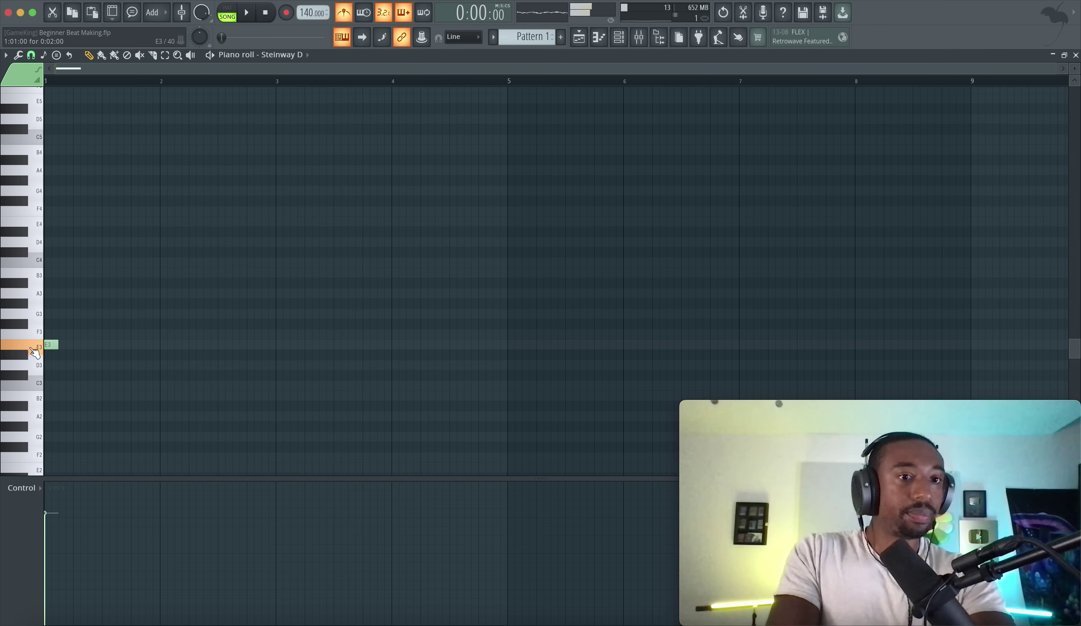
Set the piano roll snap to 1/2 beat and lengthen the E3 note to one full bar
click(31, 56)
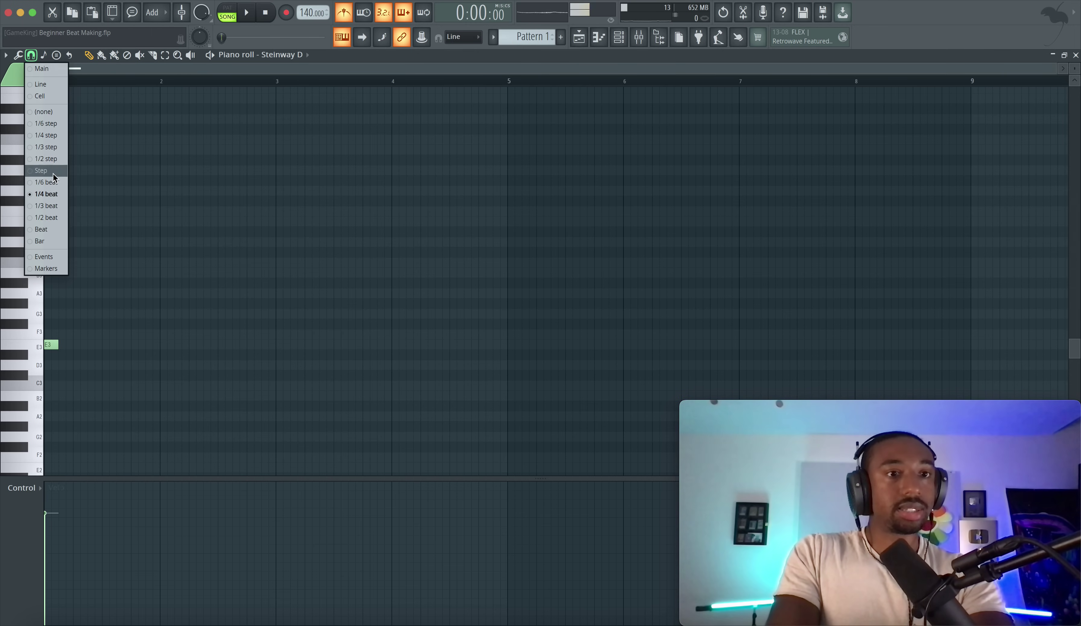
click(45, 217)
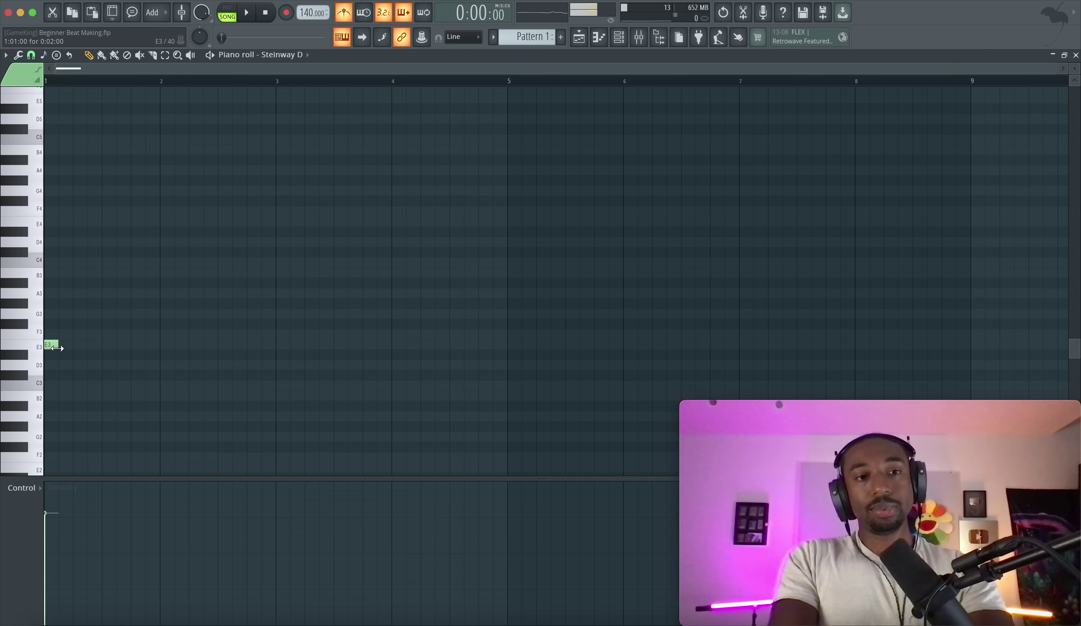
drag(57, 348, 159, 348)
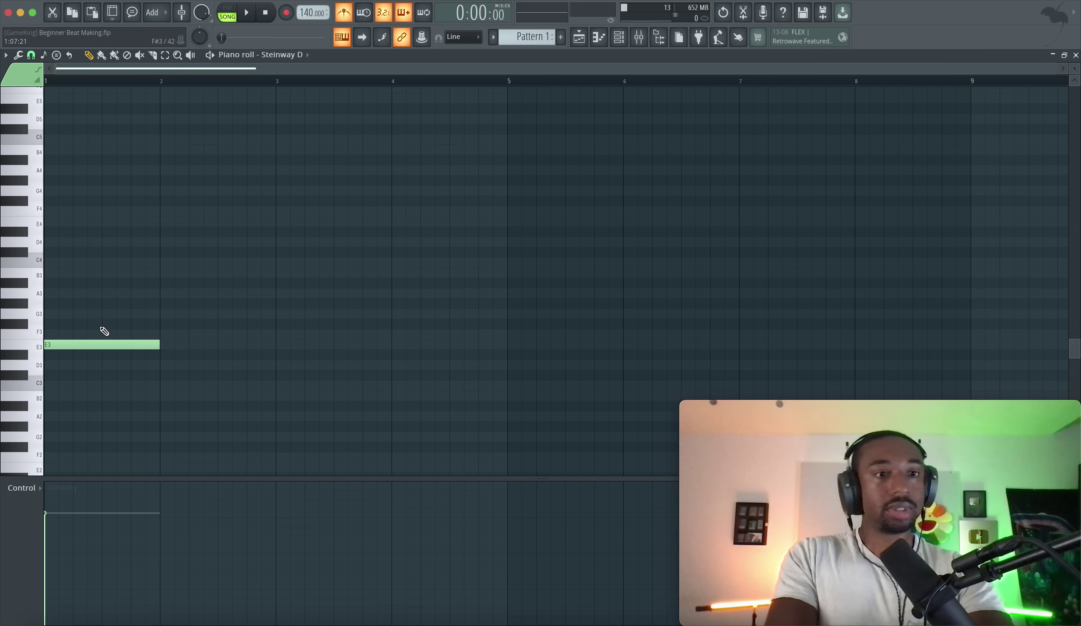
scroll(125, 360, down, 1)
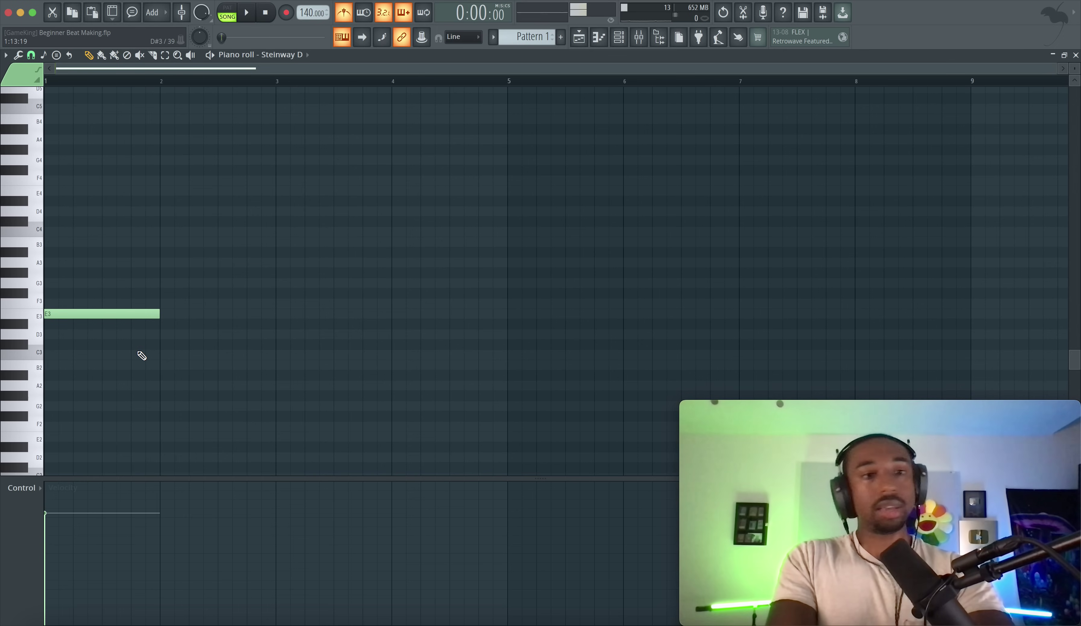
key(space)
key(space)
Copy the E3 note one octave down to E2 at the start of bar 1, keeping the original
click(78, 314)
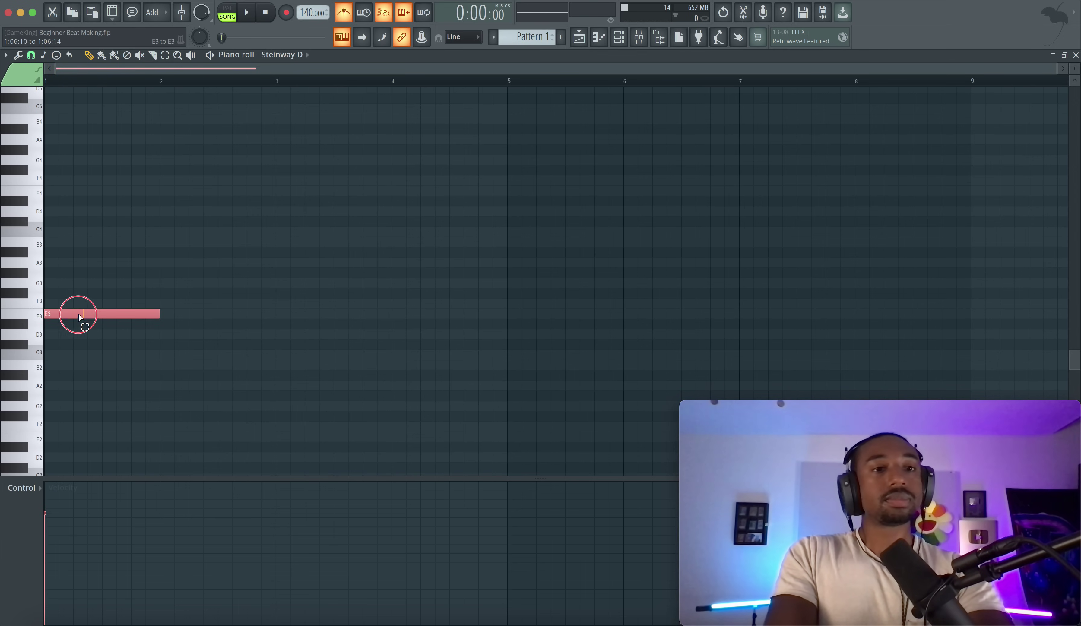
drag(82, 314, 84, 317)
drag(175, 194, 42, 381)
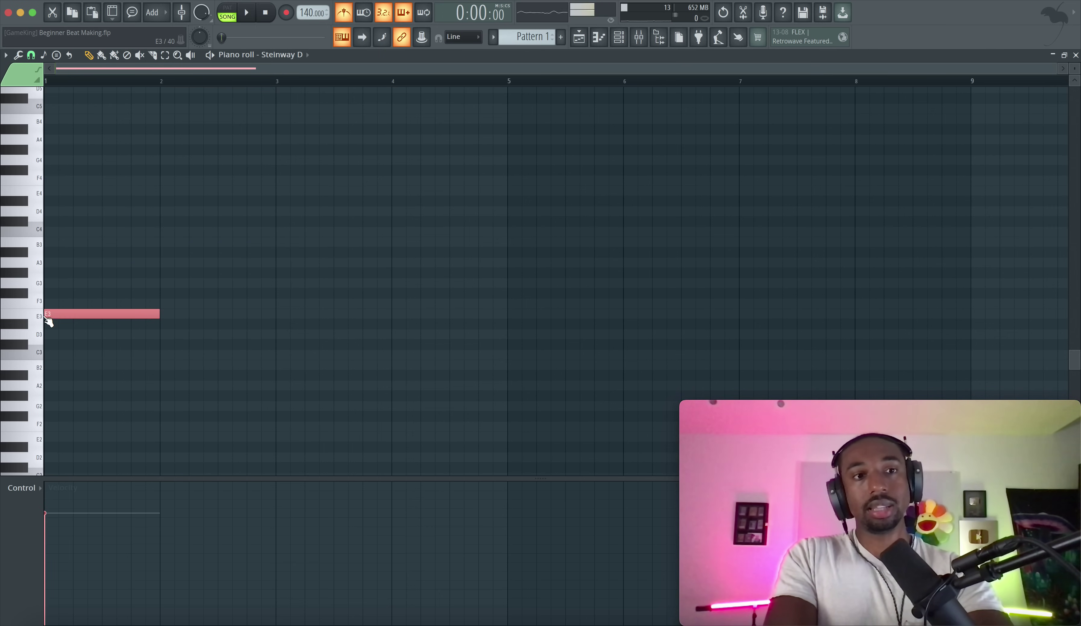
drag(93, 315, 21, 312)
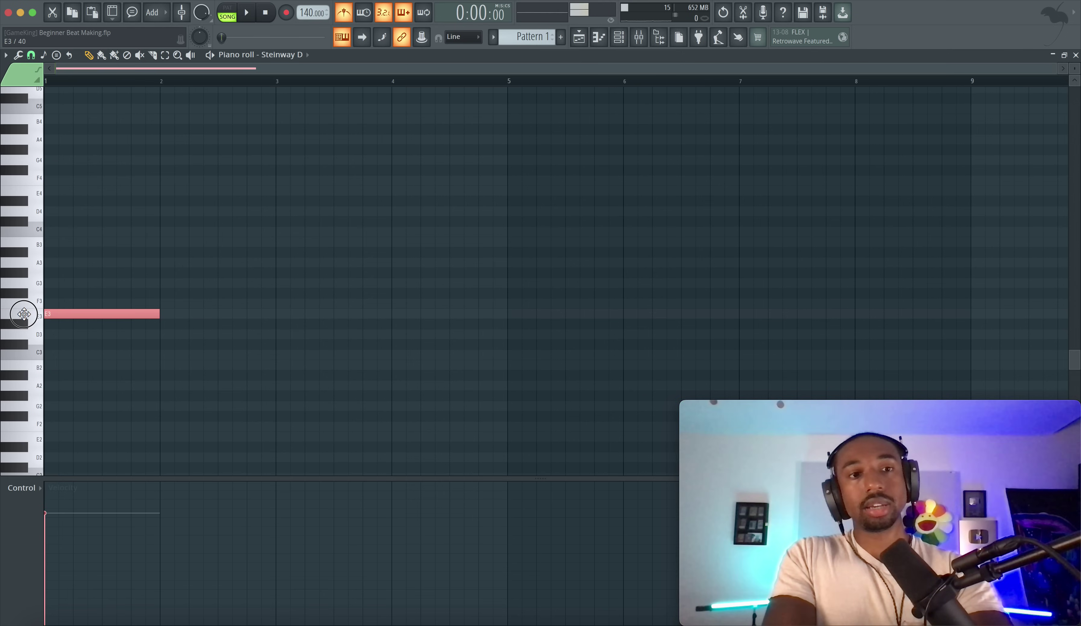
key(ctrl+Down)
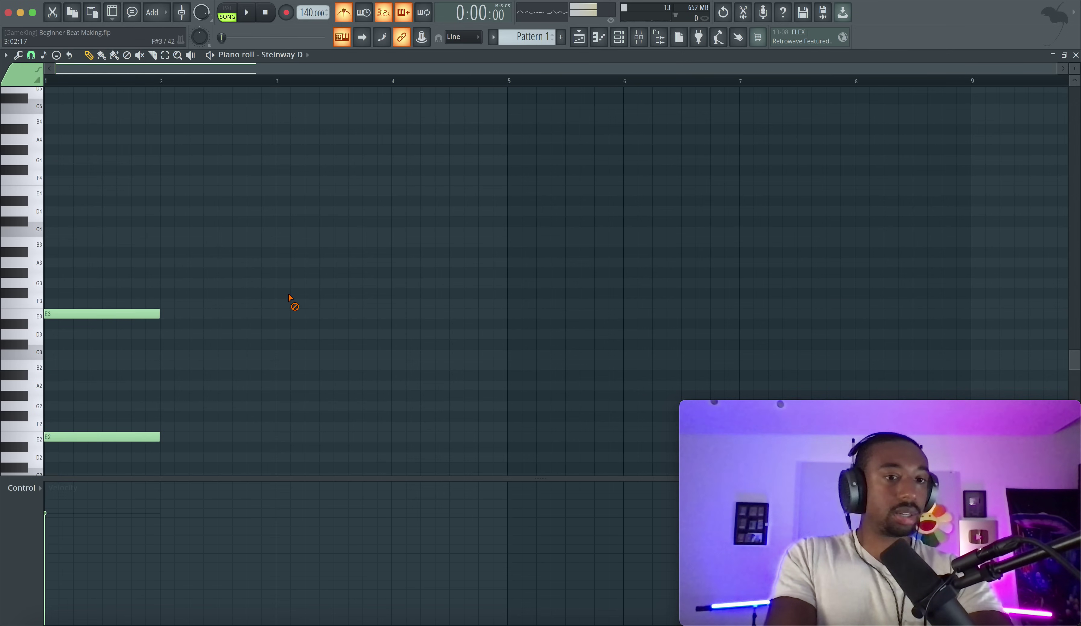
key(space)
key(space)
Lengthen the E2 and E3 notes to two bars and play them back
drag(233, 258, 276, 437)
key(space)
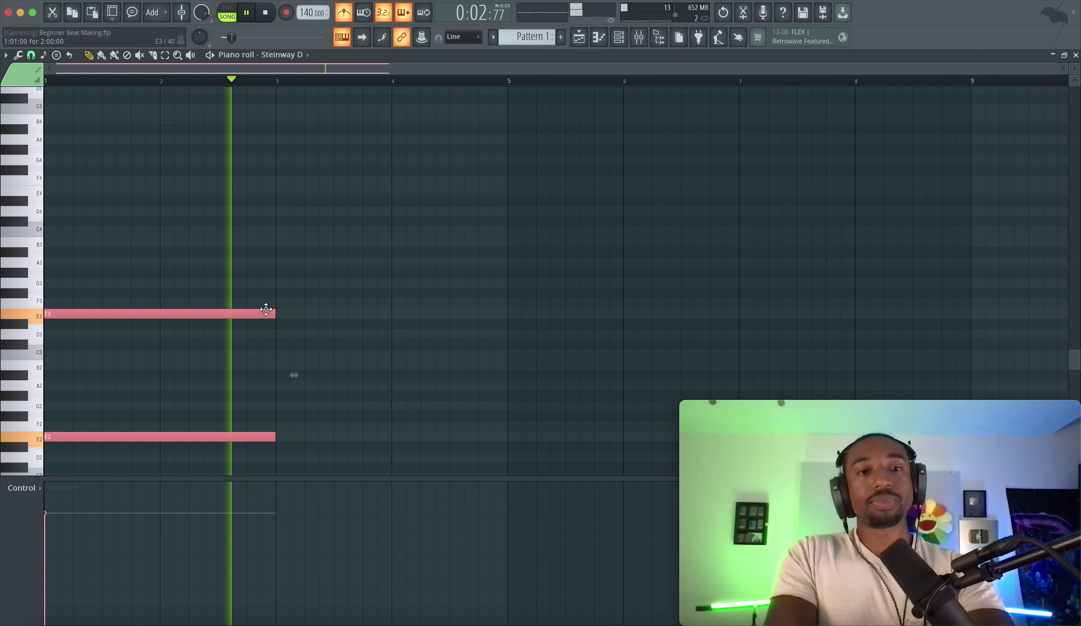
key(space)
scroll(266, 307, down, 3)
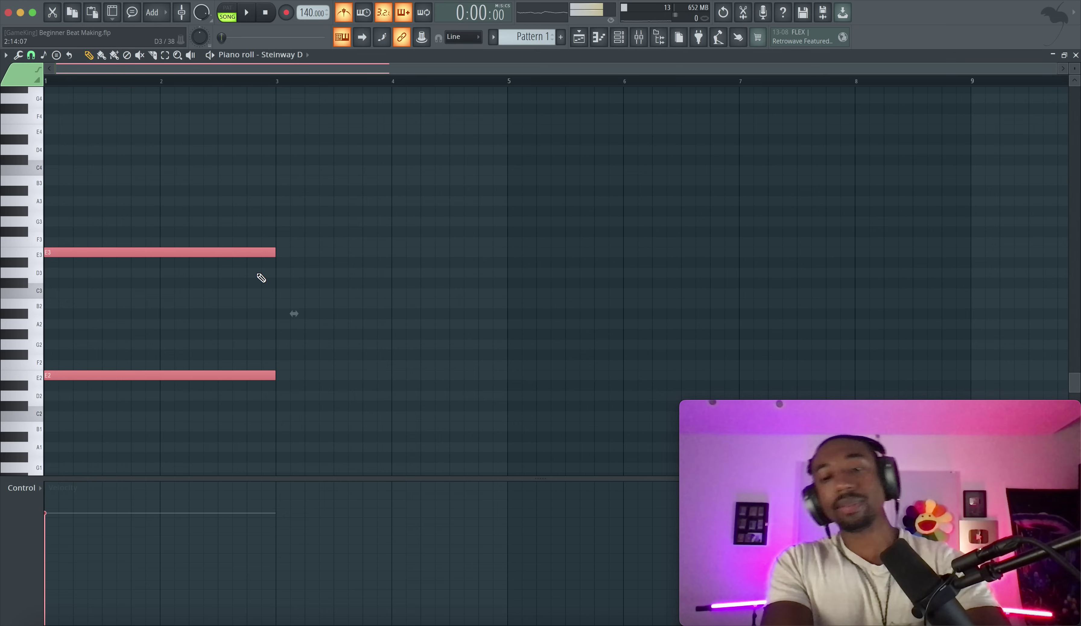
Copy both E notes to the start of bar 3, one semitone up, as F2 and F3
click(254, 260)
click(212, 375)
drag(230, 155, 168, 394)
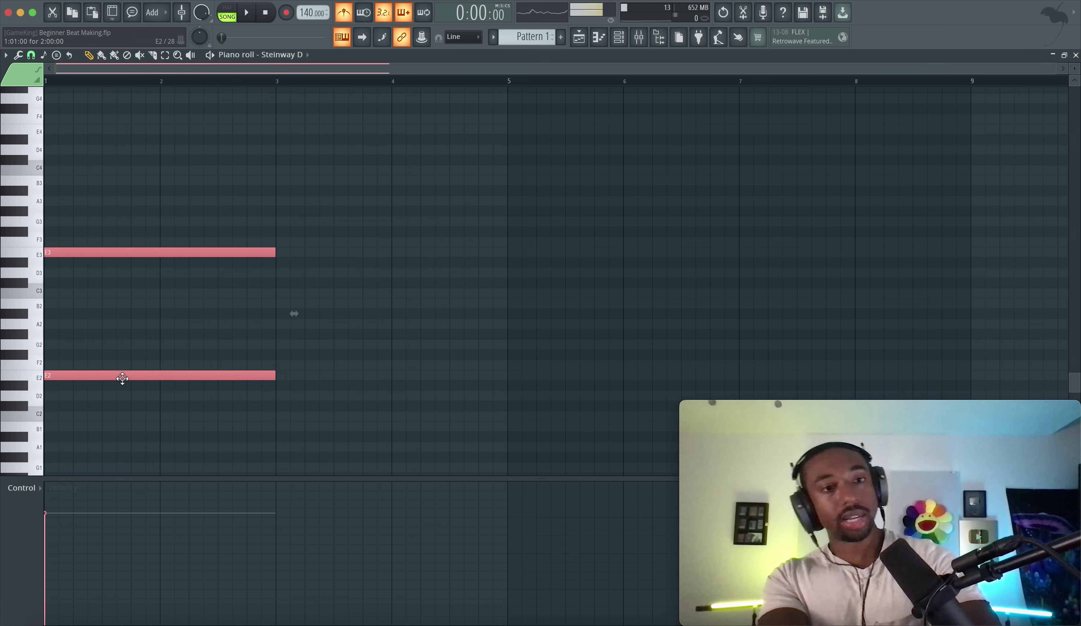
drag(108, 376, 341, 356)
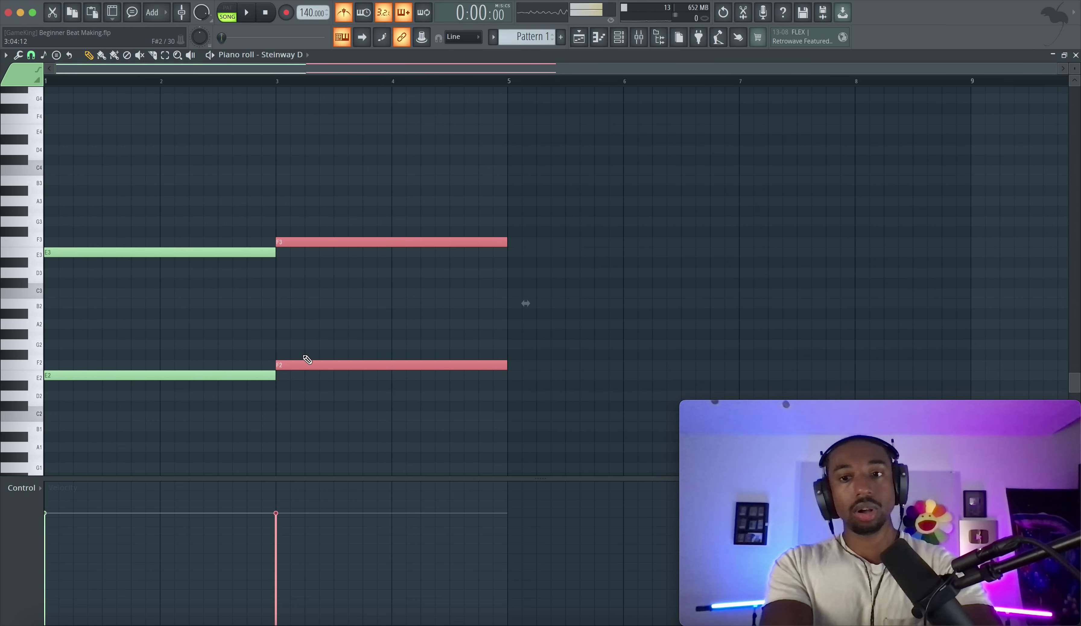
click(308, 326)
drag(307, 391, 305, 174)
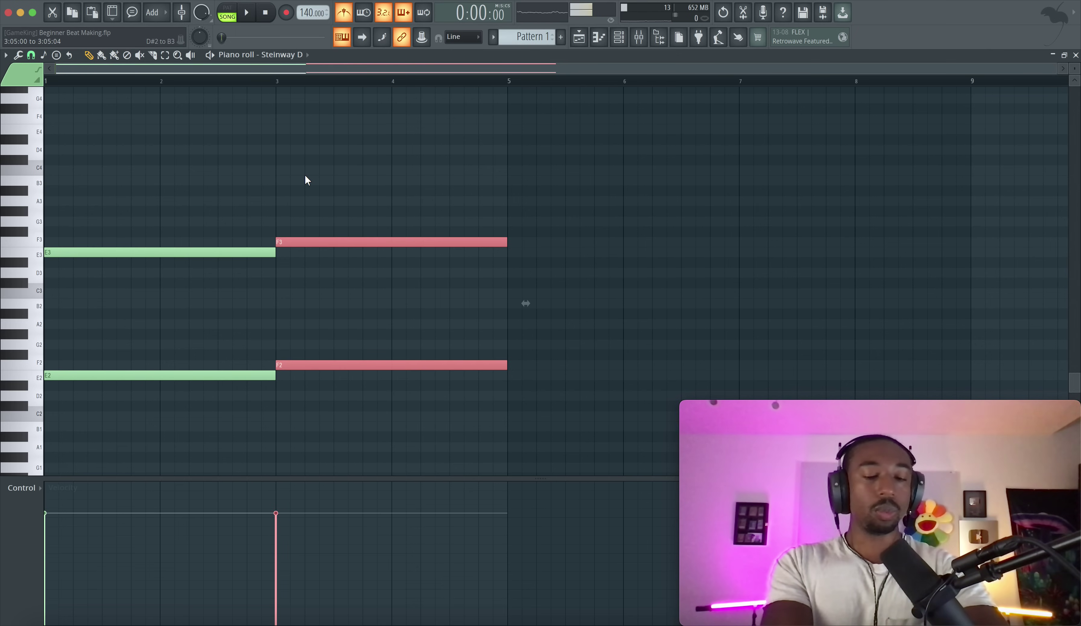
Play back the four-bar E-to-F octave progression and stop it
key(space)
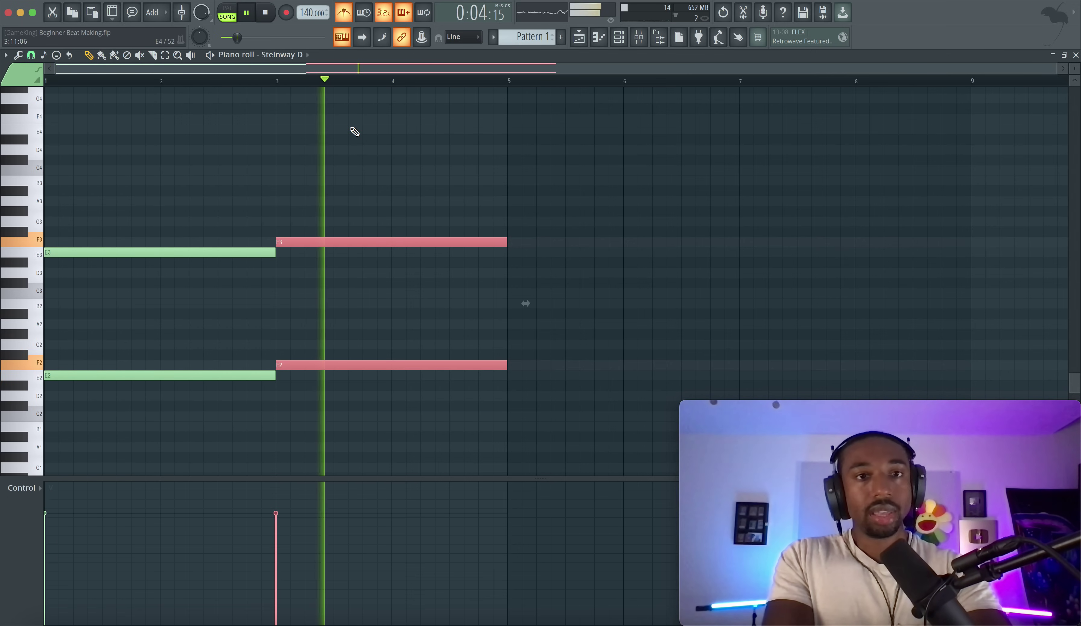
key(space)
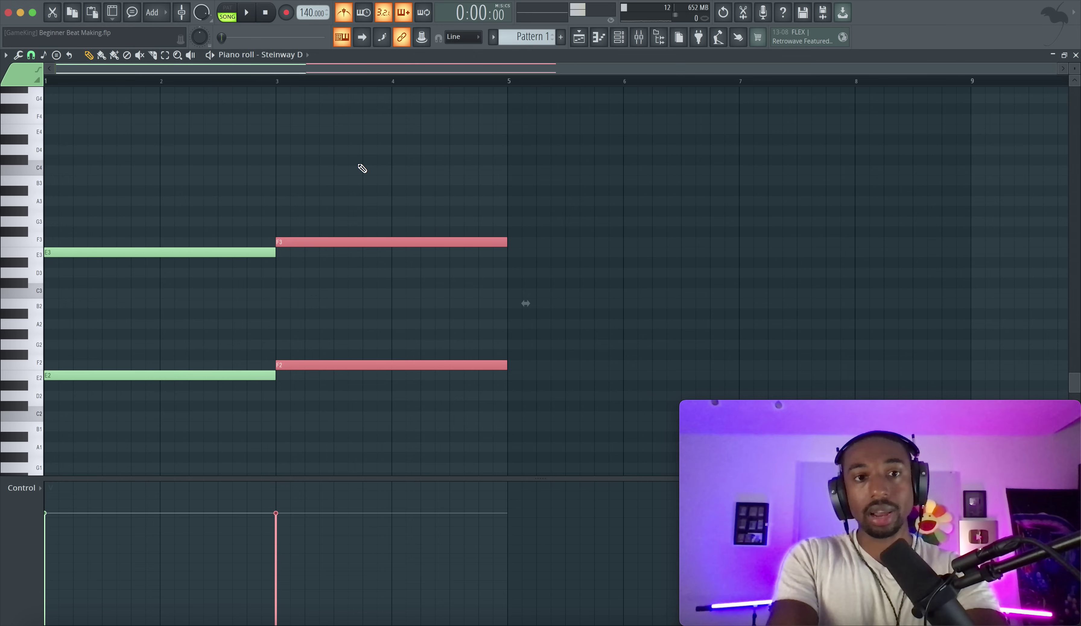
key(space)
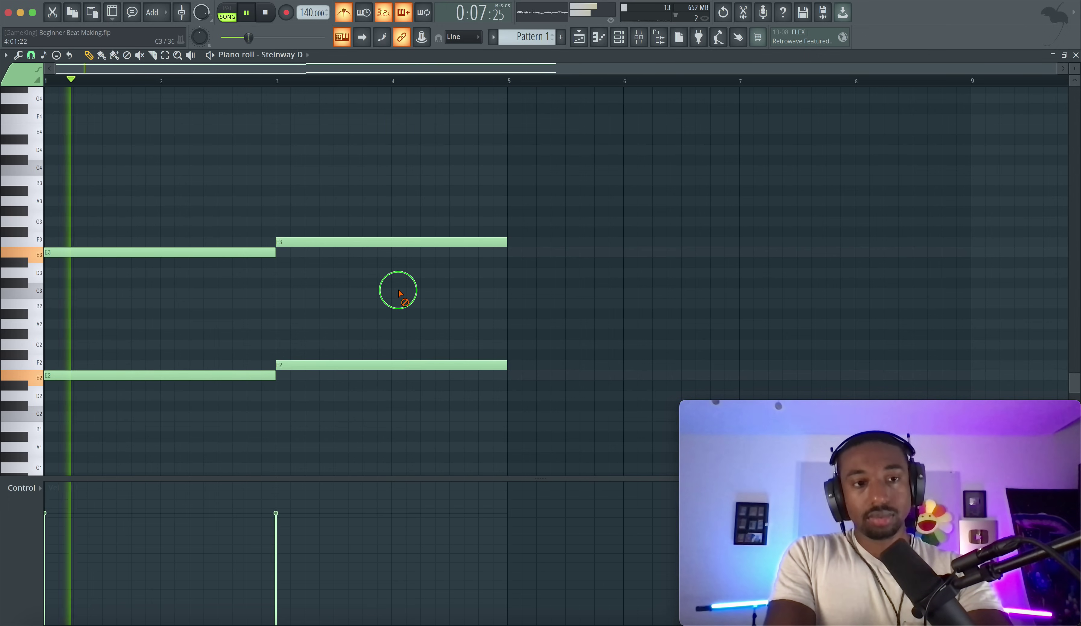
key(space)
scroll(268, 222, up, 2)
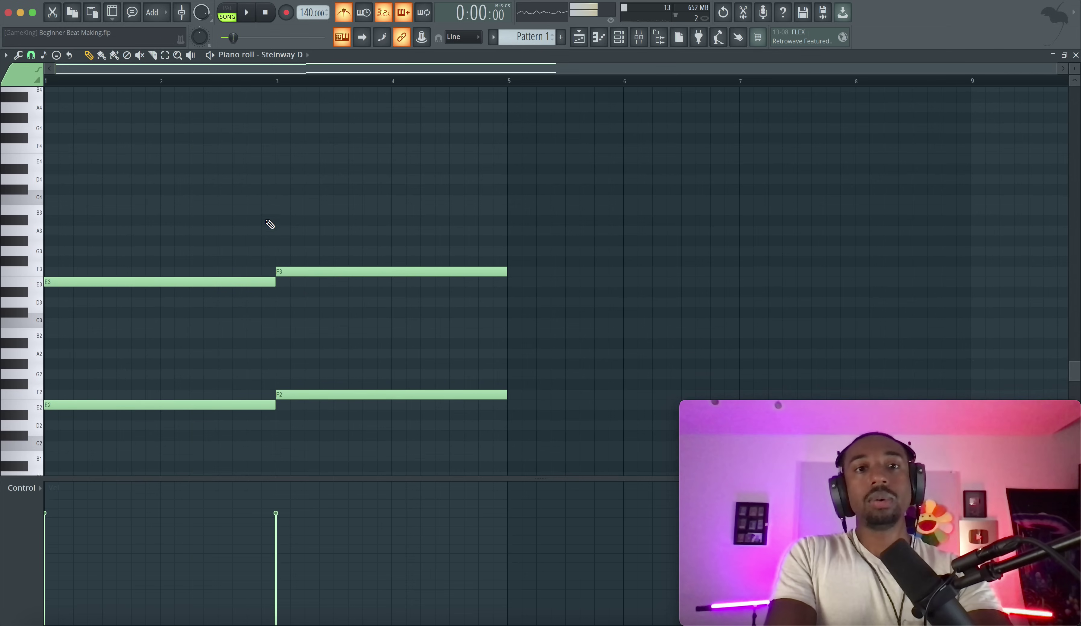
Move the four Pattern 1 clips from the Harmony track to the Contrast track in the playlist and play the arrangement
click(587, 39)
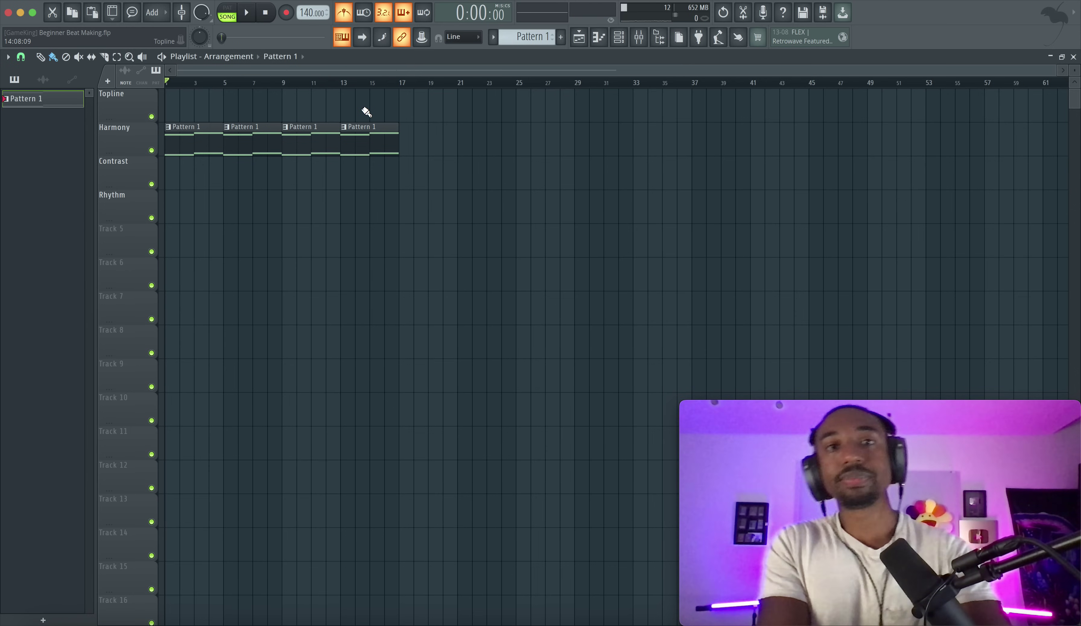
drag(420, 135, 180, 173)
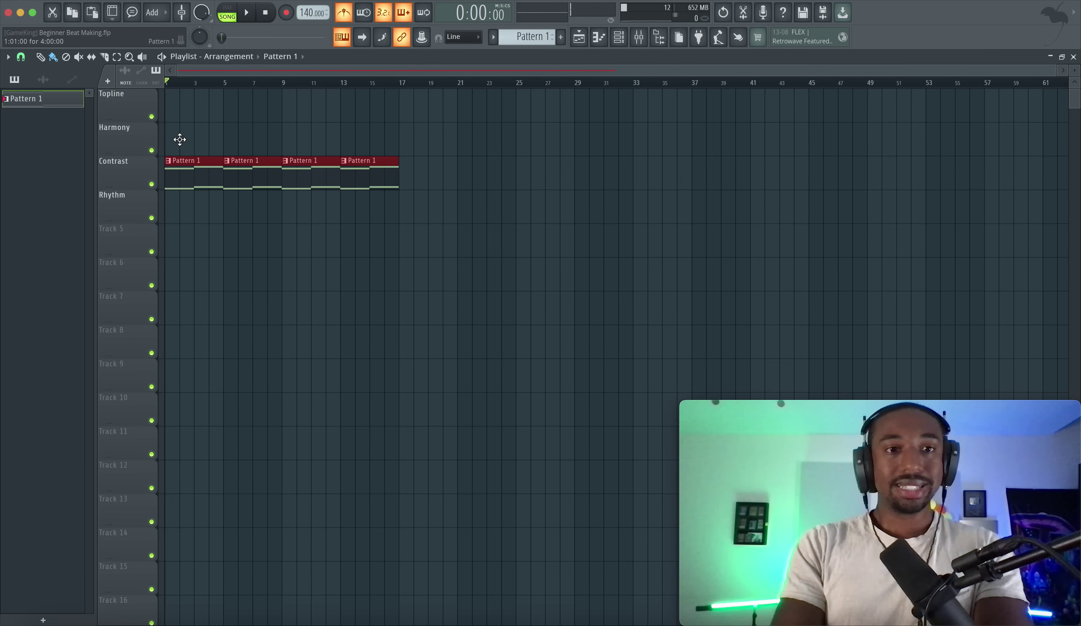
click(278, 145)
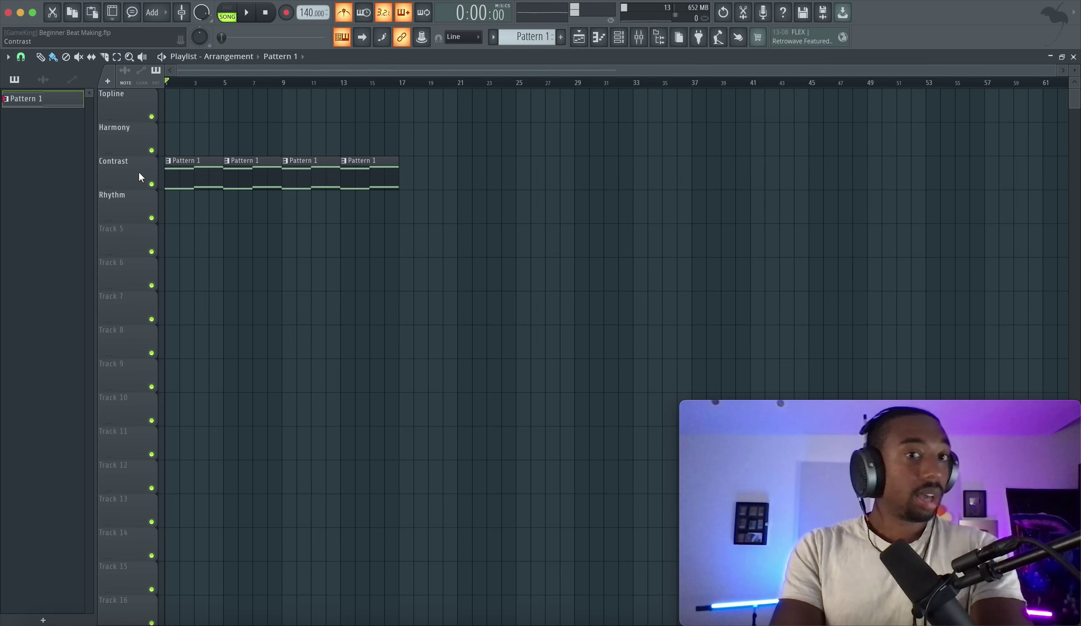
key(space)
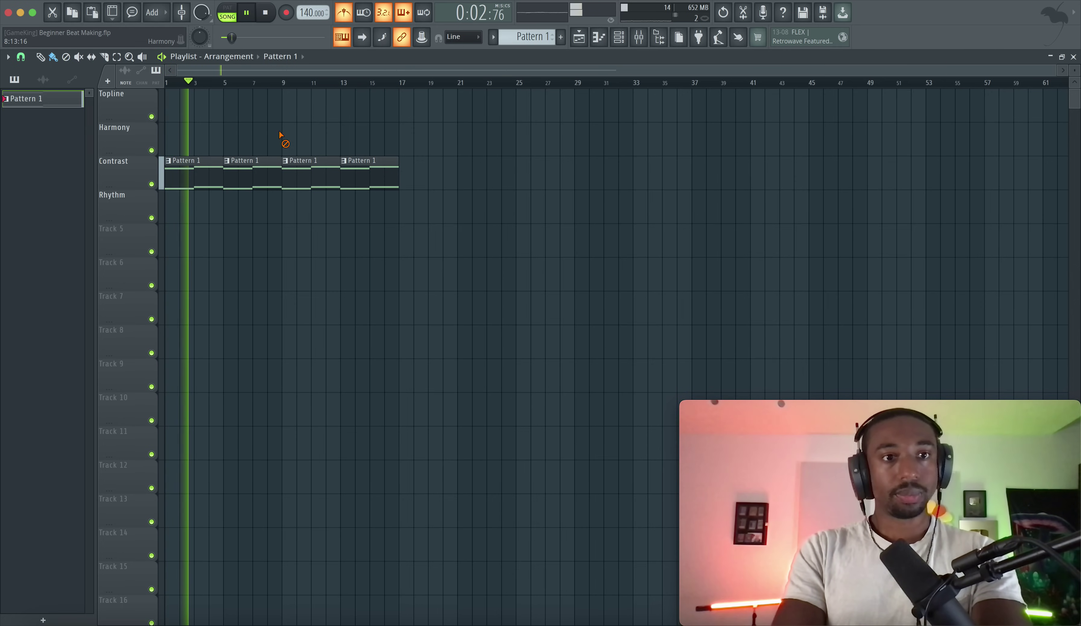
key(space)
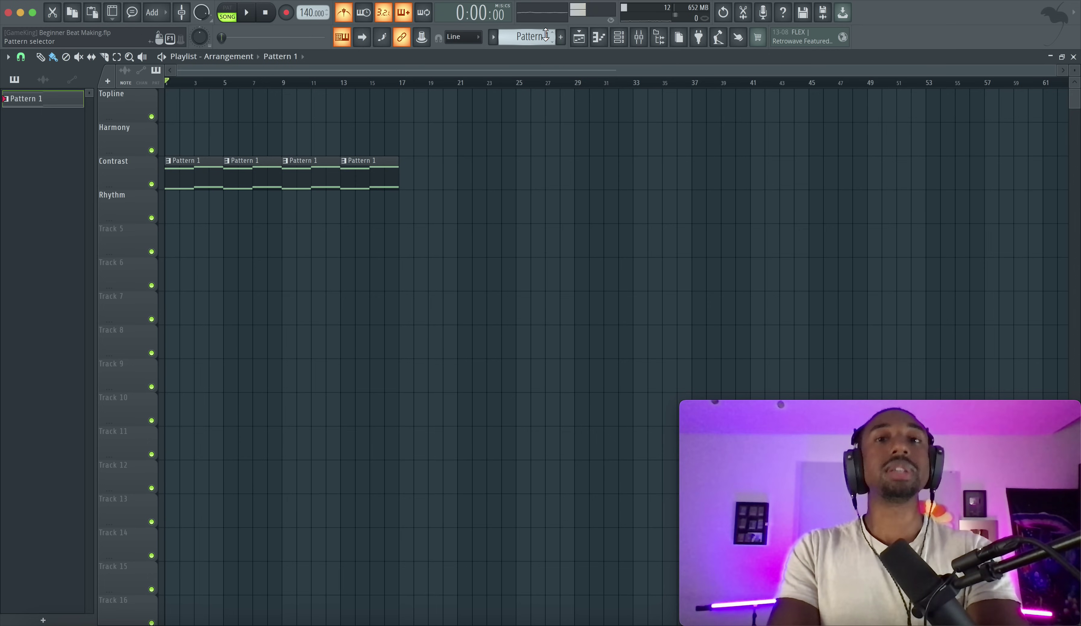
Create Pattern 2 and place a four-bar clip of it at bar 1 on the Harmony track
click(561, 37)
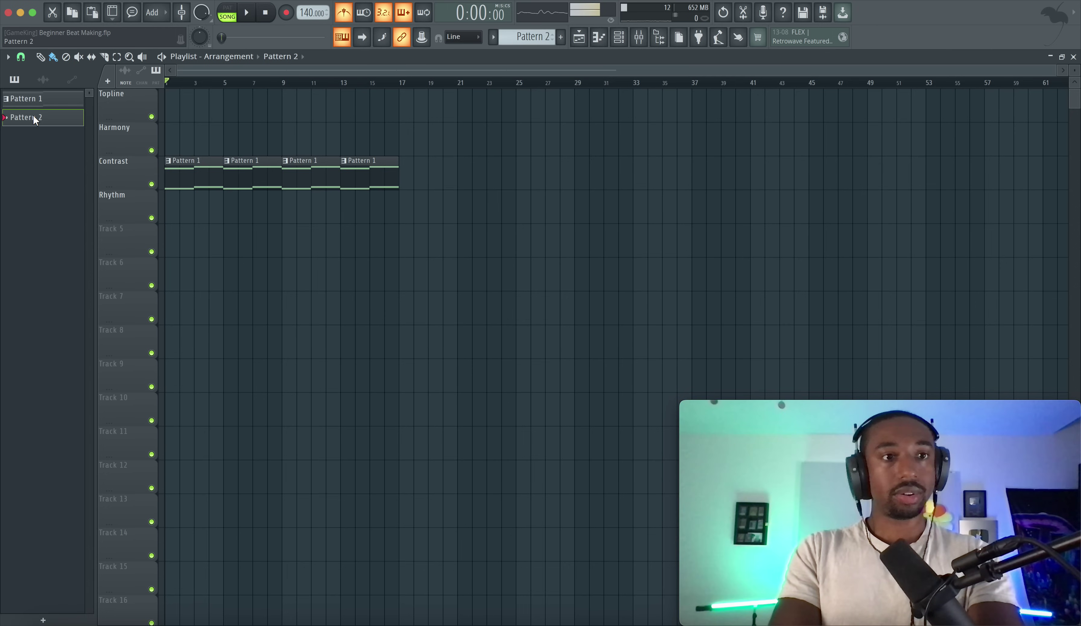
drag(180, 125, 229, 129)
key(space)
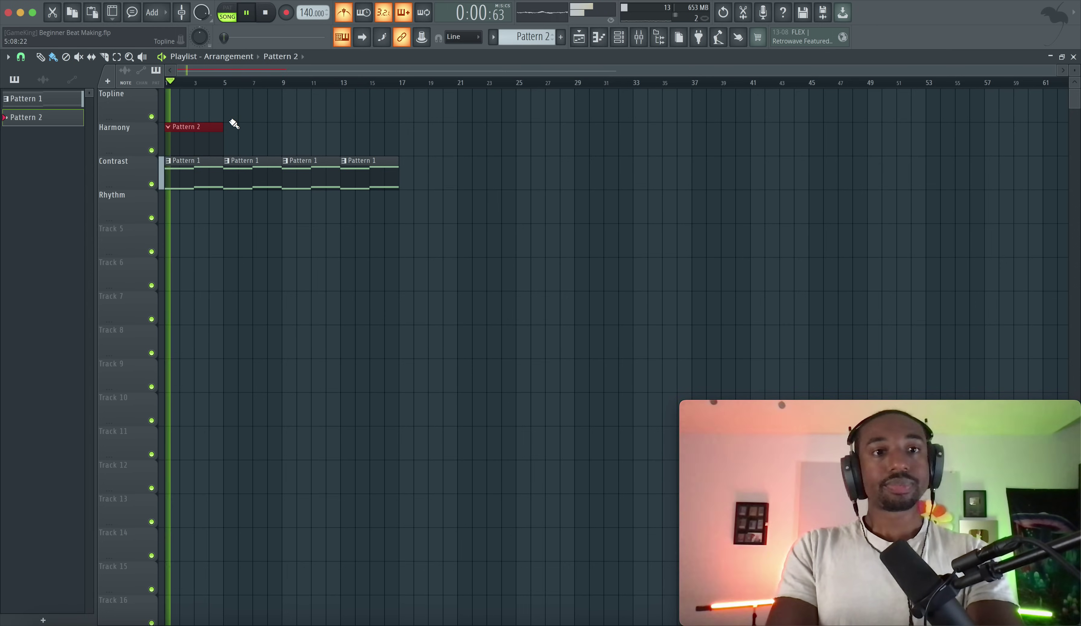
key(space)
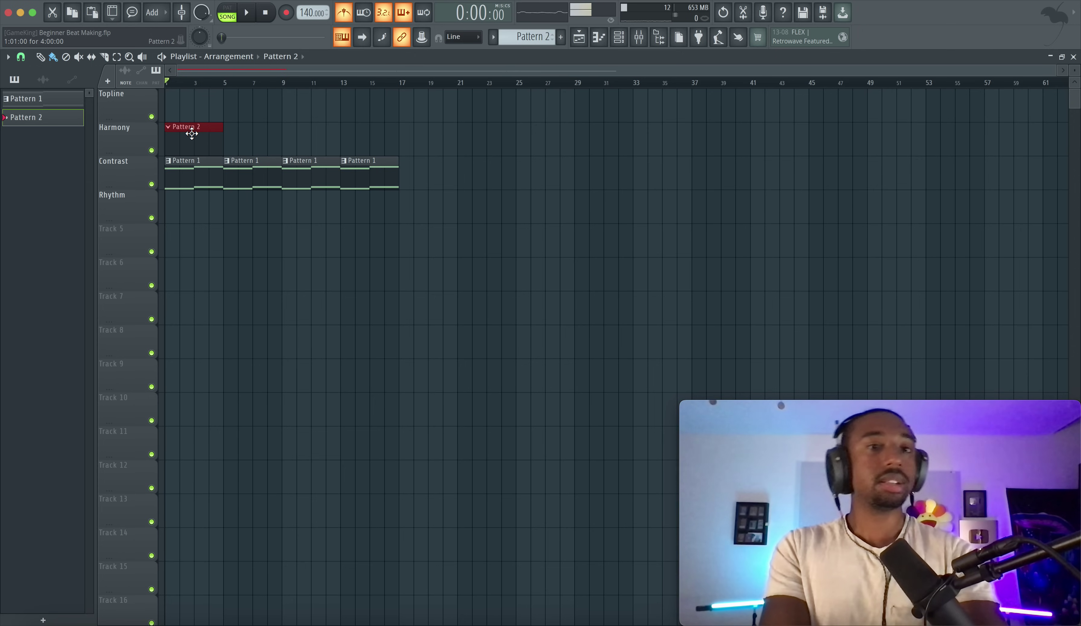
Open Pattern 2's Steinway D channel in the piano roll and briefly play the arrangement
double_click(193, 133)
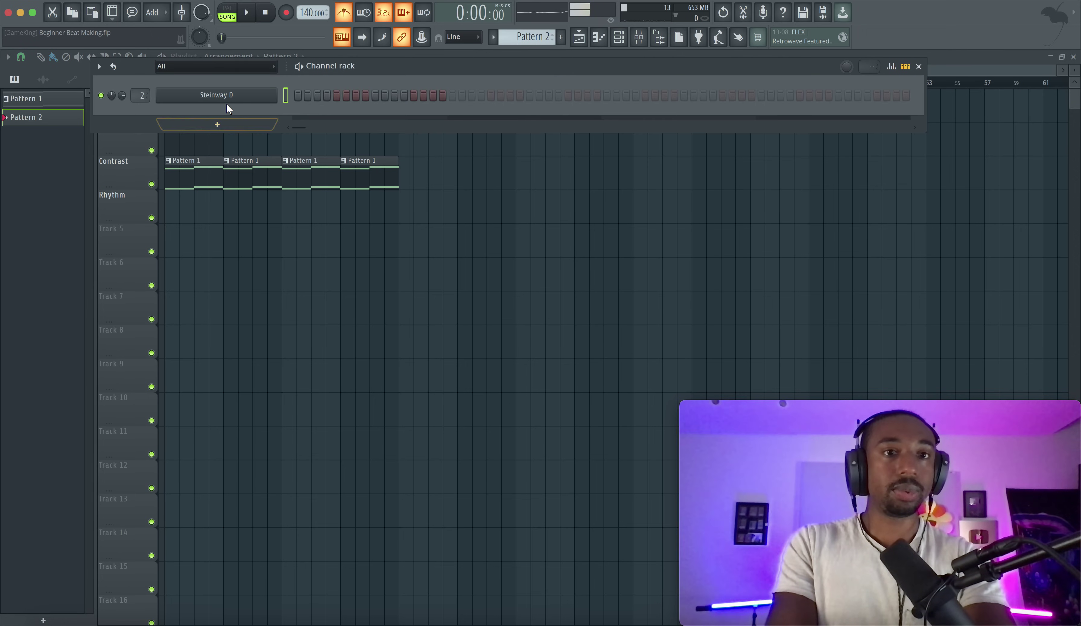
right_click(244, 99)
click(274, 97)
right_click(273, 96)
click(304, 93)
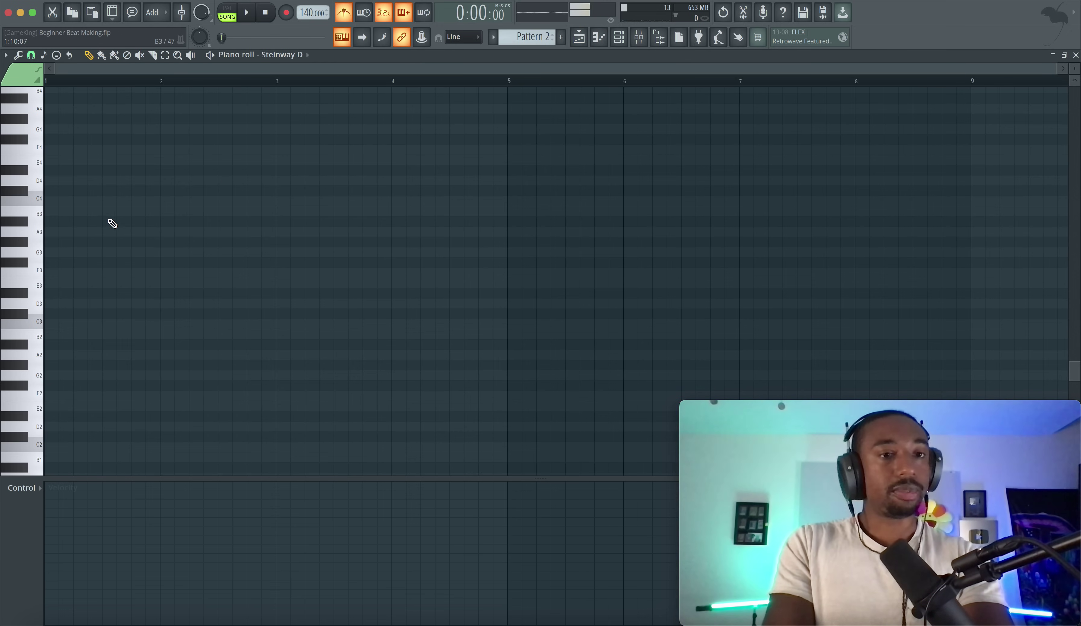
key(space)
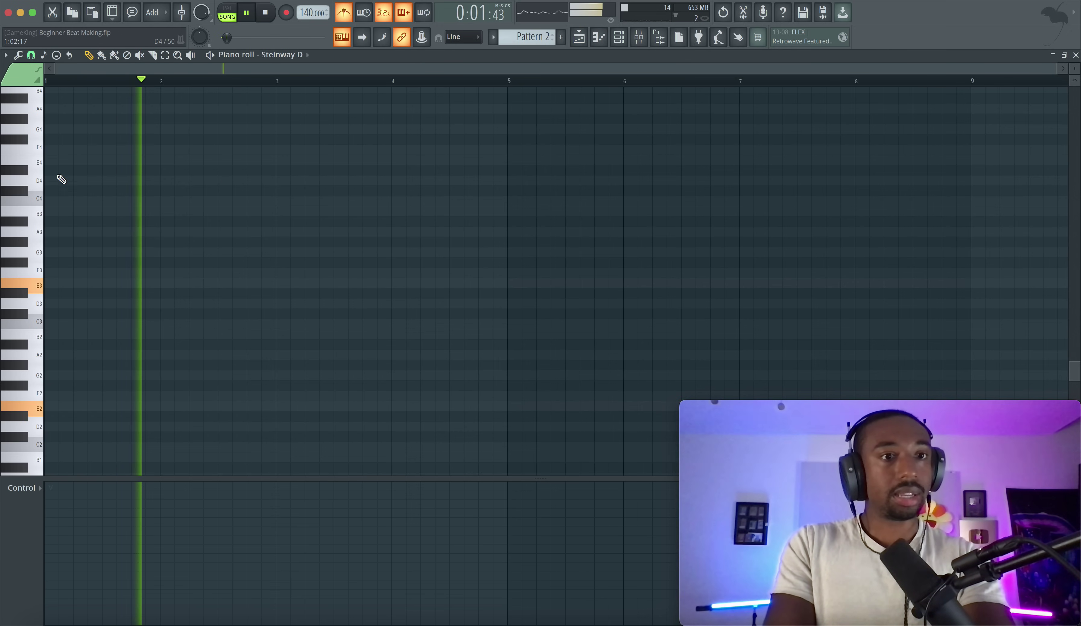
key(space)
Add a two-bar E5 note at bar 1 and a two-bar F5 note at bar 3 in Pattern 2
scroll(65, 198, up, 3)
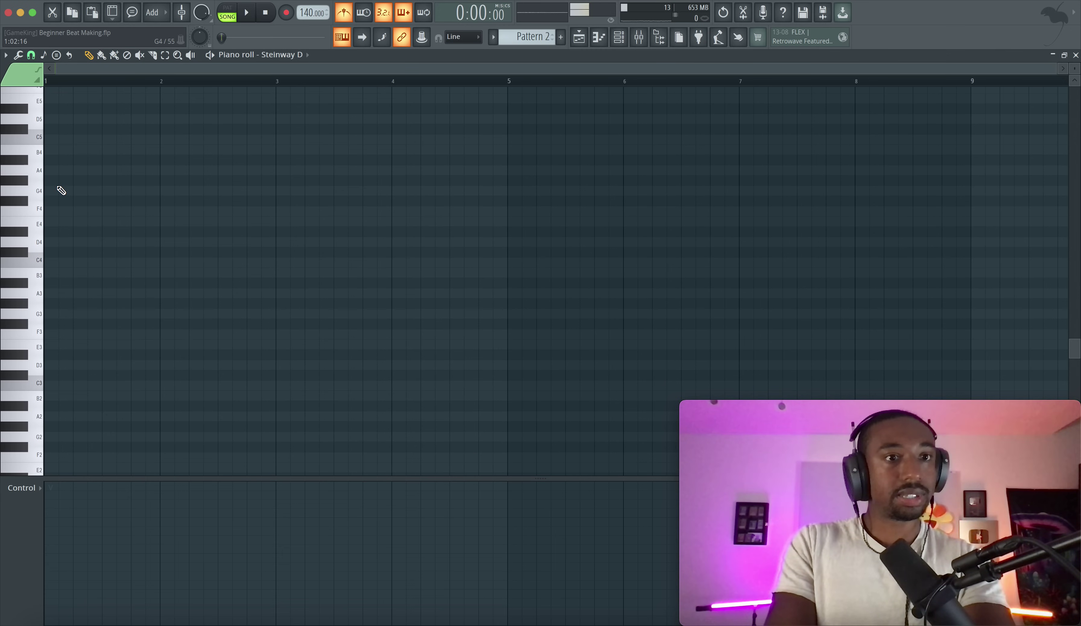
scroll(58, 188, up, 3)
drag(58, 172, 19, 162)
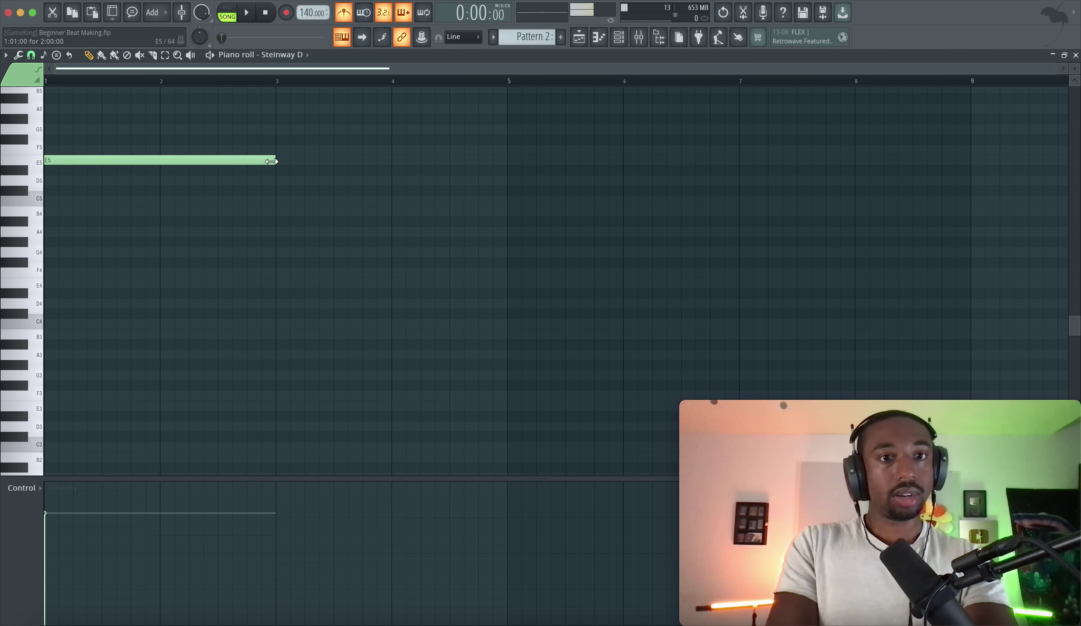
key(space)
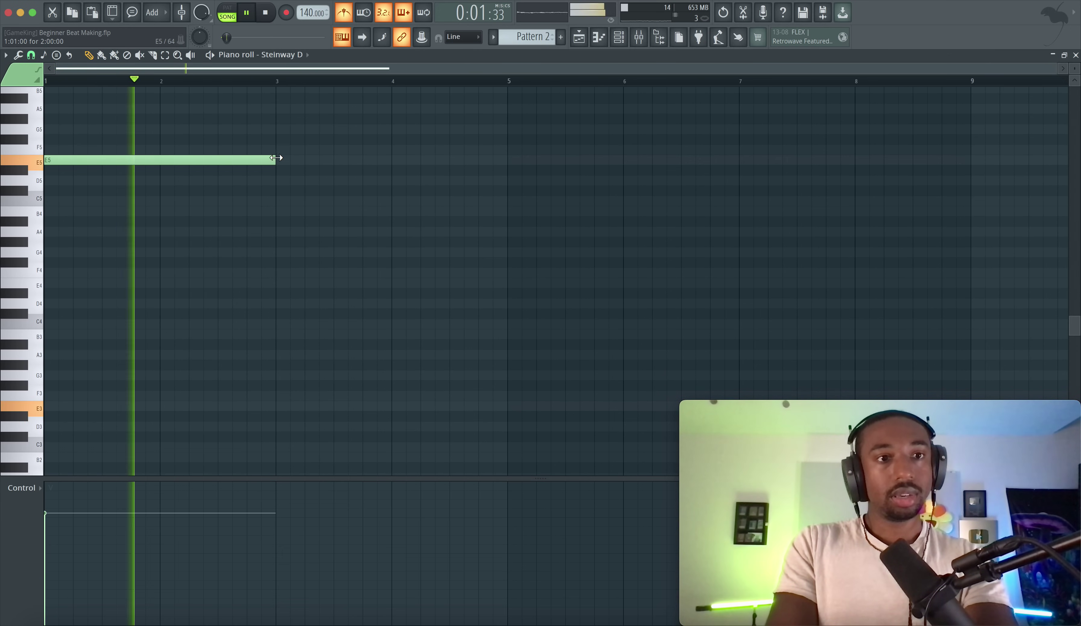
click(278, 146)
scroll(278, 146, up, 4)
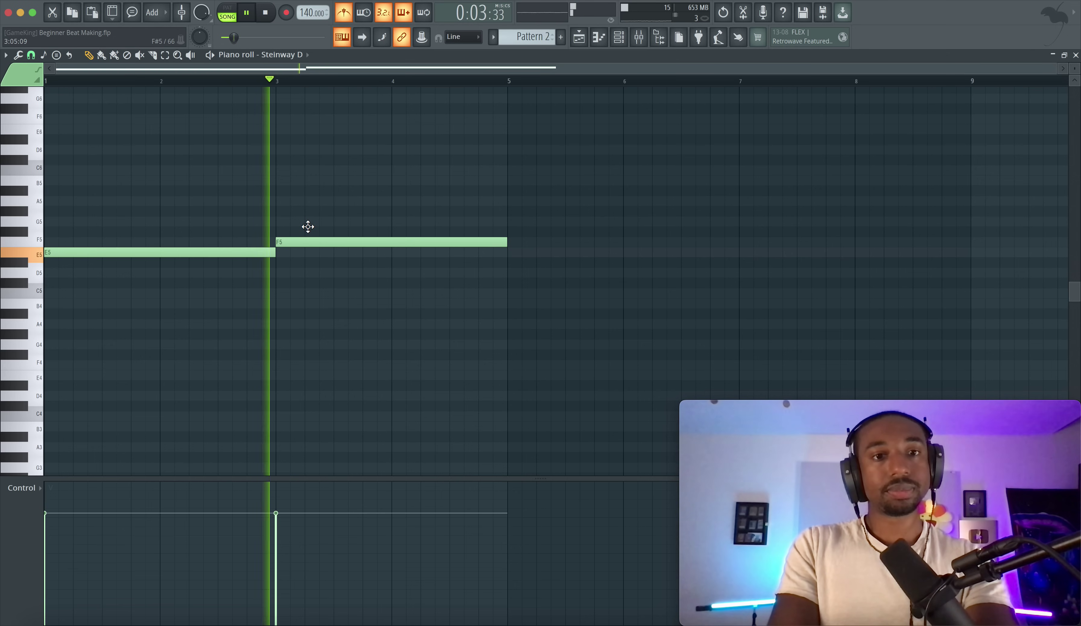
Duplicate Pattern 2's E5 and F5 notes seven semitones higher, placing the copies at B5 and C6
mouse_move(291, 235)
mouse_down()
mouse_move(201, 274)
mouse_move(303, 227)
mouse_up()
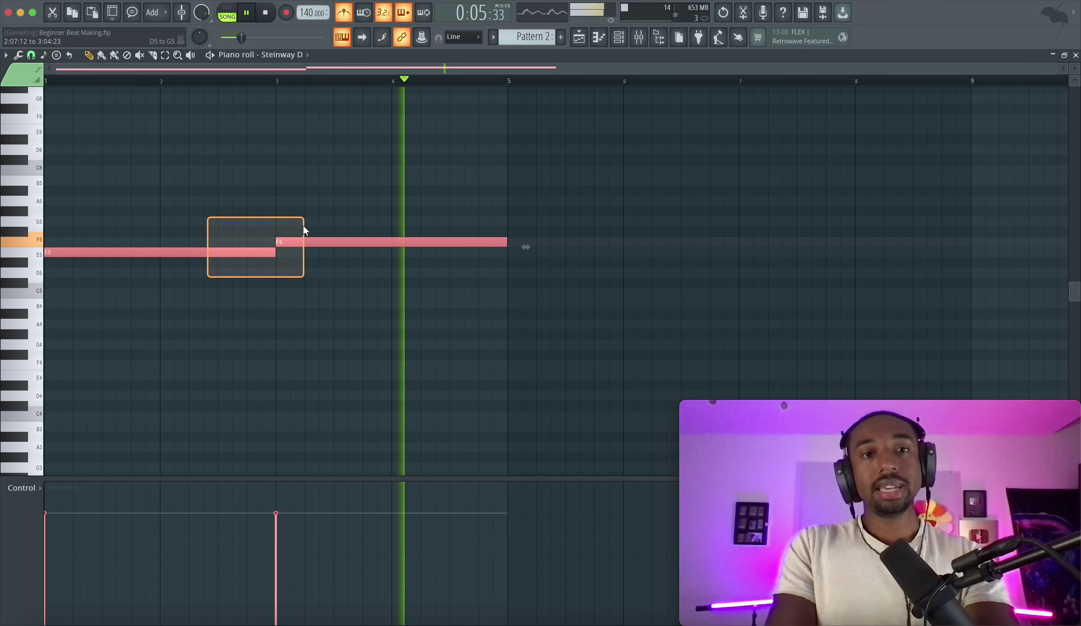
key(space)
ctrl+click(229, 286)
drag(228, 286, 316, 230)
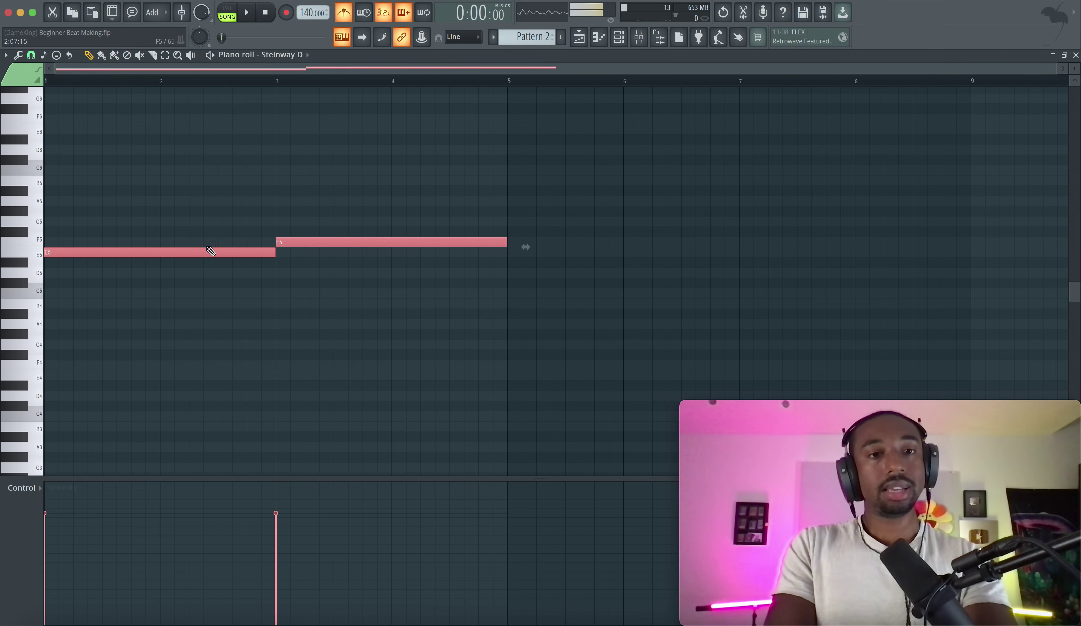
mouse_move(199, 250)
mouse_down()
mouse_move(265, 249)
mouse_move(202, 256)
mouse_move(257, 163)
mouse_move(240, 234)
mouse_move(188, 251)
mouse_up()
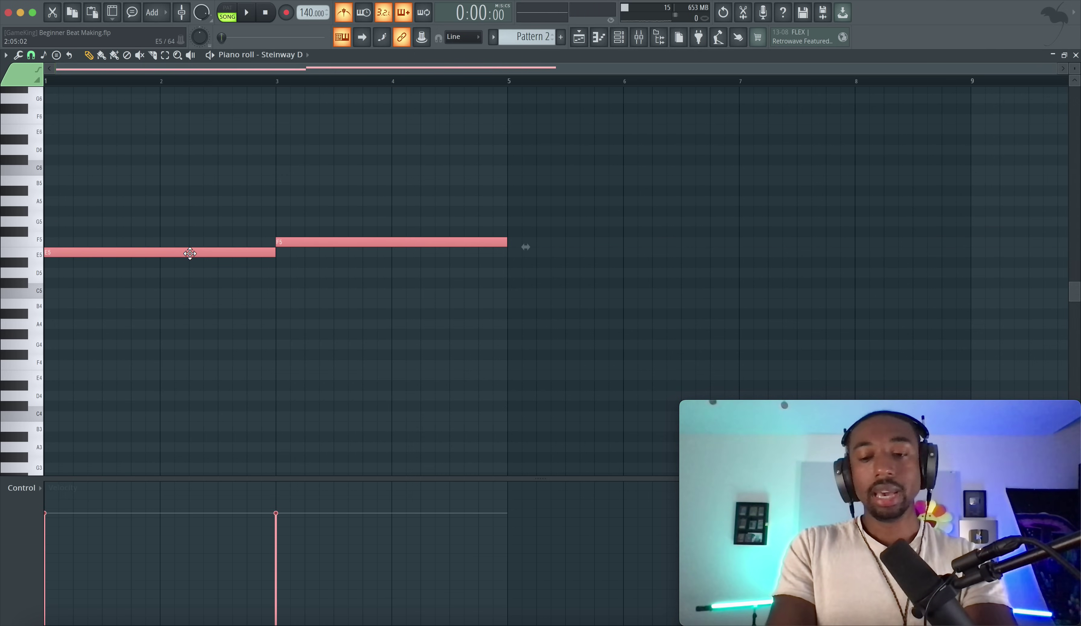
key(shift+Up)
key(shift+Up)
key(shift+Up)
key(shift+Up)
key(shift+Up)
key(shift+Up)
key(shift+Up)
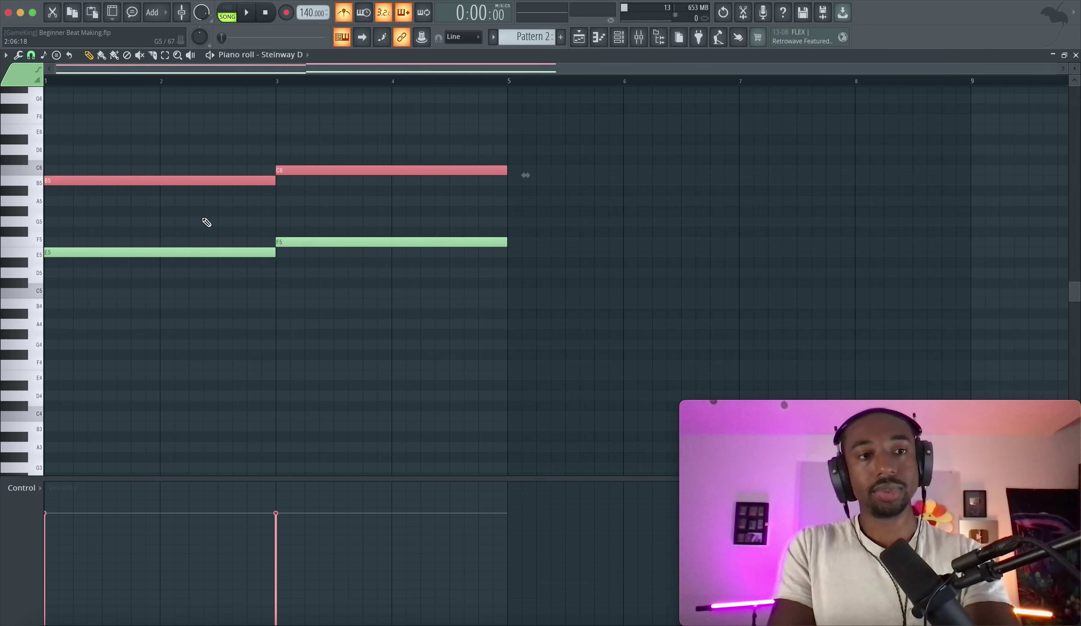
Deselect the notes and play the arrangement to hear the added fifths, briefly viewing the mixer
click(204, 221)
key(space)
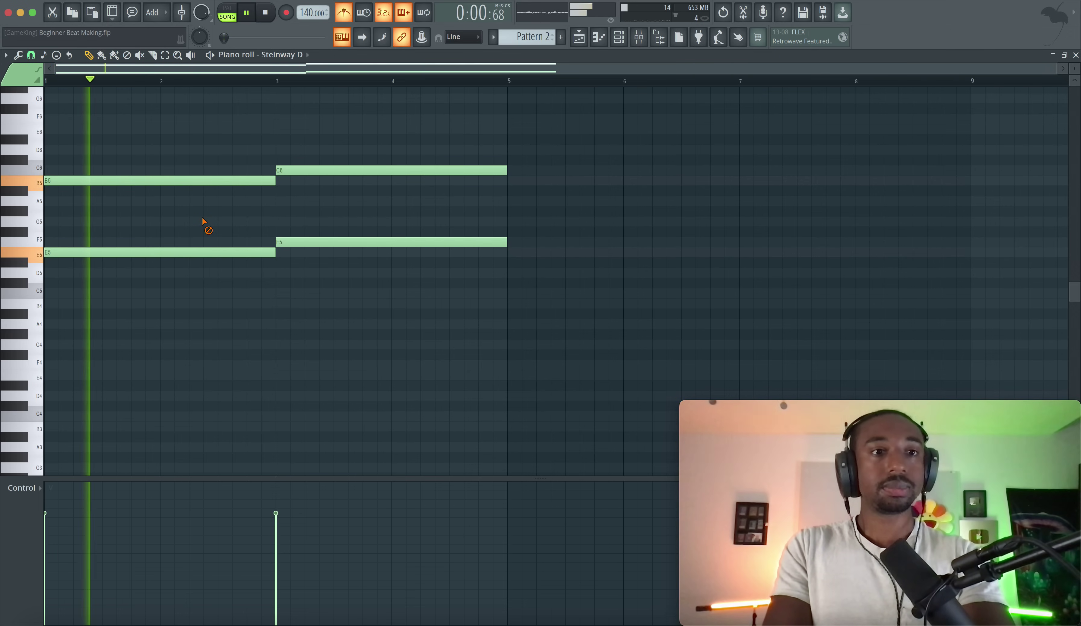
click(644, 42)
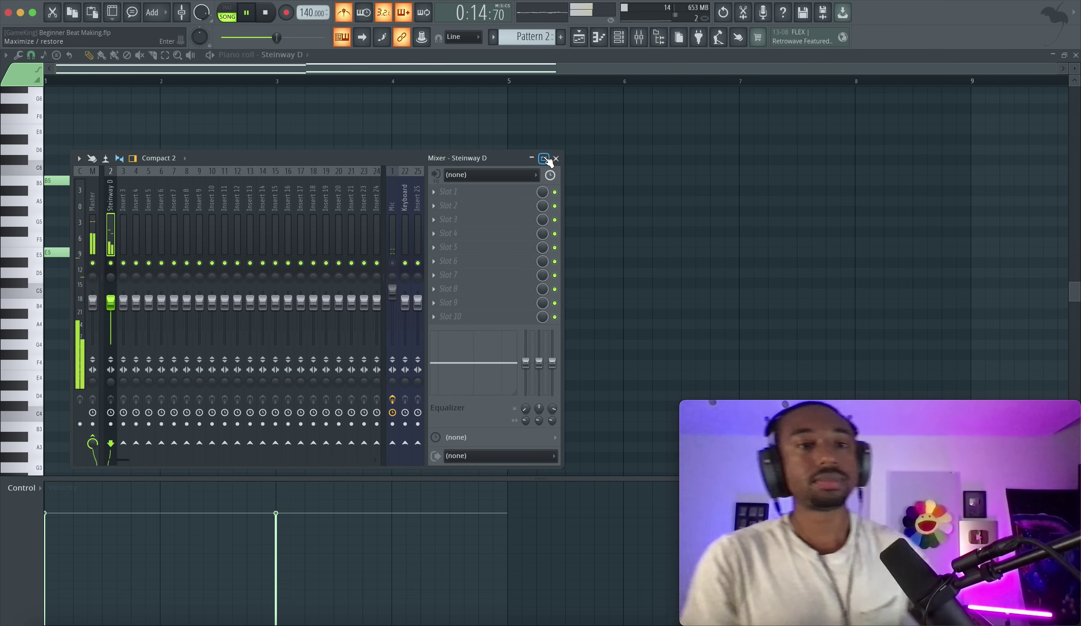
key(space)
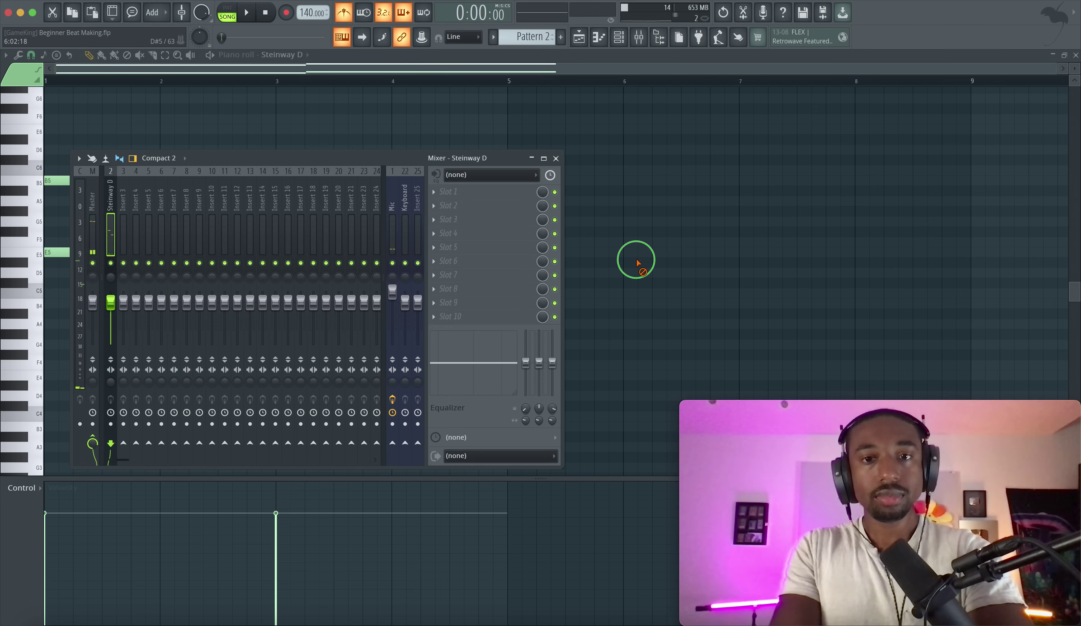
key(F9)
Duplicate the B5 and C6 notes four semitones lower, at G5 and G#5, and briefly play the arrangement
drag(360, 171, 205, 176)
right_click(212, 193)
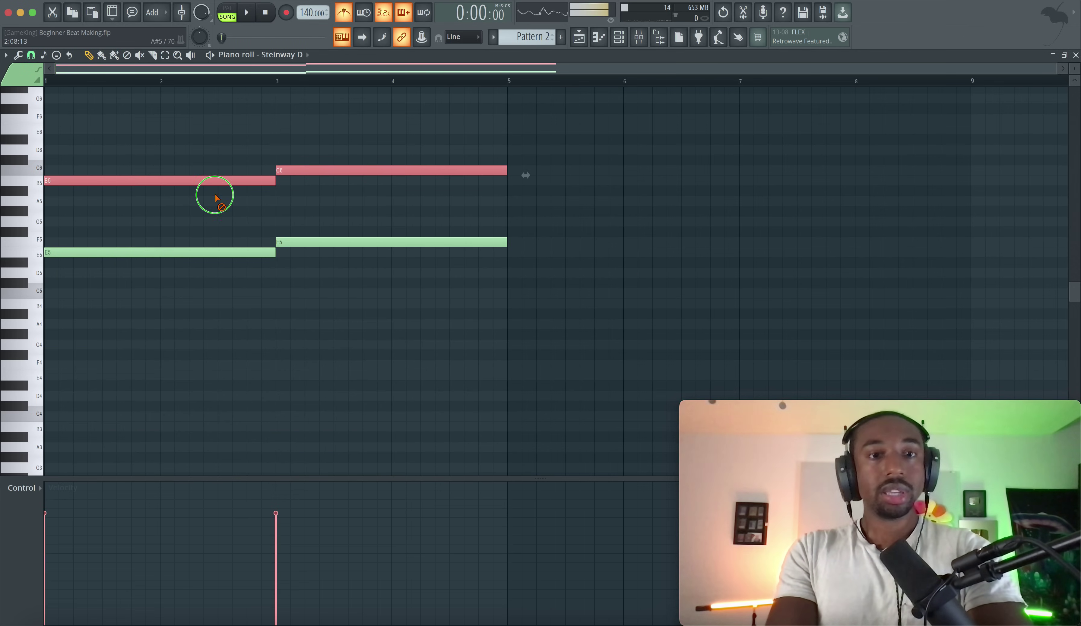
scroll(208, 210, up, 3)
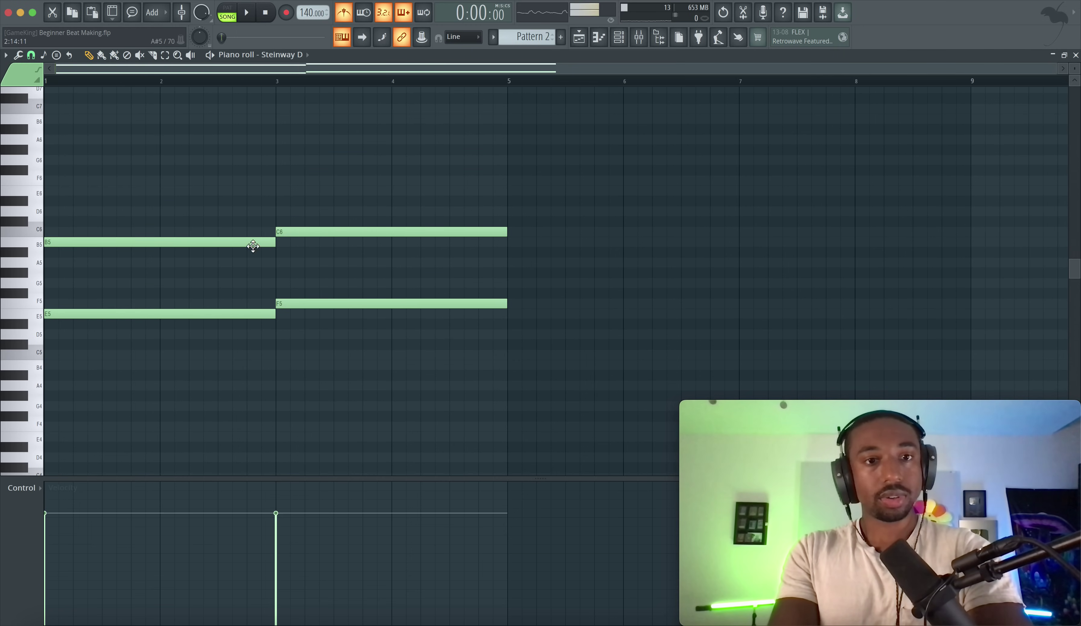
drag(222, 249, 362, 212)
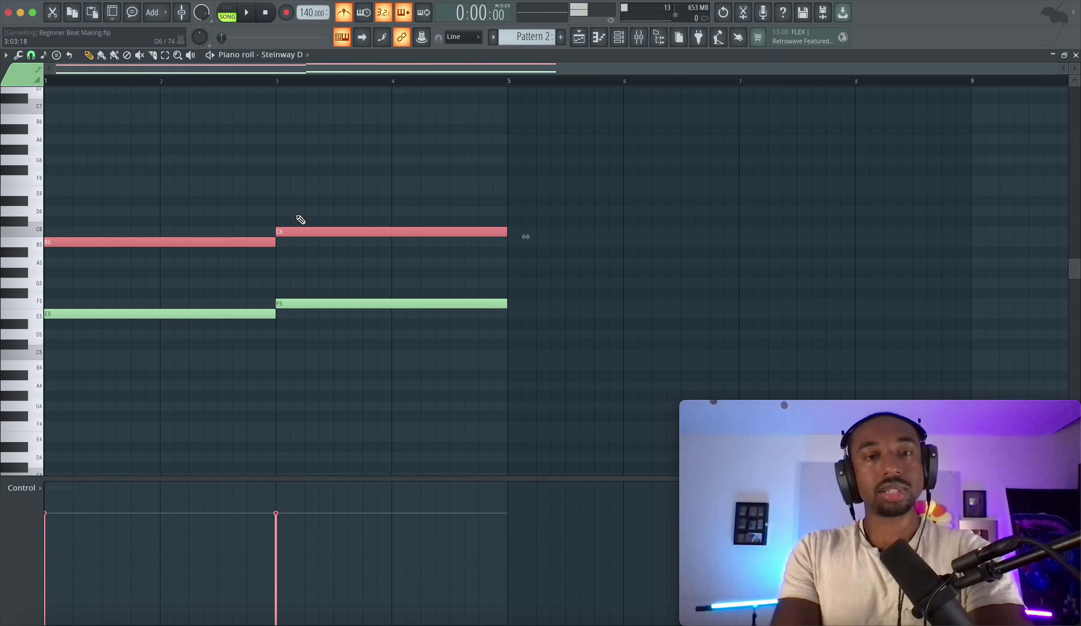
drag(214, 258, 301, 228)
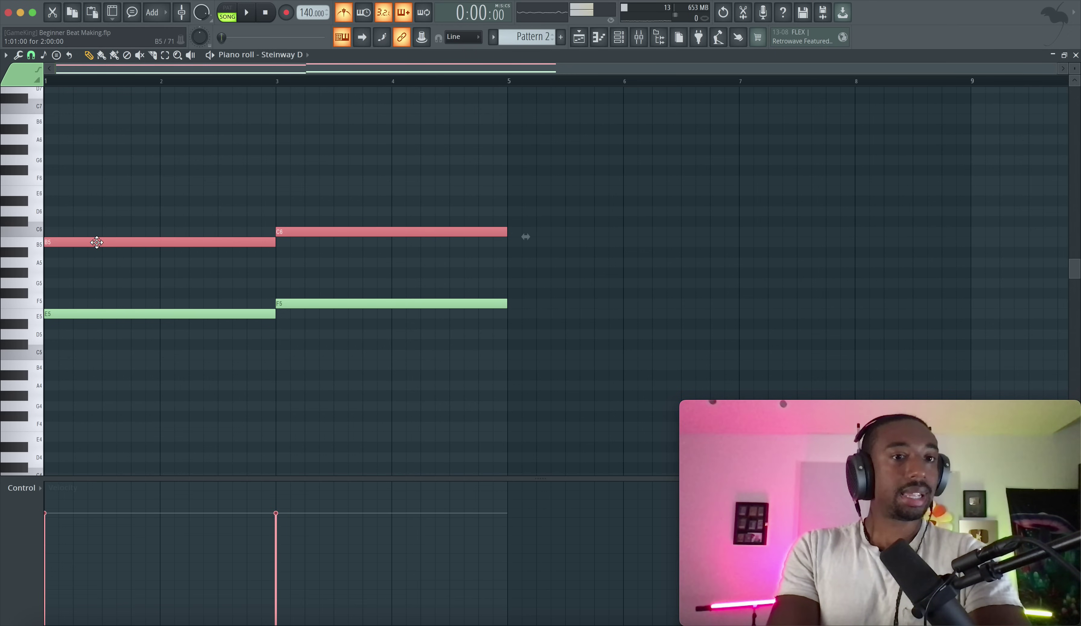
mouse_move(84, 241)
mouse_down()
mouse_move(130, 239)
mouse_move(84, 242)
mouse_up()
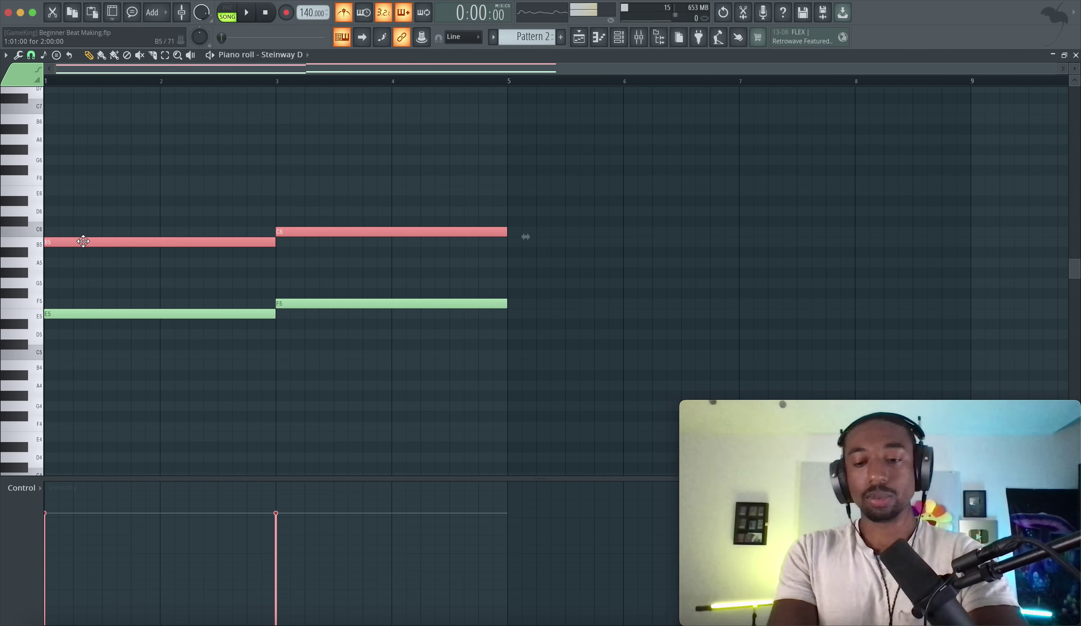
key(shift+Down)
key(shift+Down)
key(shift+Down)
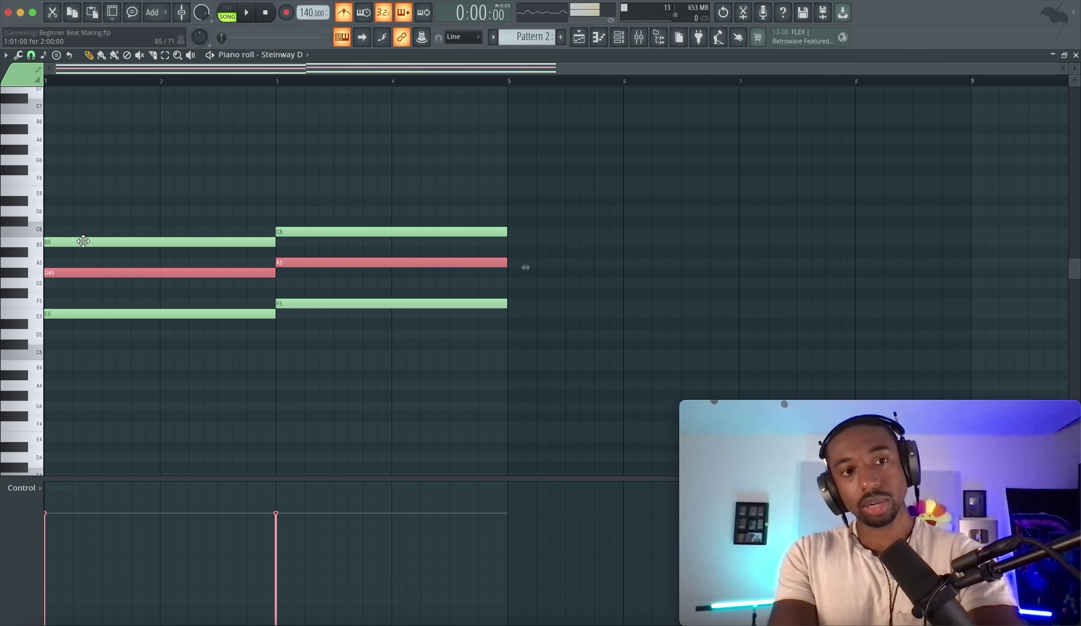
key(shift+Down)
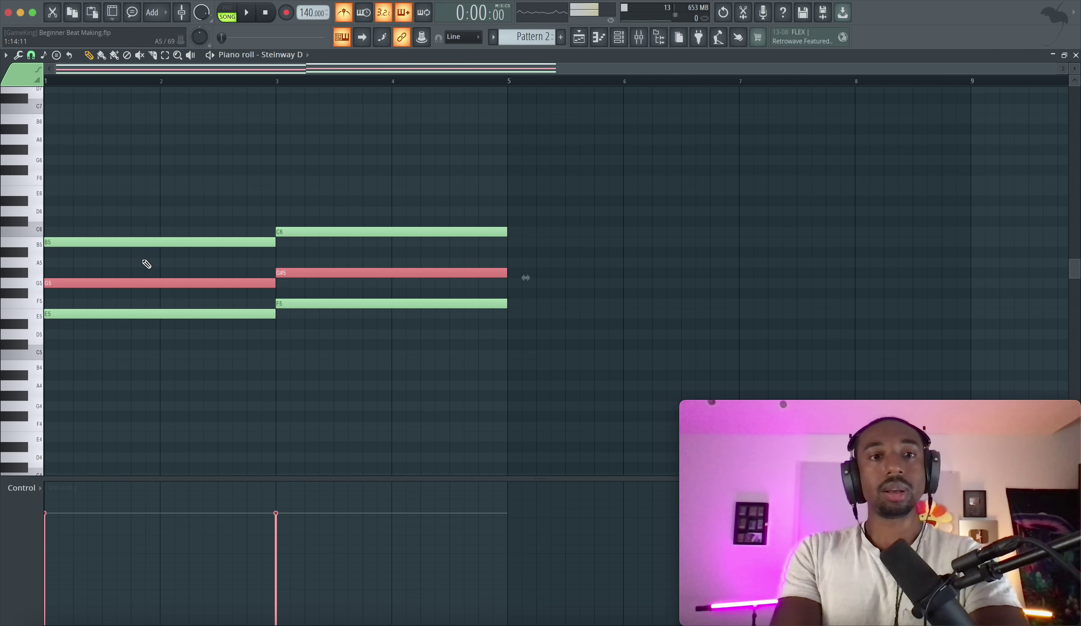
key(space)
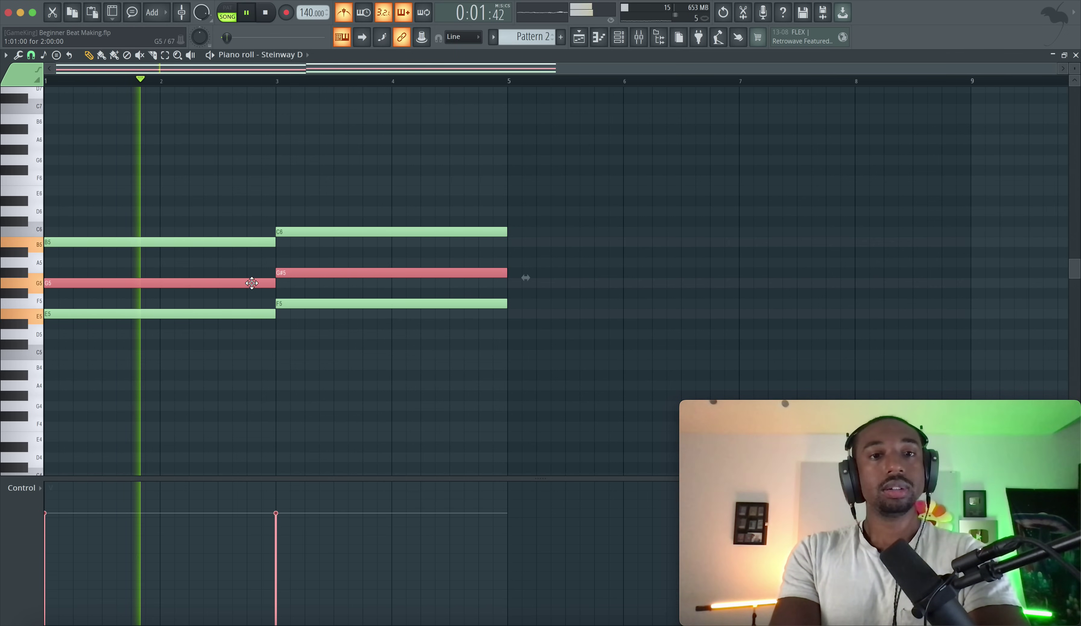
key(space)
Audition the piano keys from E5 up to B5 to examine the bar 1 chord's intervals, and briefly play the arrangement
ctrl+click(178, 314)
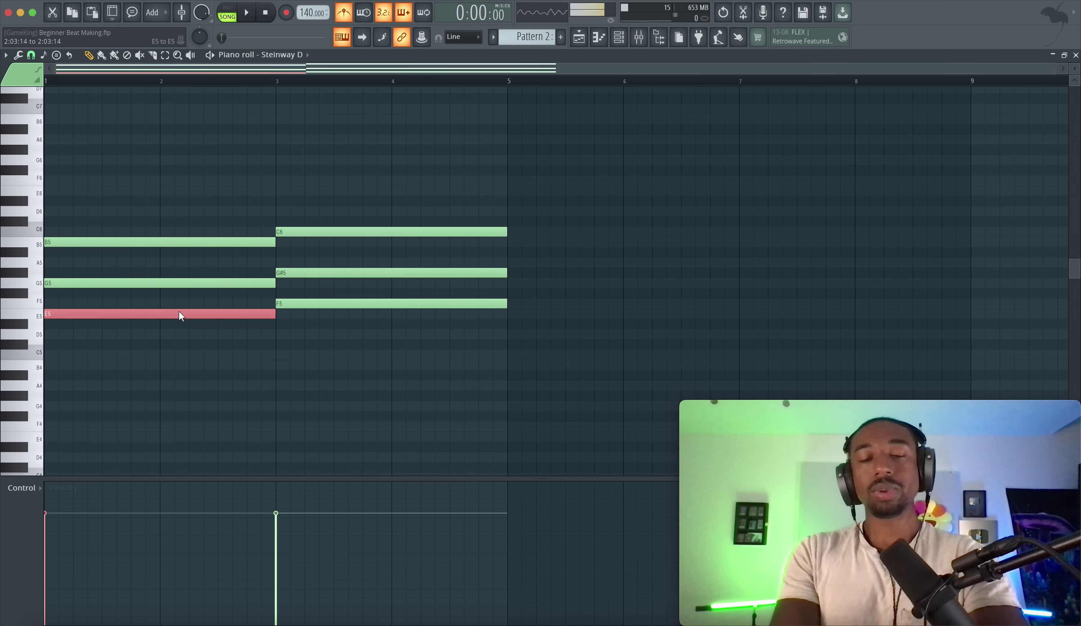
click(40, 320)
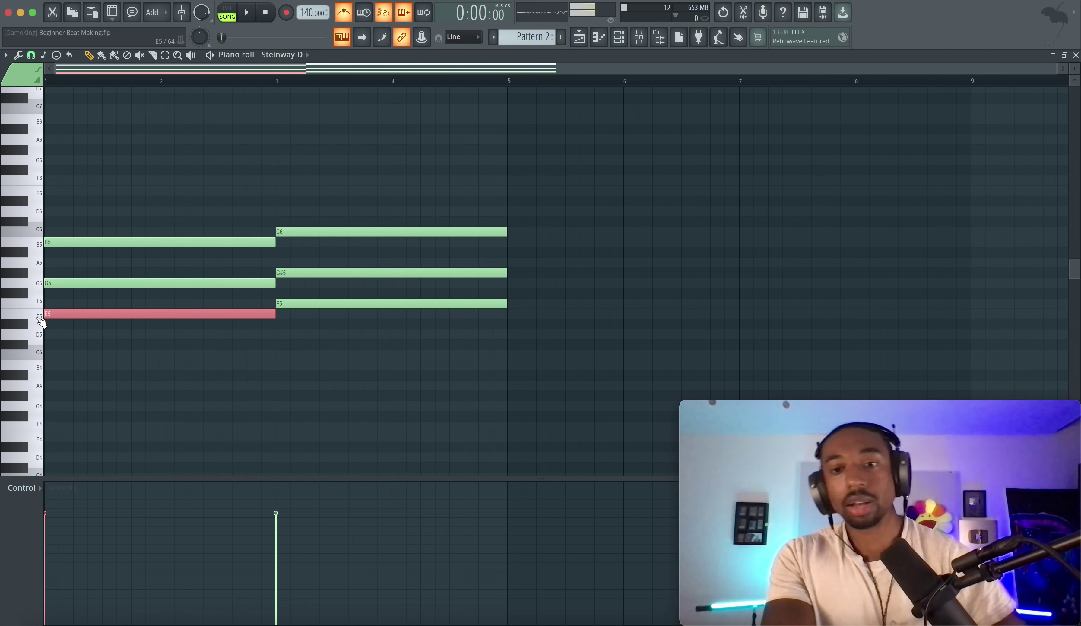
click(37, 318)
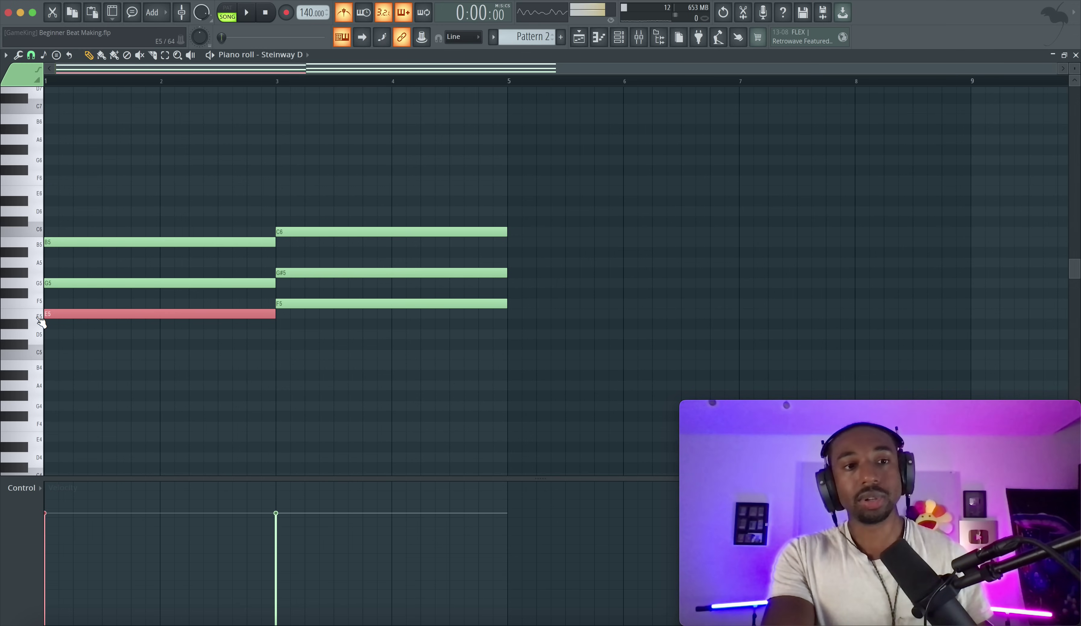
click(42, 322)
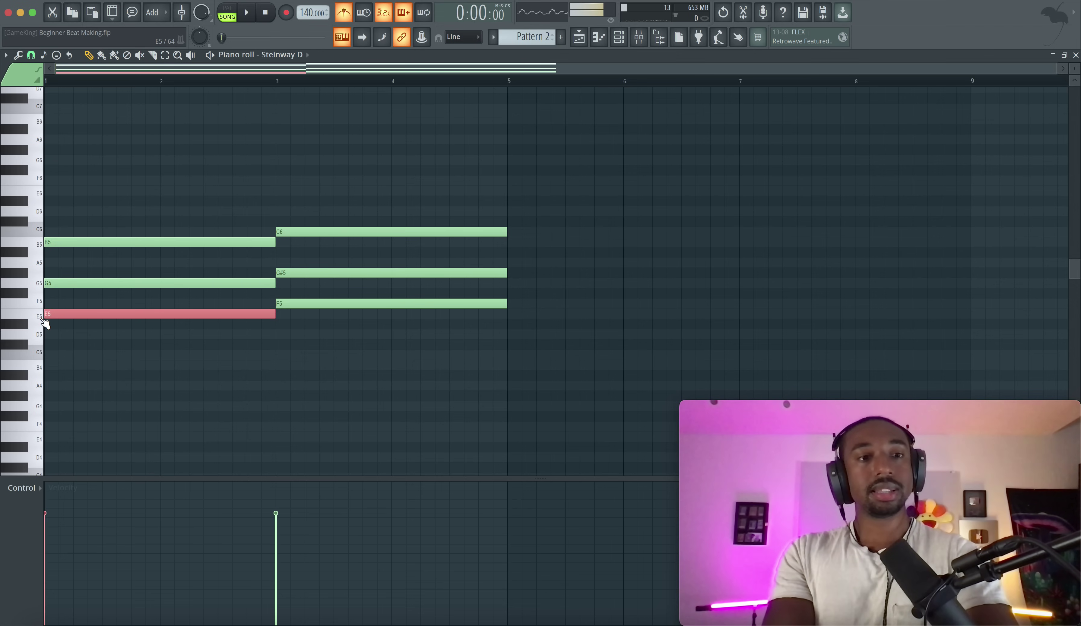
click(42, 321)
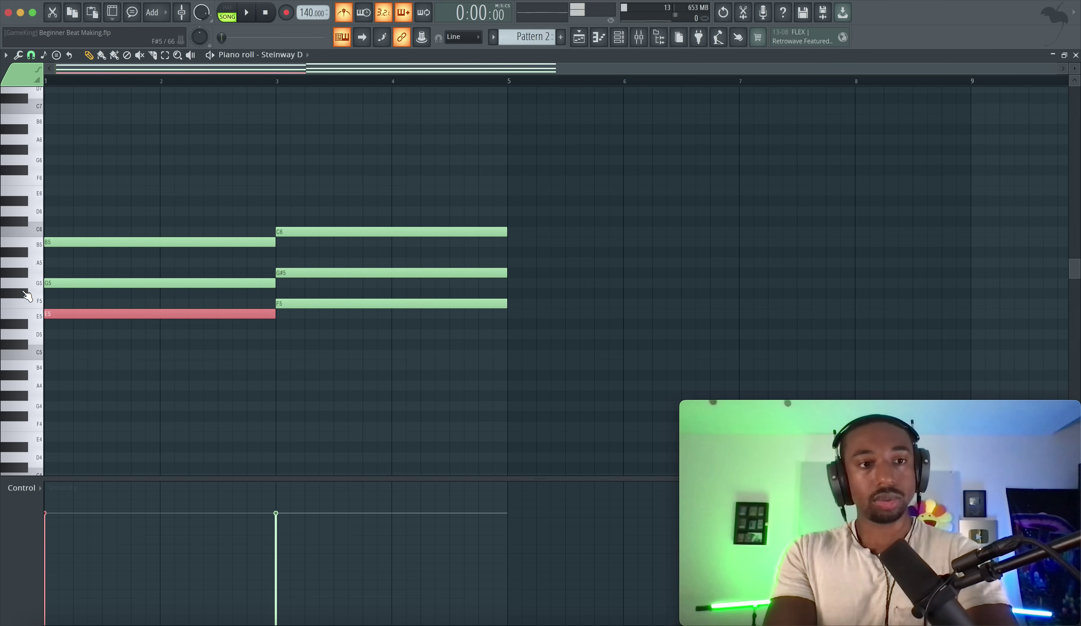
click(26, 274)
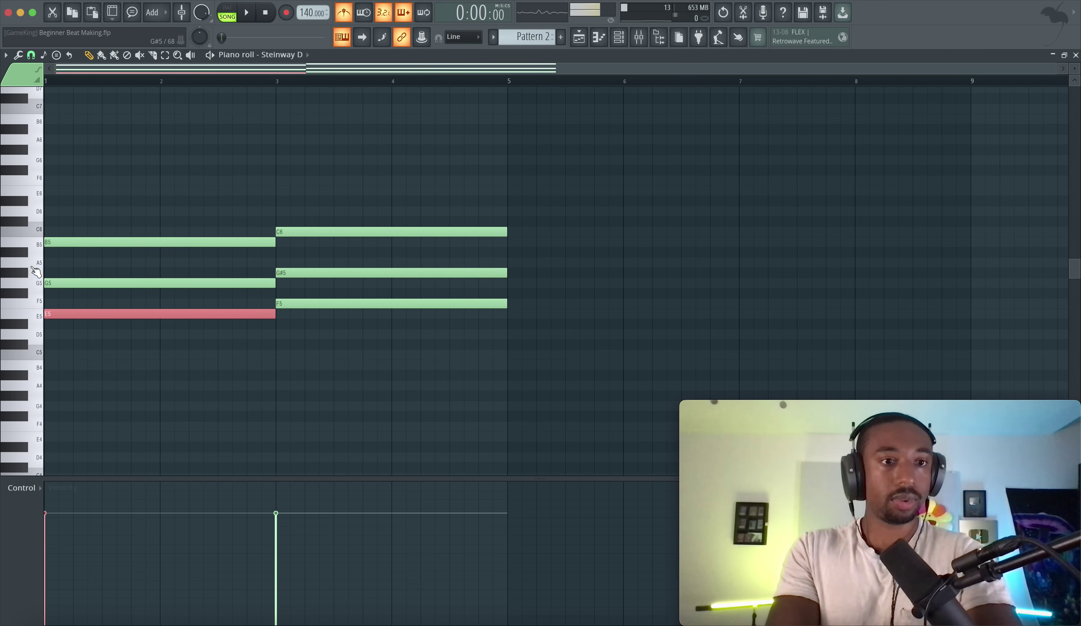
click(36, 242)
drag(85, 211, 81, 343)
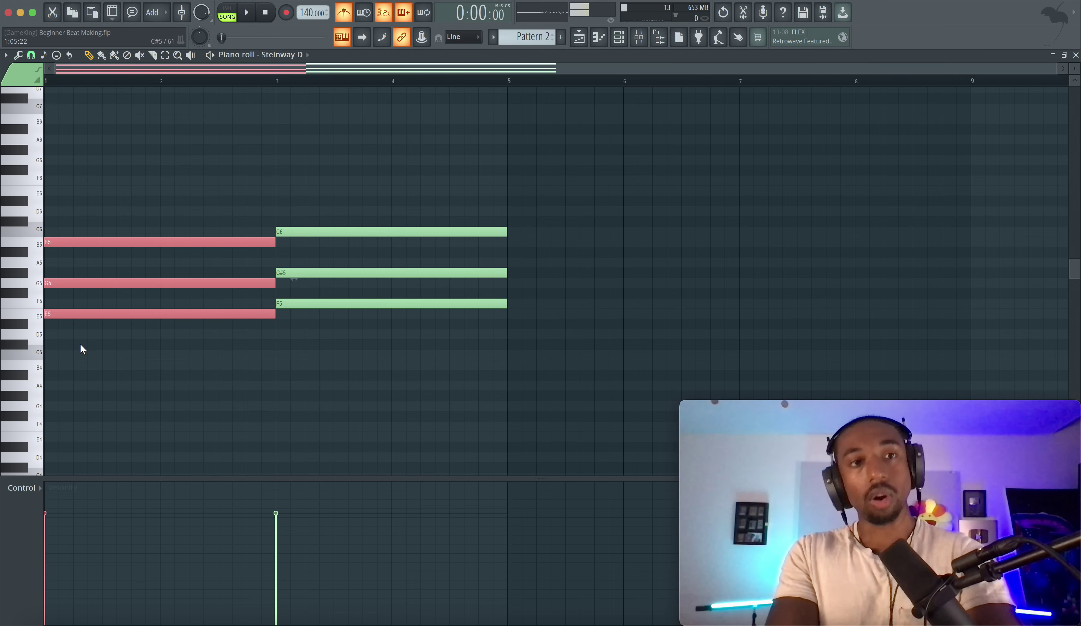
super+click(81, 343)
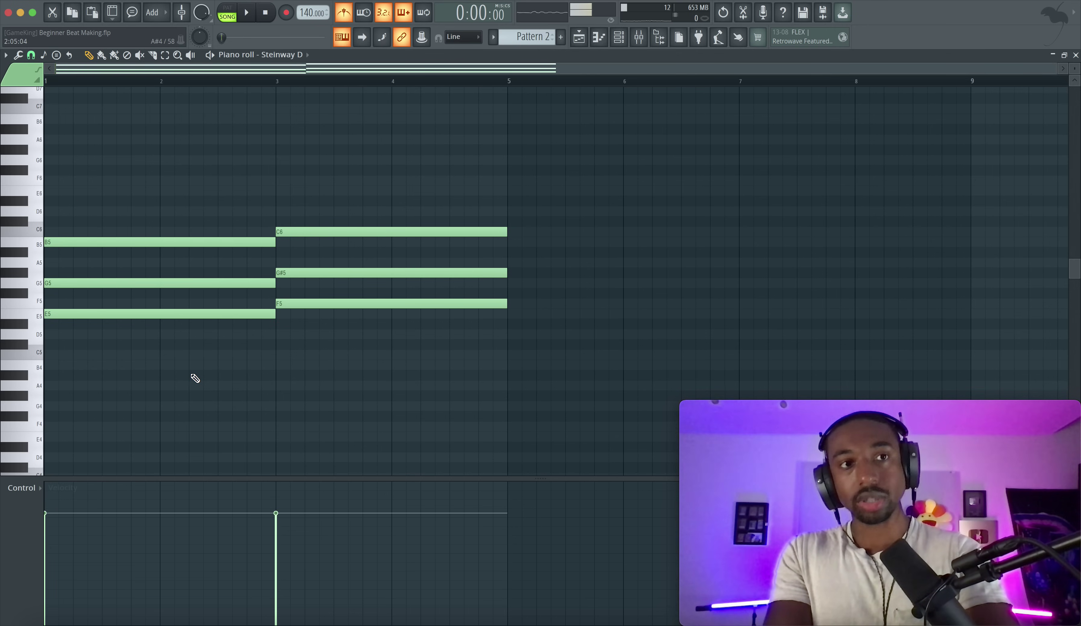
key(space)
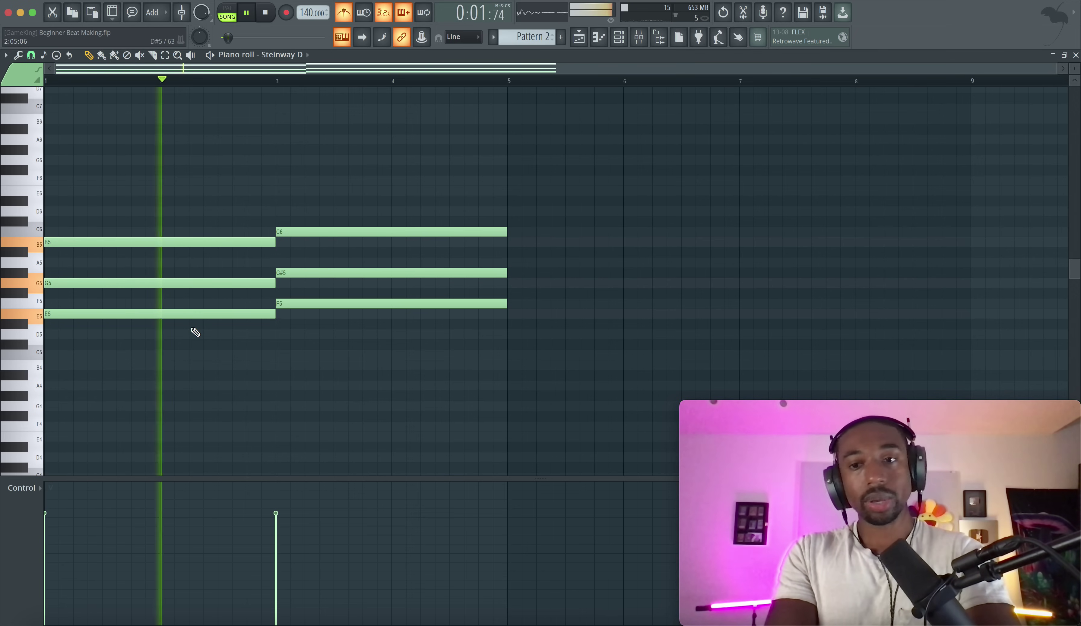
key(space)
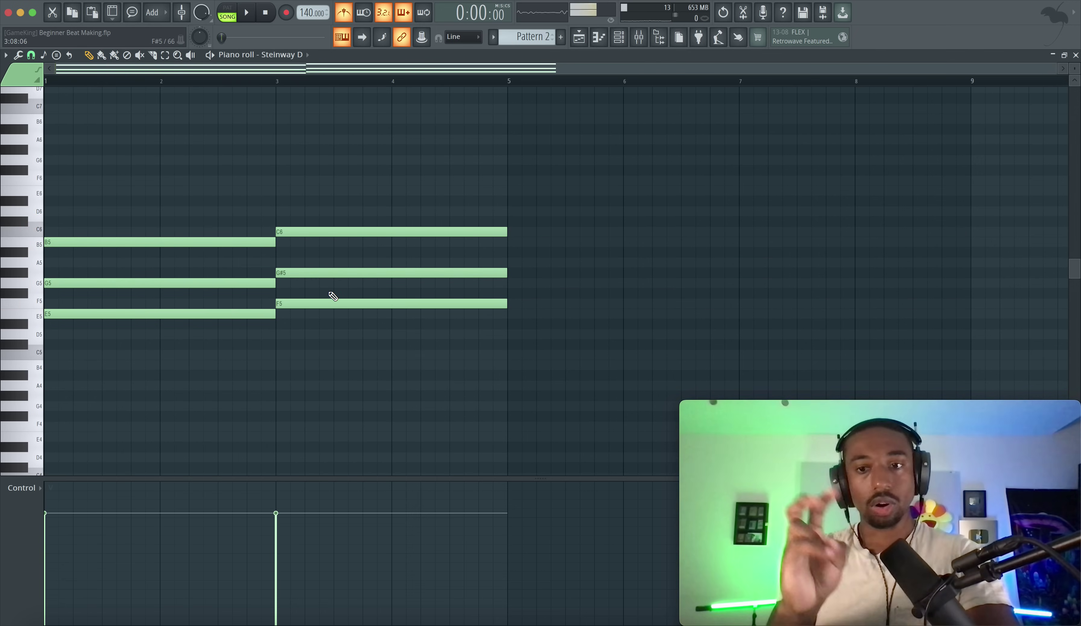
Raise the middle note of the bar 3 chord by one semitone to A5
click(310, 273)
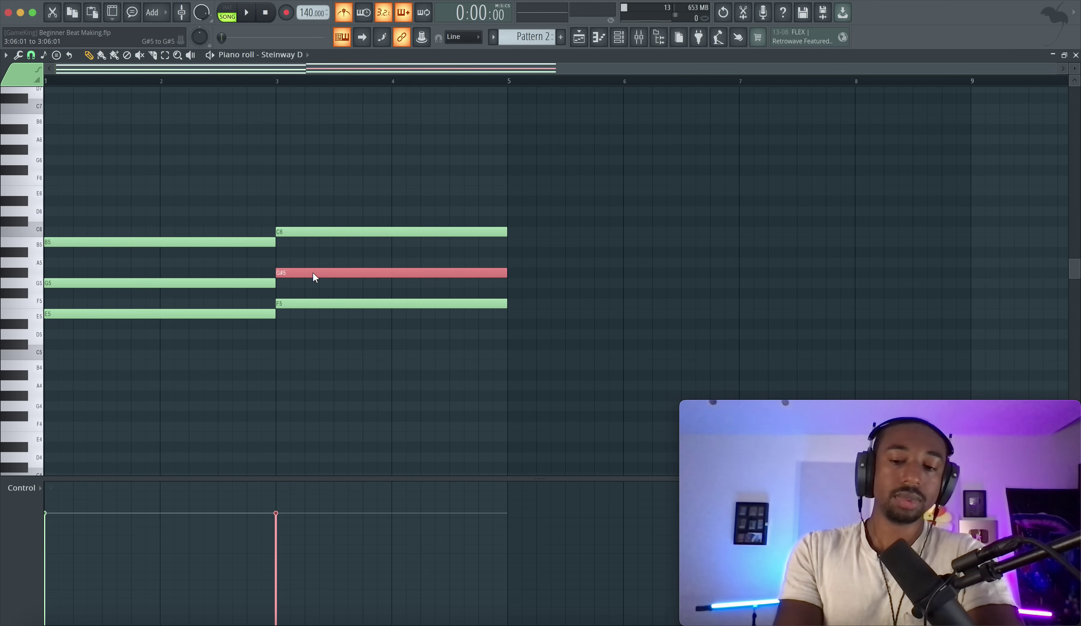
key(shift+Up)
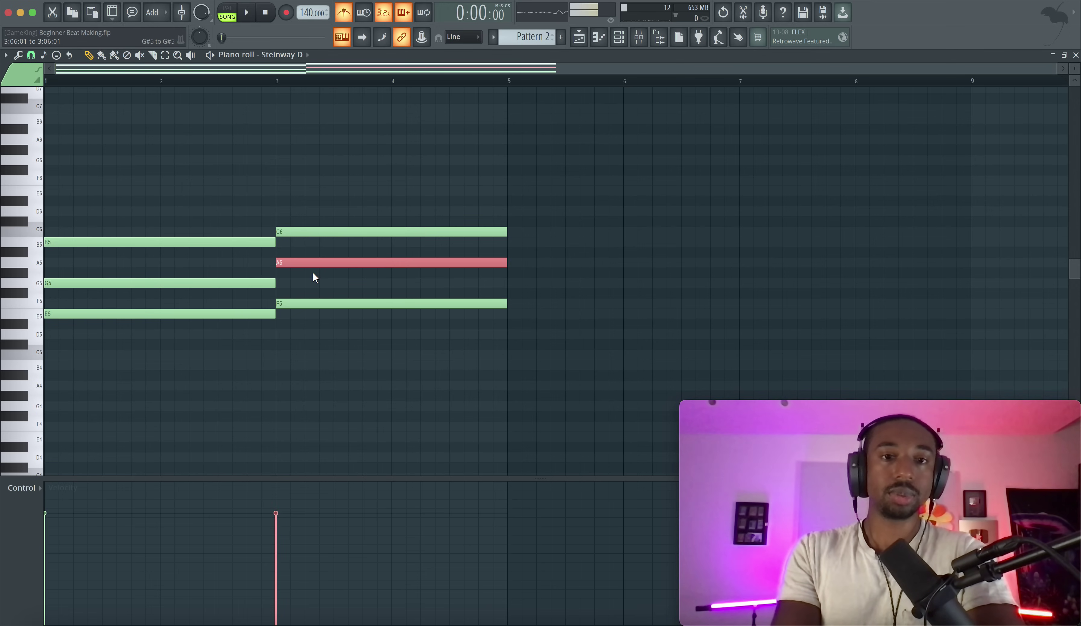
click(307, 273)
click(330, 263)
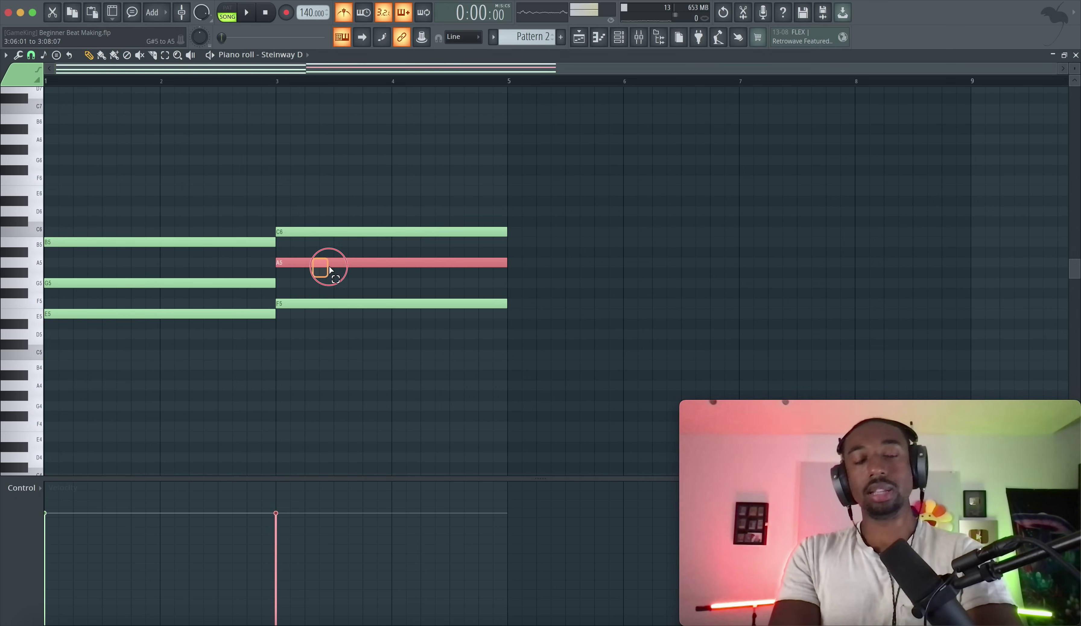
Play the arrangement to check how the two Pattern 2 chords sound together
key(space)
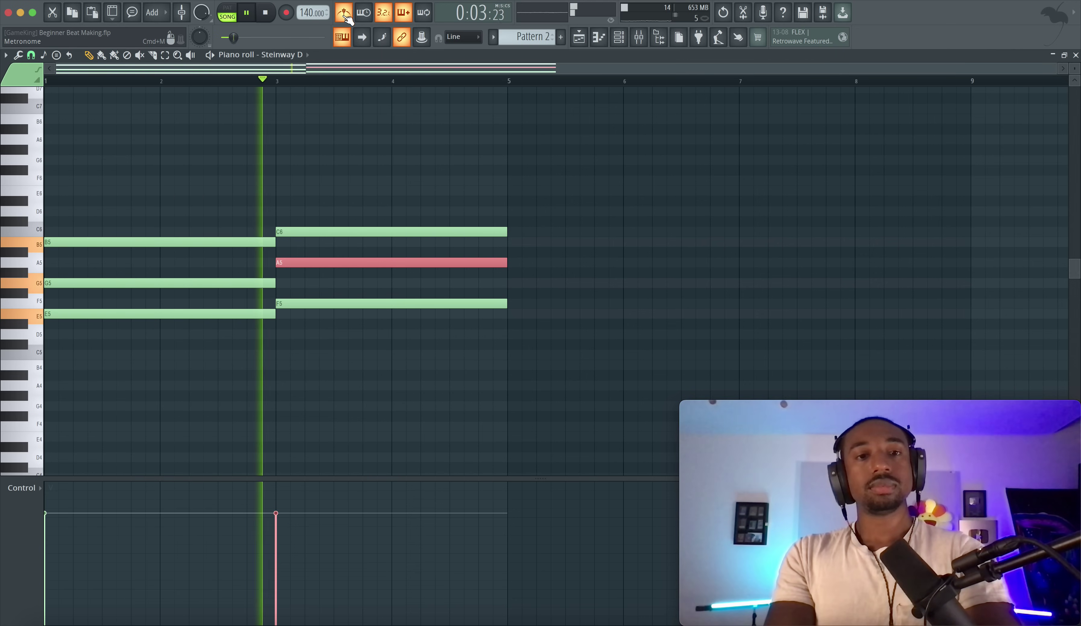
right_click(342, 163)
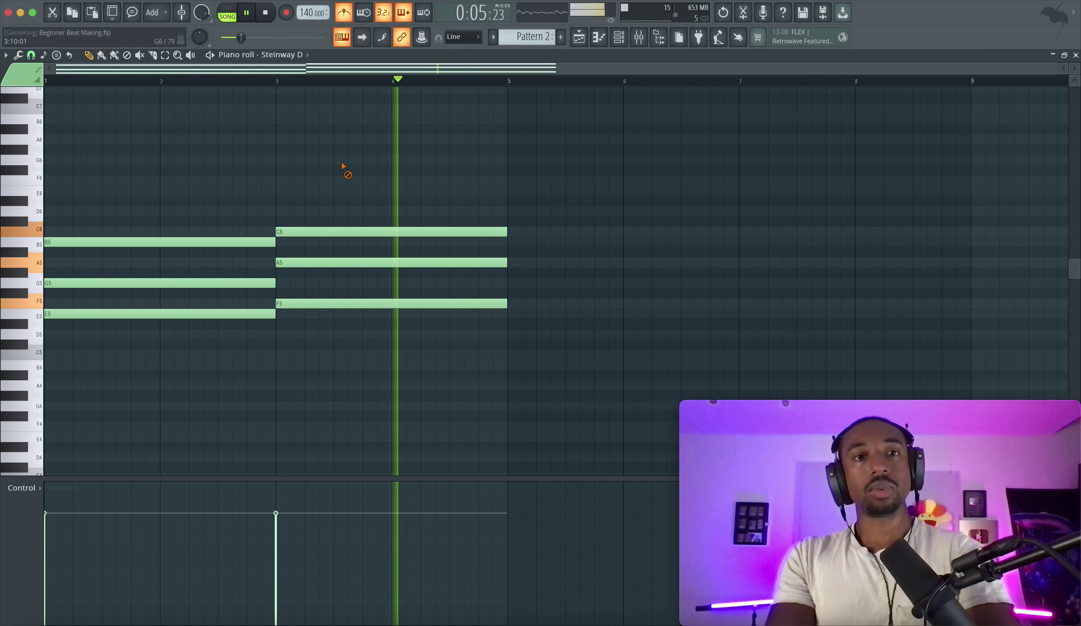
key(space)
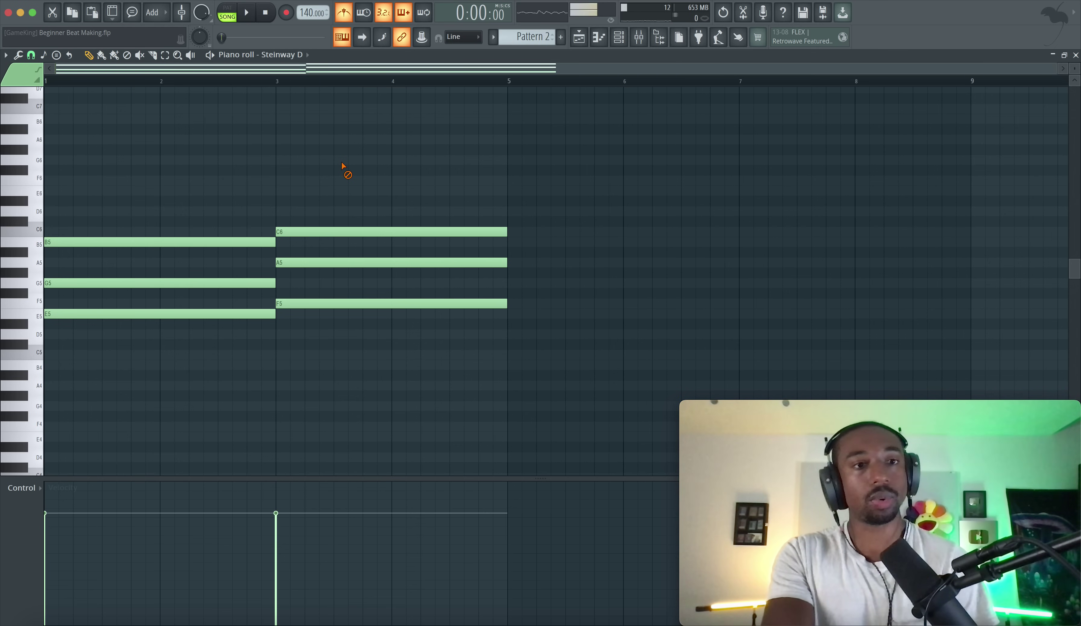
key(space)
key(space)
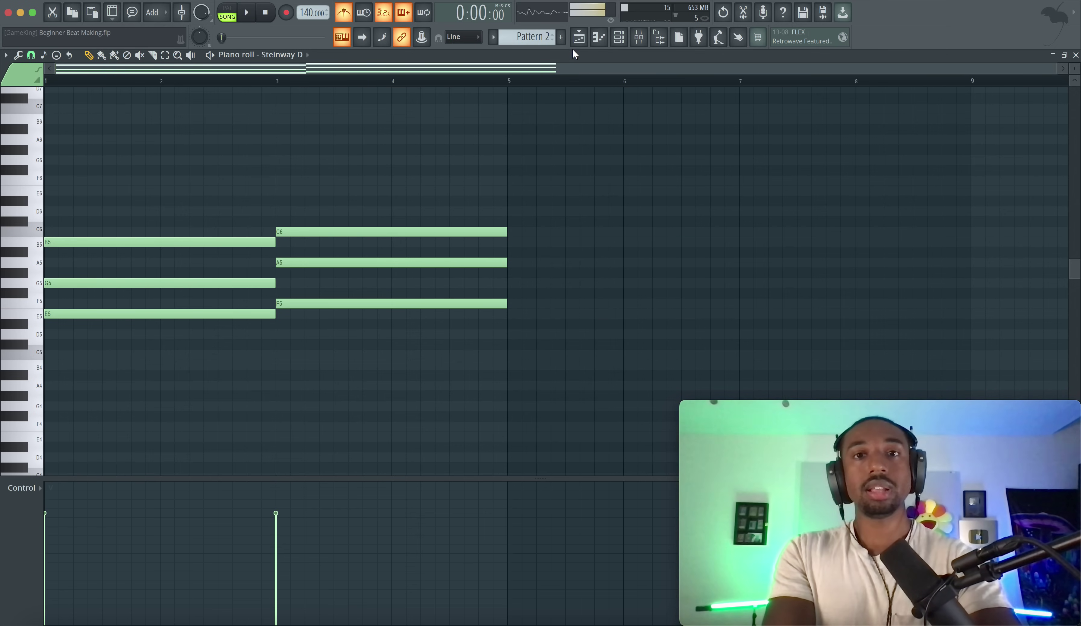
Add three more Pattern 2 clips at bars 5, 9 and 13 on the playlist's Harmony track
click(579, 40)
click(231, 145)
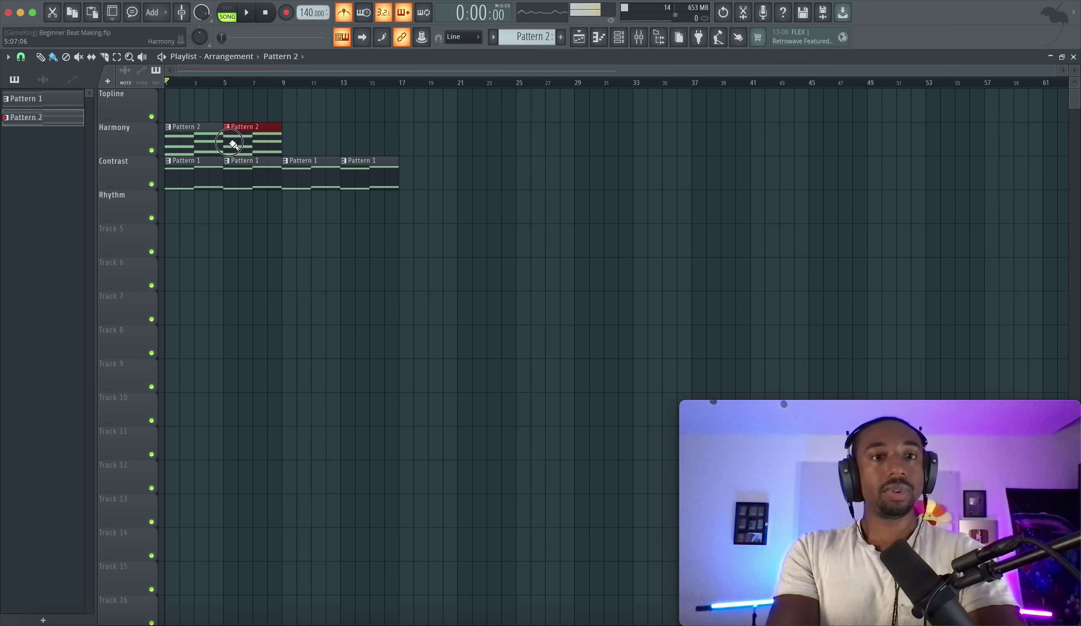
click(296, 144)
click(355, 145)
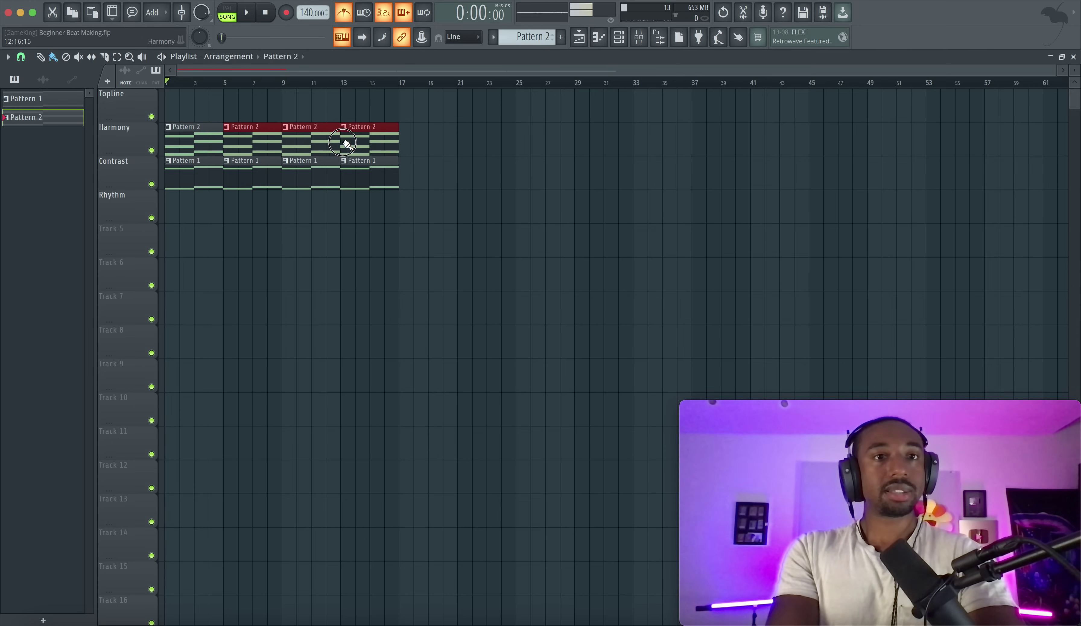
click(230, 18)
super+click(269, 109)
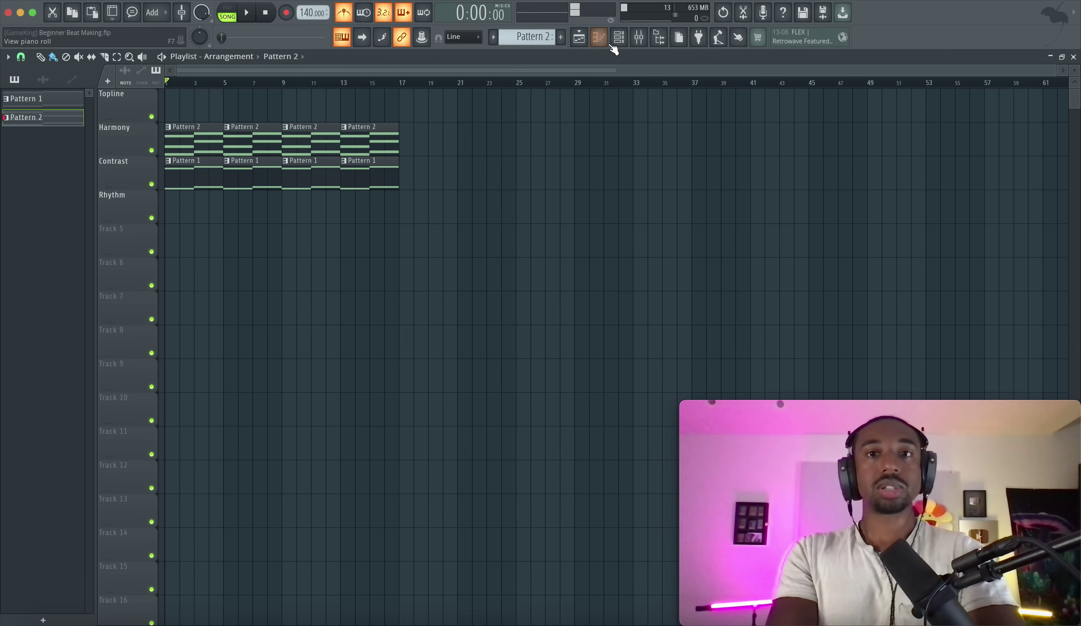
Create Pattern 3, place it at bar 1 on the playlist's Topline track, and open its Steinway D piano roll
click(560, 37)
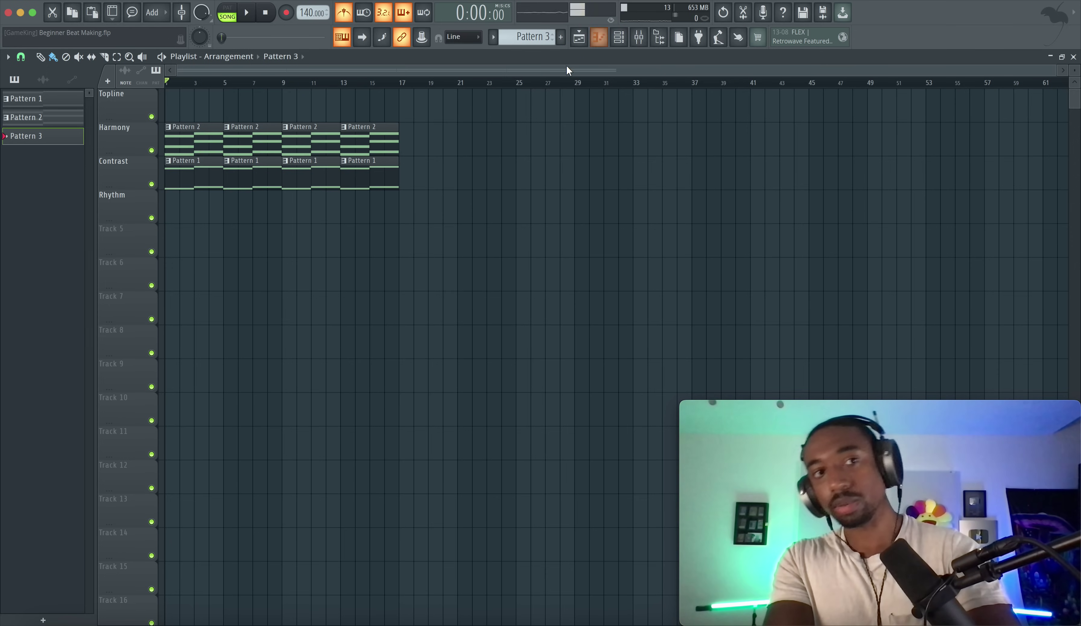
click(173, 109)
drag(189, 109, 223, 107)
double_click(201, 107)
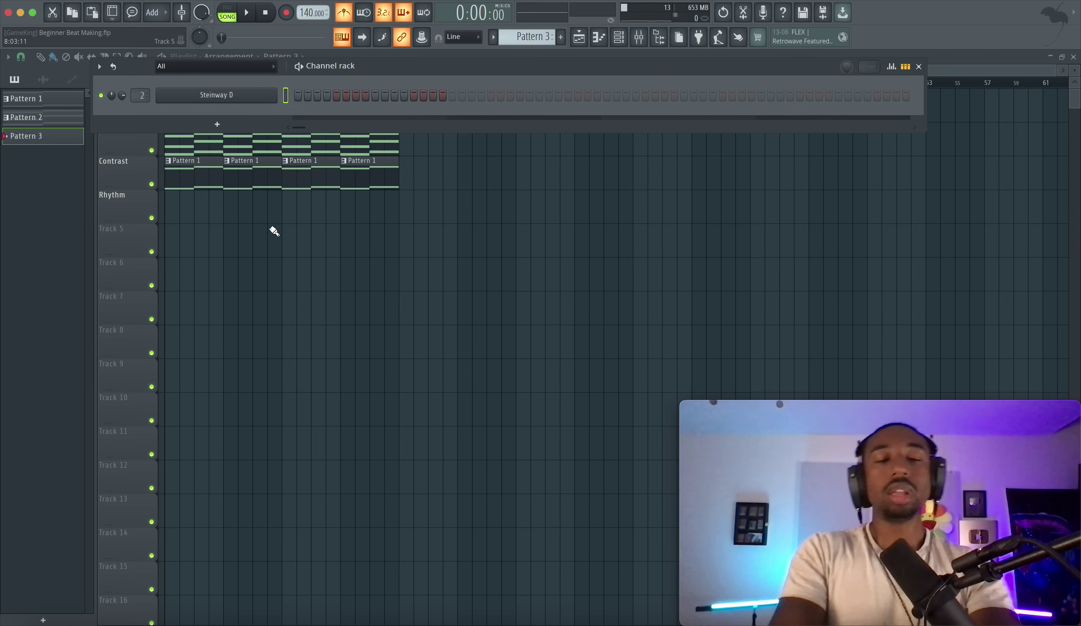
right_click(229, 99)
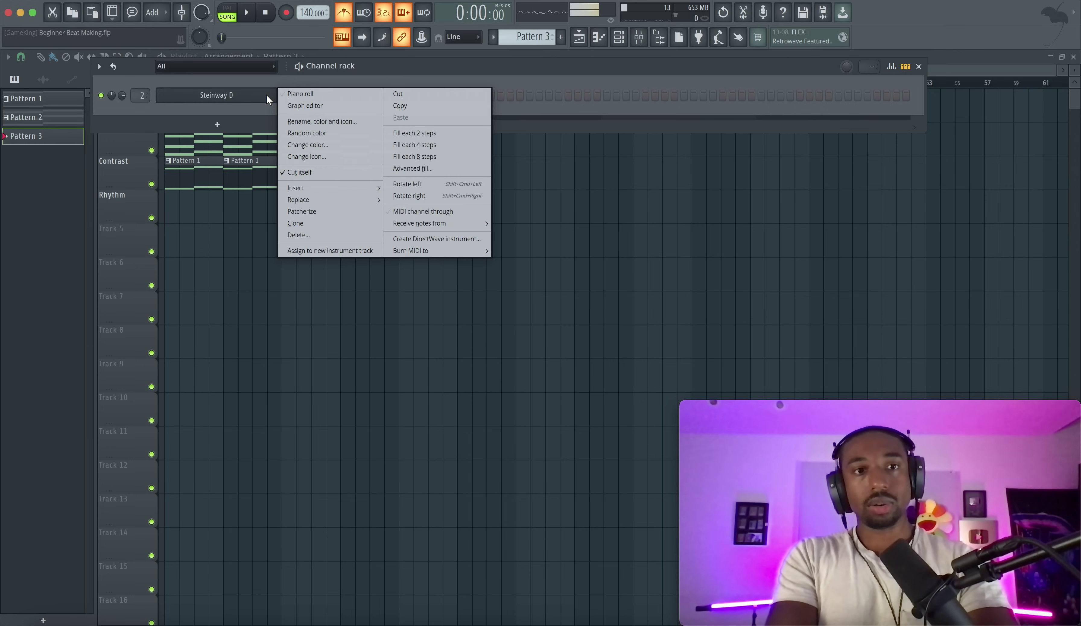
click(301, 94)
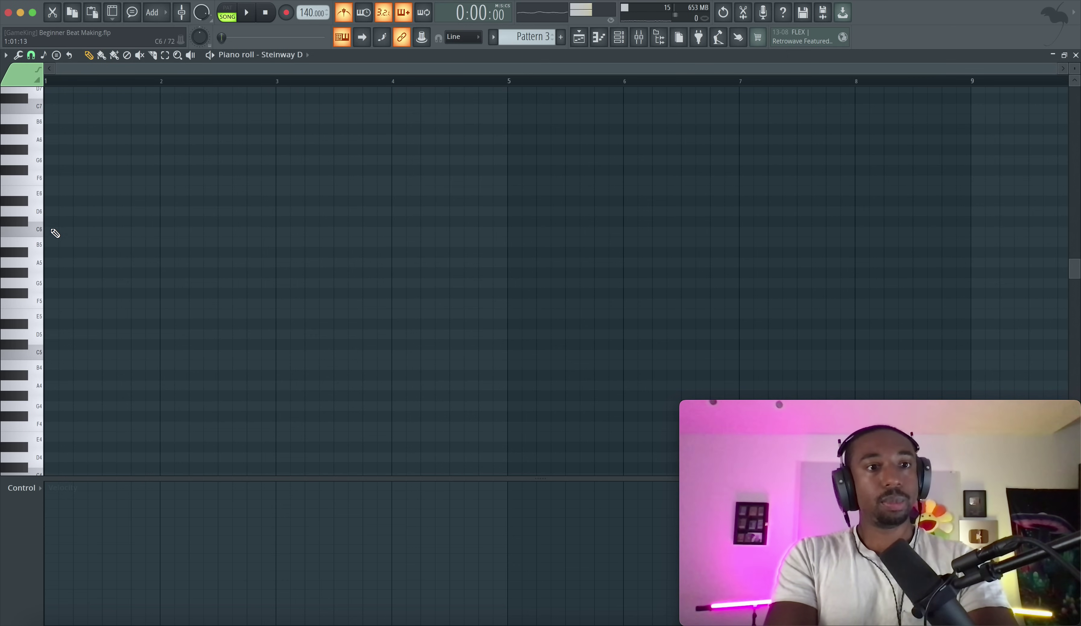
Draw a two-bar B5 note at bar 1 and raise it one octave to B6
click(47, 191)
right_click(58, 194)
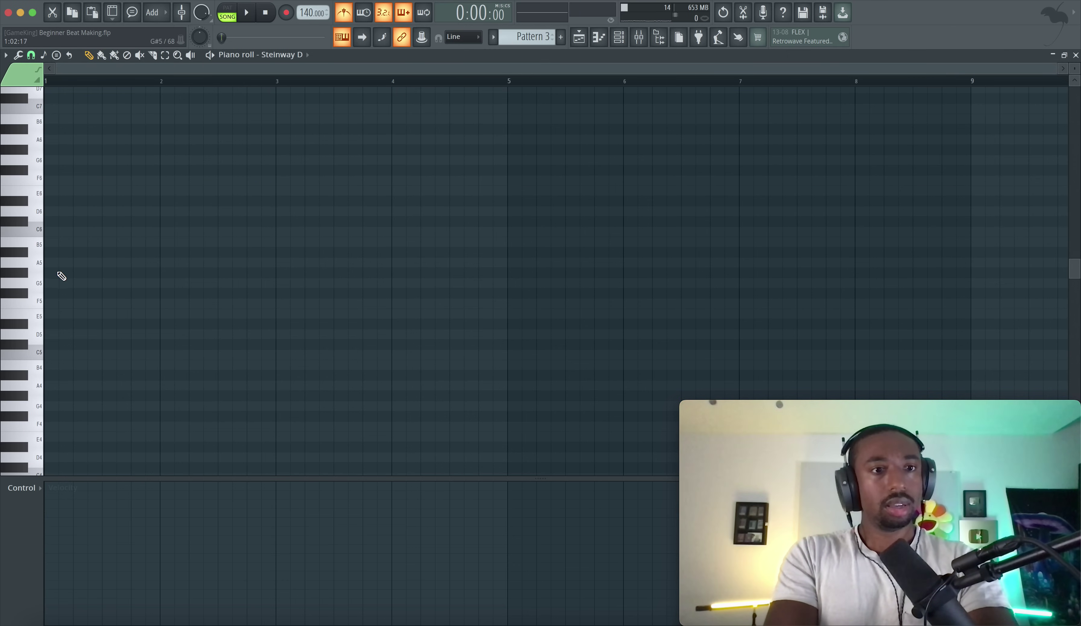
click(51, 317)
click(49, 242)
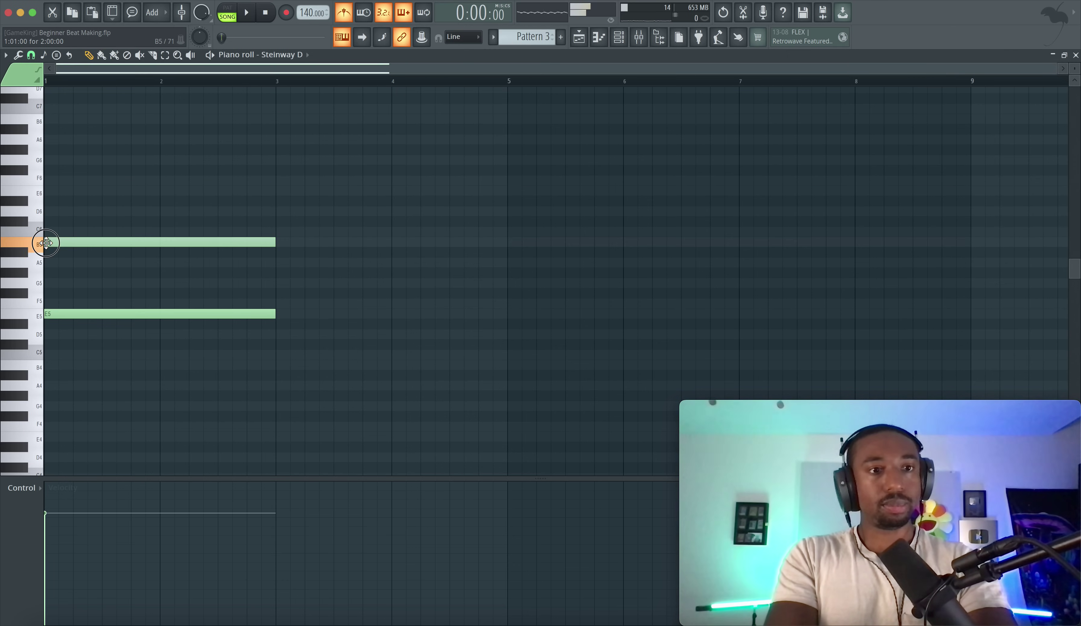
right_click(80, 313)
key(ctrl+a)
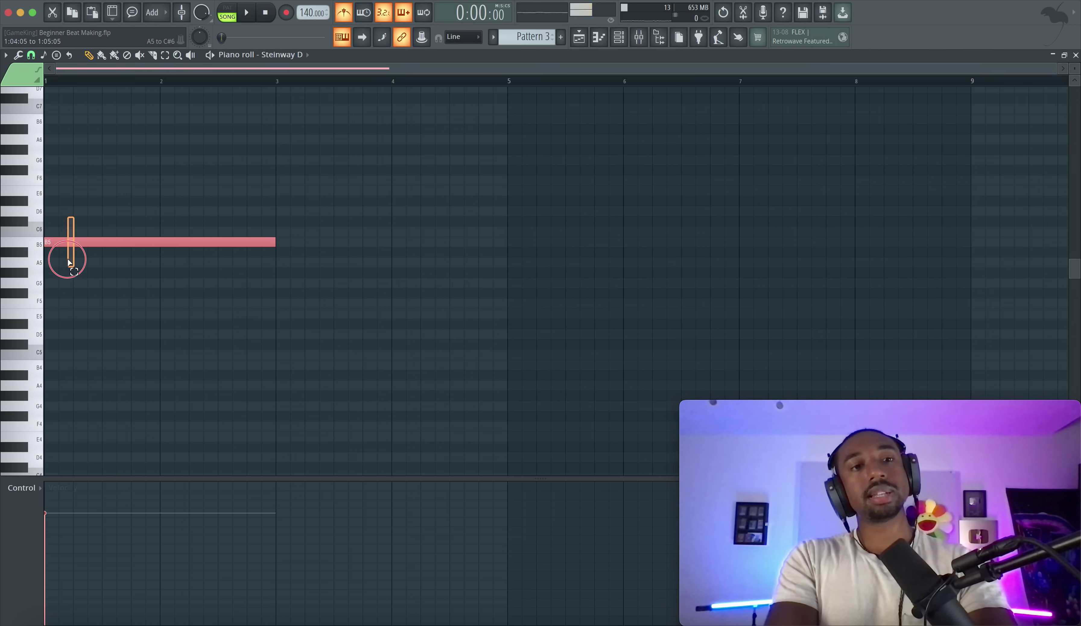
key(ctrl+Up)
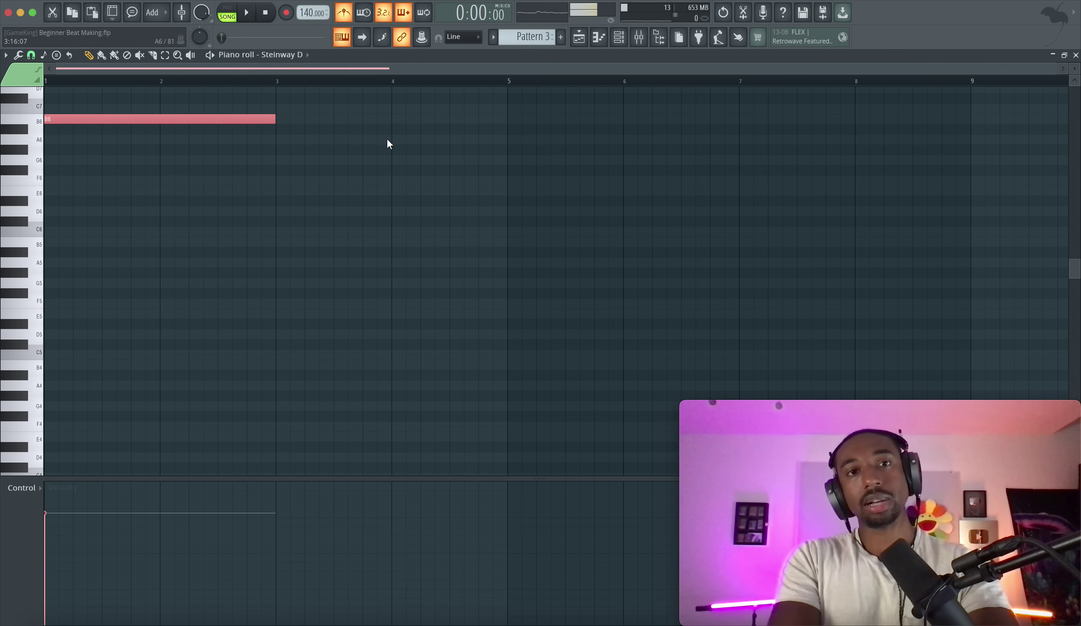
scroll(118, 225, up, 4)
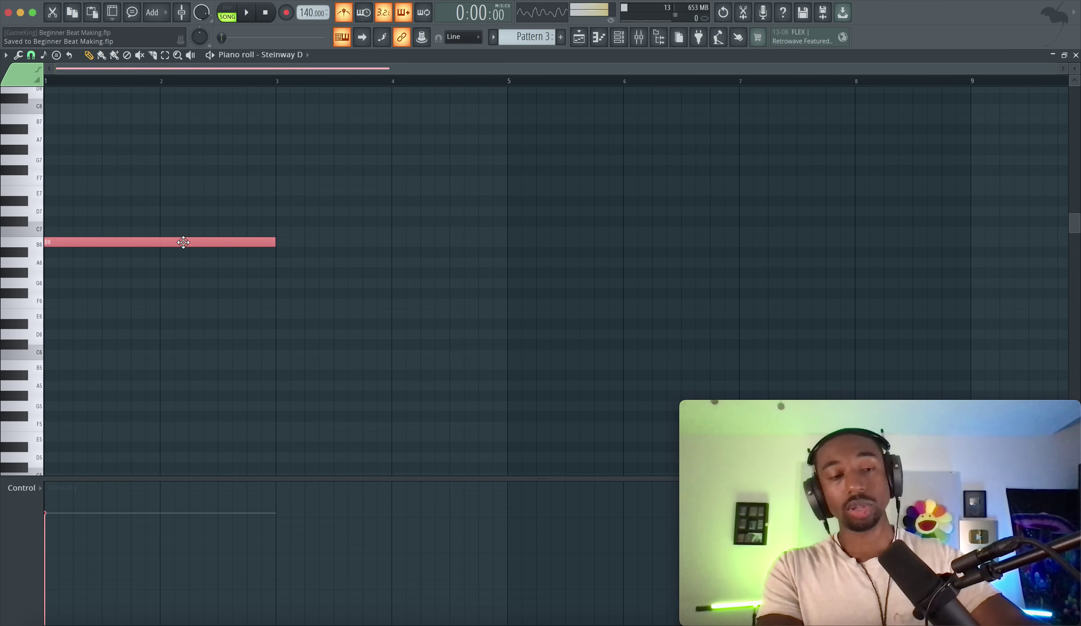
click(180, 291)
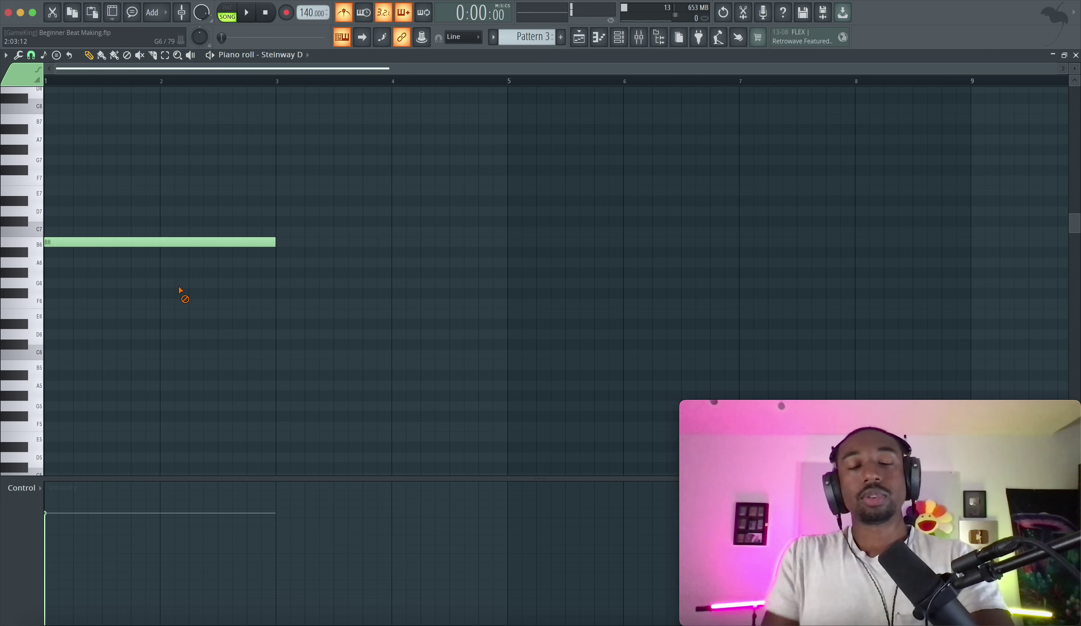
click(136, 244)
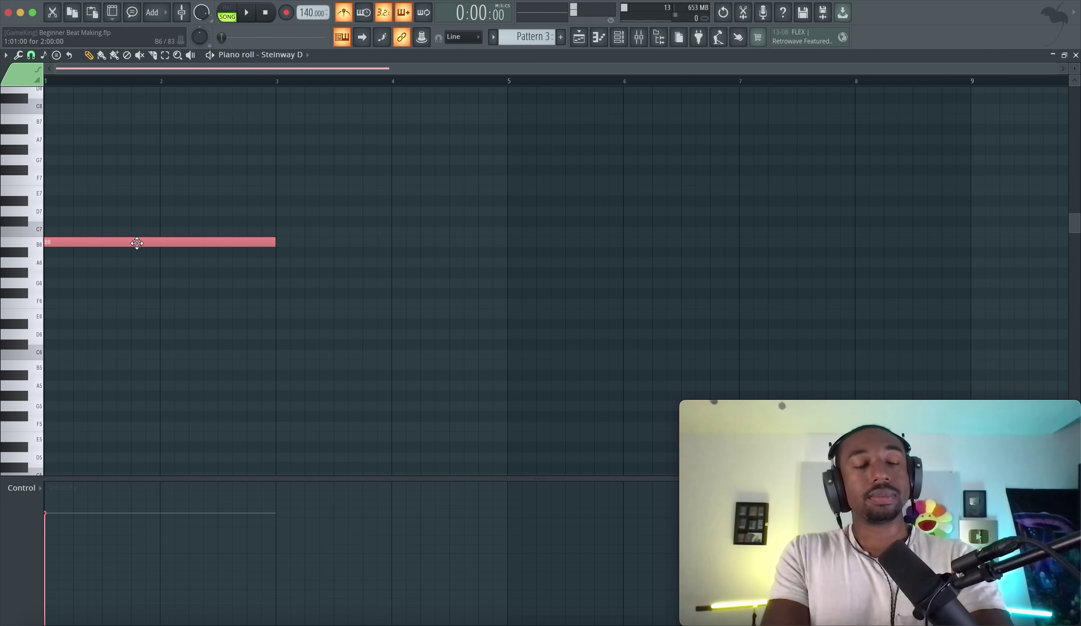
key(space)
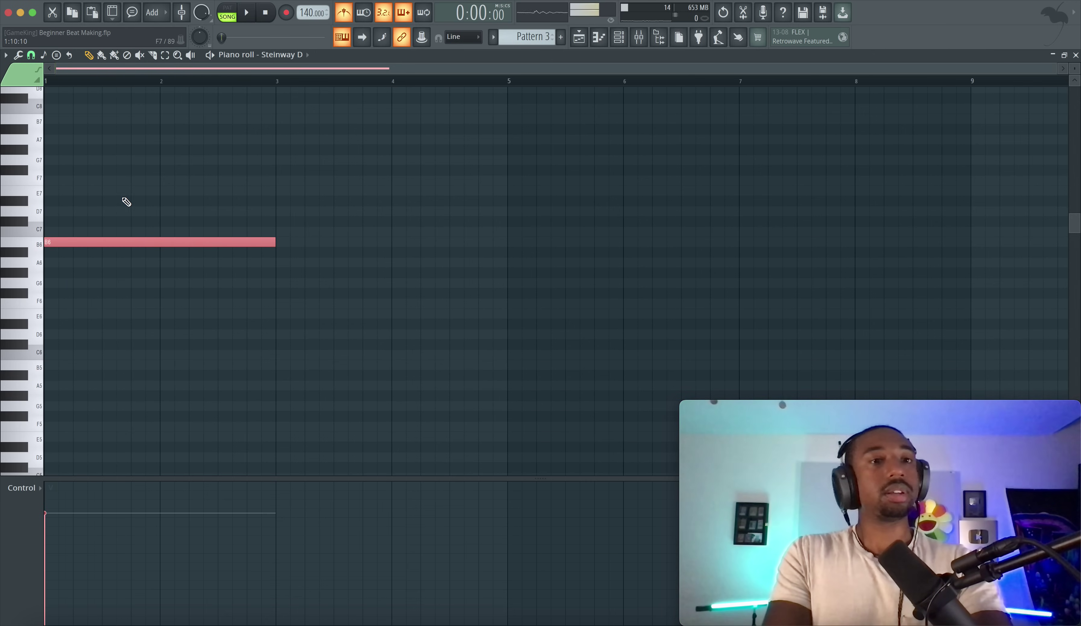
click(103, 230)
click(64, 238)
mouse_move(64, 239)
mouse_down()
mouse_move(149, 244)
mouse_move(60, 235)
mouse_up()
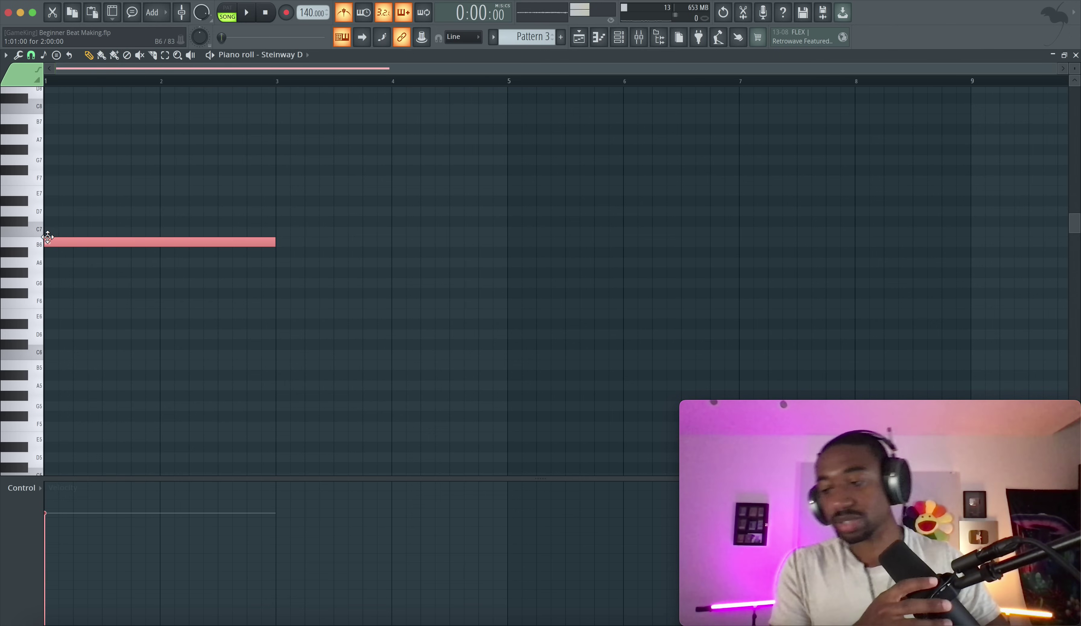
Copy the B6 note to beat 2 of bar 1 and raise the copy seven semitones to F#7
drag(70, 237, 99, 241)
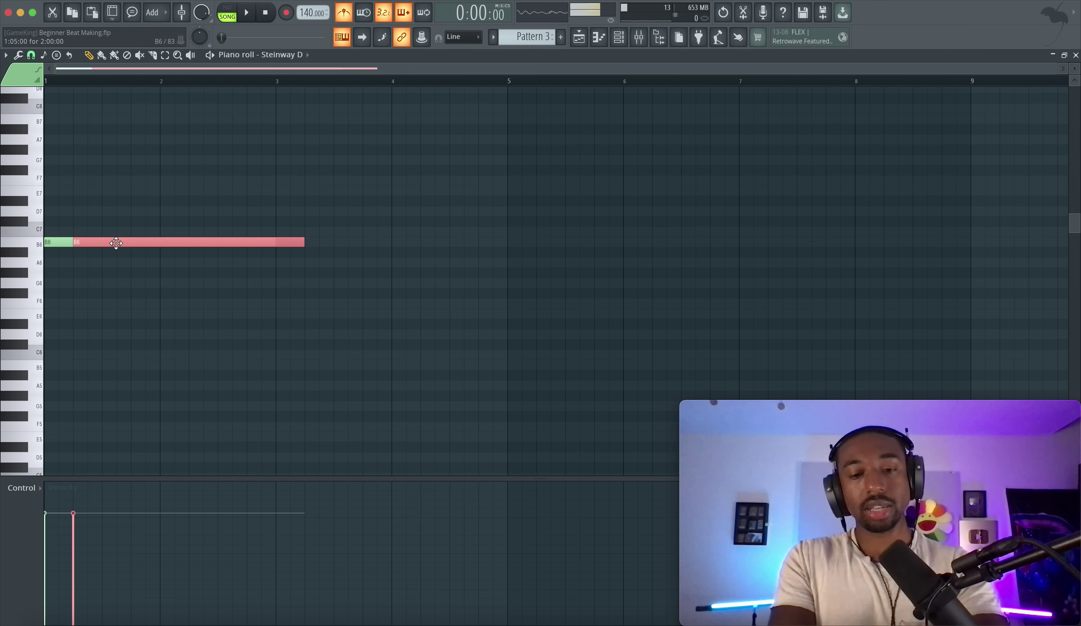
key(shift+Up)
key(shift+Up)
key(shift+Up)
key(shift+Up)
key(shift+Up)
key(shift+Up)
key(shift+Up)
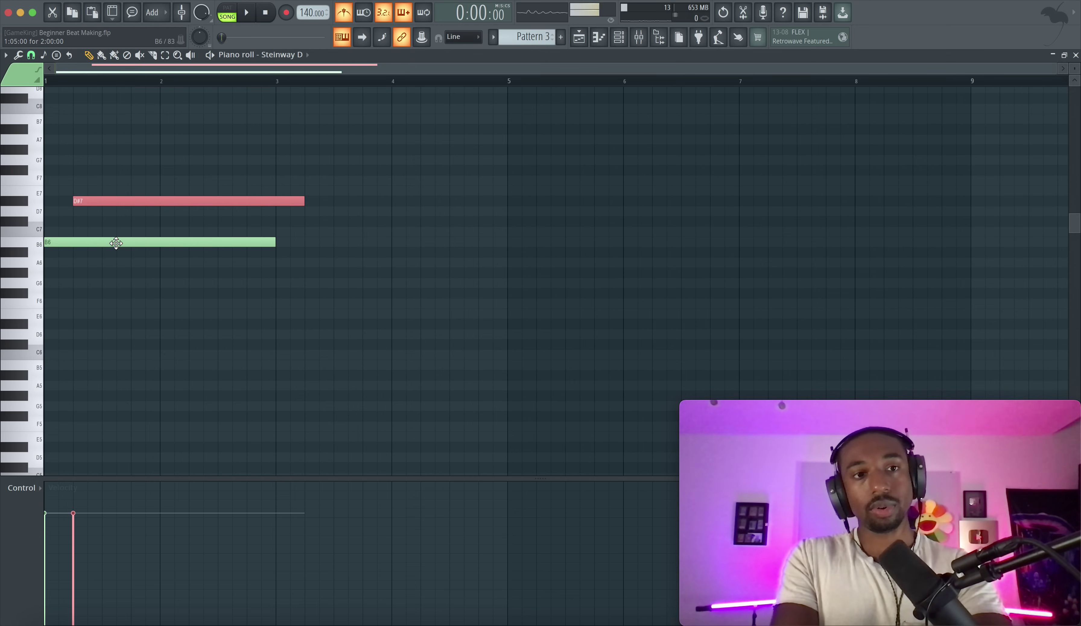
Copy the F#7 note to beat 3 of bar 1, one semitone higher at G7, and play the result
key(space)
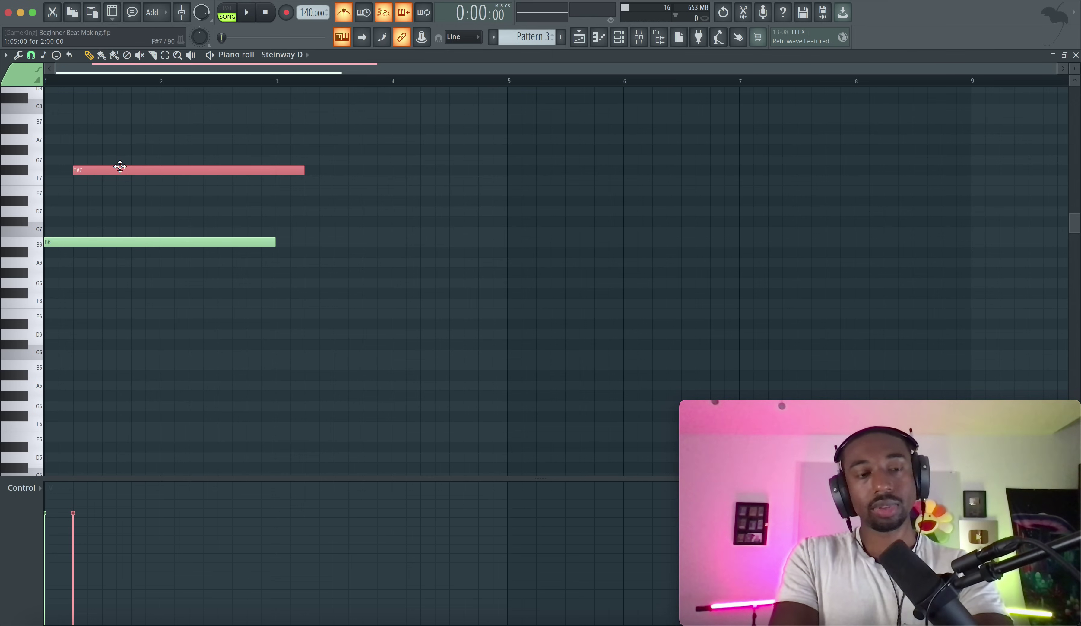
key(space)
shift+drag(104, 171, 132, 159)
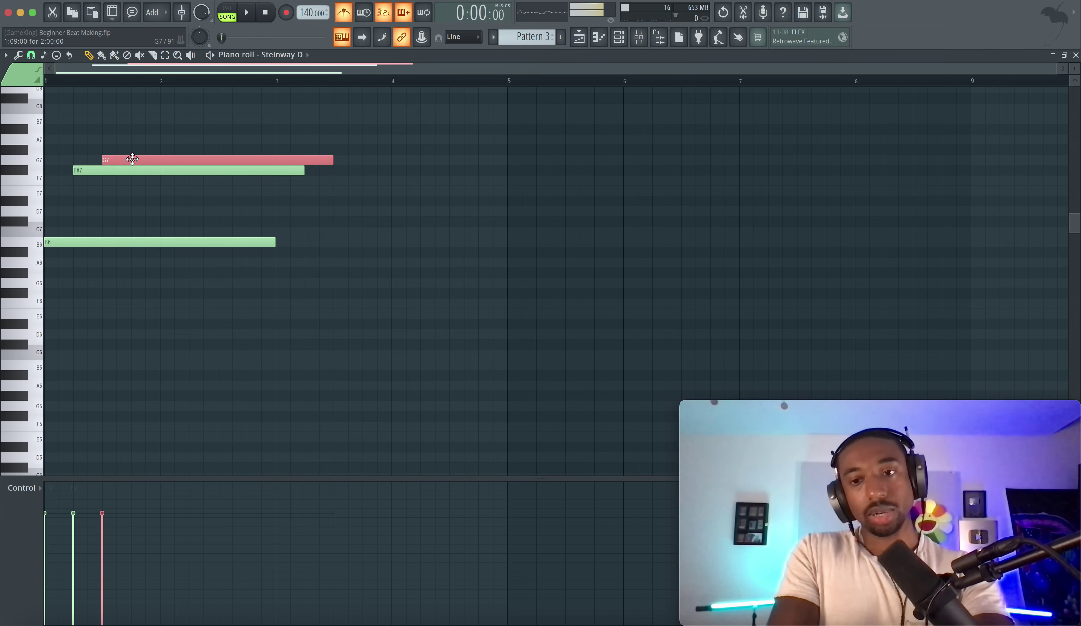
key(space)
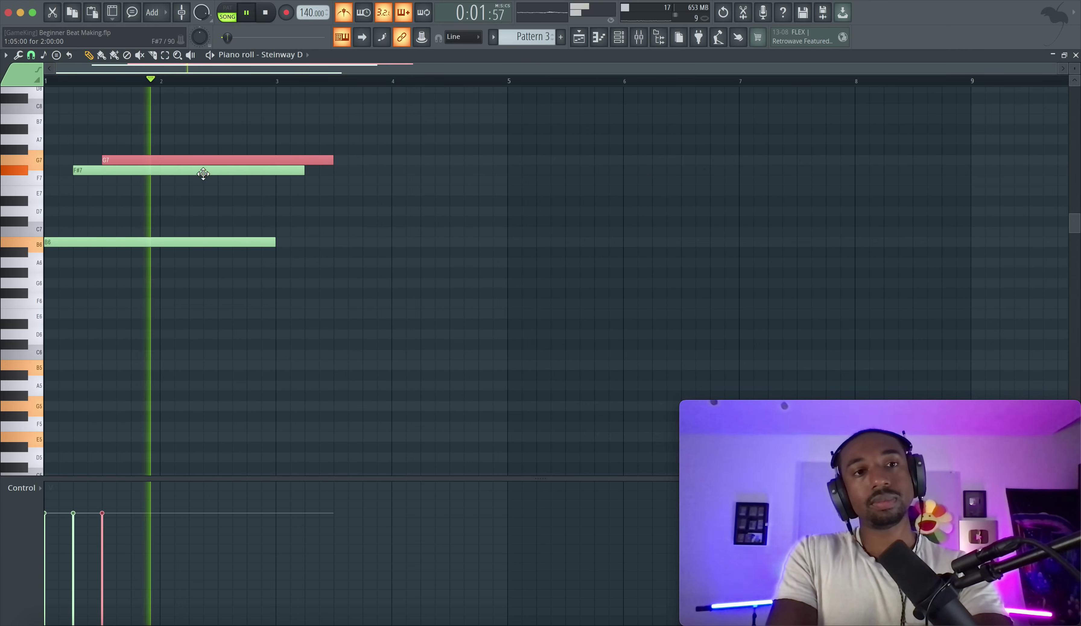
Slice the three notes at the start of bar 3 and delete the ends that extend past it
ctrl+drag(260, 133, 190, 258)
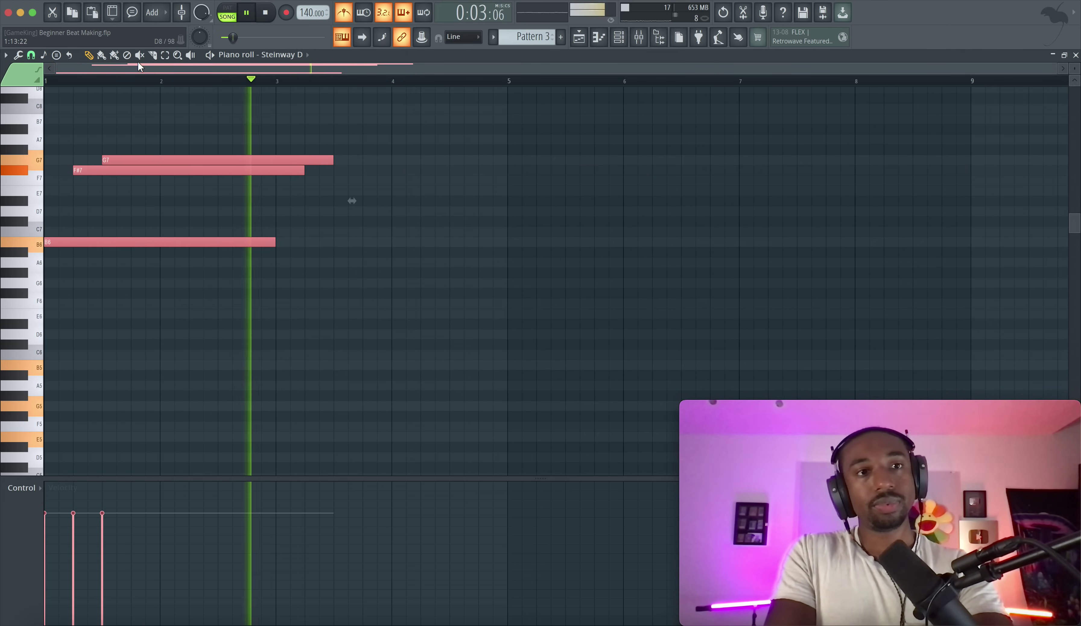
click(153, 55)
key(space)
drag(274, 145, 275, 226)
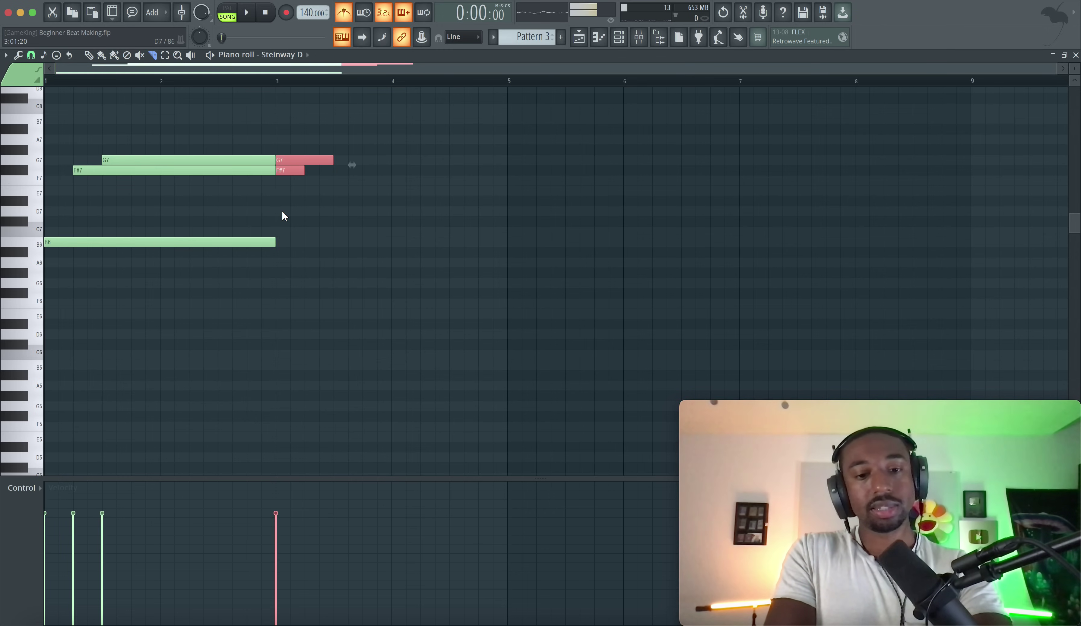
key(Delete)
Duplicate the three-note phrase to bar 3 and raise the copy's lowest note one semitone to C7
ctrl+drag(191, 138, 153, 258)
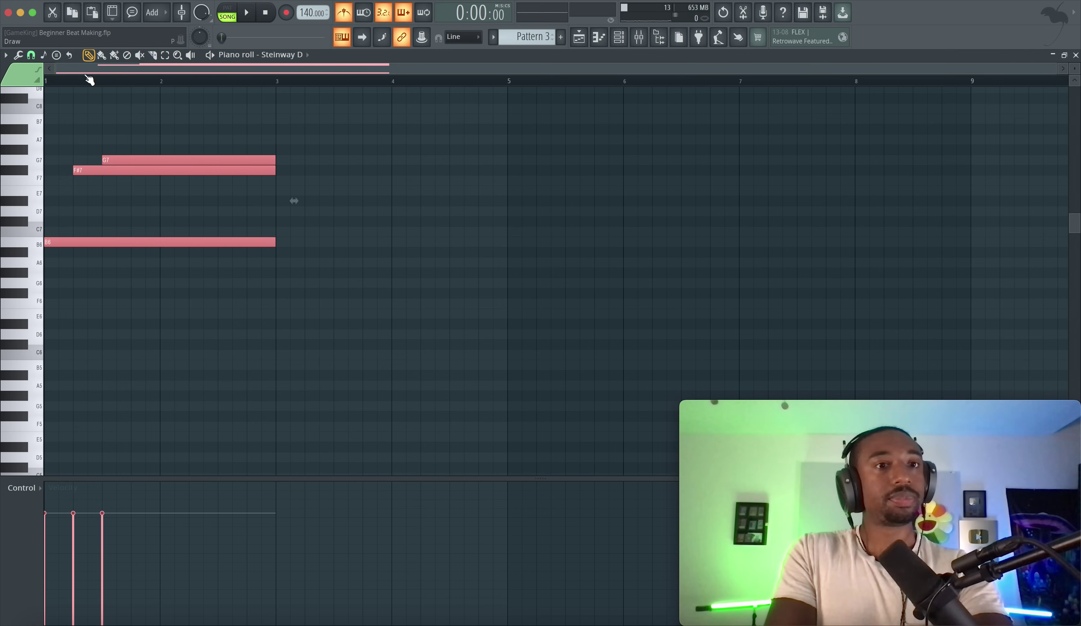
click(88, 55)
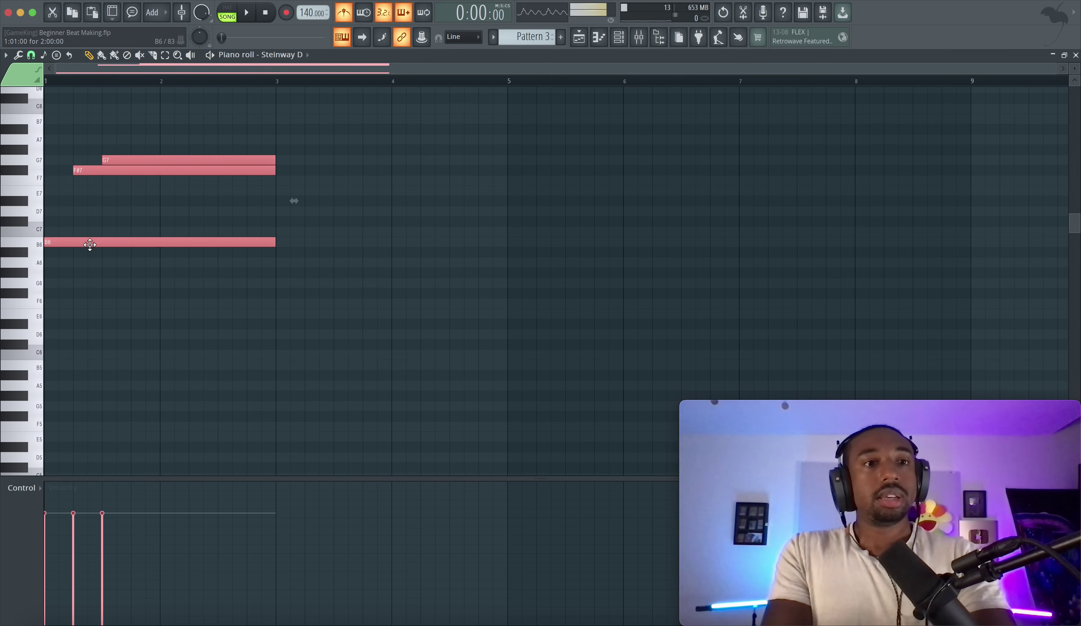
shift+drag(90, 245, 316, 243)
click(312, 282)
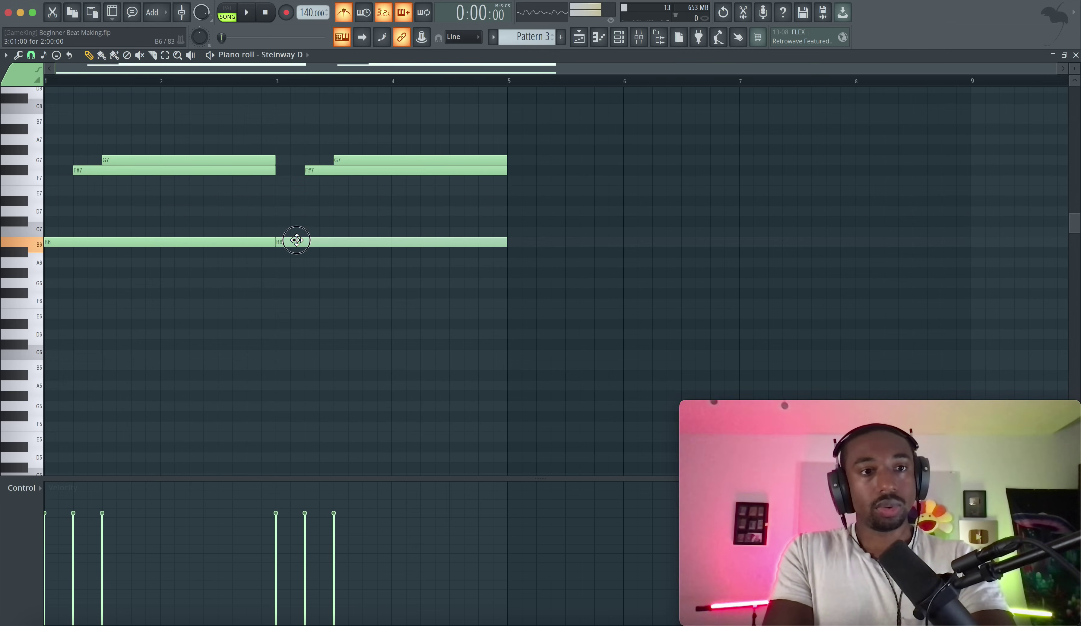
drag(297, 239, 297, 229)
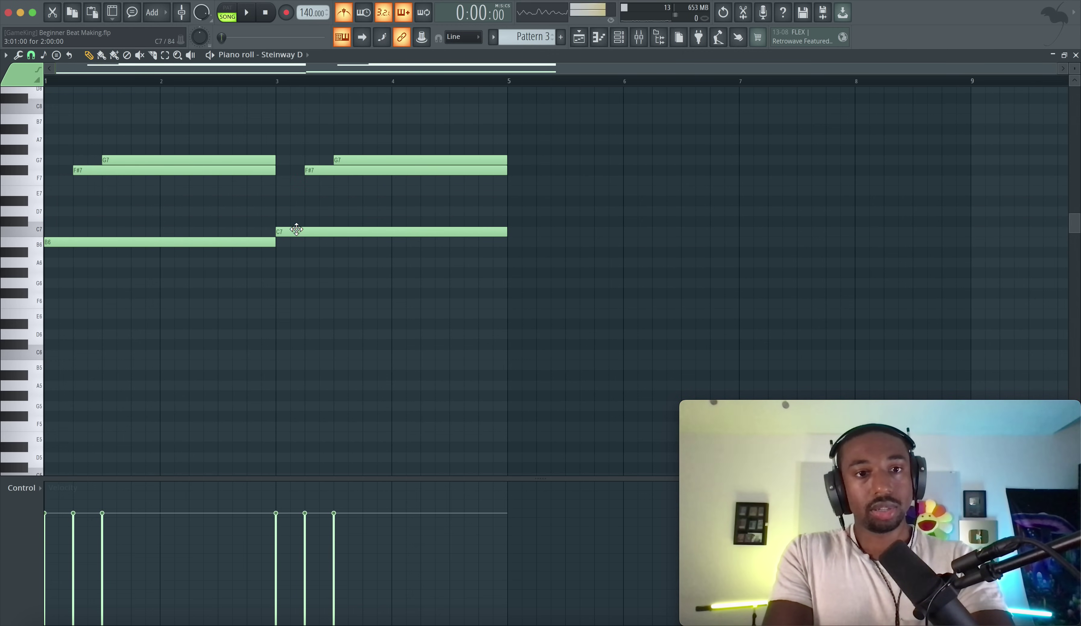
Play the arrangement to check how the bar 3 phrase sounds against the chords
key(space)
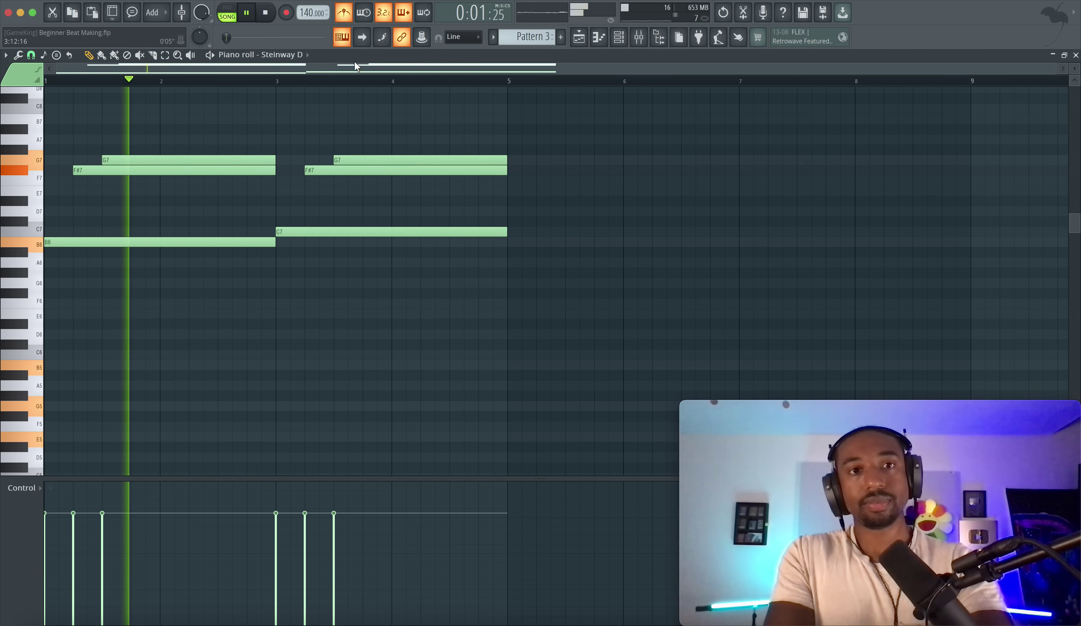
right_click(356, 107)
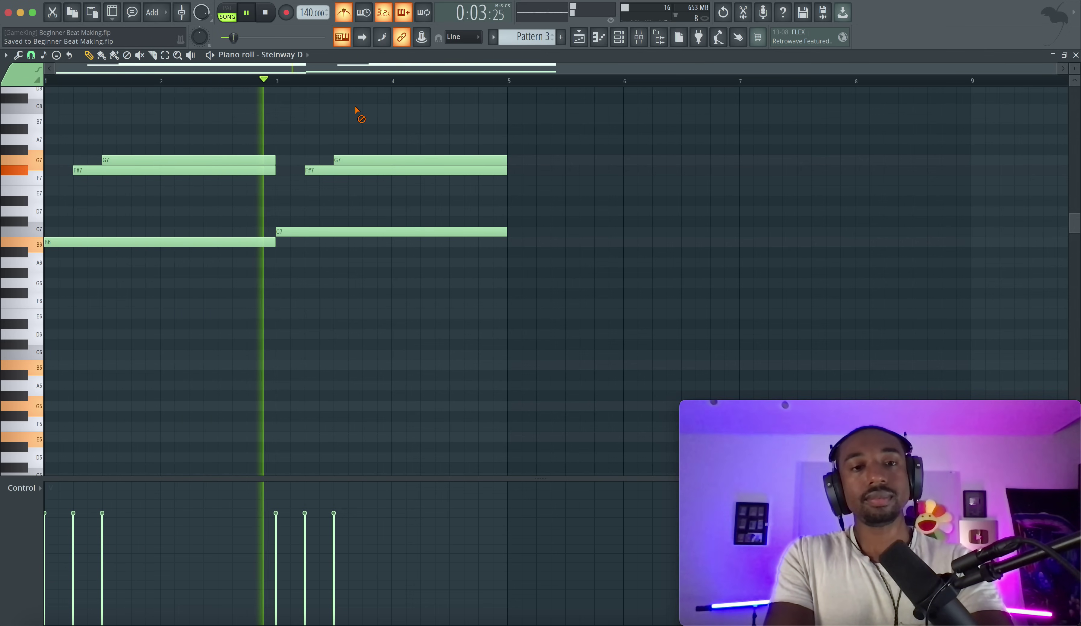
key(space)
key(space)
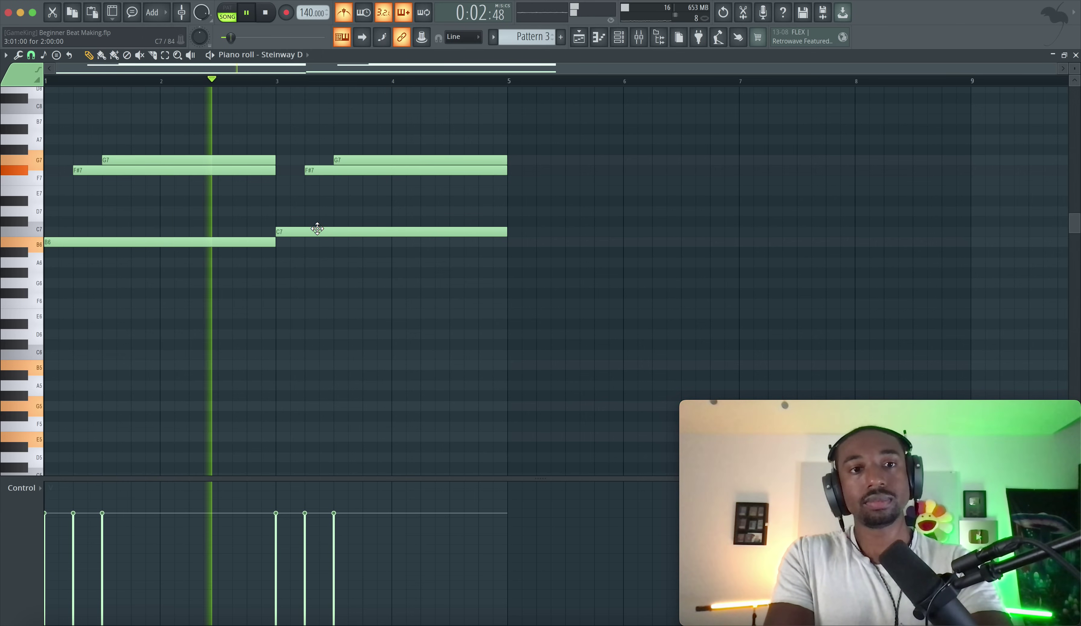
key(space)
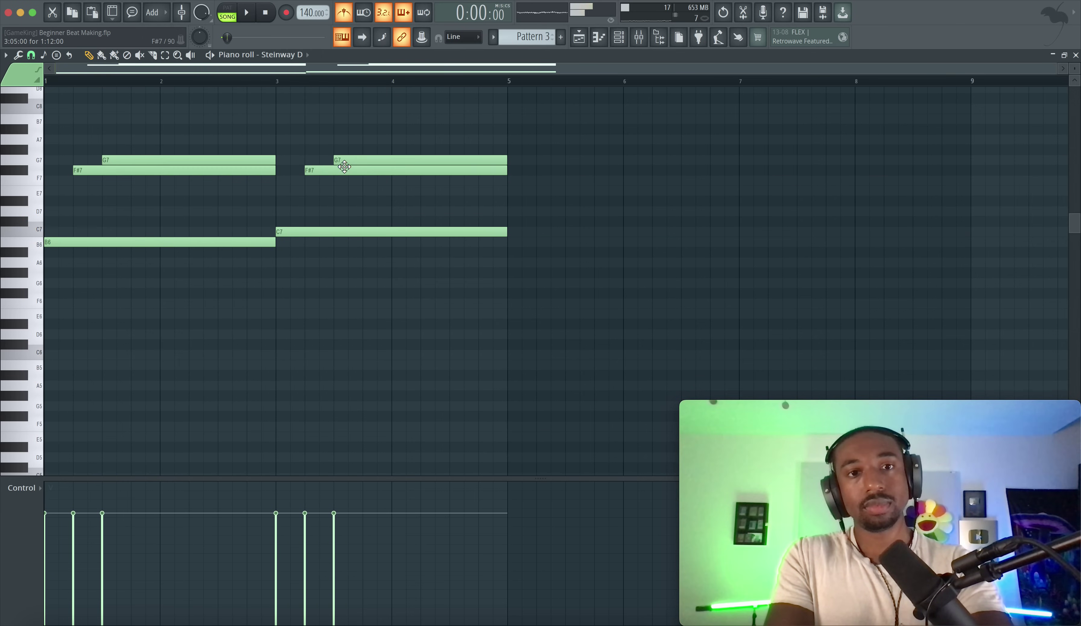
Raise the upper two notes of the bar 3 phrase to A7 and B7, playing the arrangement between changes
drag(340, 168, 345, 127)
key(space)
super+click(328, 170)
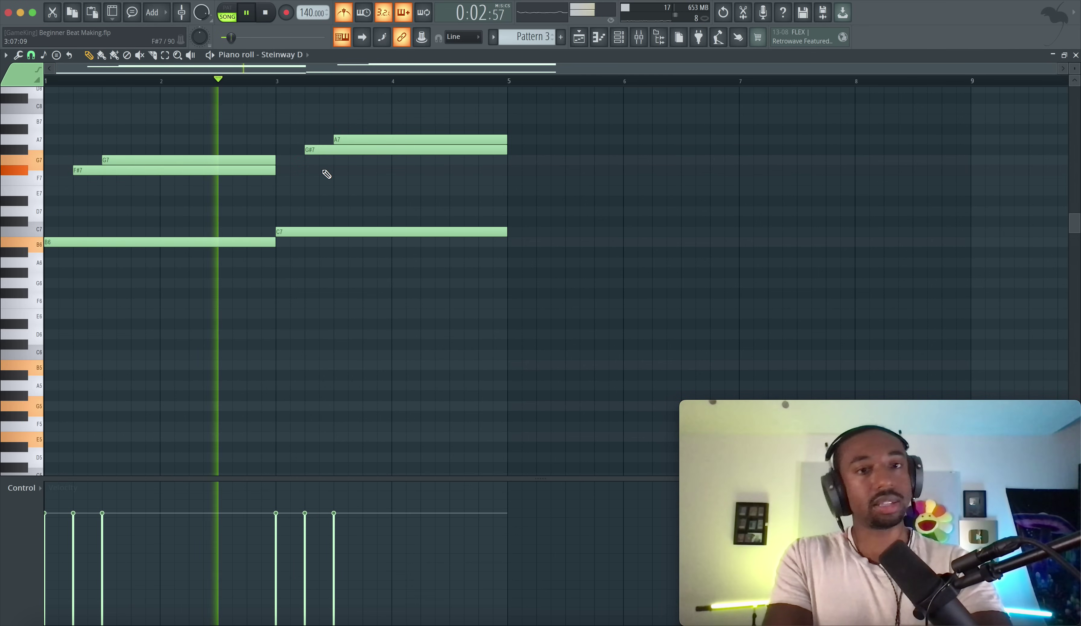
key(space)
drag(329, 150, 344, 116)
Play the arrangement to check the topline melody and turn off the metronome
key(space)
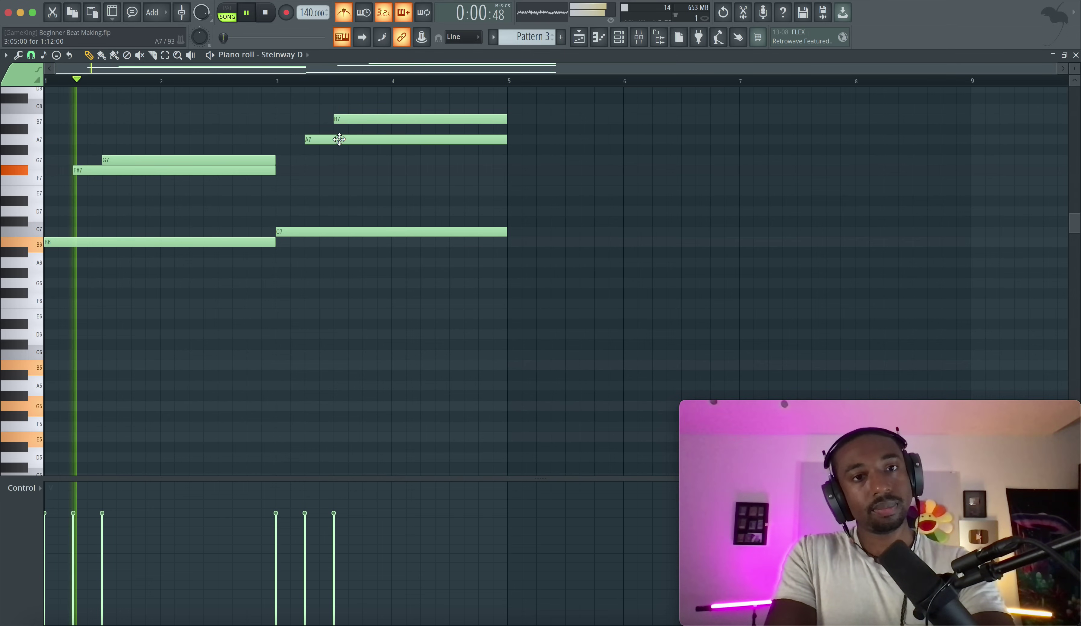
click(343, 14)
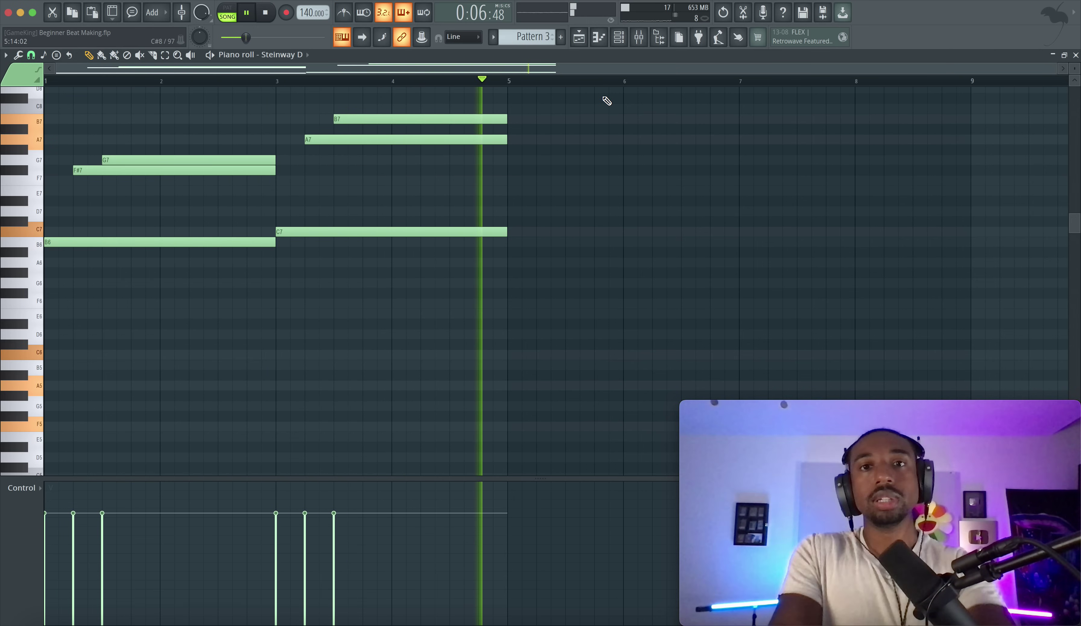
key(space)
Add three more Pattern 3 clips at bars 5, 9 and 13 on the playlist's Topline track
click(578, 38)
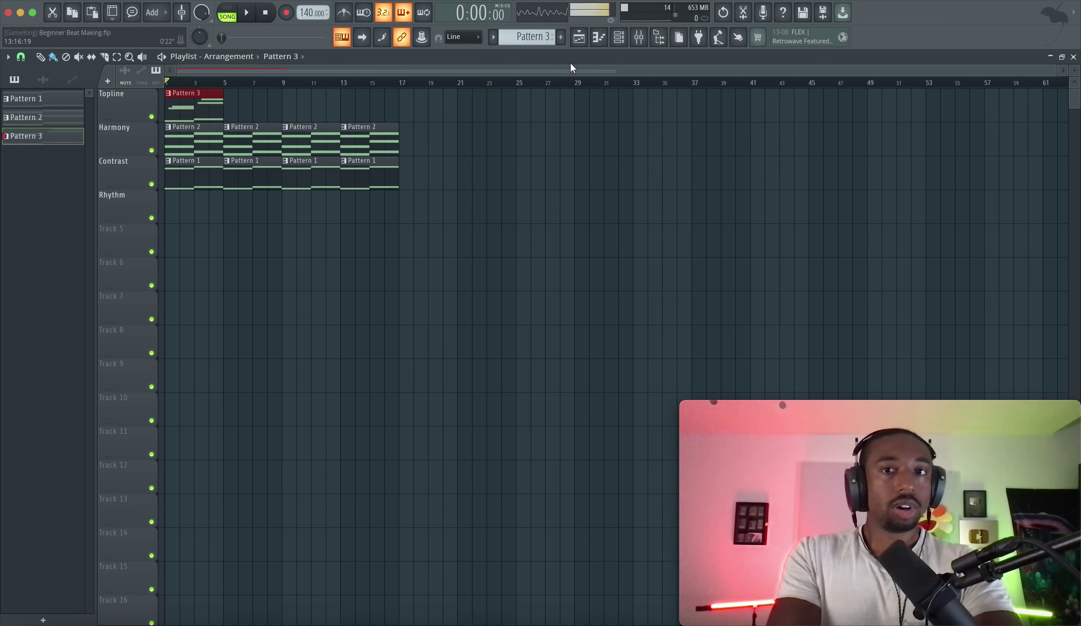
click(233, 109)
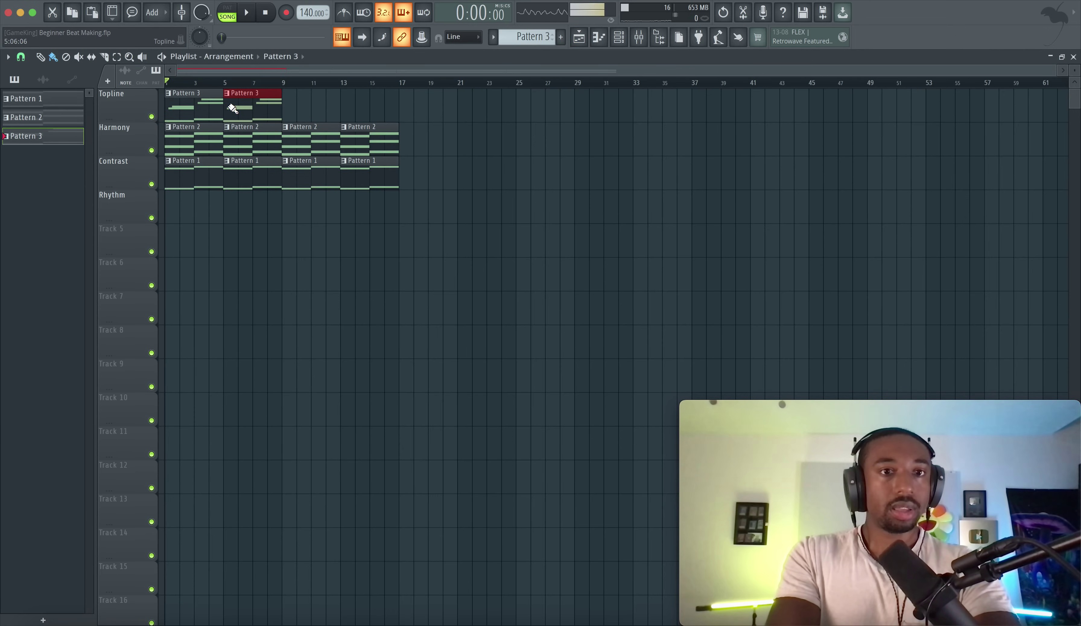
click(299, 111)
click(366, 108)
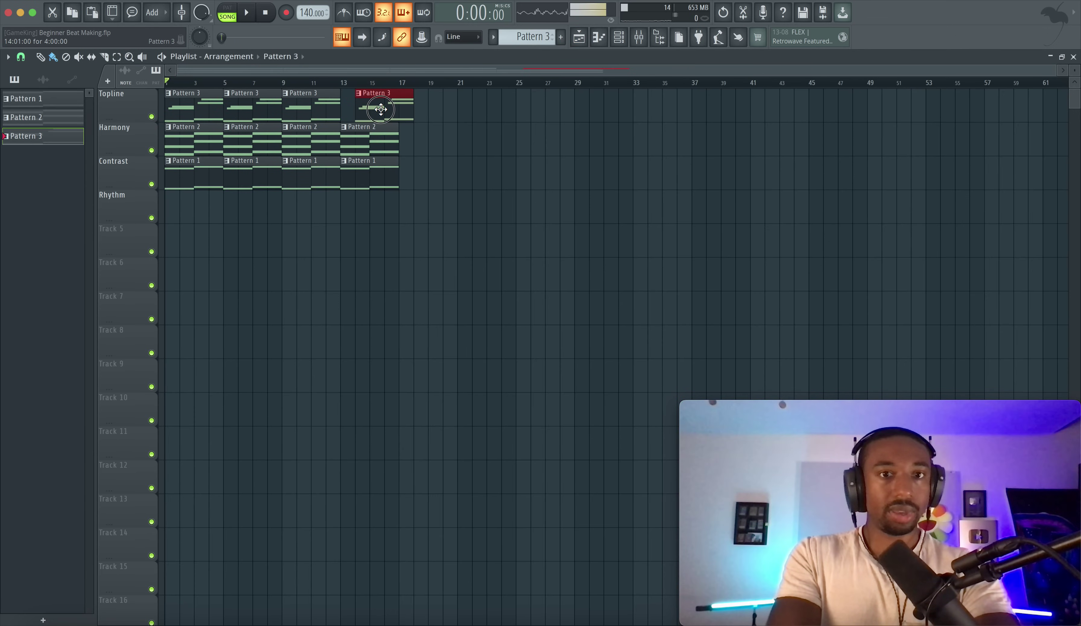
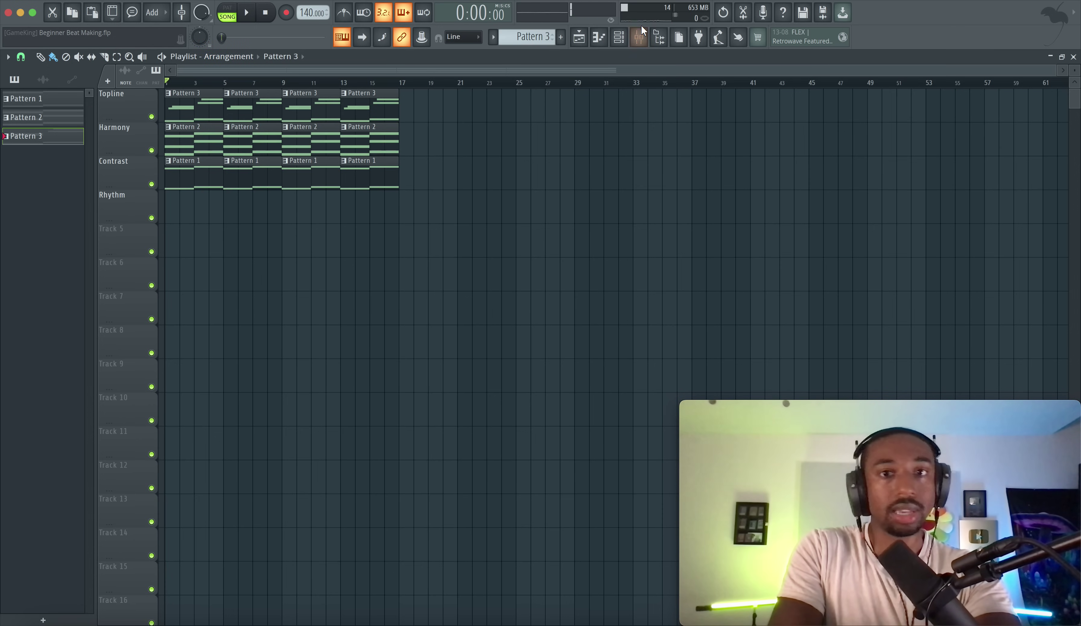
Show the browser and expand Packs > Legacy > Drums > Vintage to list its drum samples
click(658, 37)
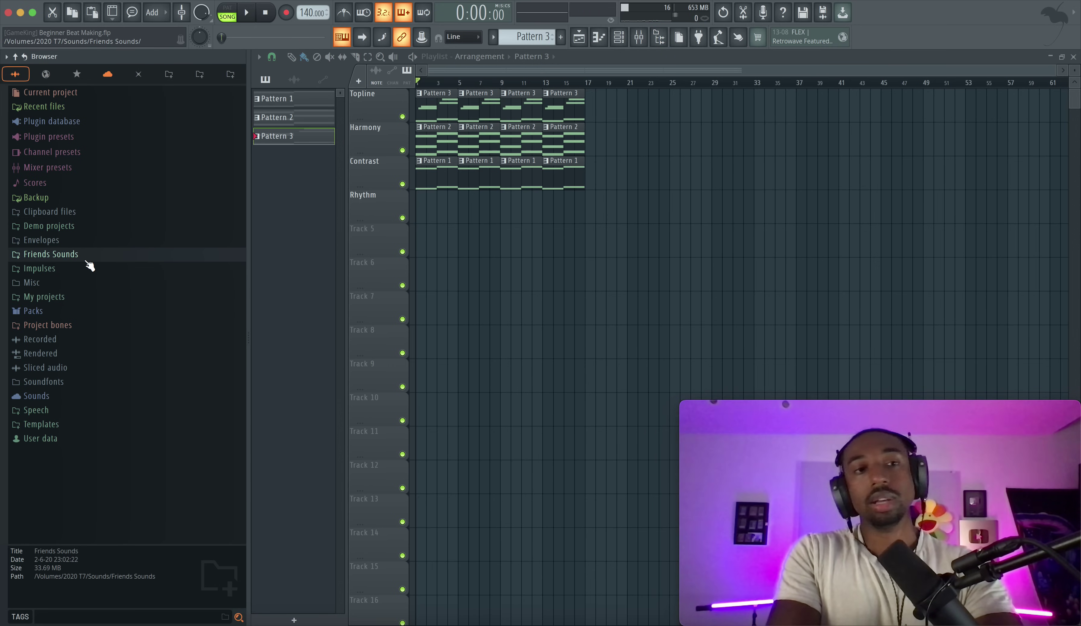
right_click(570, 232)
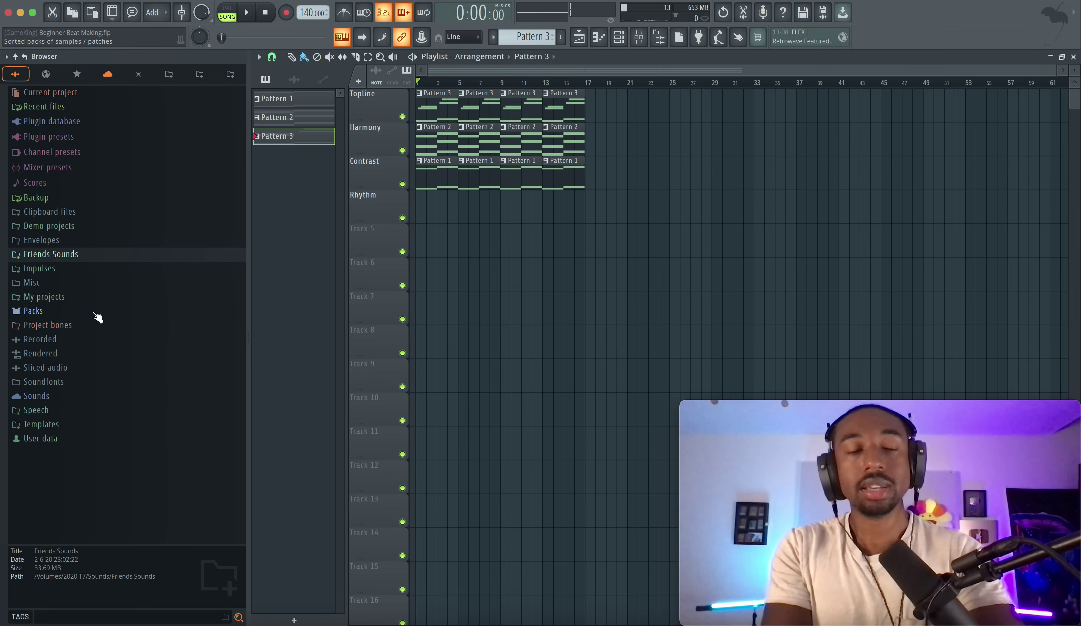
click(69, 315)
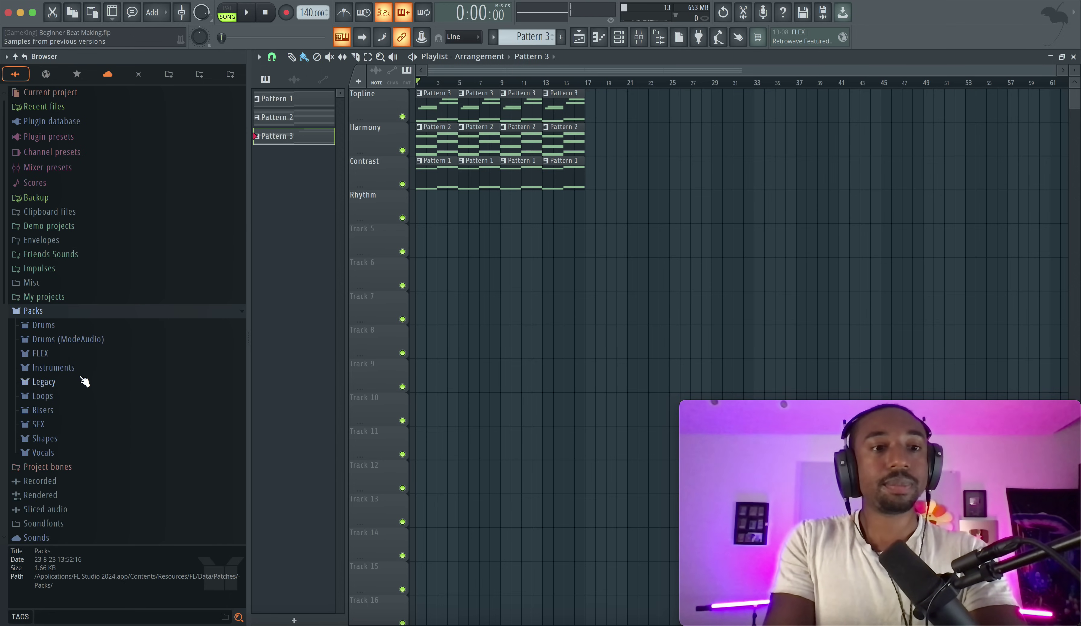
click(70, 382)
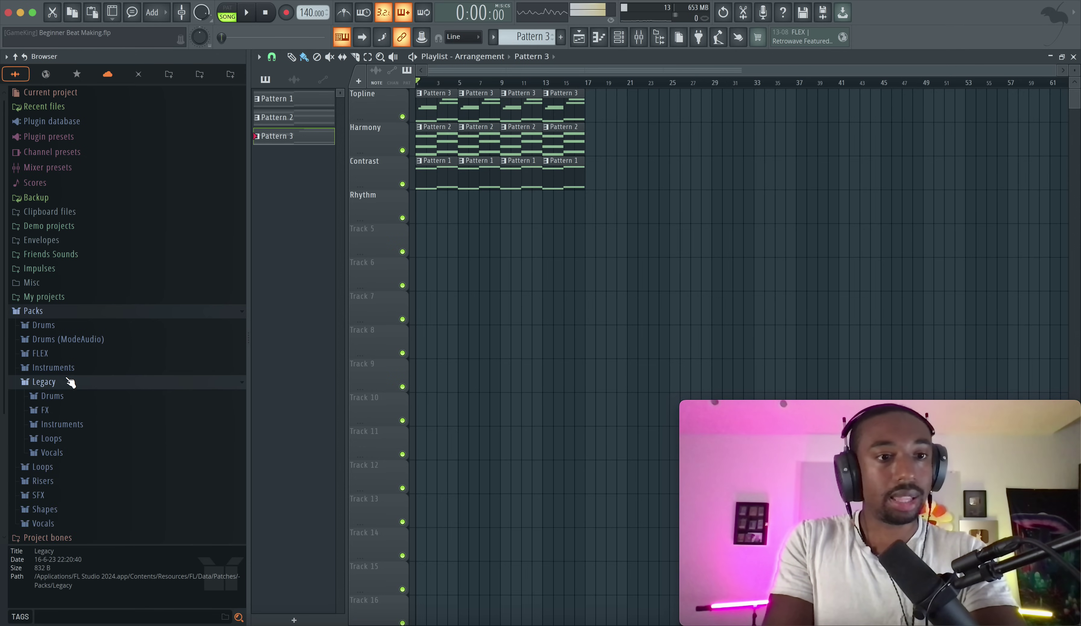
click(71, 398)
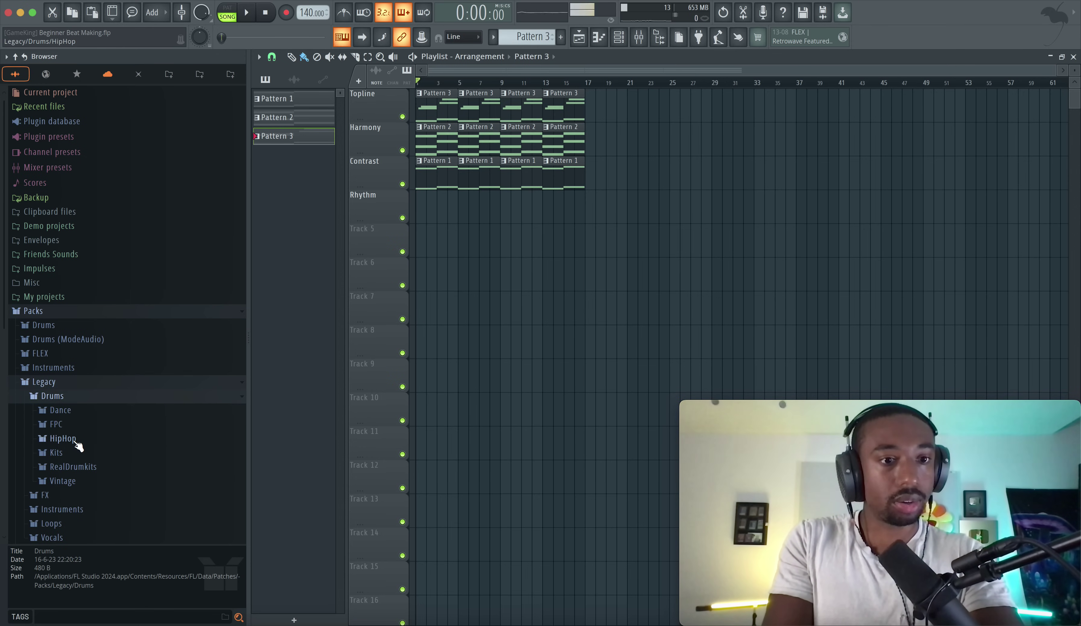
click(68, 485)
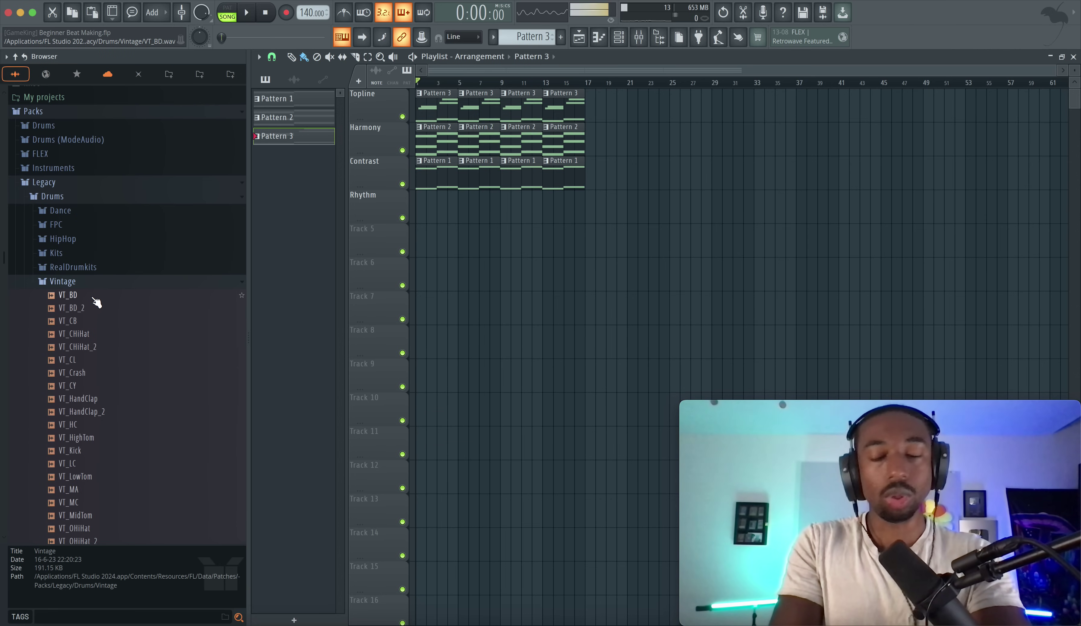
Audition the Vintage drum samples one after another, from VT_BD down to VT_LowTom
key(Down)
key(Down)
key(Down)
key(Down)
key(Down)
key(Down)
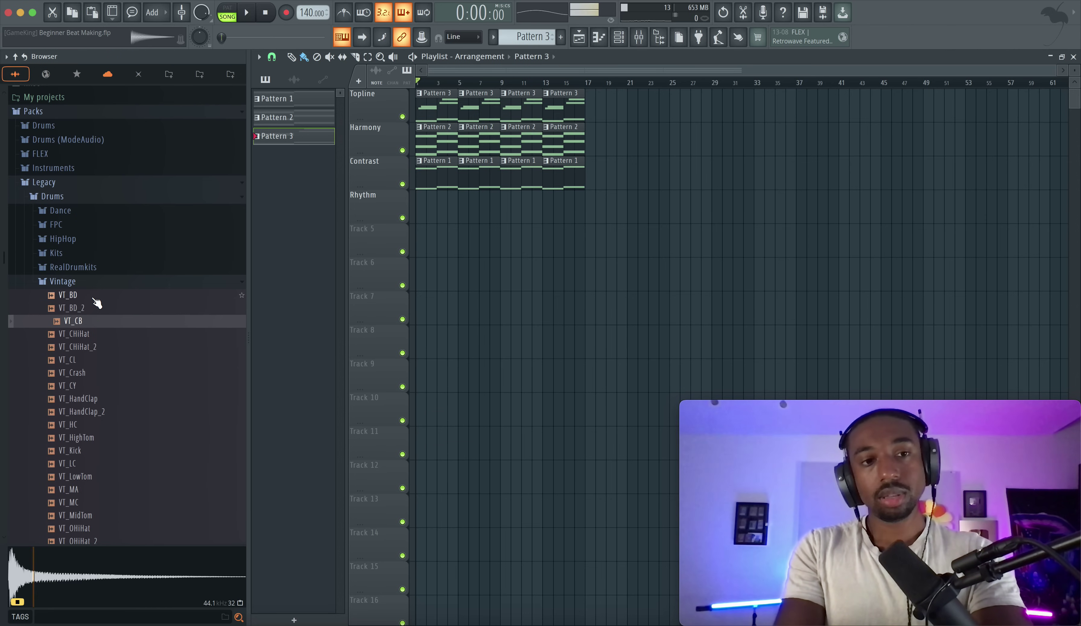
key(Down)
key(Down)
key(Down)
key(Down)
key(Down)
key(Down)
key(Down)
key(Down)
key(Down)
key(Down)
key(Down)
key(Down)
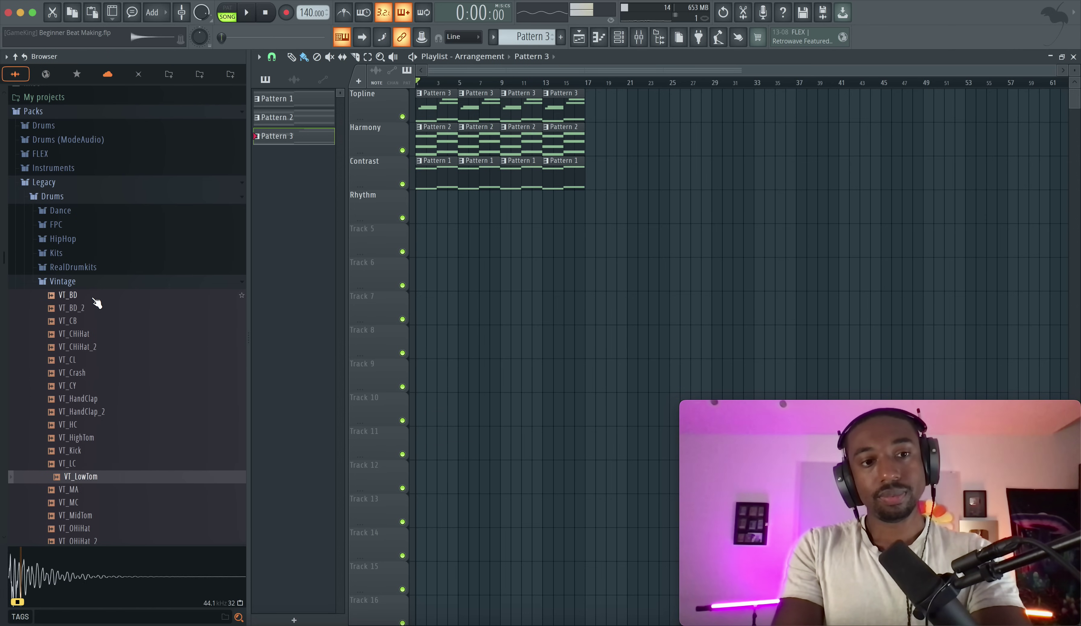
Collapse the Vintage sample folder and look over the browser's other folders and sound packs
click(90, 286)
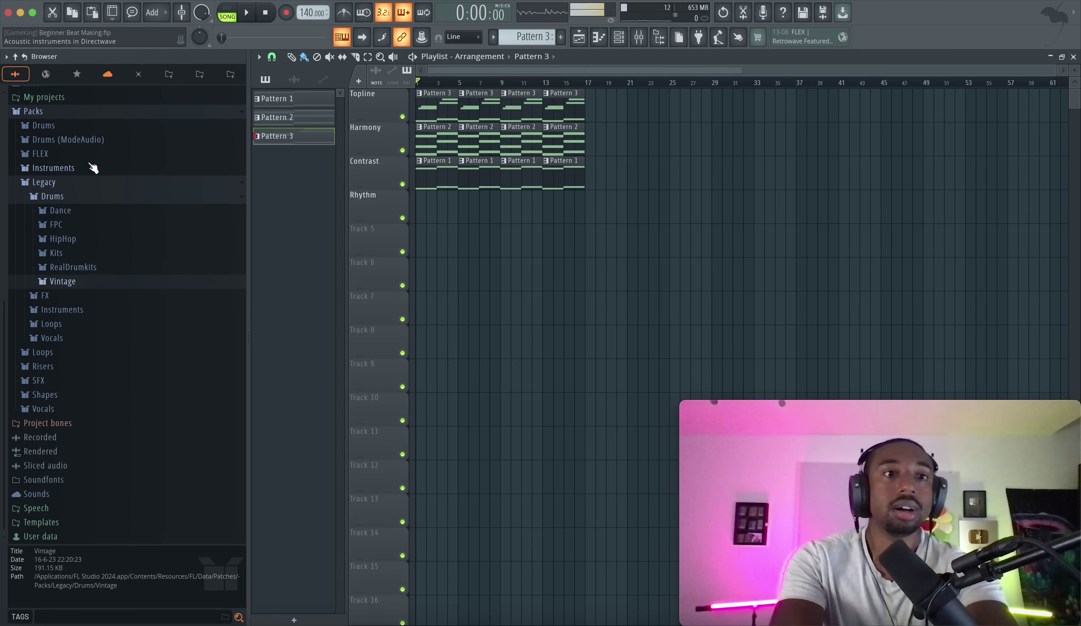
scroll(62, 124, up, 5)
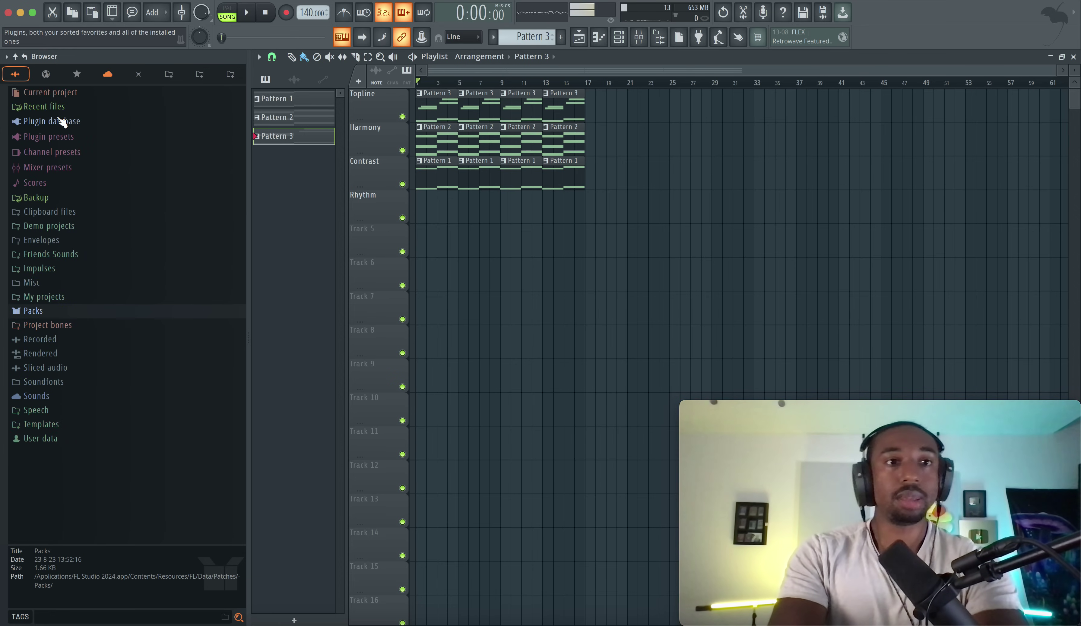
click(66, 120)
scroll(58, 319, down, 5)
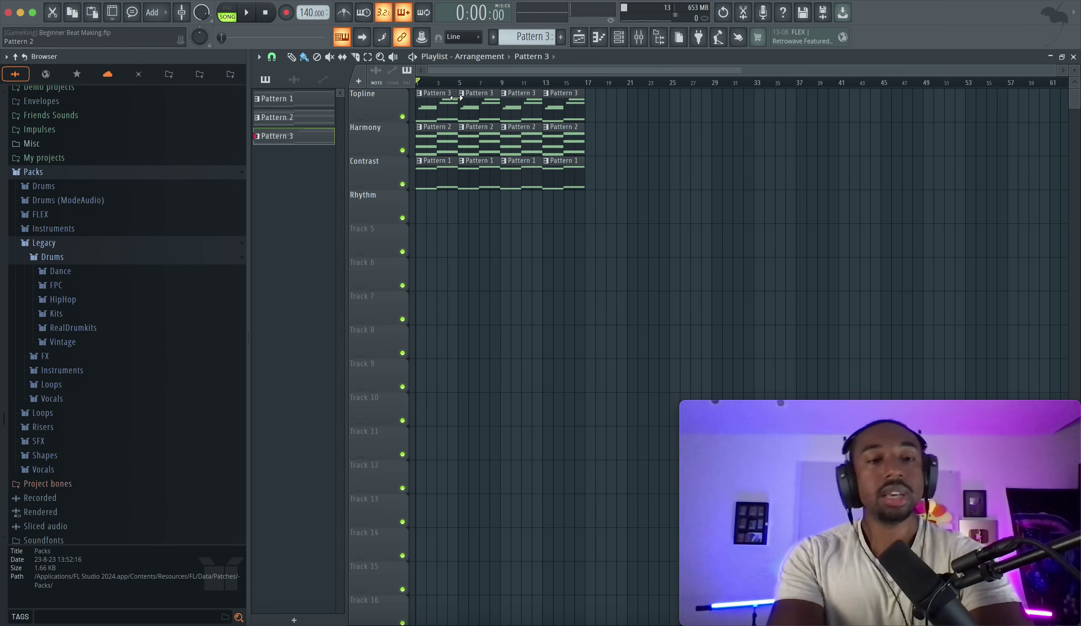
Show the channel rack and collapse the expanded Drums and Packs folders in the browser
click(620, 44)
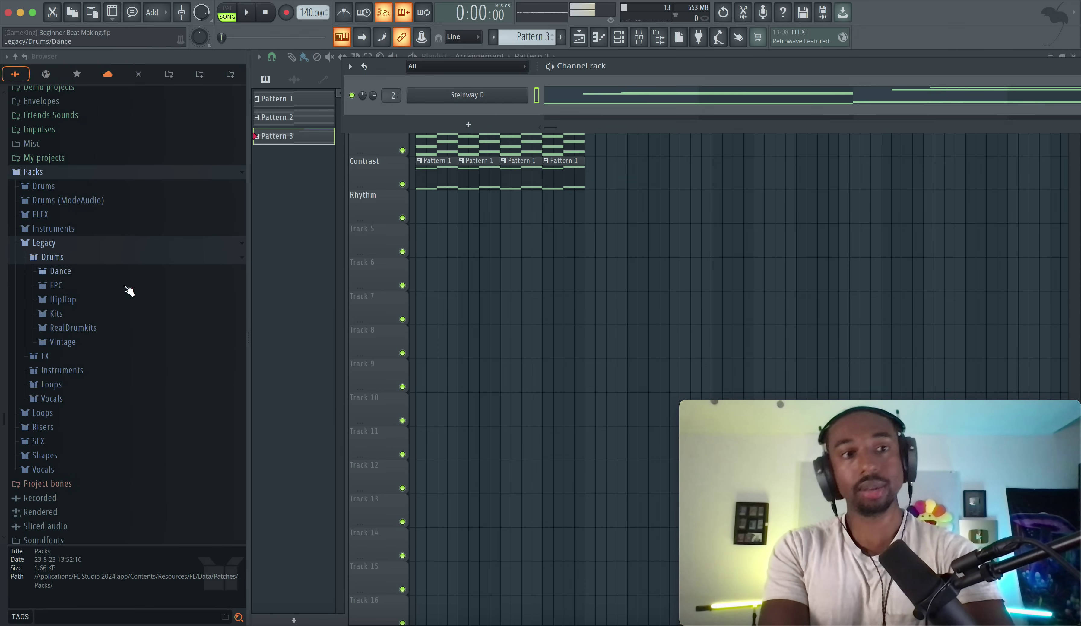
click(42, 260)
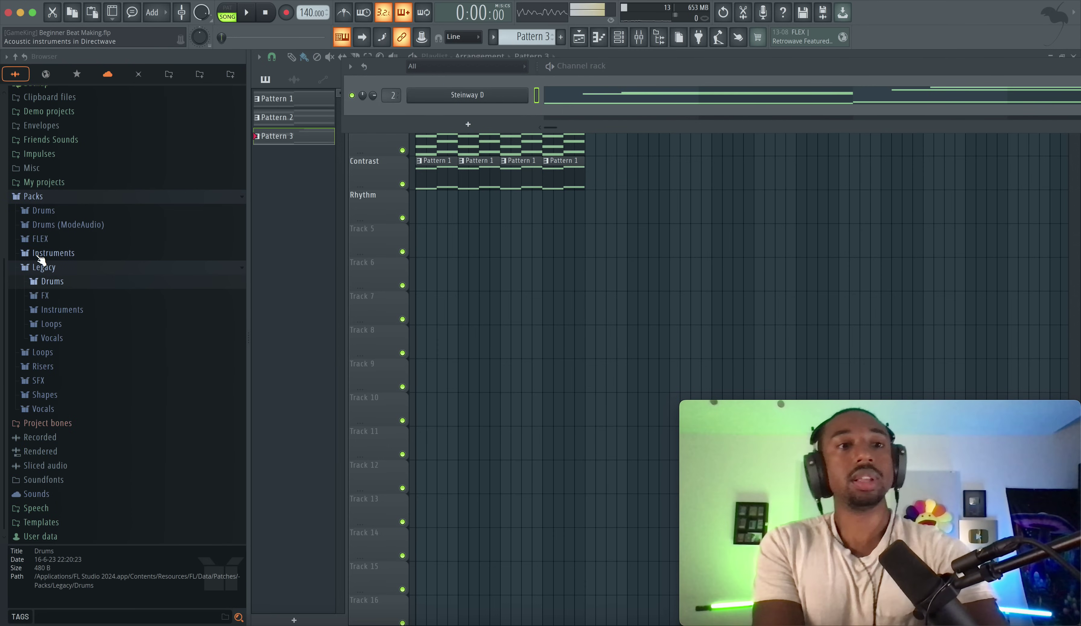
click(96, 193)
key(space)
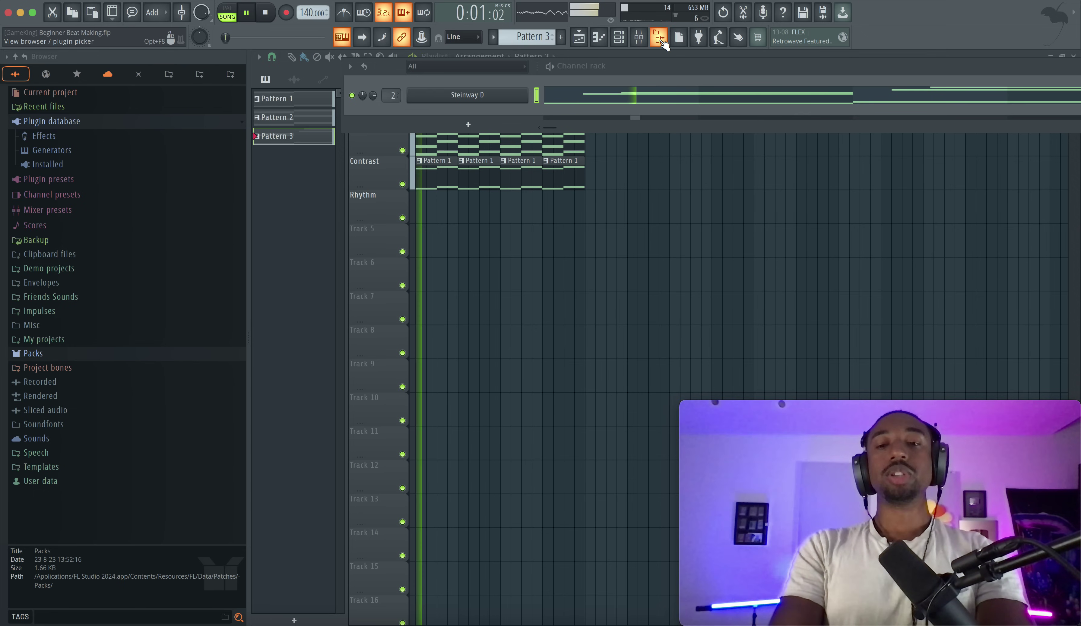
Hide the browser and bring it back, and stop the playback
right_click(627, 259)
click(663, 43)
click(664, 43)
key(space)
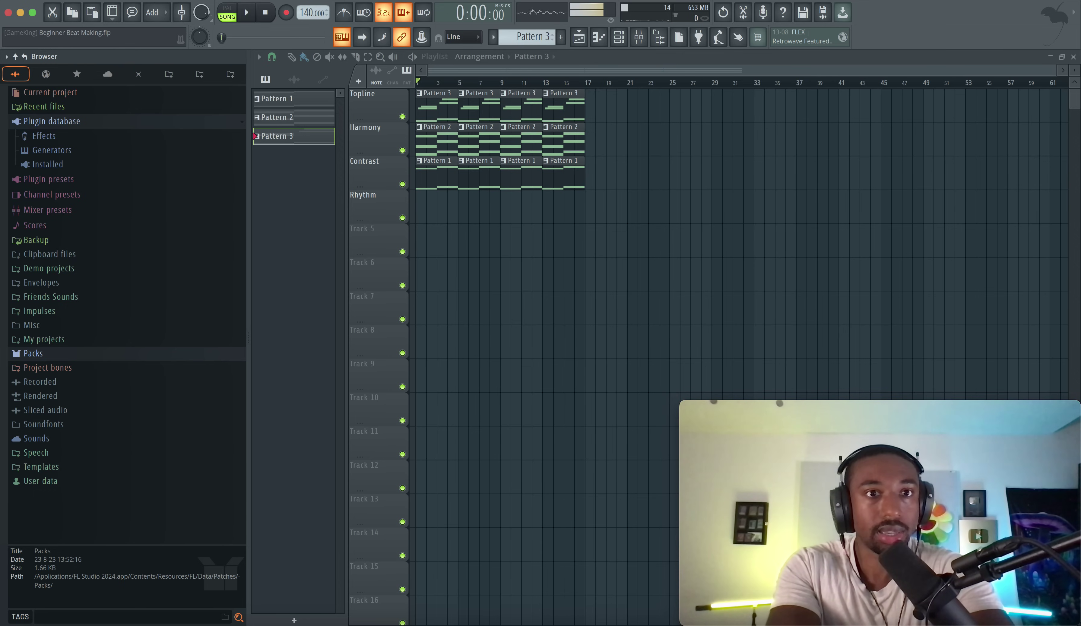
Add the Friends Sounds folder from Sounds on the 2020 T7 drive as an extra browser search folder in the file settings
click(234, 1)
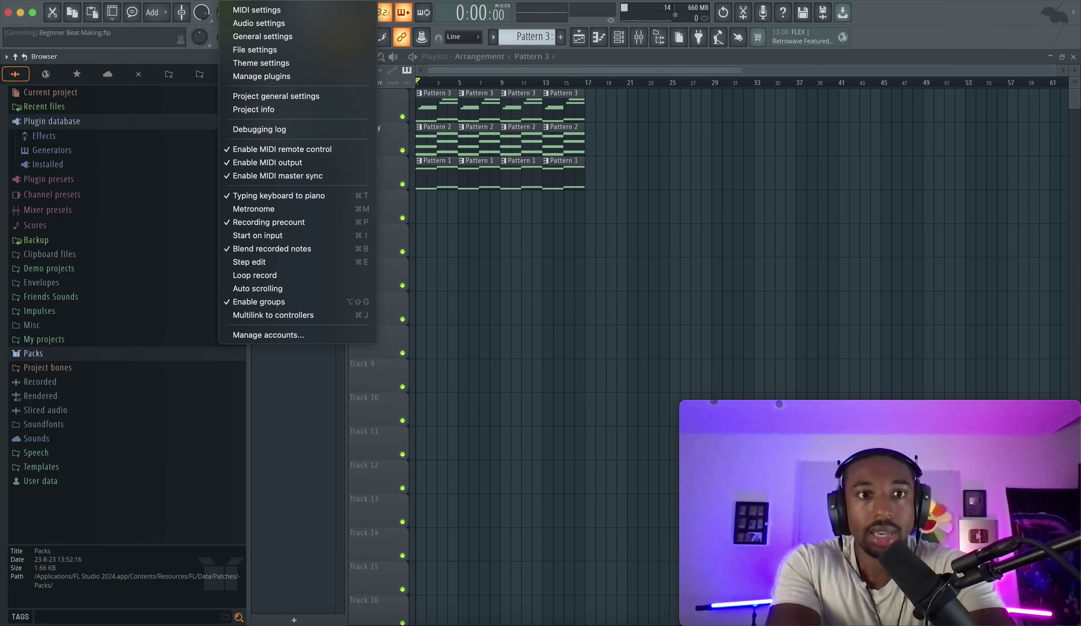
click(261, 50)
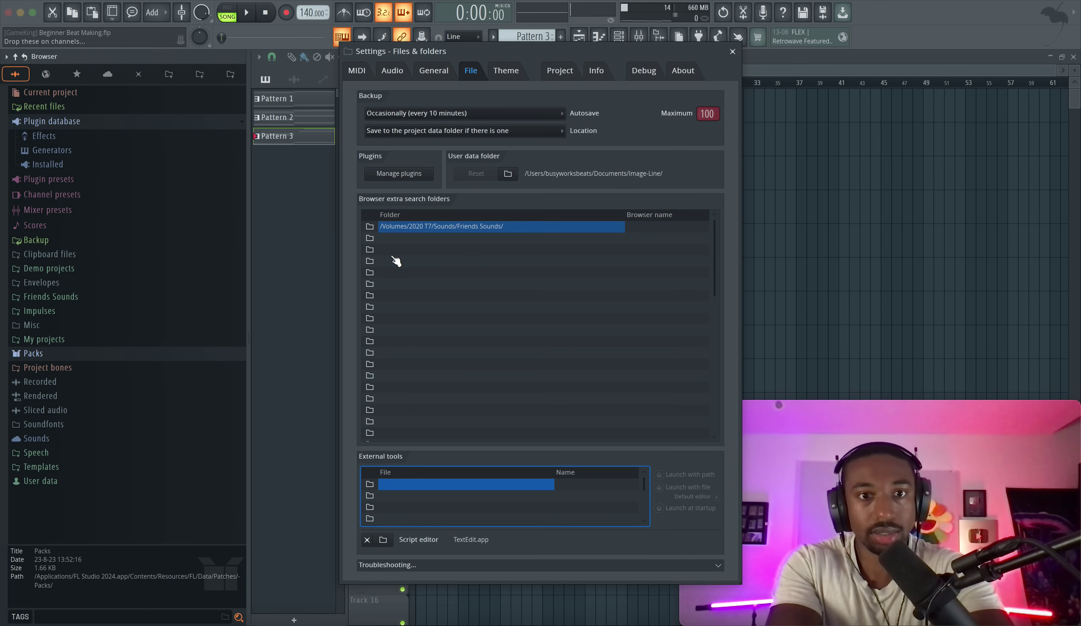
click(372, 243)
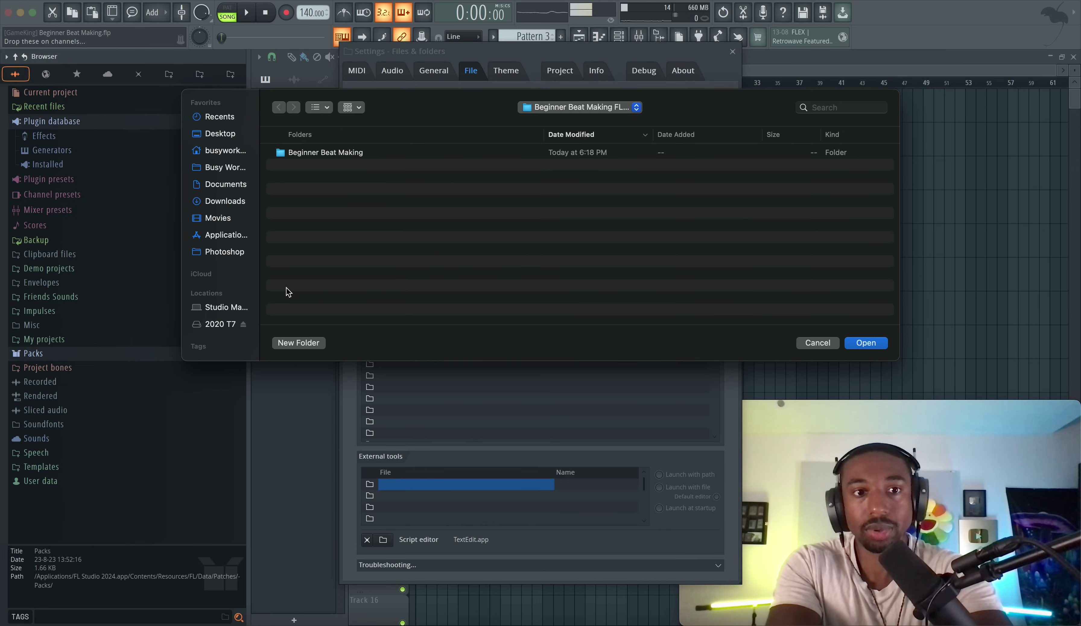
click(224, 323)
click(316, 201)
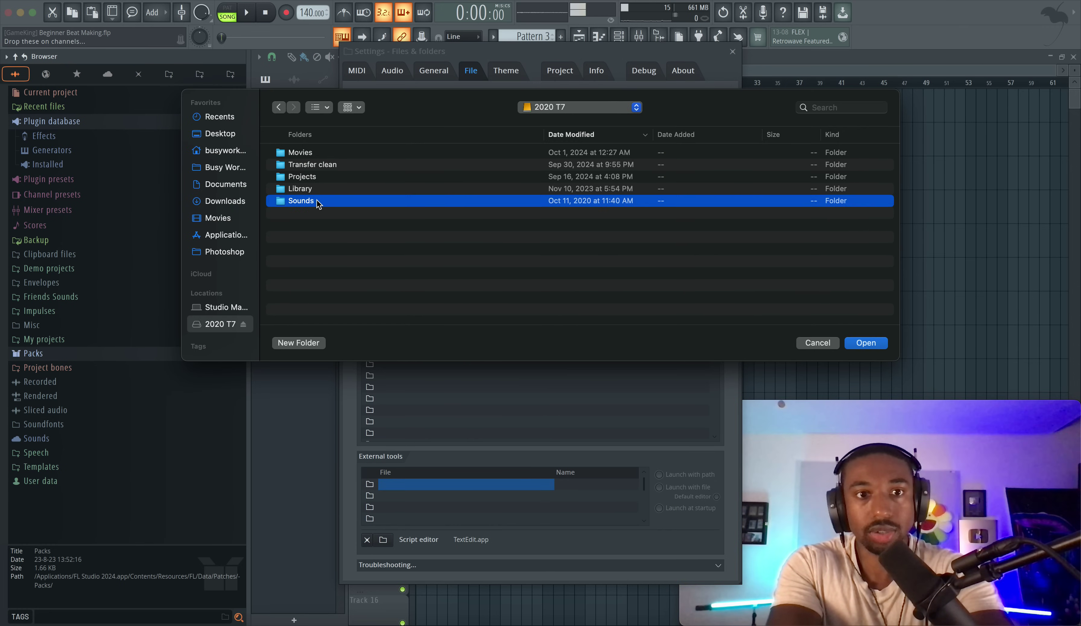
double_click(320, 205)
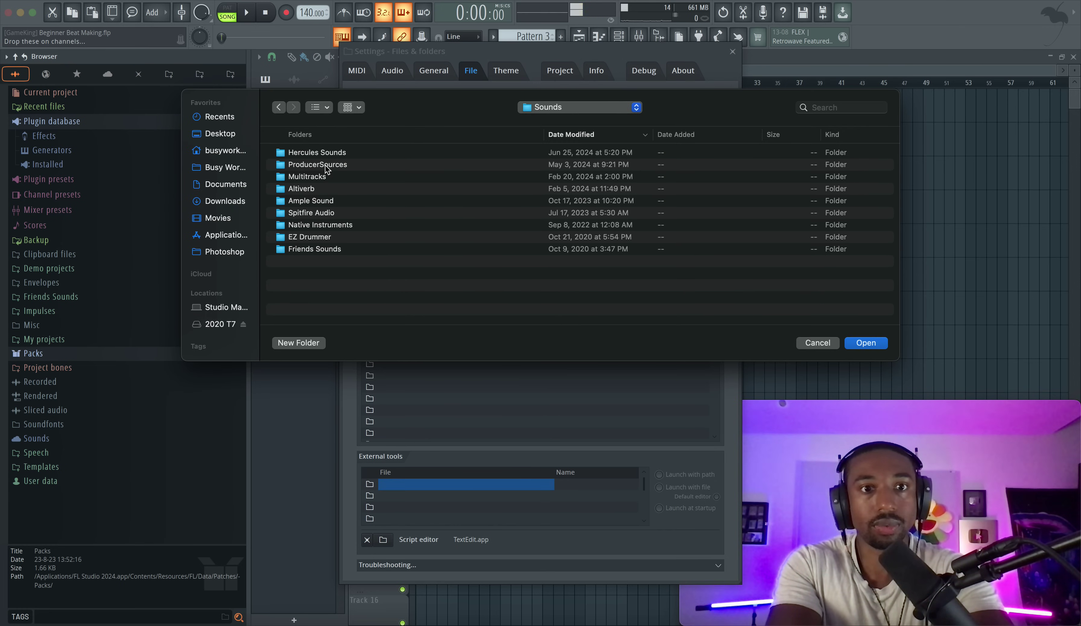
click(323, 249)
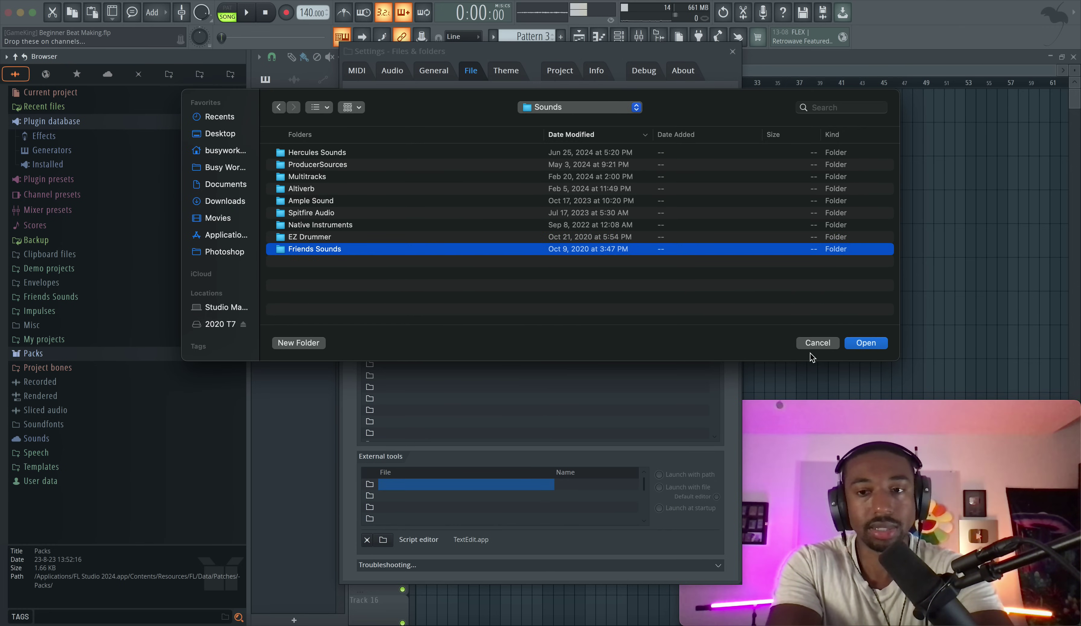
click(865, 343)
Give the added search folder the browser name FRIENDS SOUNDS NEW and close the settings
click(650, 239)
click(647, 237)
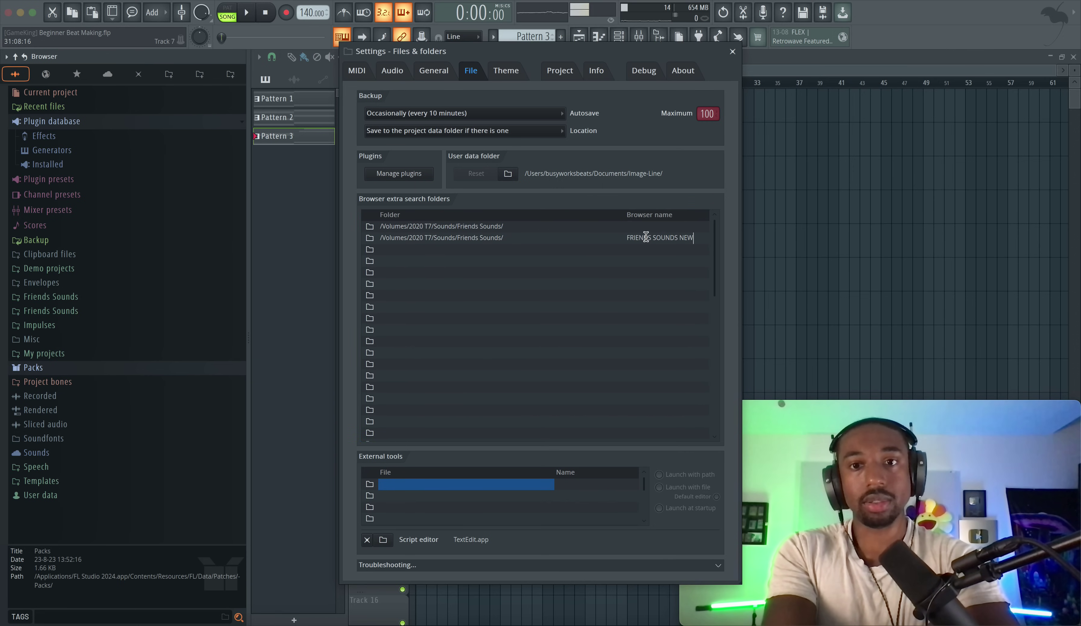
key(Return)
click(78, 327)
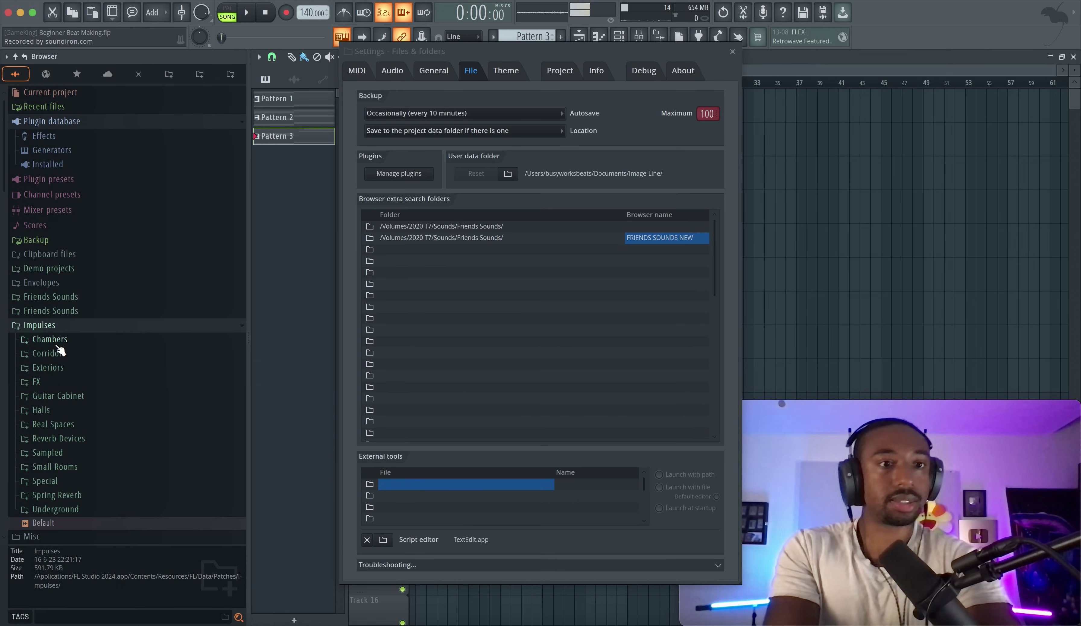
click(79, 324)
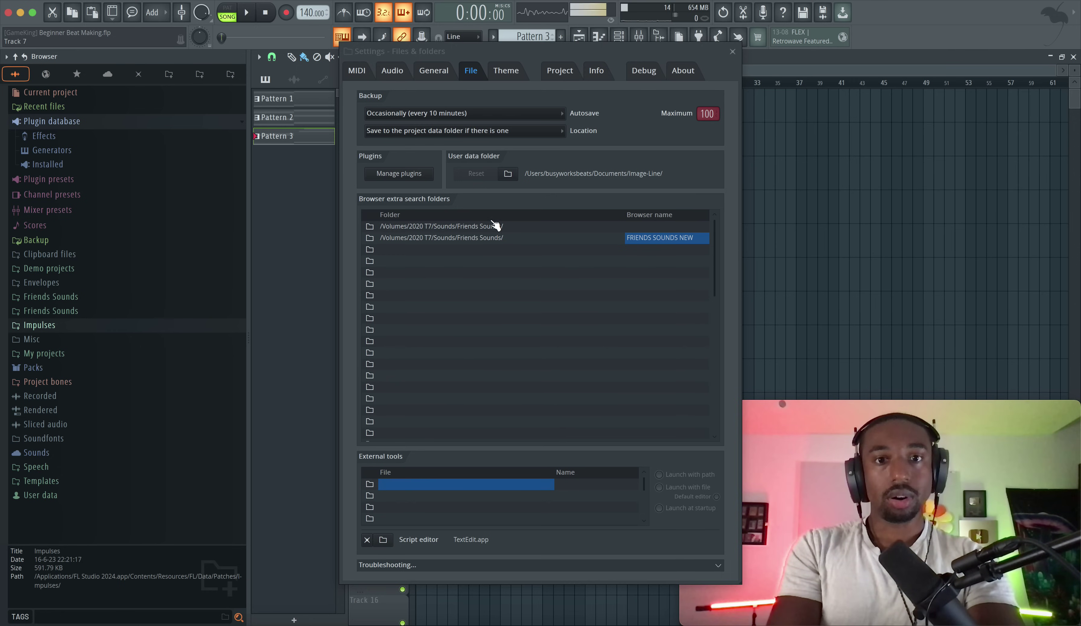
click(734, 53)
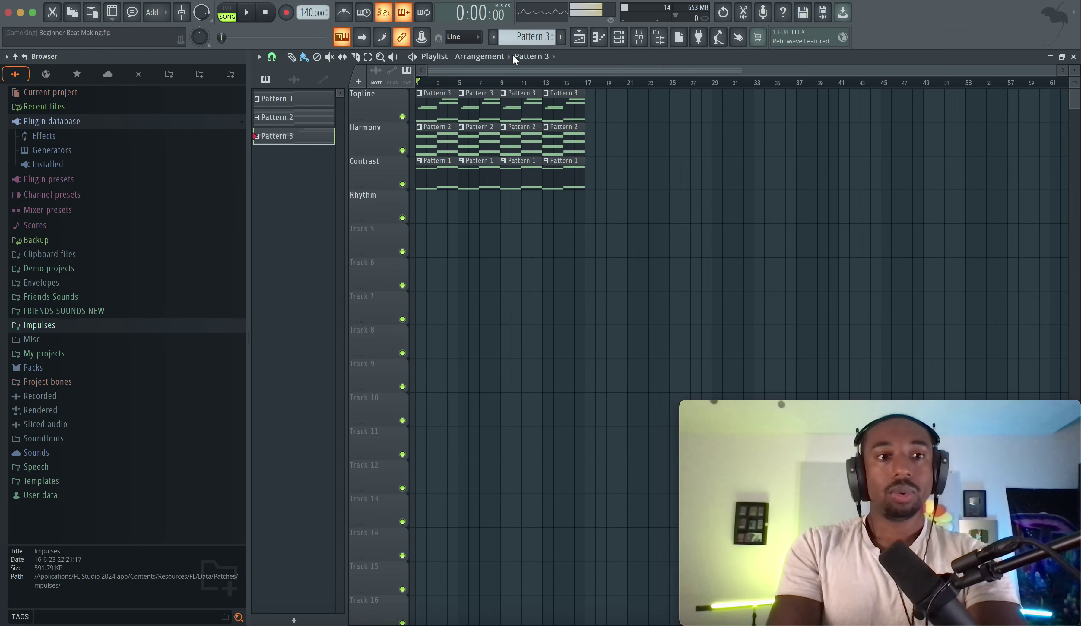
Refresh the browser and expand the FRIENDS SOUNDS NEW folder to look through its subfolders
click(25, 57)
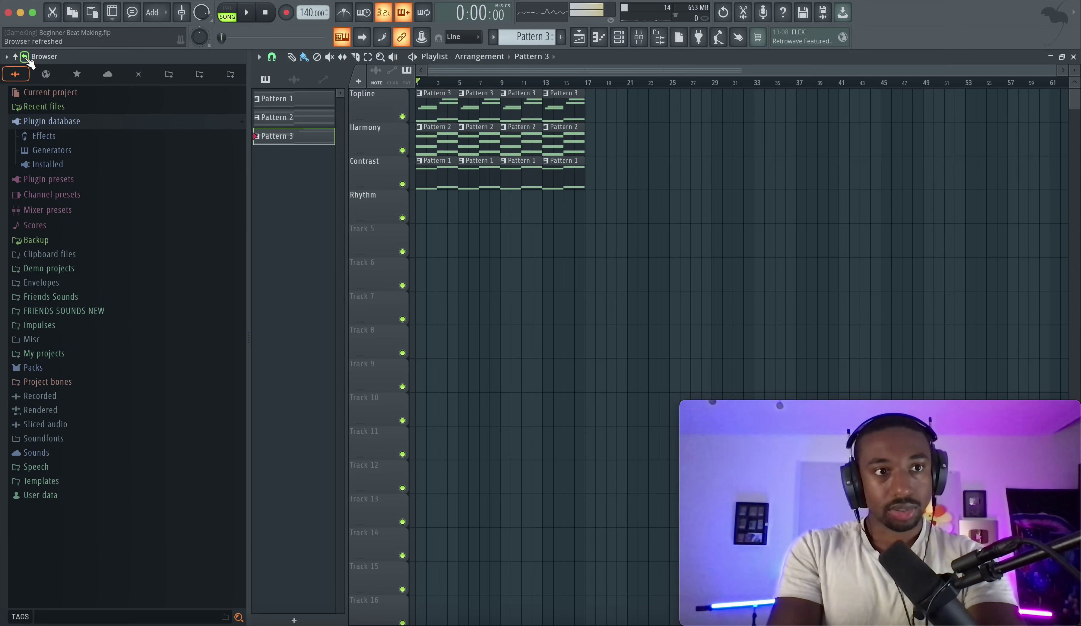
click(74, 313)
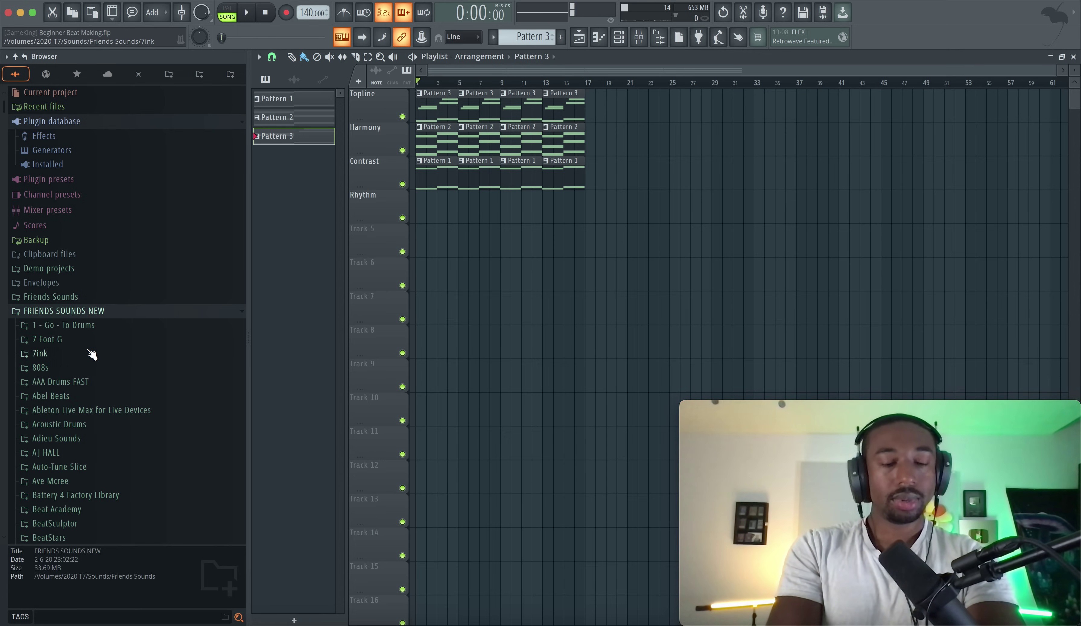
scroll(92, 355, down, 3)
scroll(91, 354, down, 2)
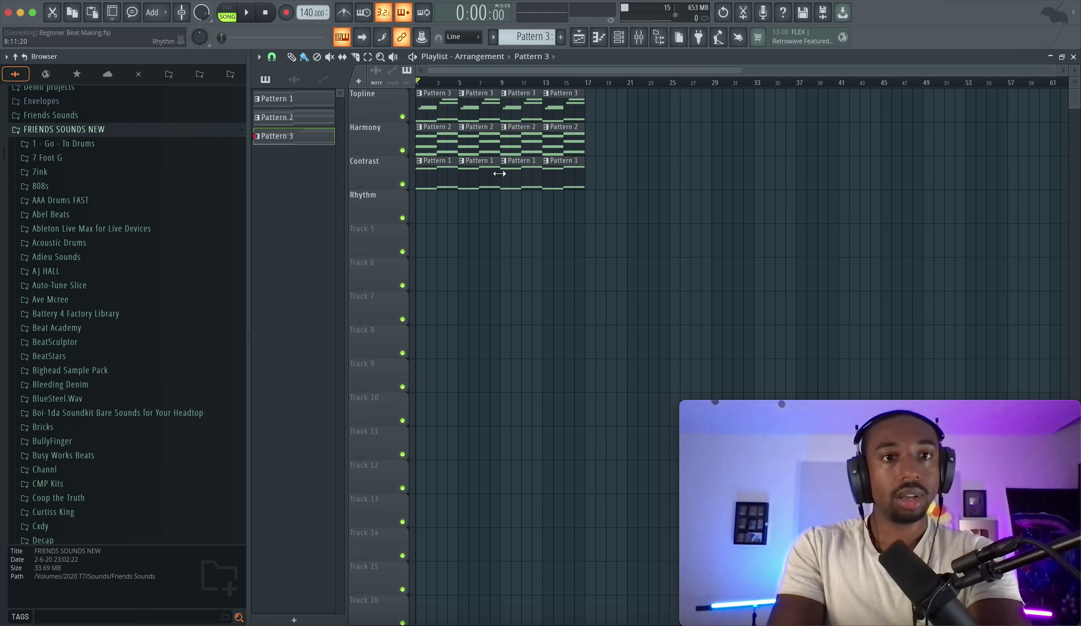
Show the channel rack and switch to a new empty Pattern 4
key(space)
key(space)
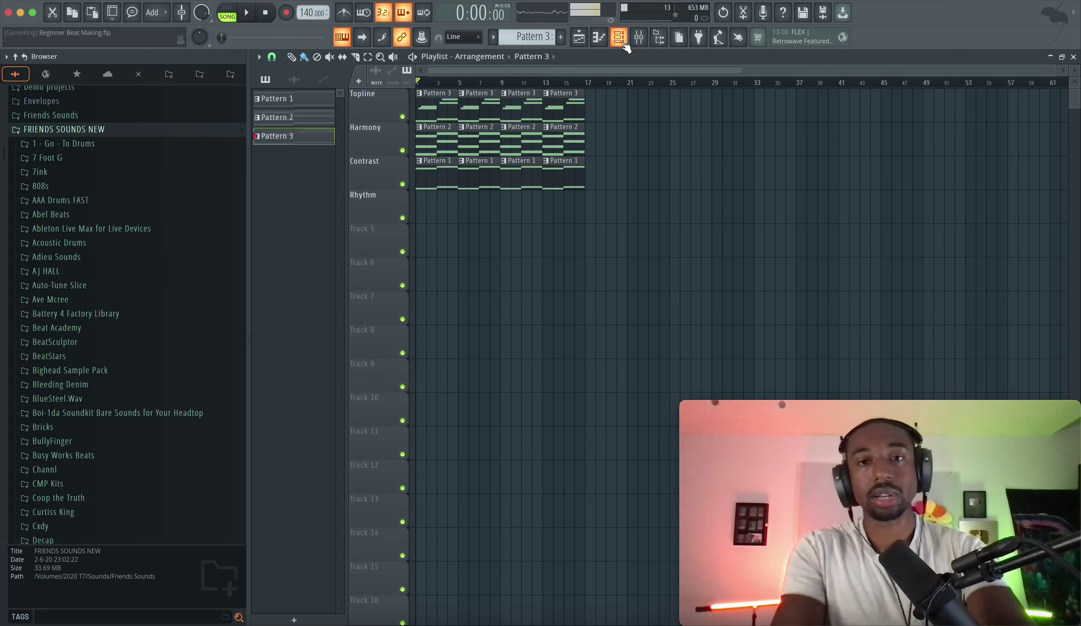
click(622, 43)
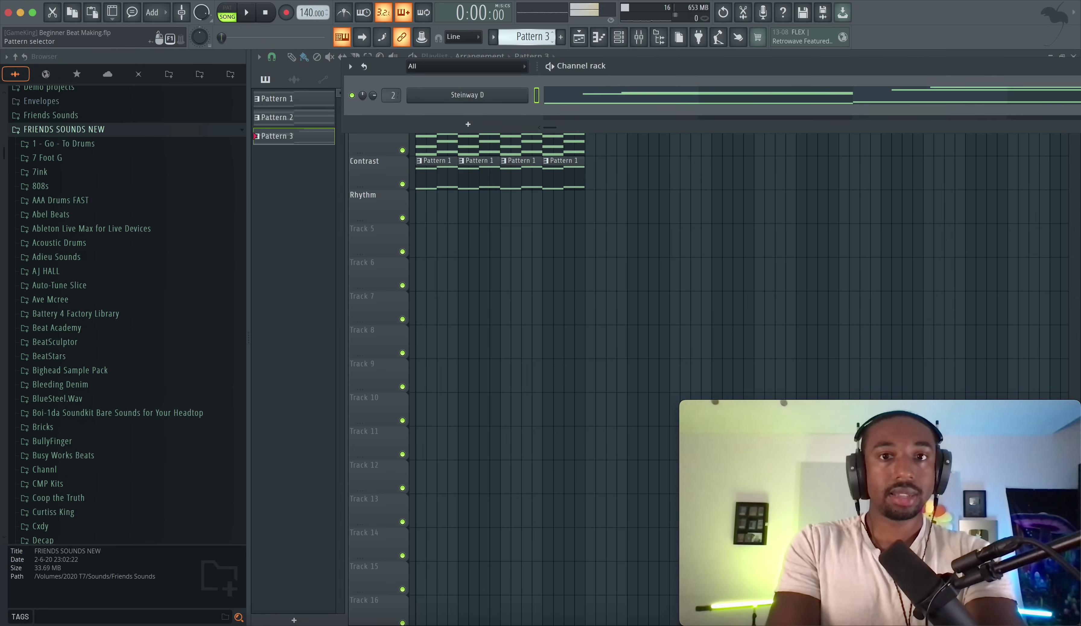
key(plus)
key(minus)
key(plus)
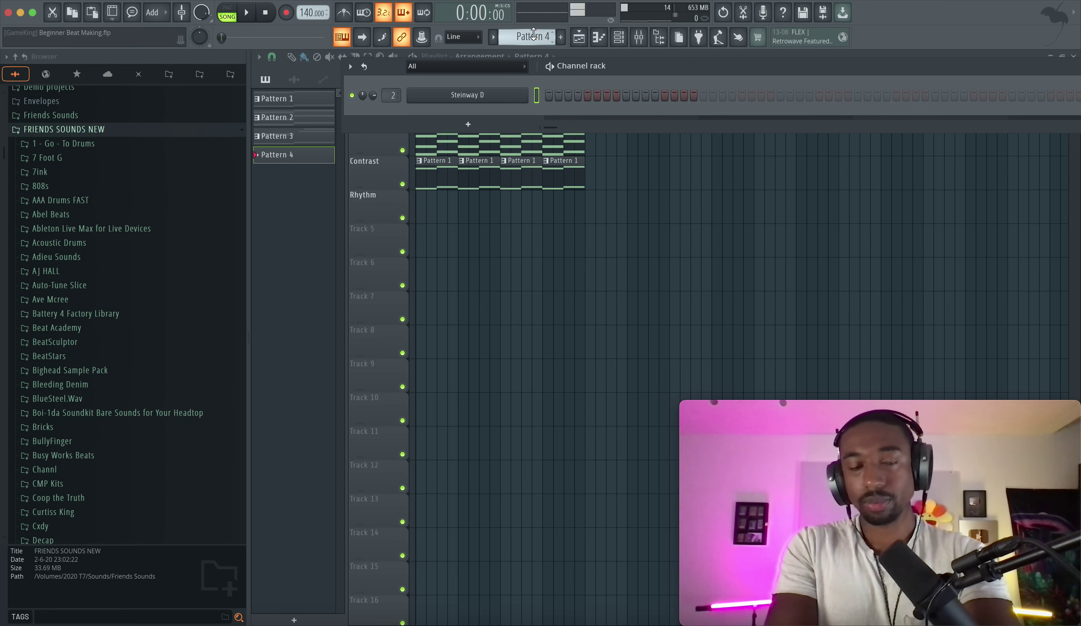
Find The Lunch77 Metro Boomin Drumkit inside the Lunch77 STS FULL PACK folder and expand it
scroll(85, 315, down, 8)
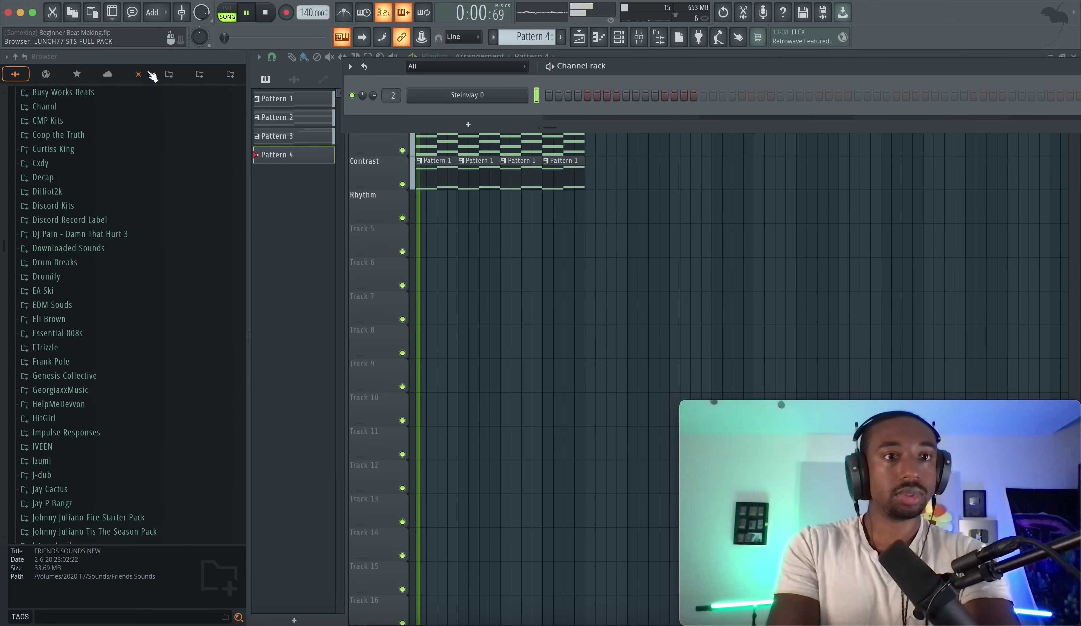
click(139, 74)
click(16, 56)
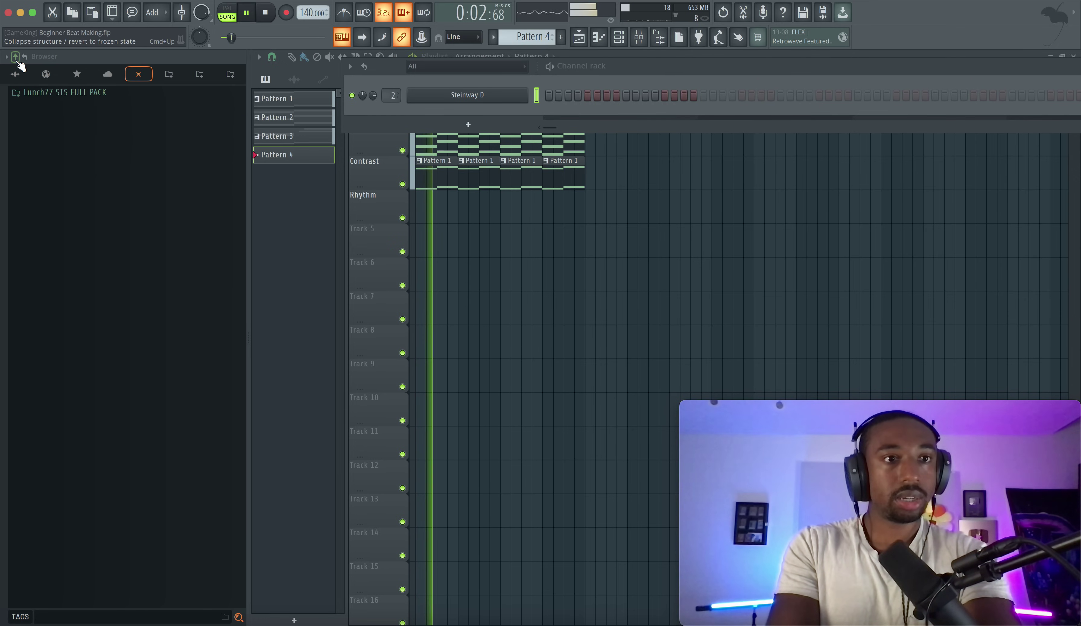
click(86, 92)
scroll(93, 276, down, 20)
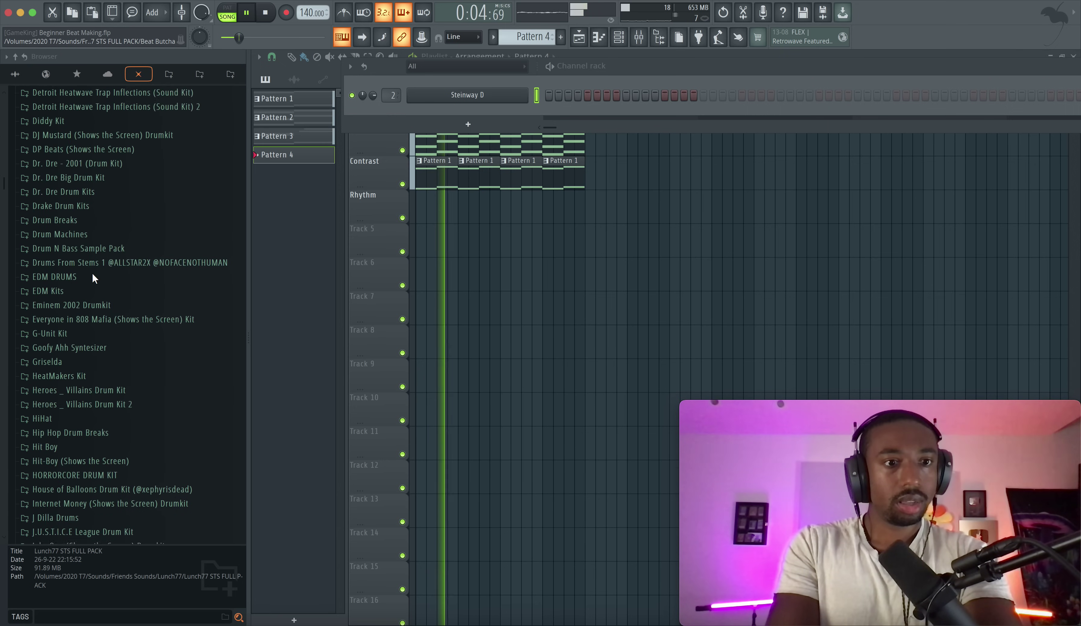
scroll(92, 272, down, 6)
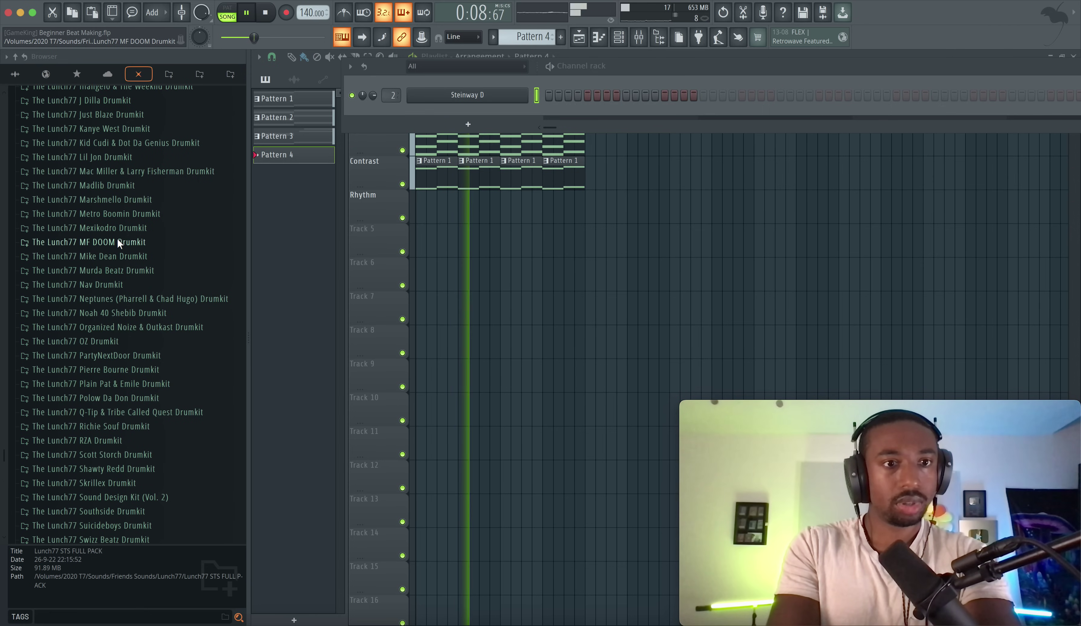
click(126, 217)
key(space)
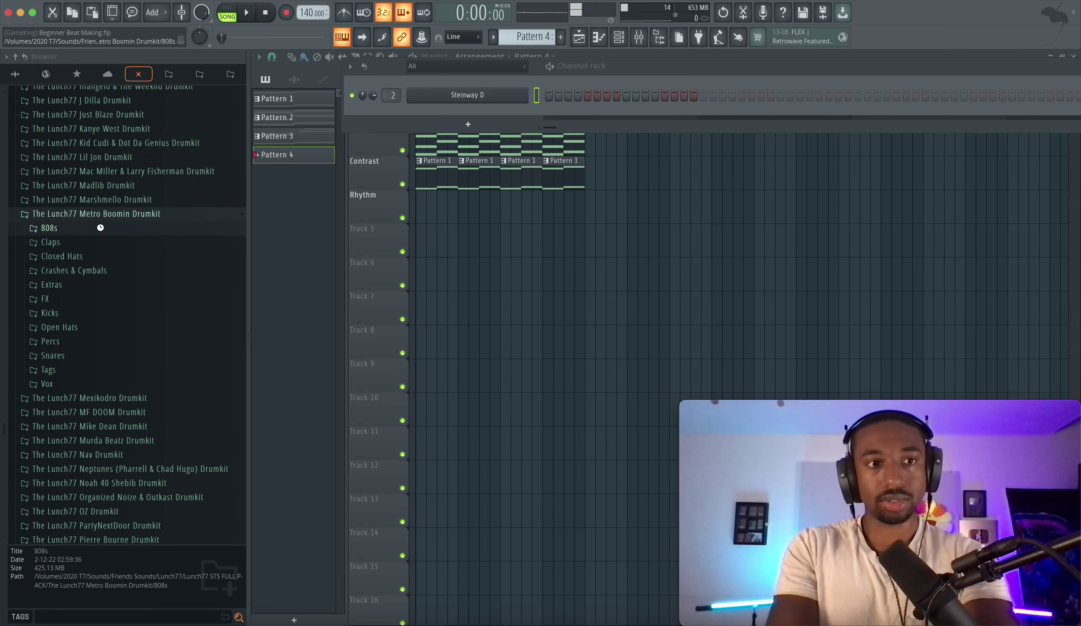
Look into the drum kit's 808s folder, collapse it and open the Snares folder instead
click(100, 230)
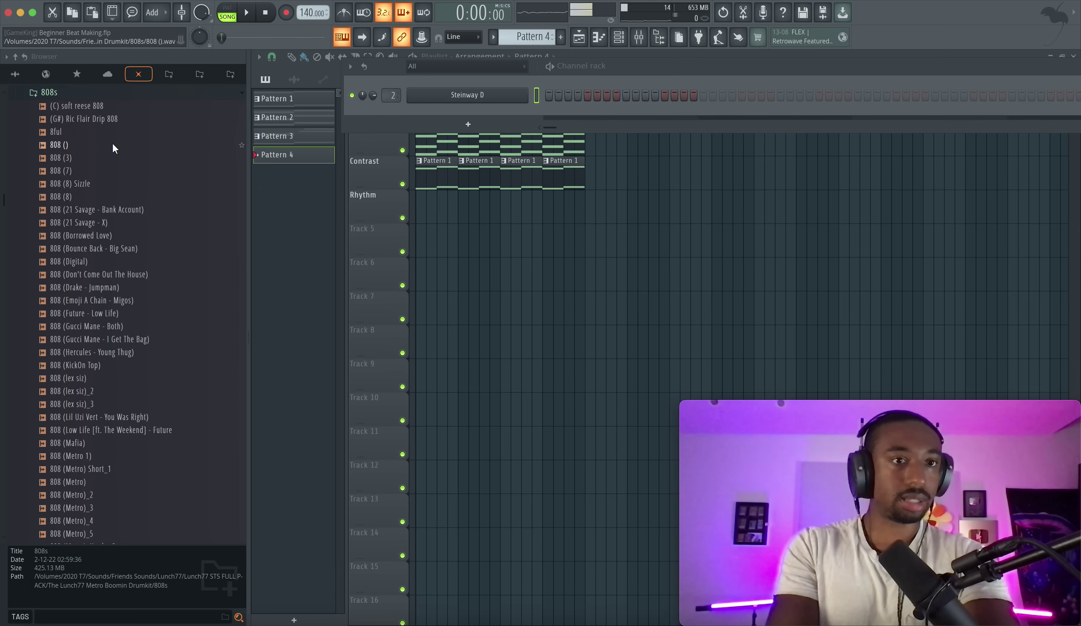
click(110, 133)
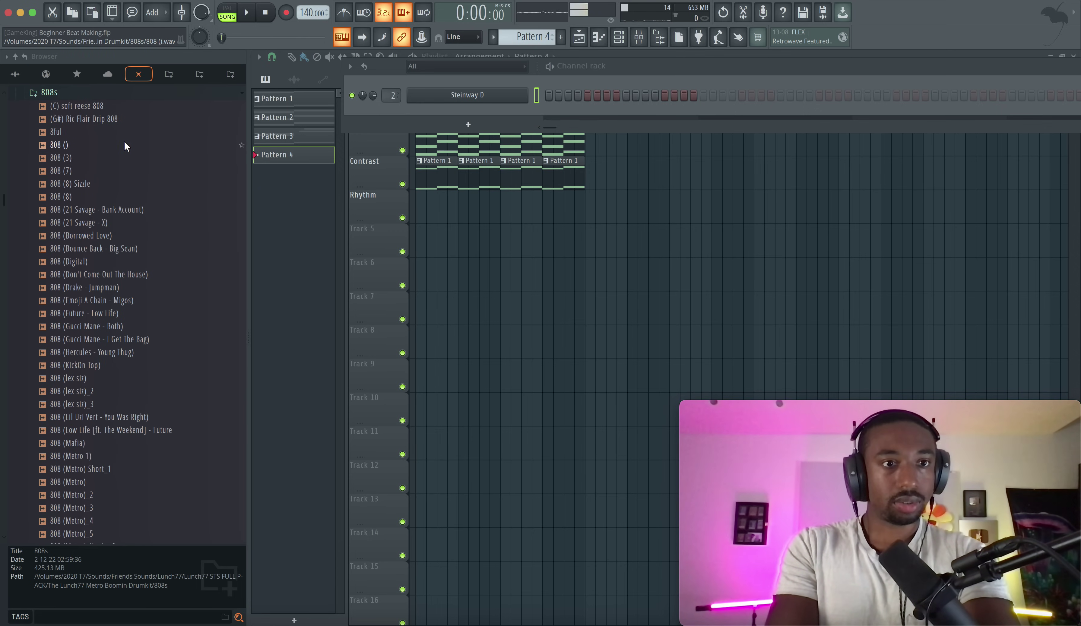
click(107, 90)
click(73, 220)
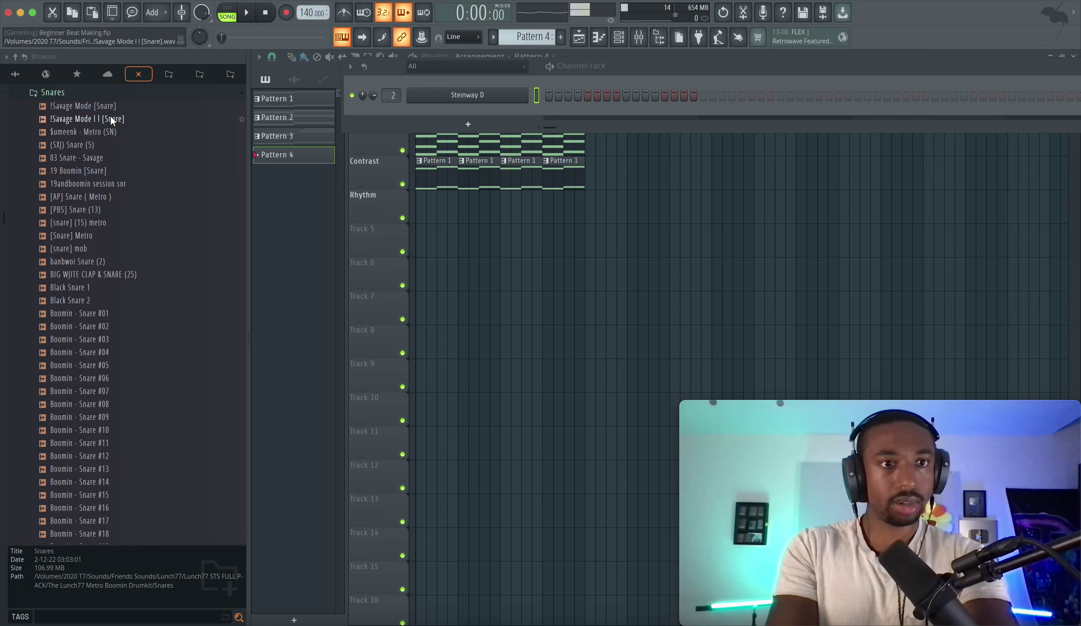
Play the song and audition snare samples over it, from $umeenk - Metro (SN) to 19 Boomin [Snare]
key(space)
click(109, 131)
click(107, 145)
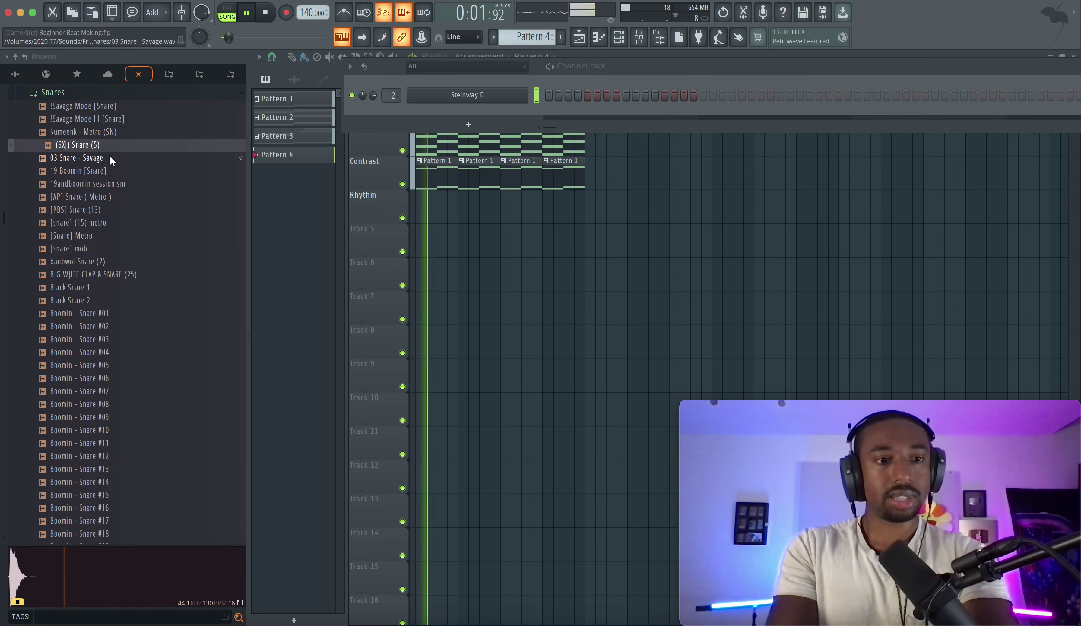
click(108, 160)
click(106, 171)
Stop the playback and load the 19 Boomin [Snare] sample into a new channel
right_click(106, 172)
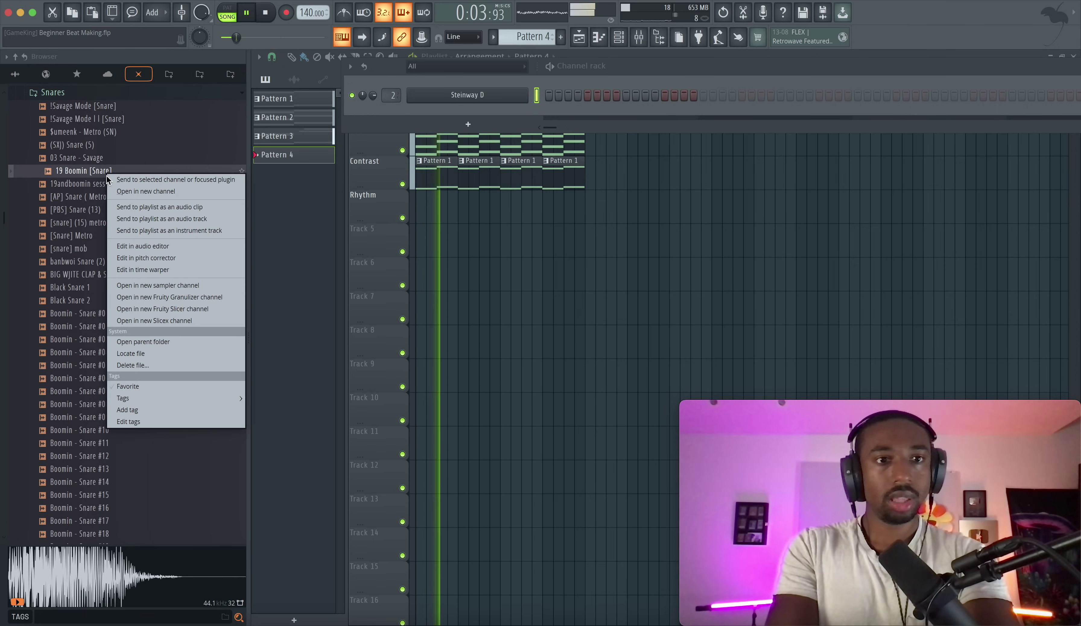
click(91, 175)
key(space)
right_click(98, 172)
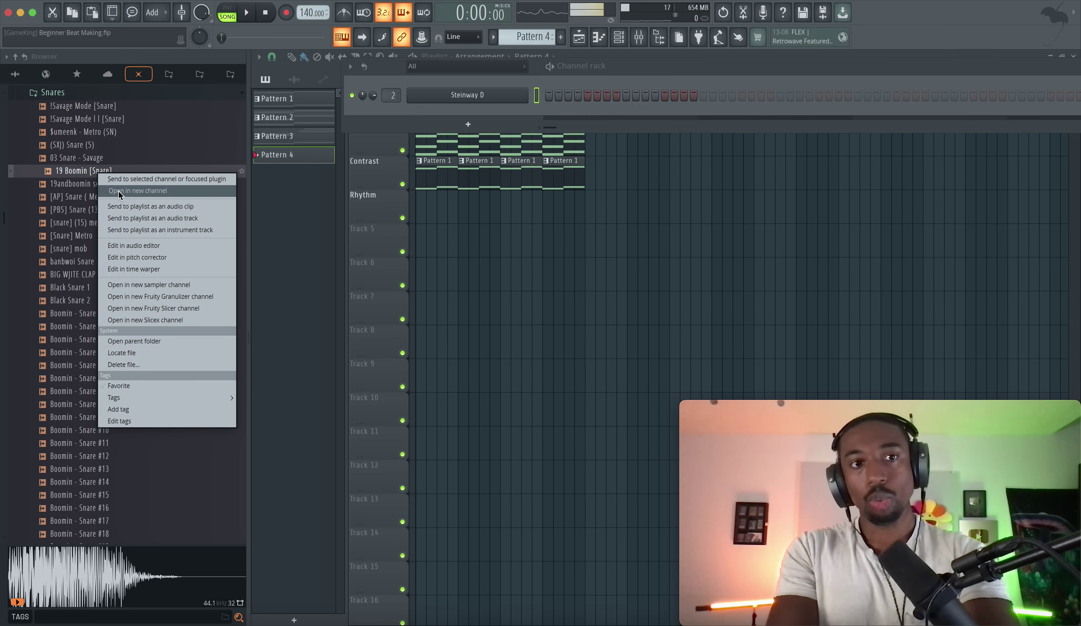
click(118, 191)
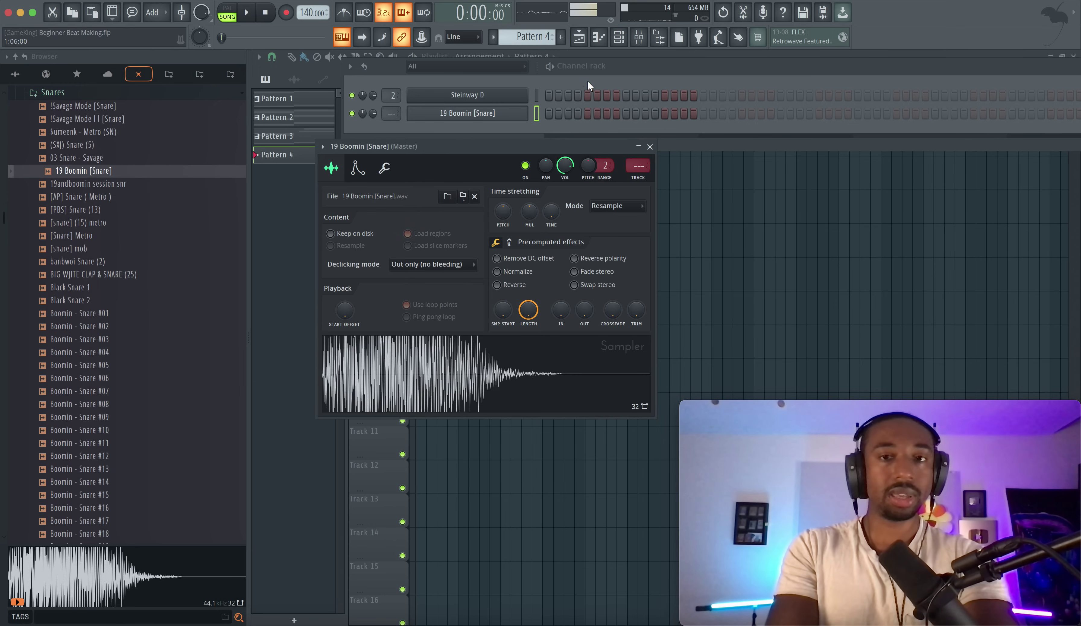
Collapse the Snares folder, start song playback and open the Metro Boomin kit's Closed Hats folder
click(619, 37)
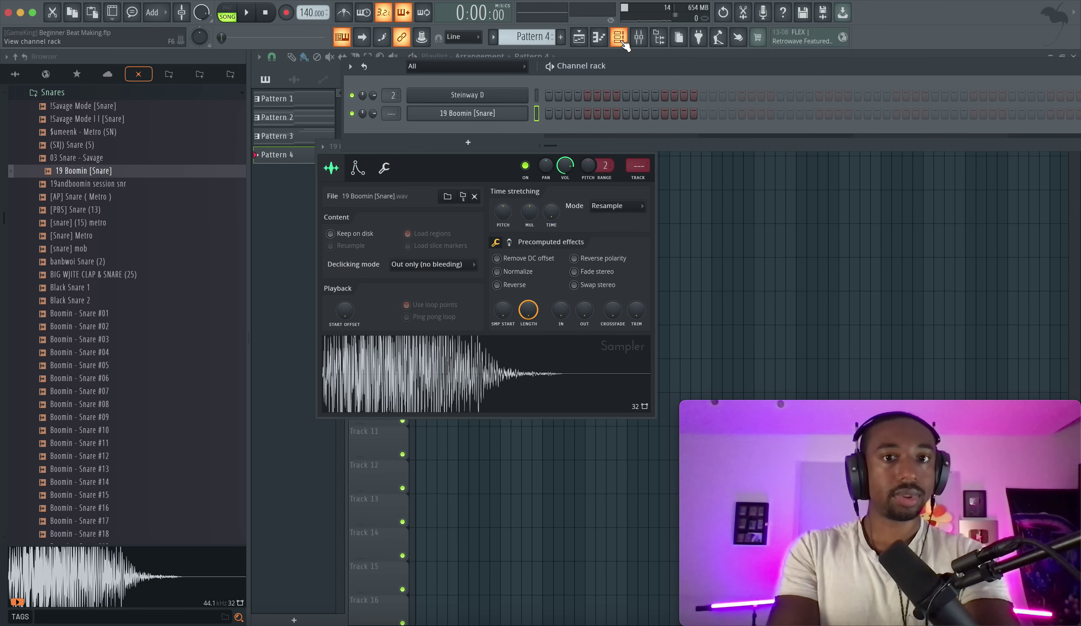
click(72, 93)
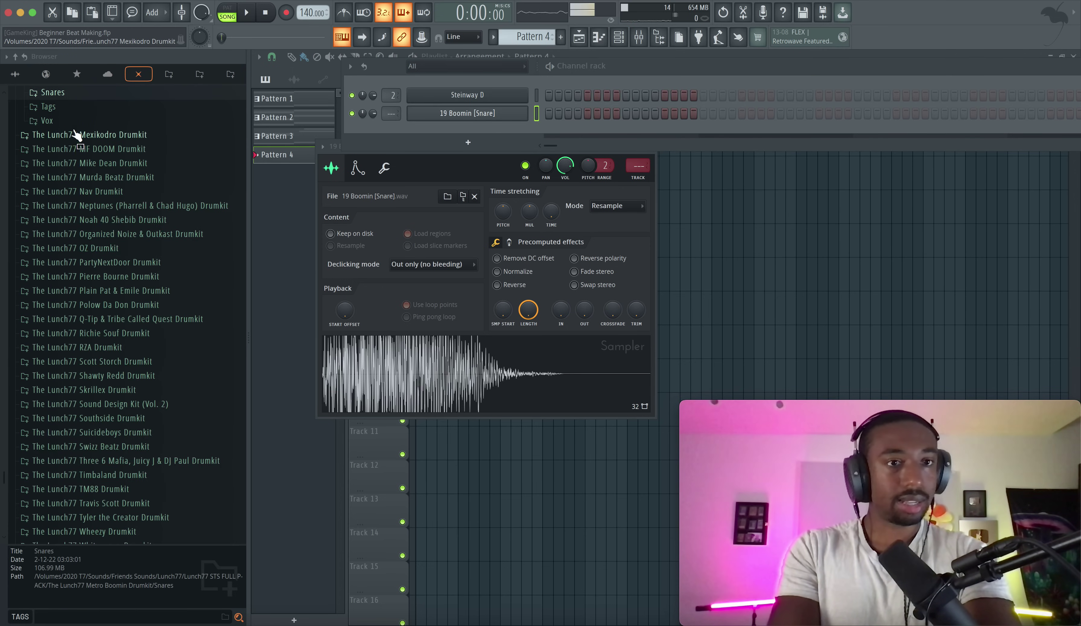
scroll(79, 126, up, 4)
key(space)
click(72, 146)
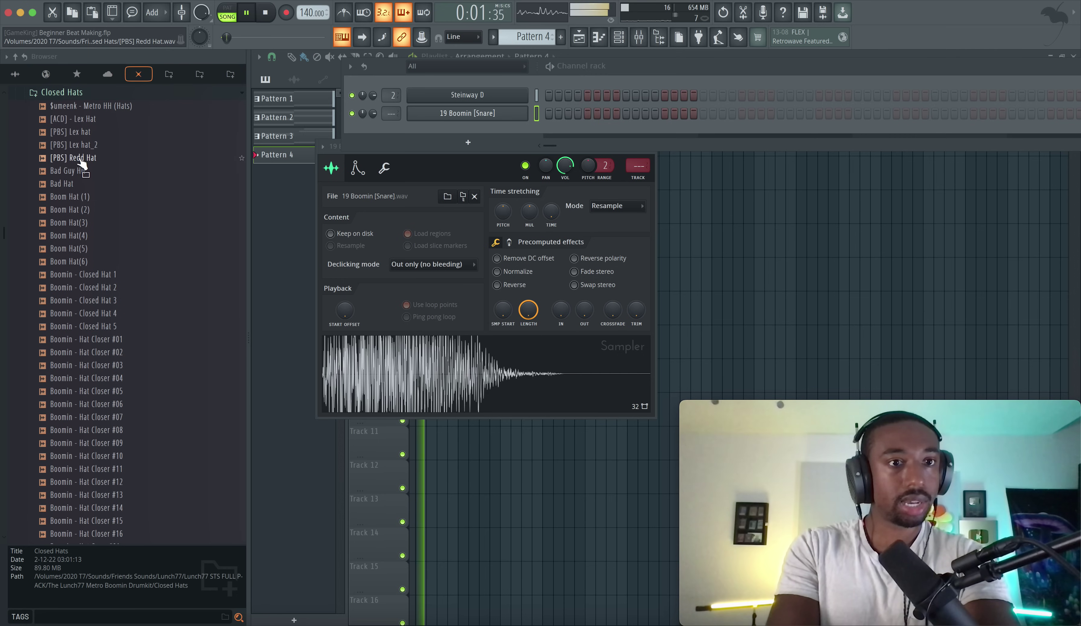
Load the $umeenk - Metro HH (Hats) sample into a new channel and collapse the Closed Hats folder
click(86, 108)
right_click(88, 108)
click(108, 125)
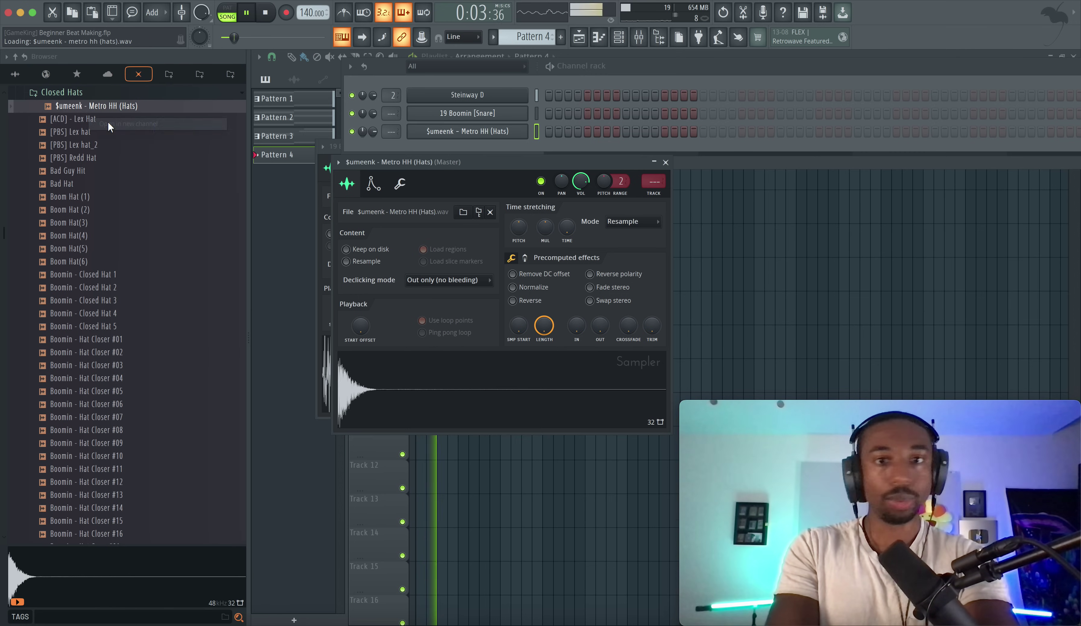
click(97, 92)
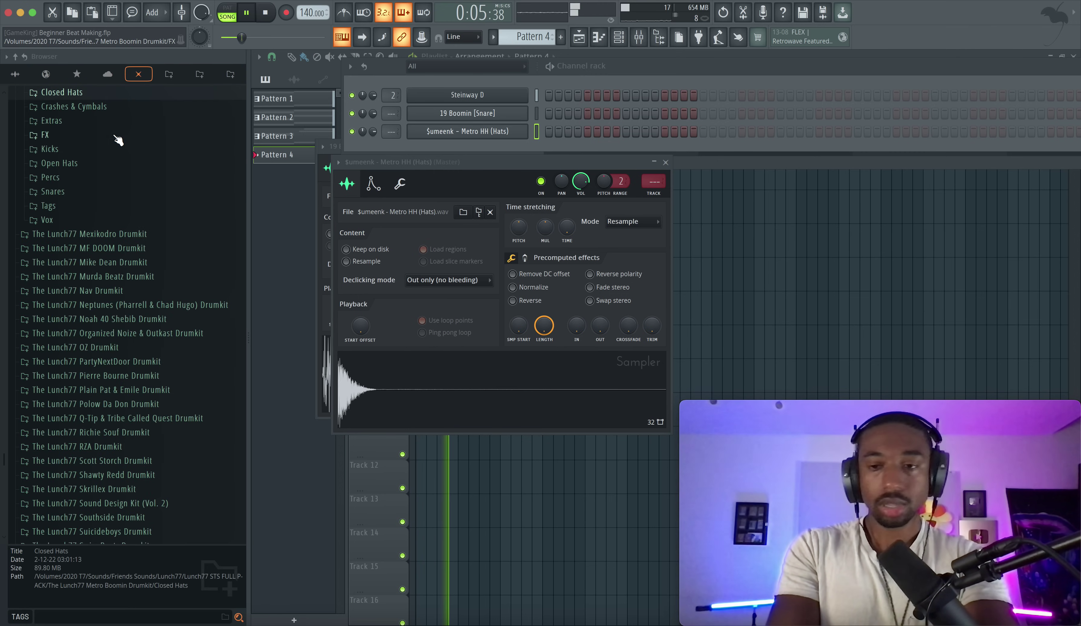
Open the Metro Boomin kit's Kicks folder and audition the first kick samples, including 808_Tm88 x Wheezy 2018 new Kik
scroll(138, 140, up, 3)
click(64, 253)
click(103, 122)
click(103, 133)
click(103, 146)
click(102, 132)
click(101, 131)
Load 808_Tm88 x Wheezy 2018 new Kik into a new channel and stop the playback
right_click(104, 133)
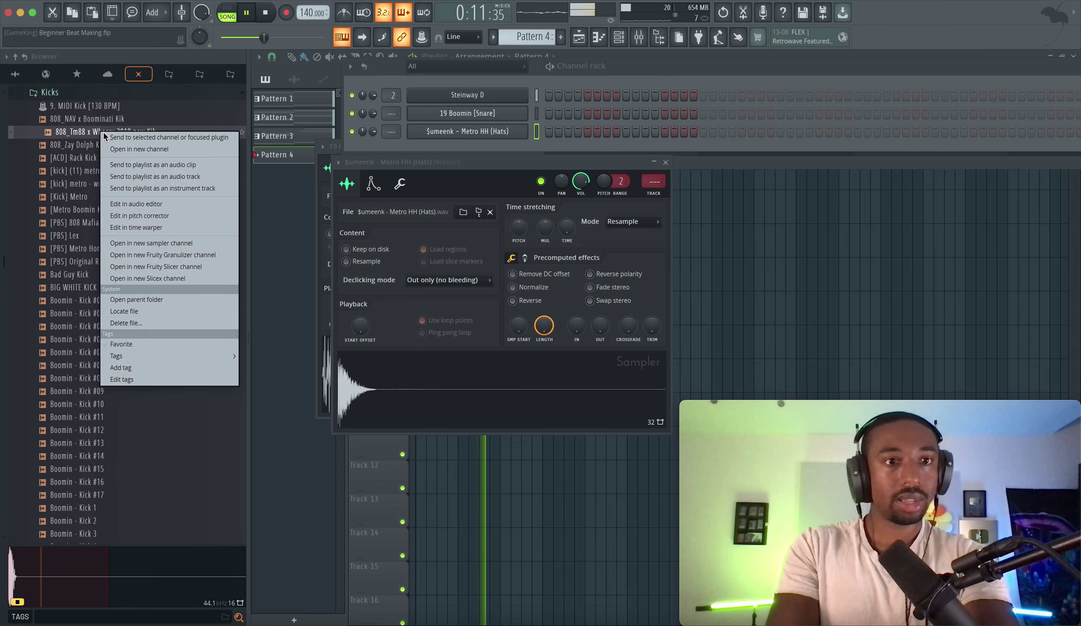
click(129, 138)
key(space)
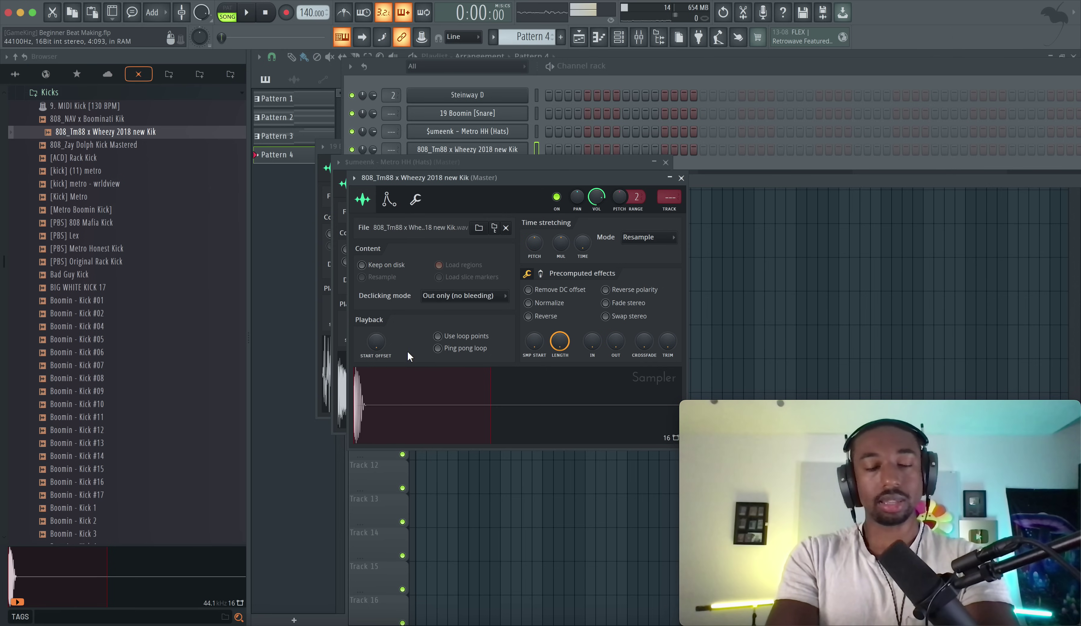
Try the kick's time-stretching mode on Auto, return it to Resample and reset its stretch time
click(647, 240)
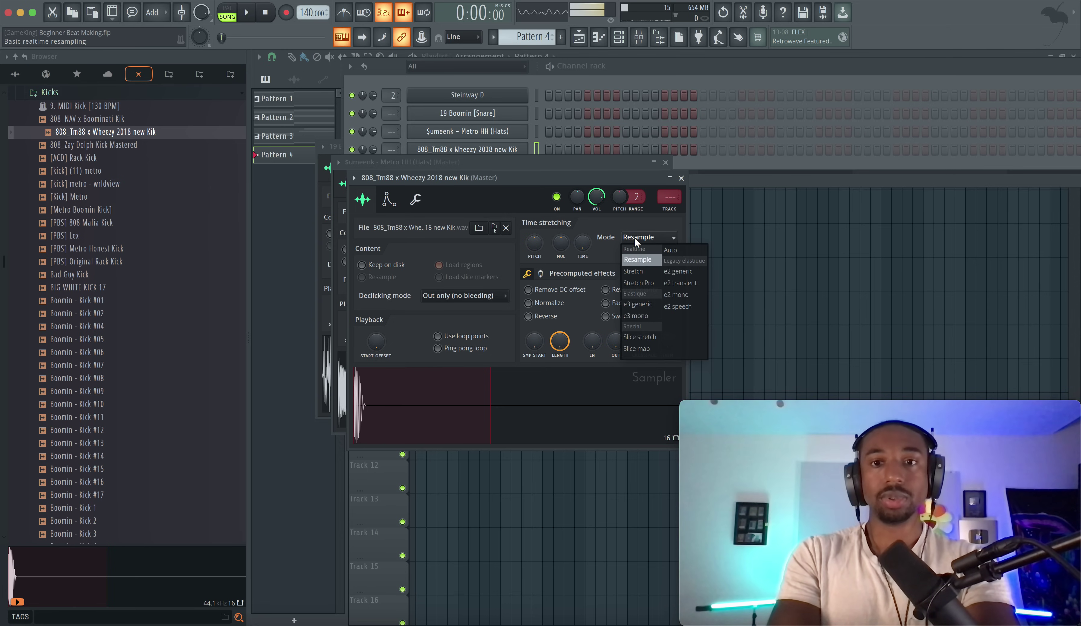
click(676, 252)
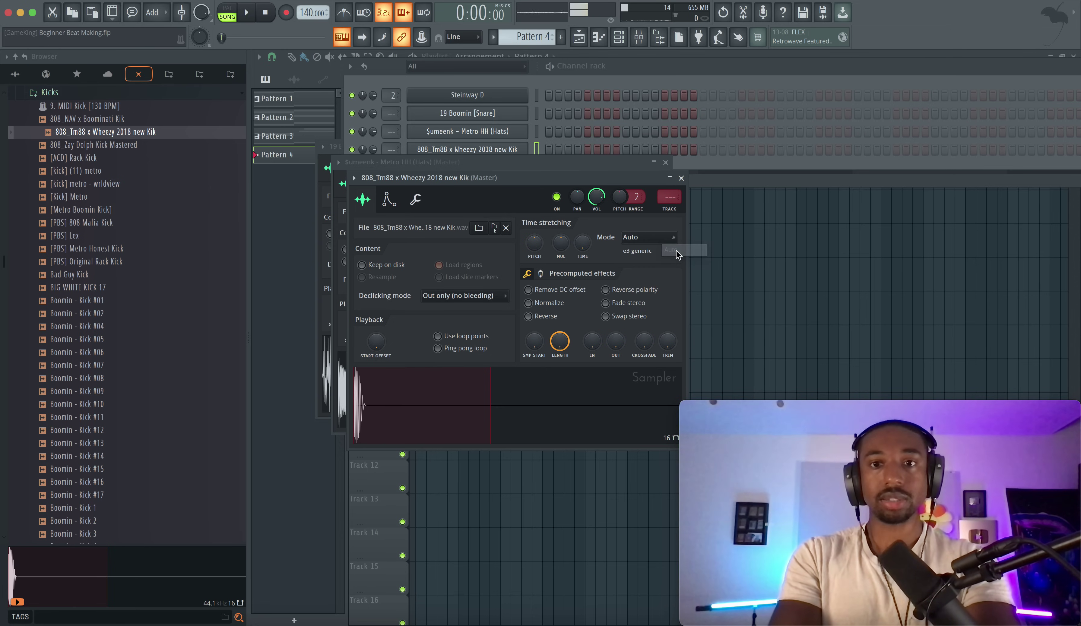
click(647, 237)
click(642, 261)
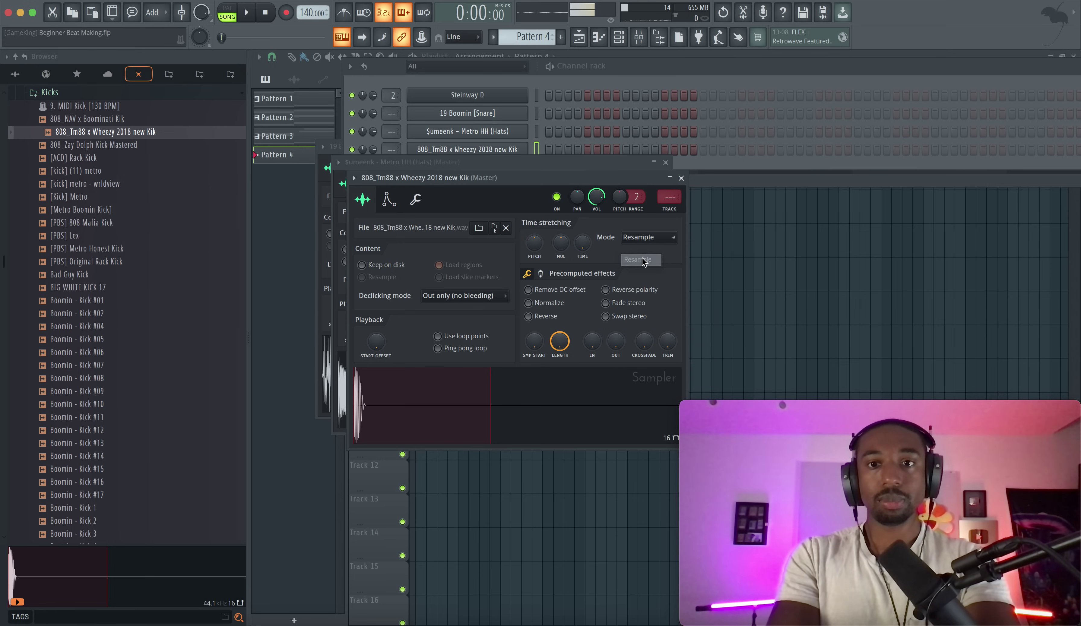
right_click(583, 245)
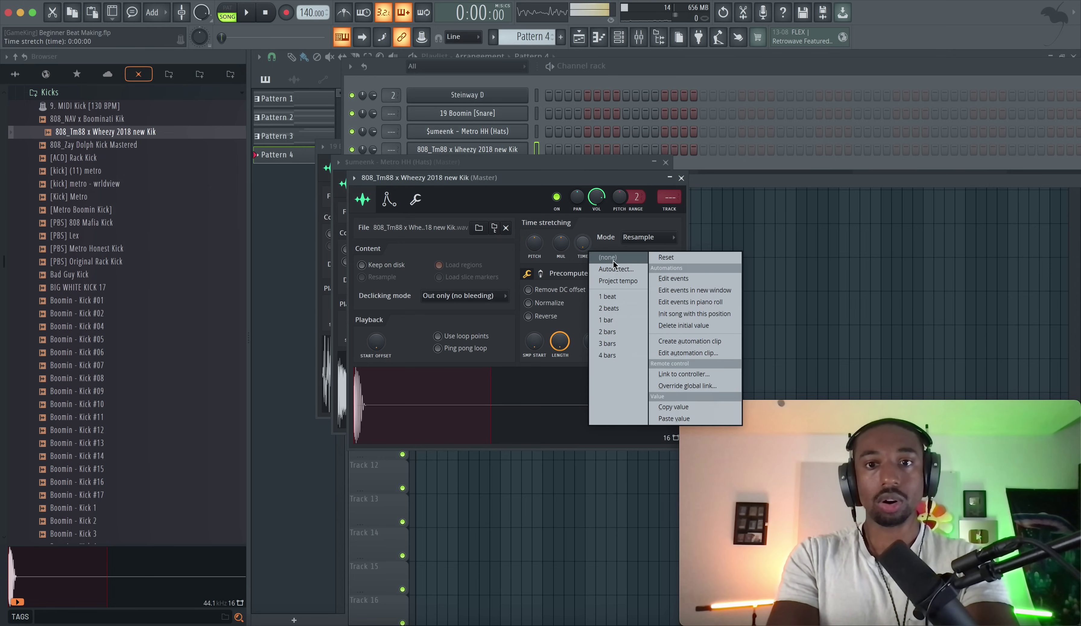
click(664, 258)
Reset the root note in the kick's envelope and instrument settings and close the kick's sampler window
click(389, 200)
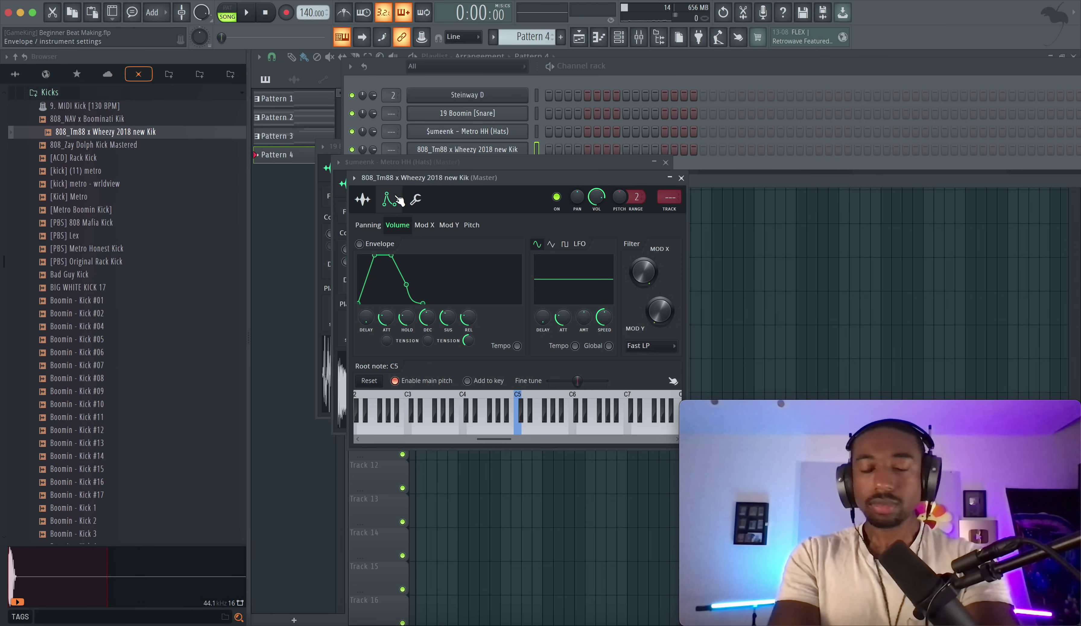
click(375, 381)
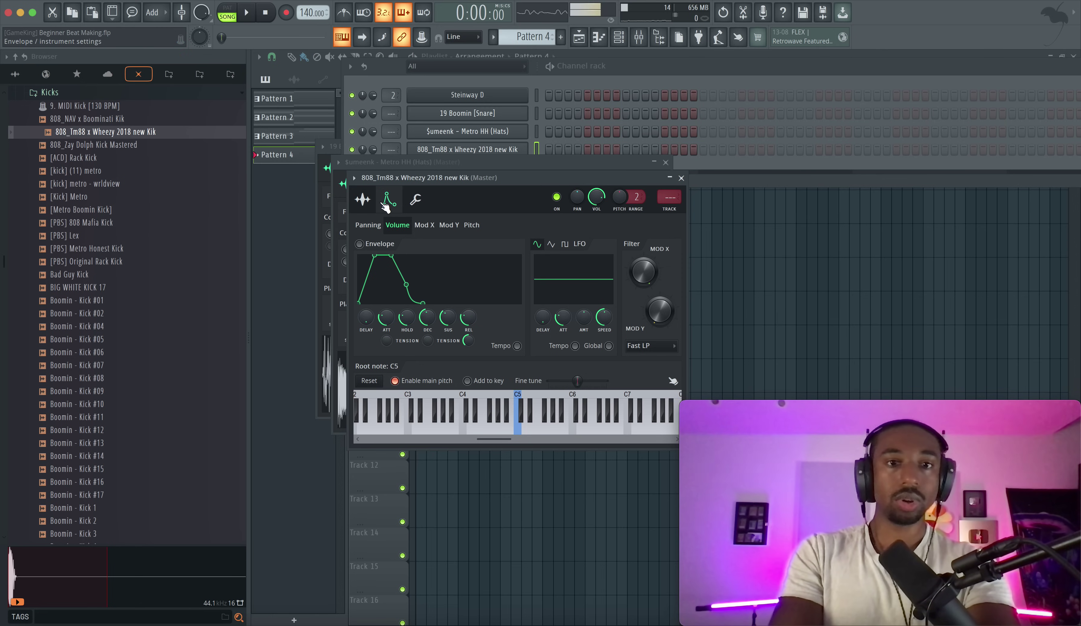
click(363, 199)
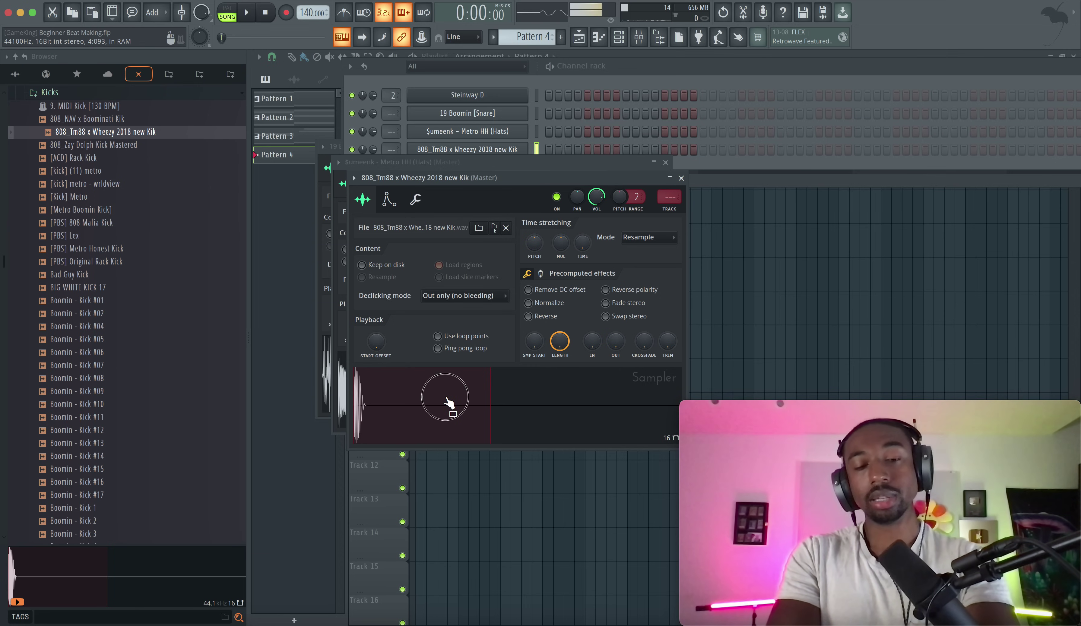
click(681, 179)
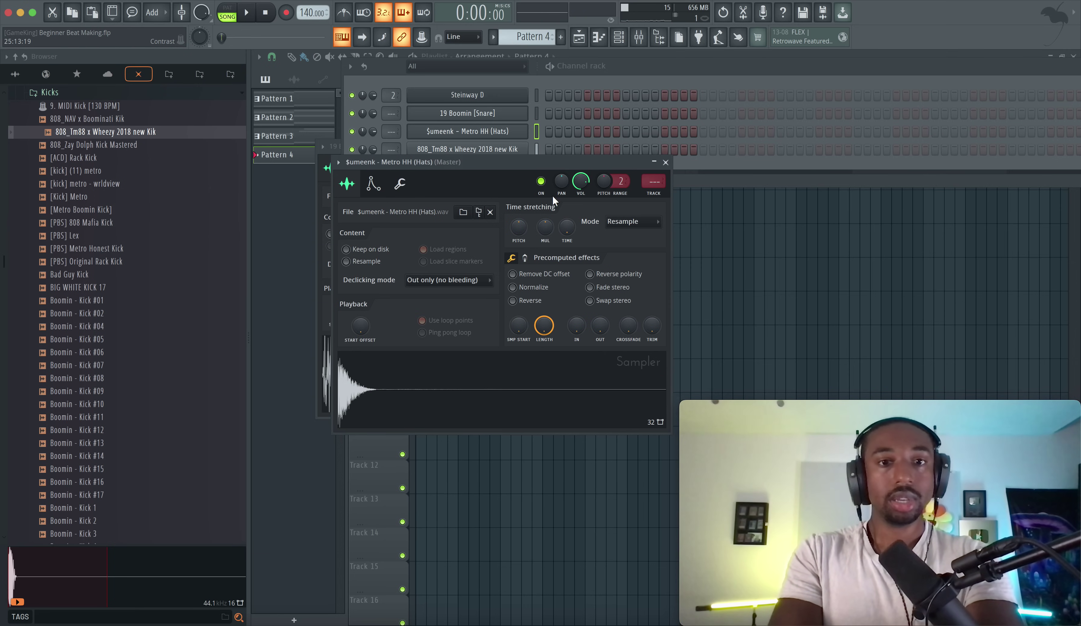
Swap the Kicks folder for the Open Hats folder and audition several open hats, including Classic Metro, with the song playing
click(71, 93)
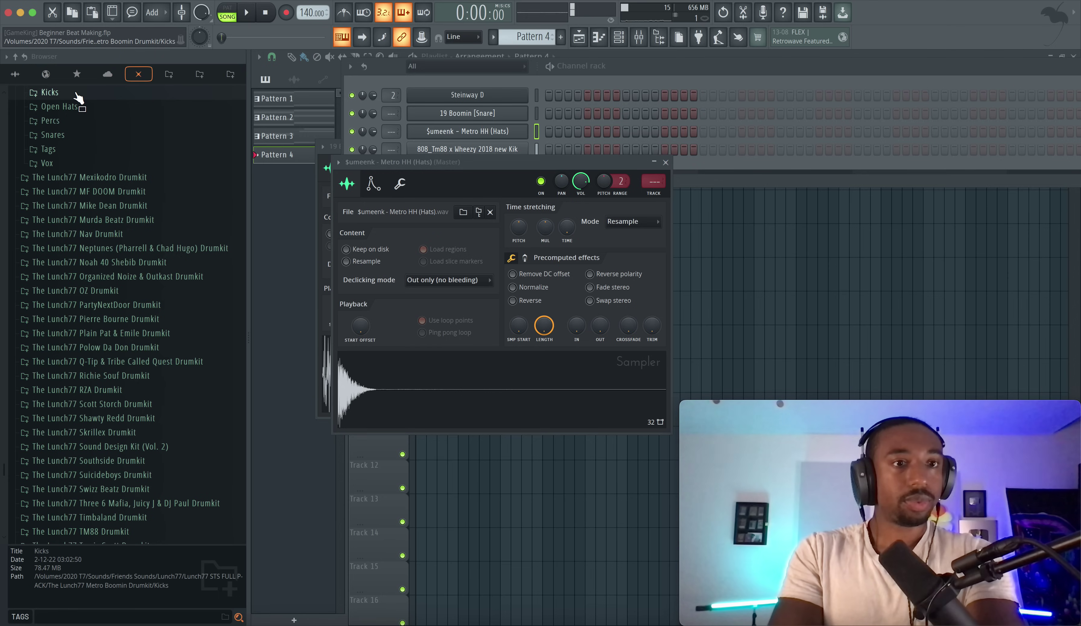
click(77, 108)
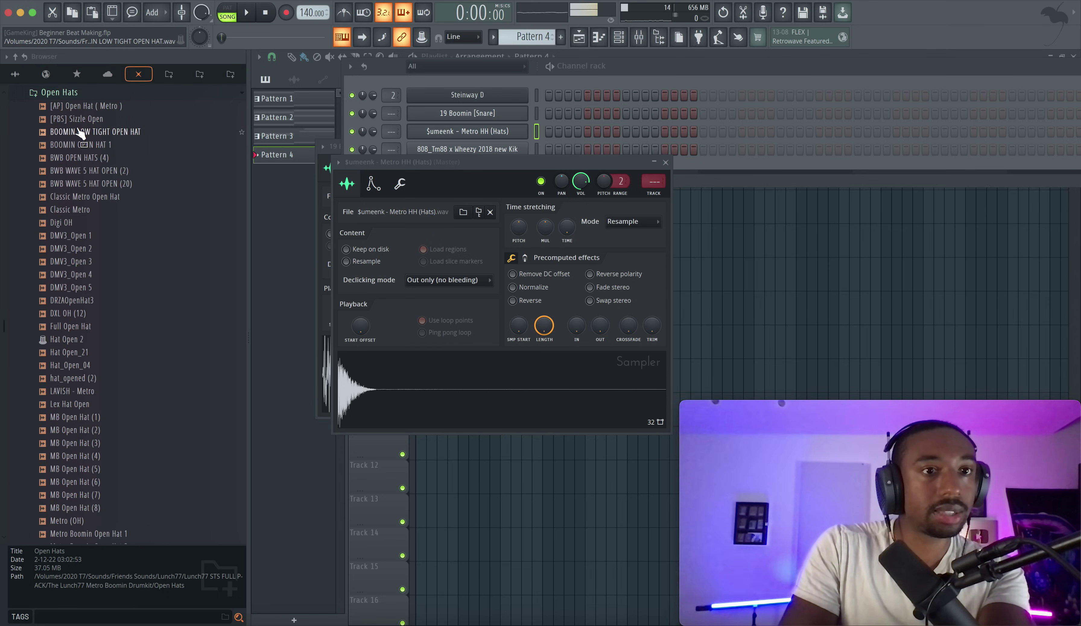
click(86, 107)
click(86, 122)
click(91, 133)
key(space)
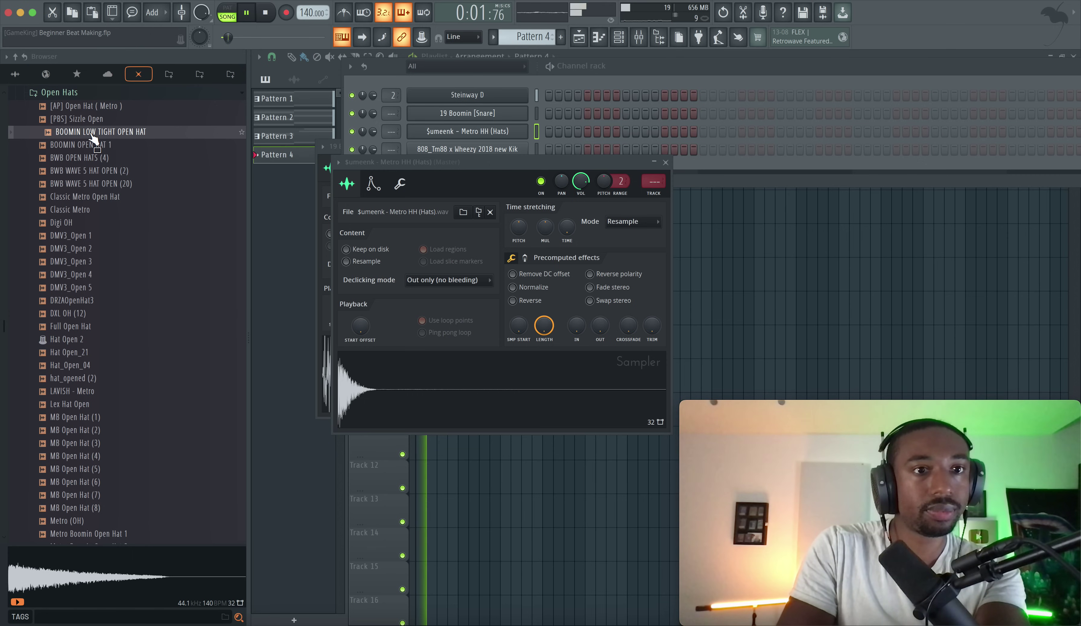
click(84, 210)
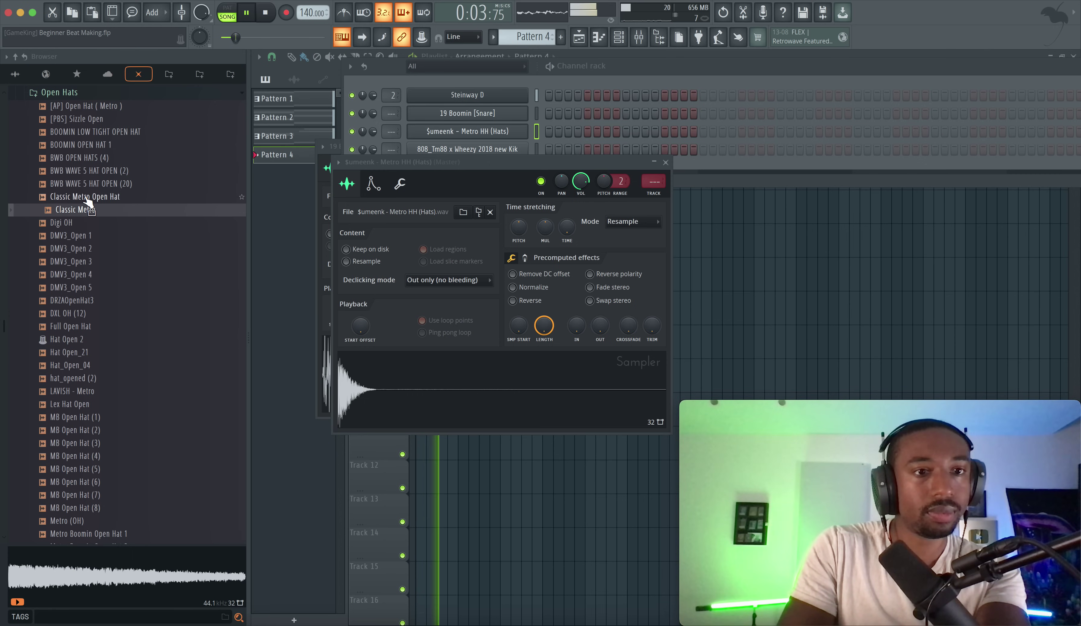
Load the Classic Metro Open Hat sample into a new channel, collapse the Open Hats folder and bring the channel rack forward
click(88, 199)
right_click(88, 199)
click(97, 203)
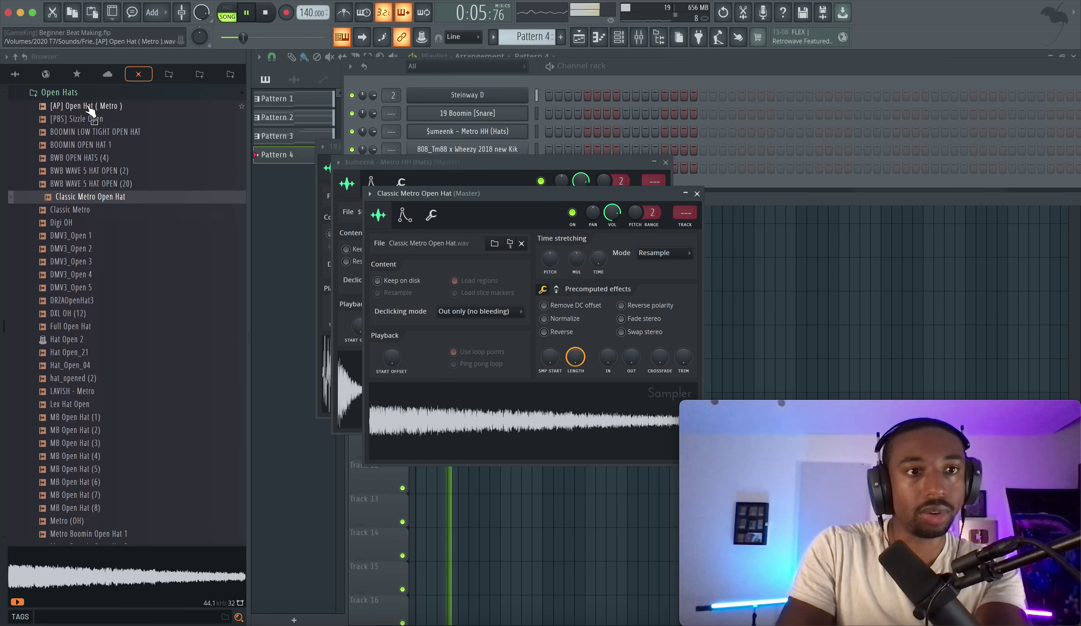
click(88, 94)
scroll(80, 174, up, 3)
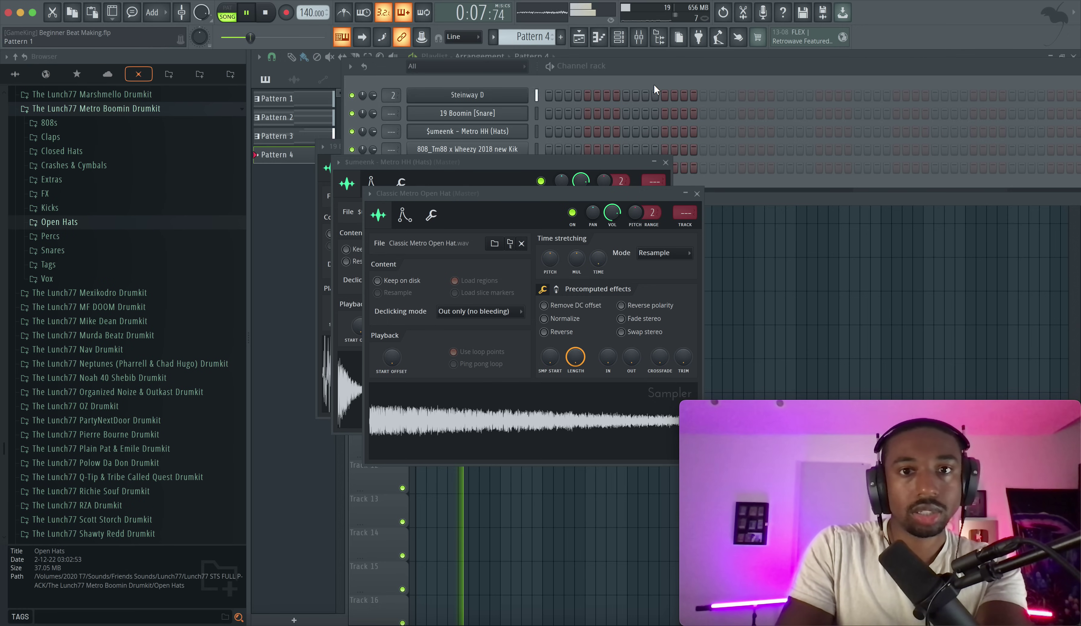
click(586, 80)
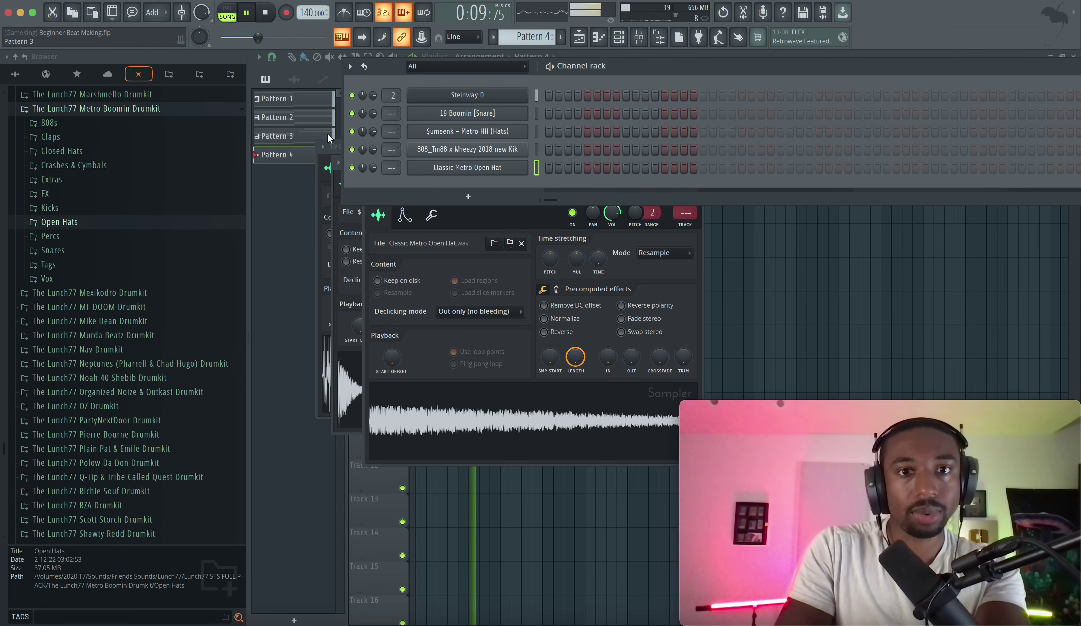
Stop the playback, open the kit's 808s folder and browse down to the spinz 808 samples
click(64, 122)
key(space)
scroll(108, 287, down, 20)
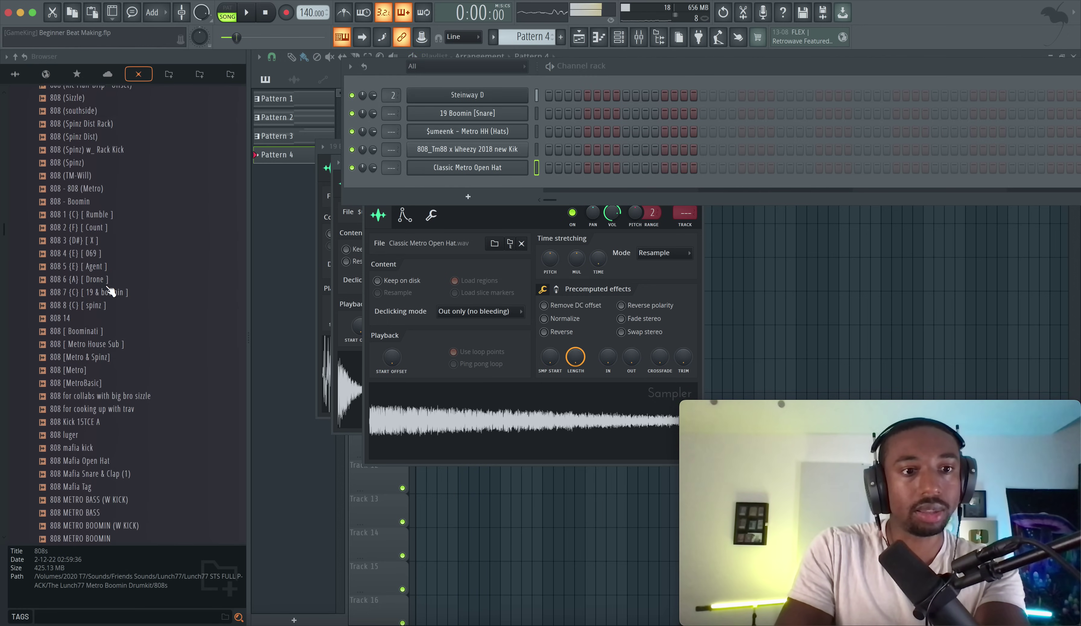
scroll(110, 291, down, 20)
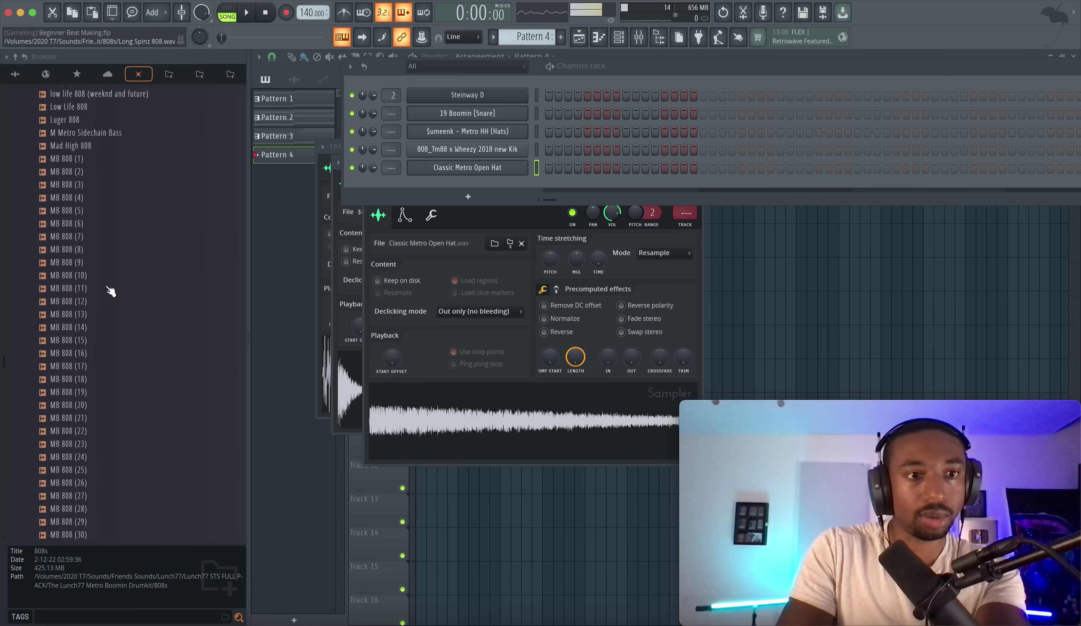
scroll(110, 291, down, 20)
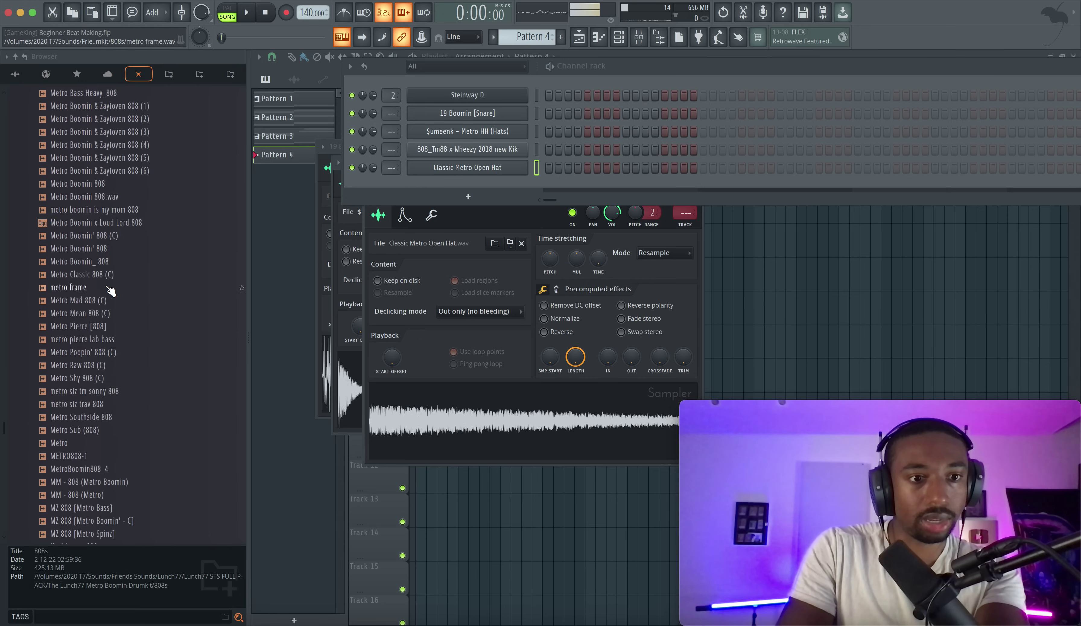
scroll(110, 291, down, 4)
click(91, 301)
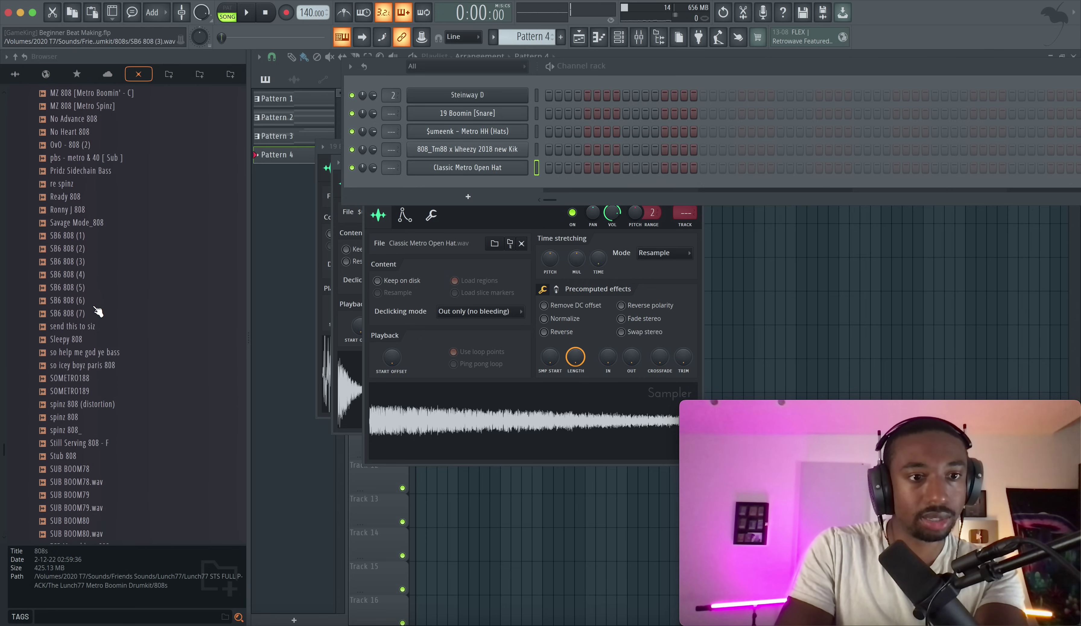
scroll(98, 311, down, 2)
click(90, 342)
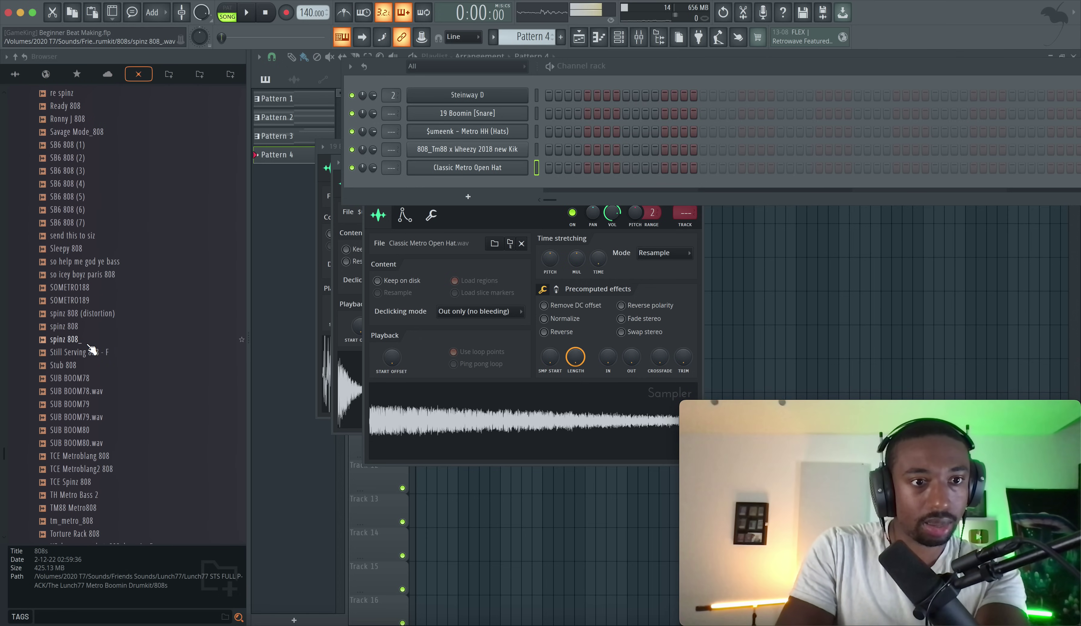
Audition the spinz 808_ sample, load it into a new channel and save the project
click(87, 342)
right_click(83, 339)
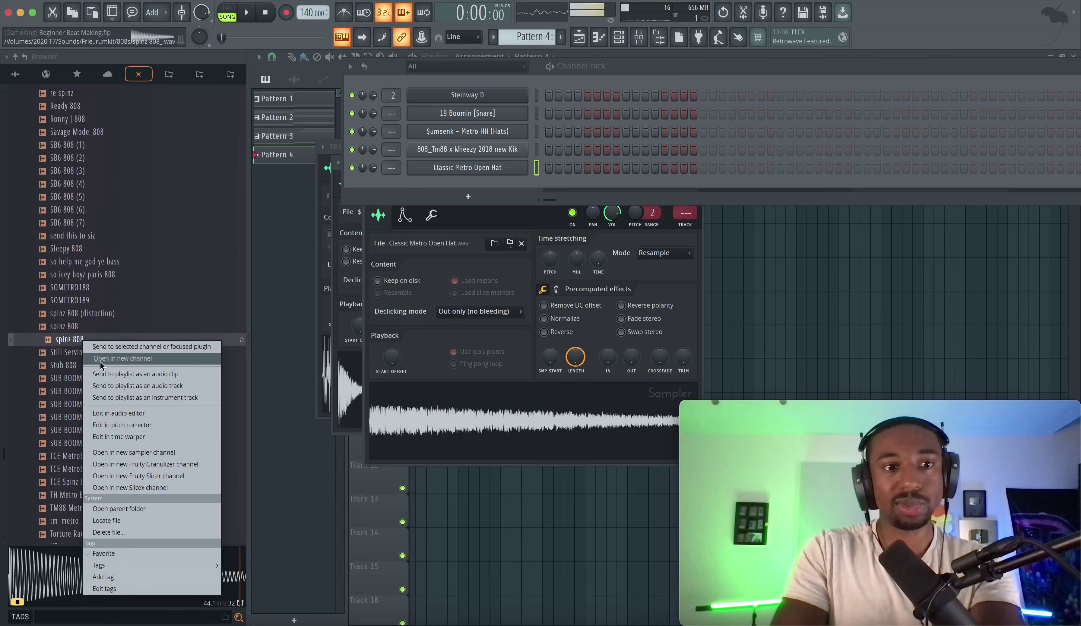
click(100, 359)
key(ctrl+s)
click(606, 84)
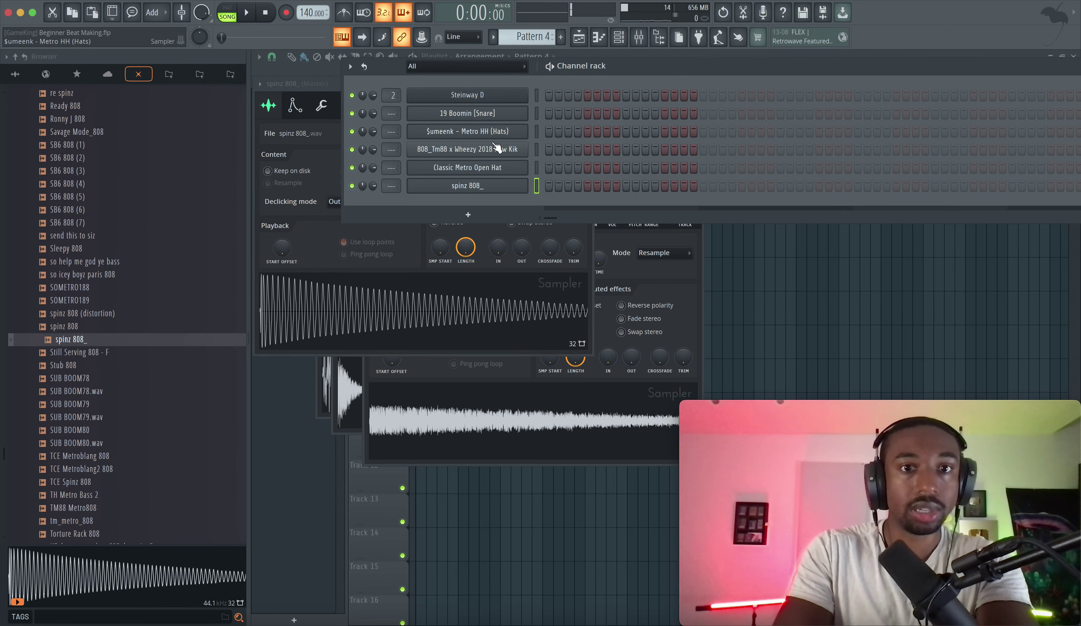
Hide the browser and save the project with only the 19 Boomin [Snare] channel selected
click(665, 39)
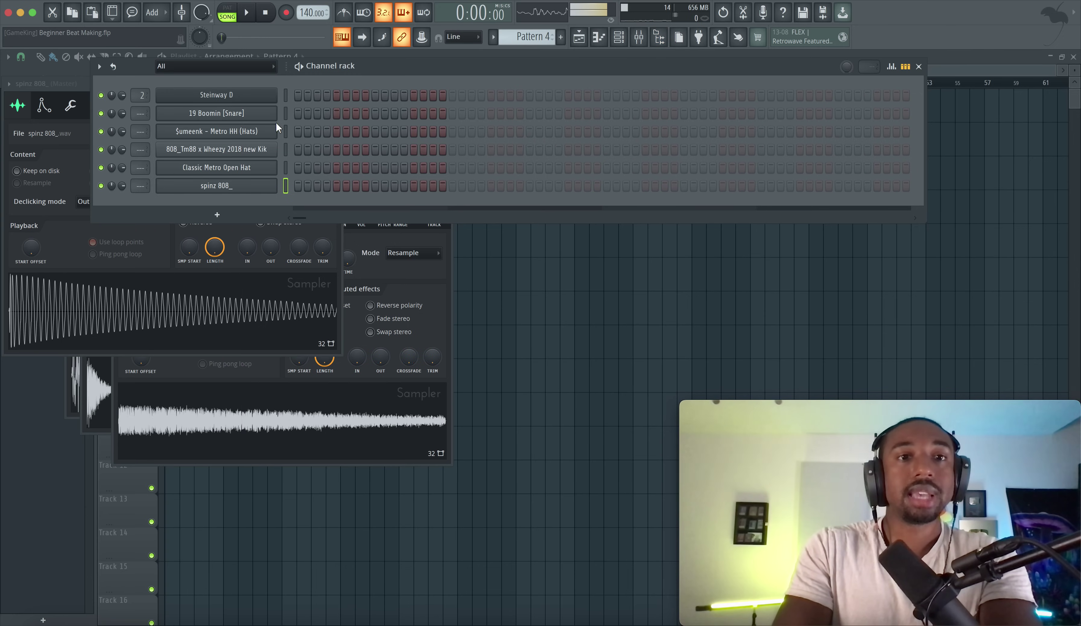
click(288, 113)
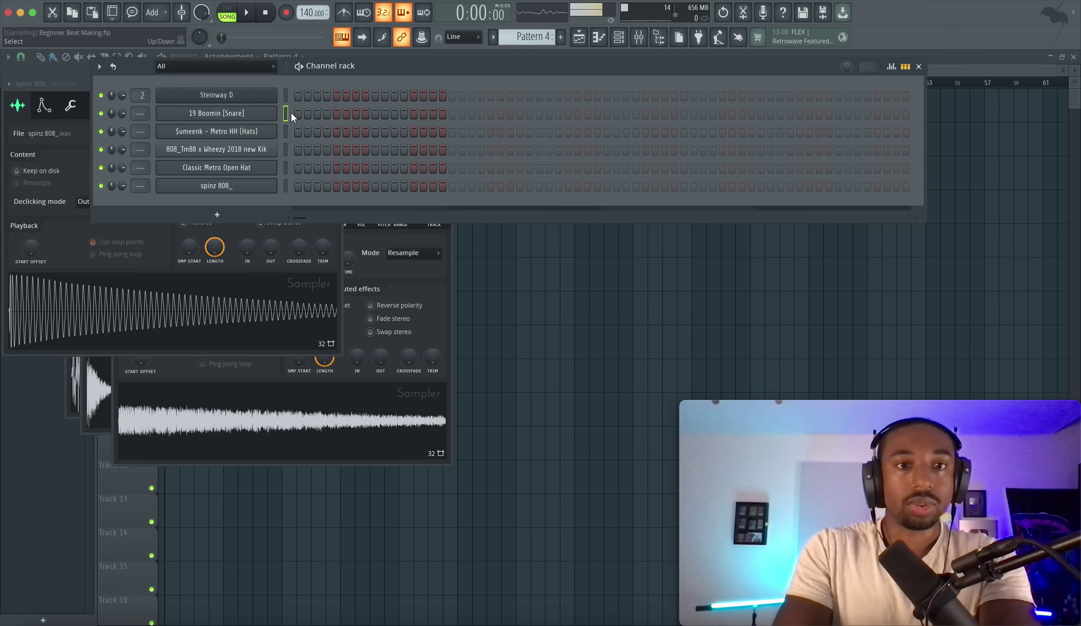
key(ctrl+s)
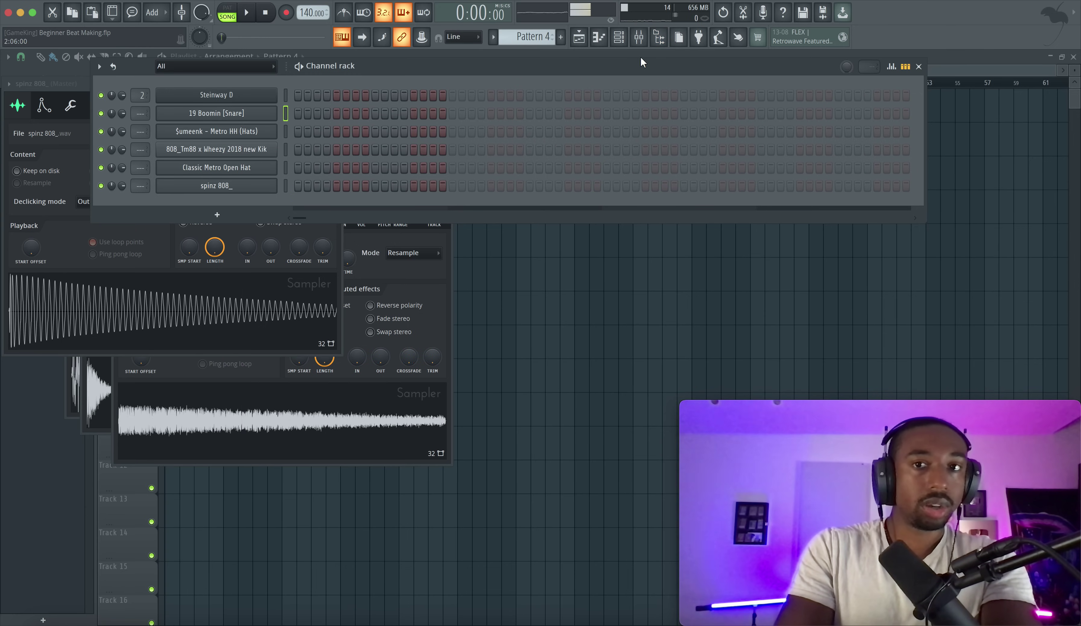
Link all five drum channels, from 19 Boomin [Snare] to spinz 808_, to mixer tracks 3 to 7 and check them in the mixer
click(618, 38)
click(618, 39)
drag(286, 115, 286, 194)
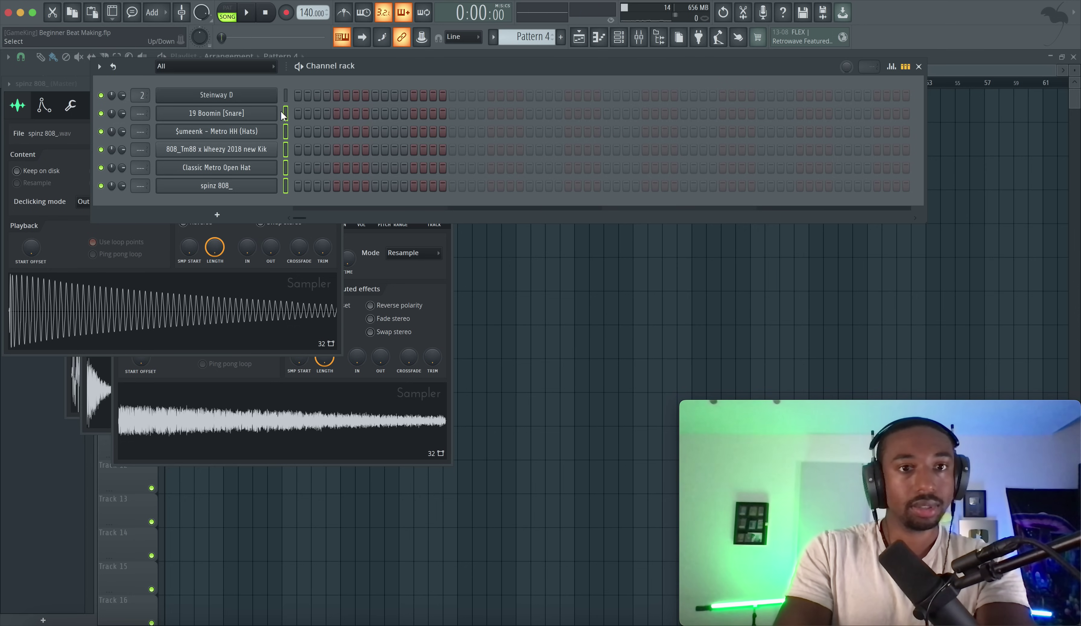
key(ctrl+l)
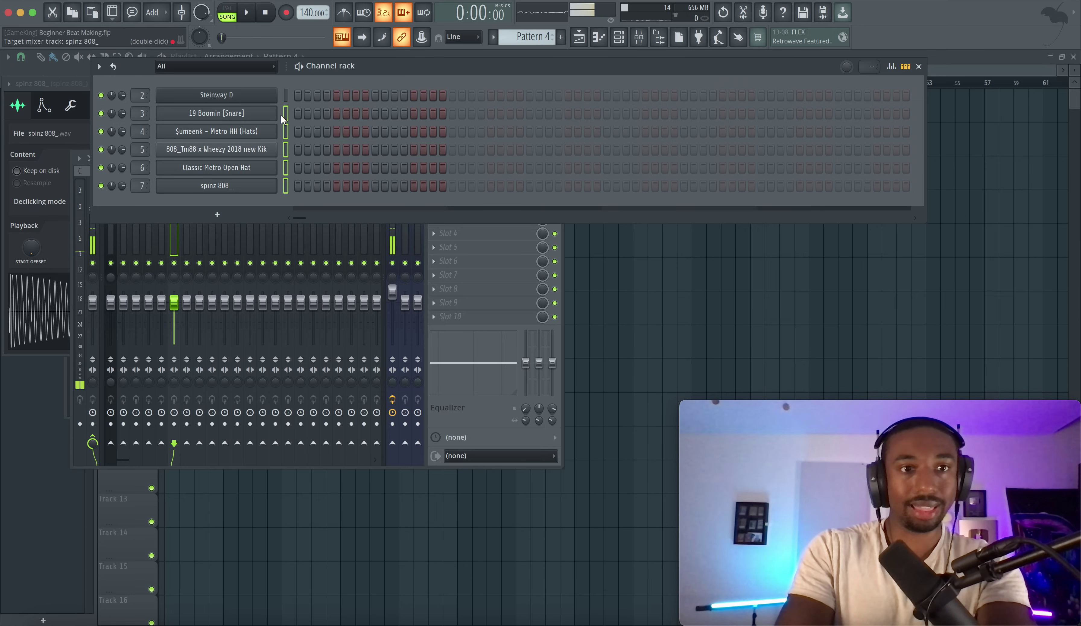
click(437, 380)
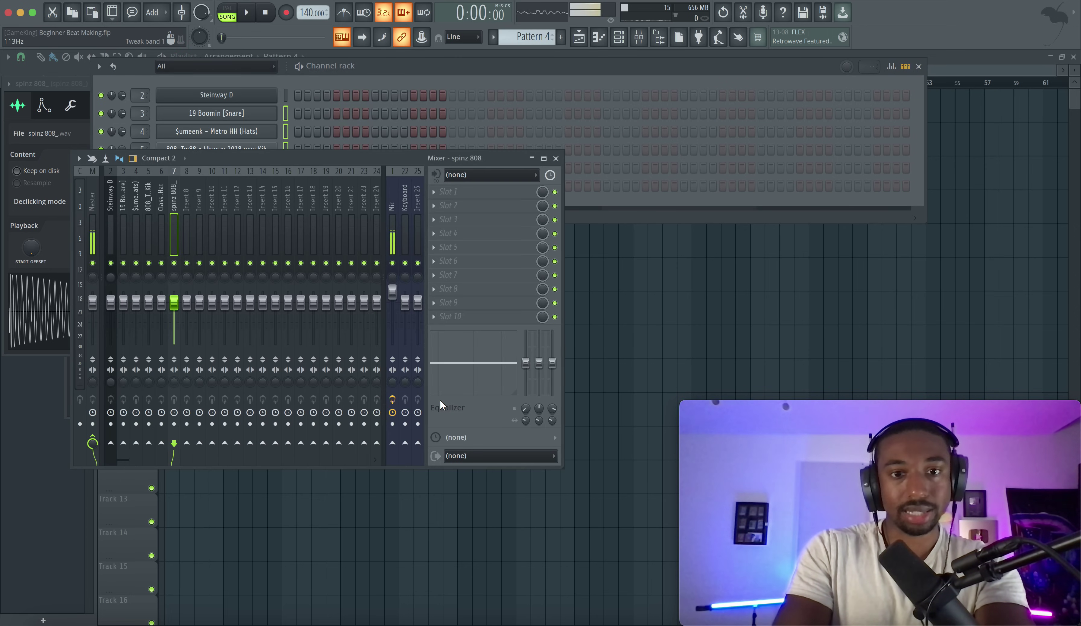
click(172, 214)
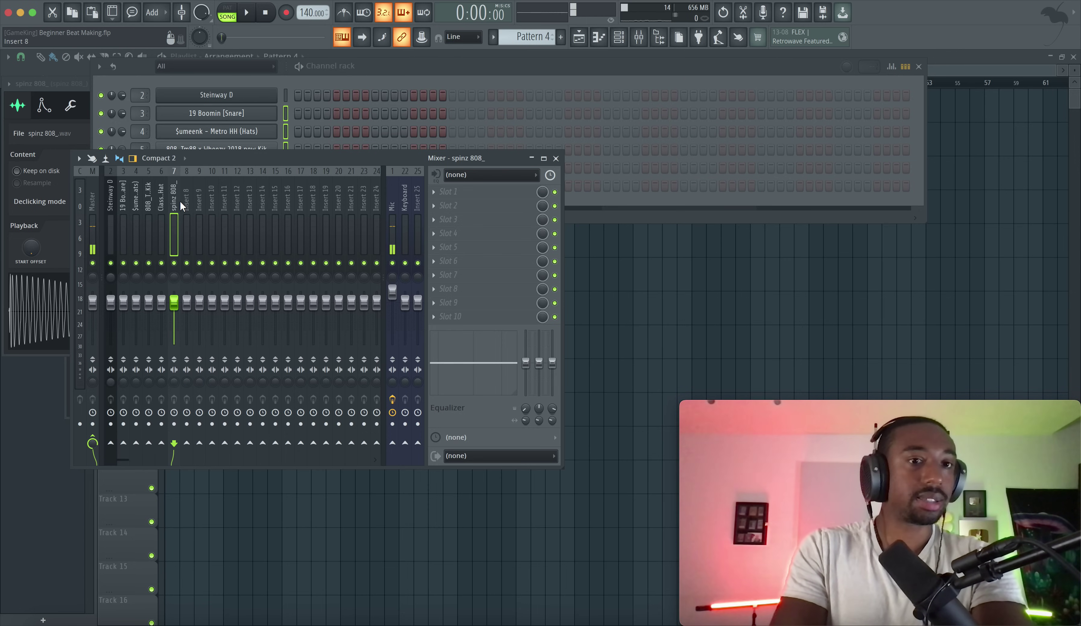
Return to the playlist and place a Pattern 4 clip on the Rhythm track from bar 1 to bar 5
click(380, 75)
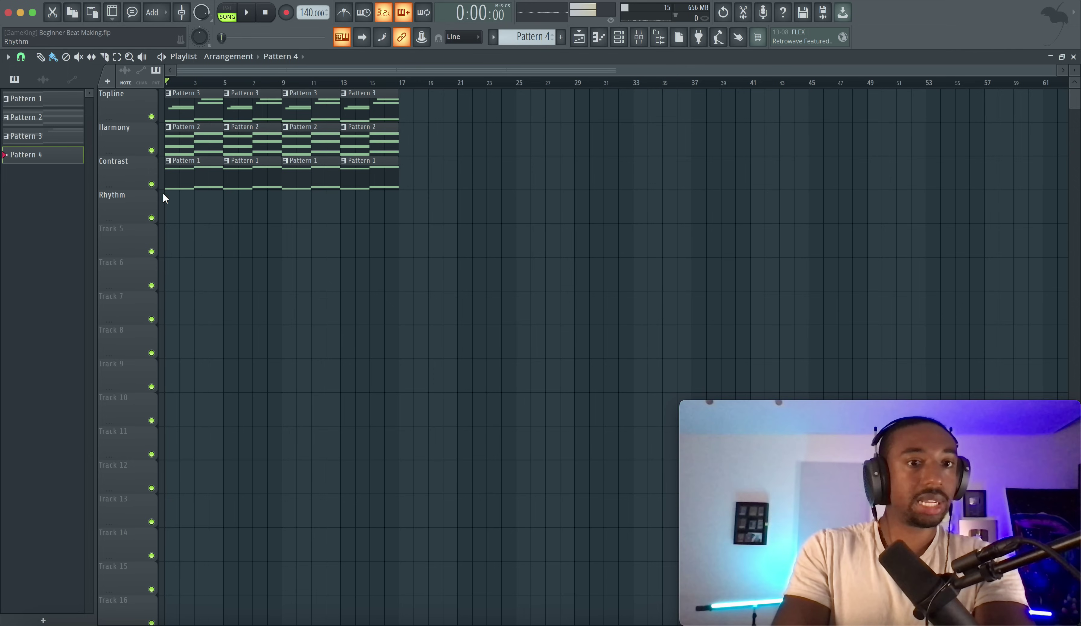
click(173, 207)
drag(229, 203, 216, 203)
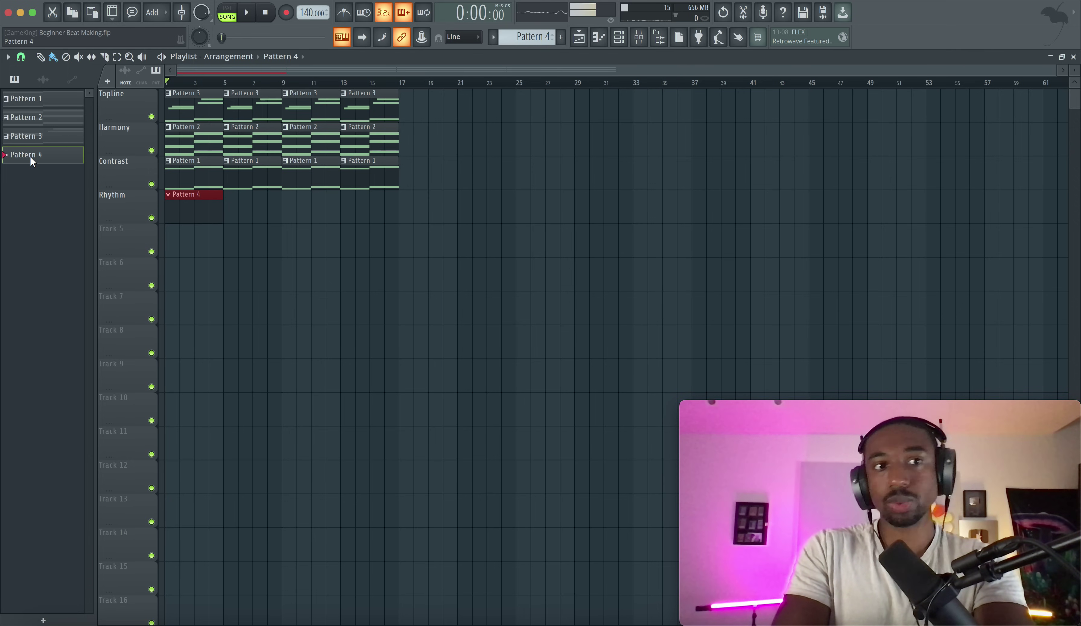
Duplicate the Pattern 4 clip three times on the Rhythm track so it fills bars 1 to 17
drag(157, 232, 33, 155)
key(space)
key(space)
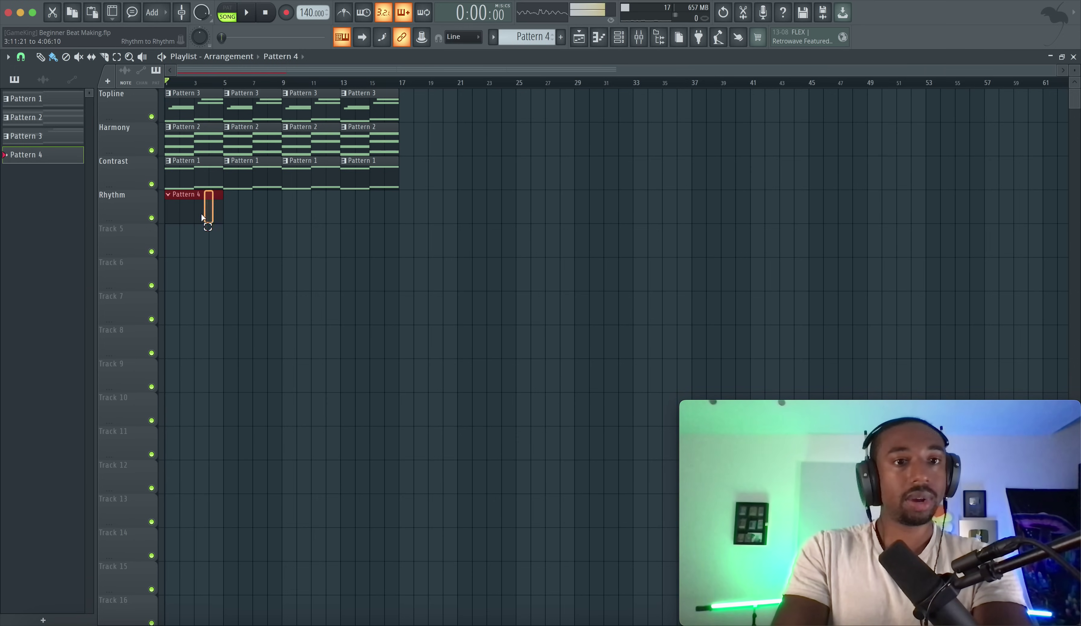
key(ctrl+b)
key(ctrl+b)
key(ctrl+b)
click(529, 135)
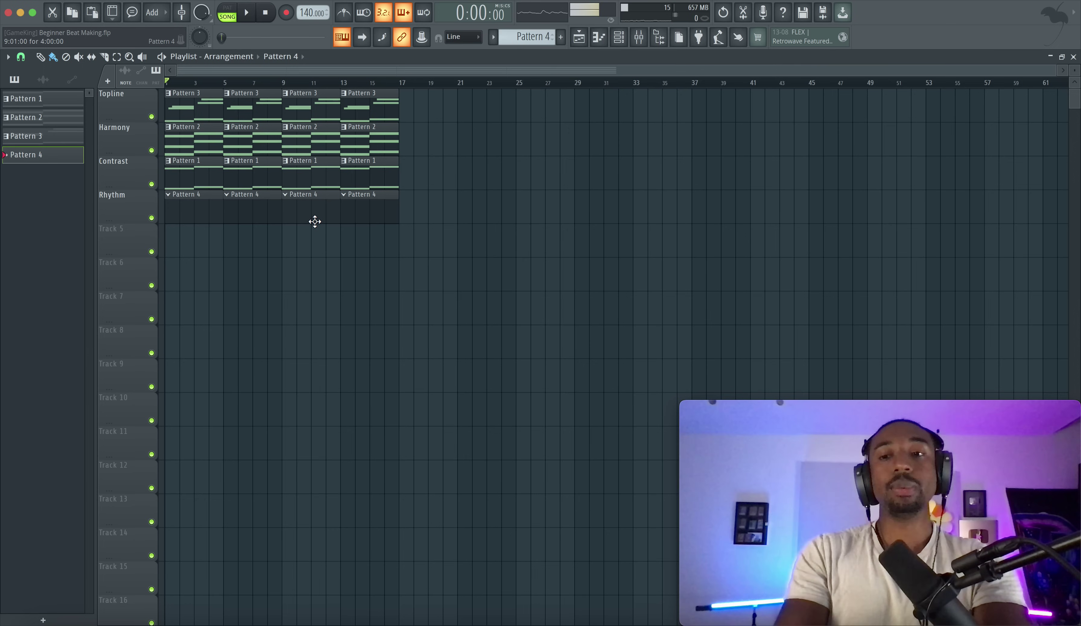
Open Pattern 4 in the channel rack and fill the $umeenk - Metro HH (Hats) channel on every 2 steps up to step 48
double_click(186, 207)
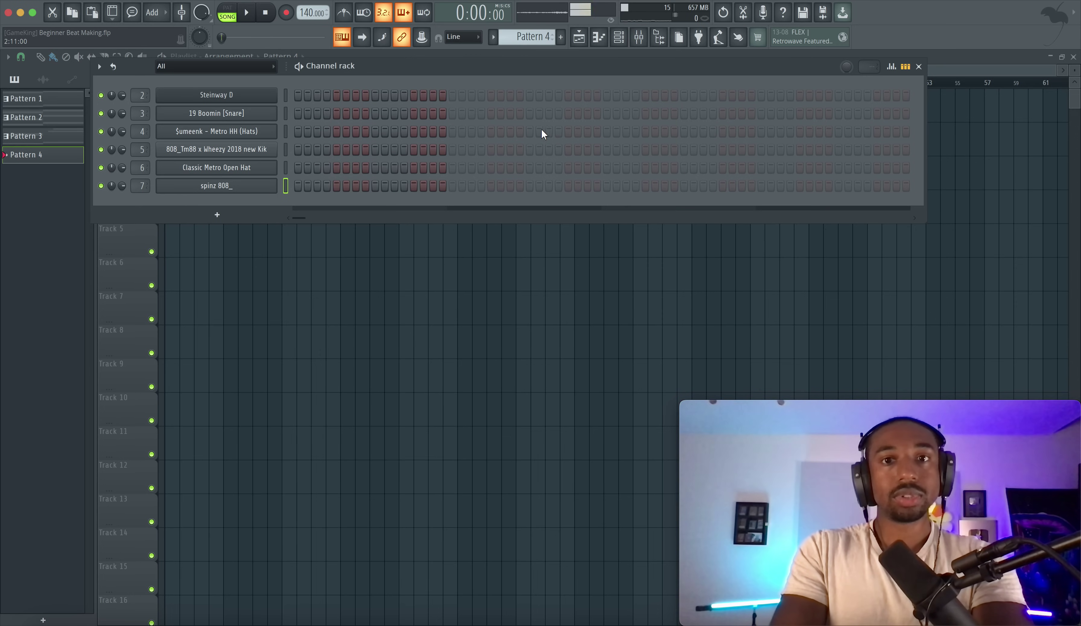
click(702, 131)
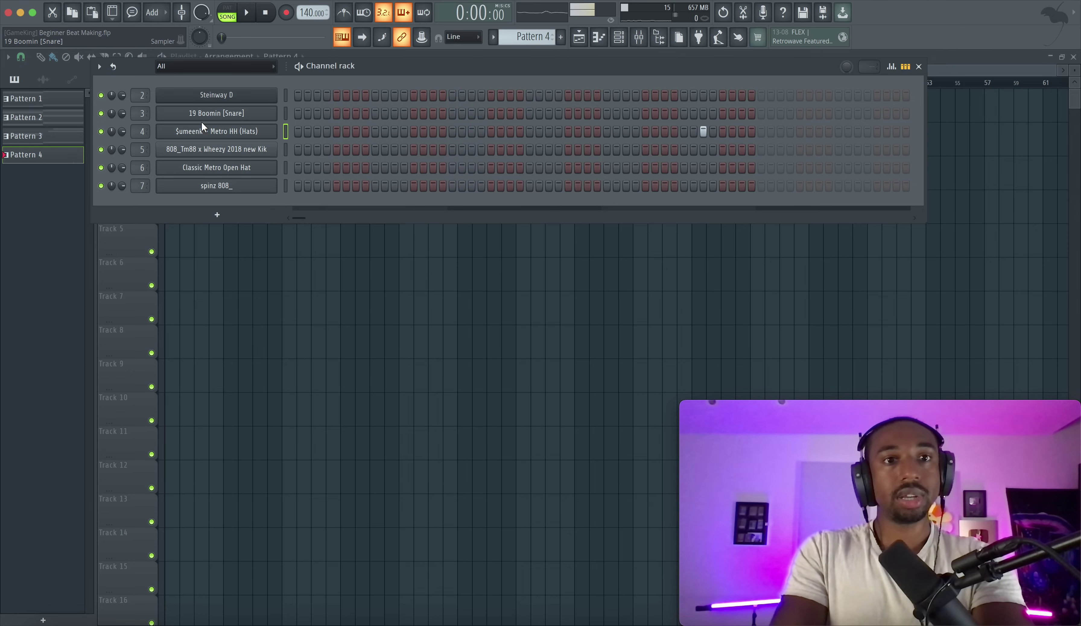
right_click(212, 131)
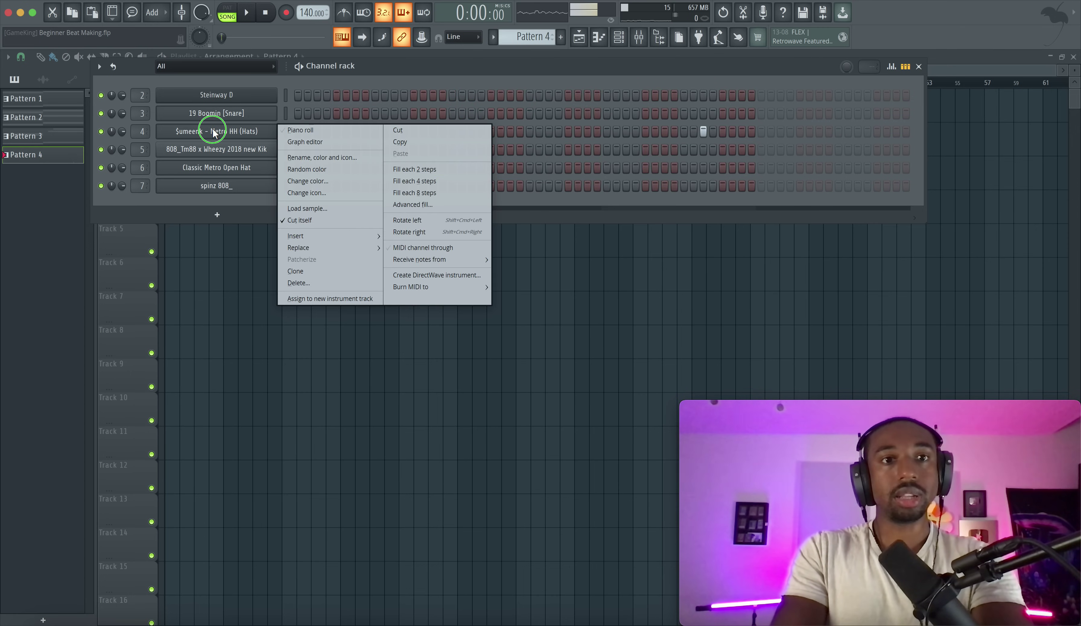
click(435, 169)
key(space)
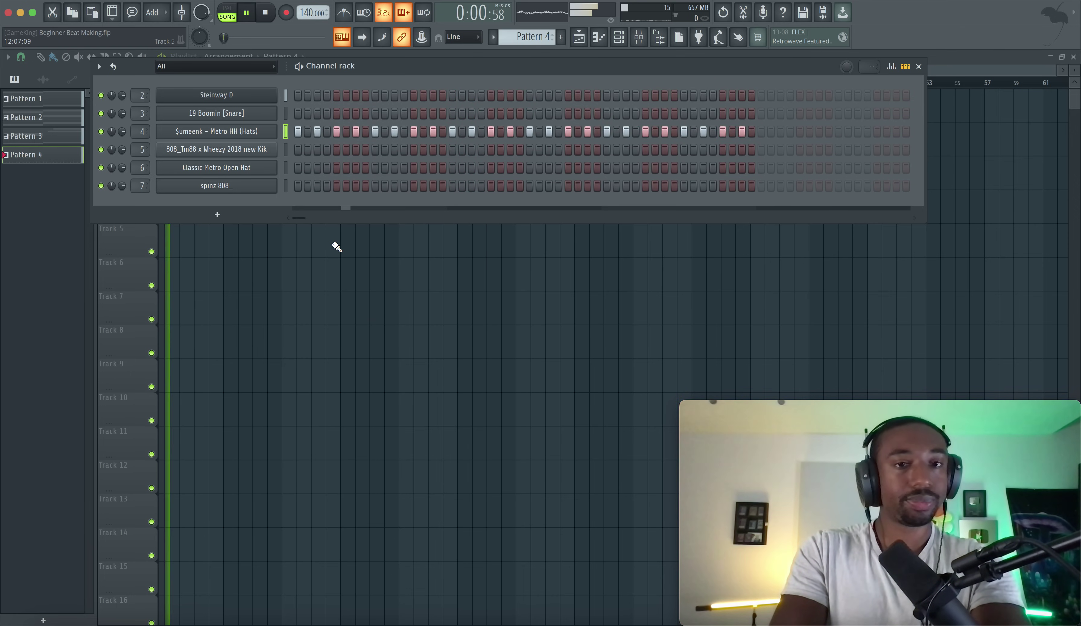
right_click(329, 281)
click(620, 39)
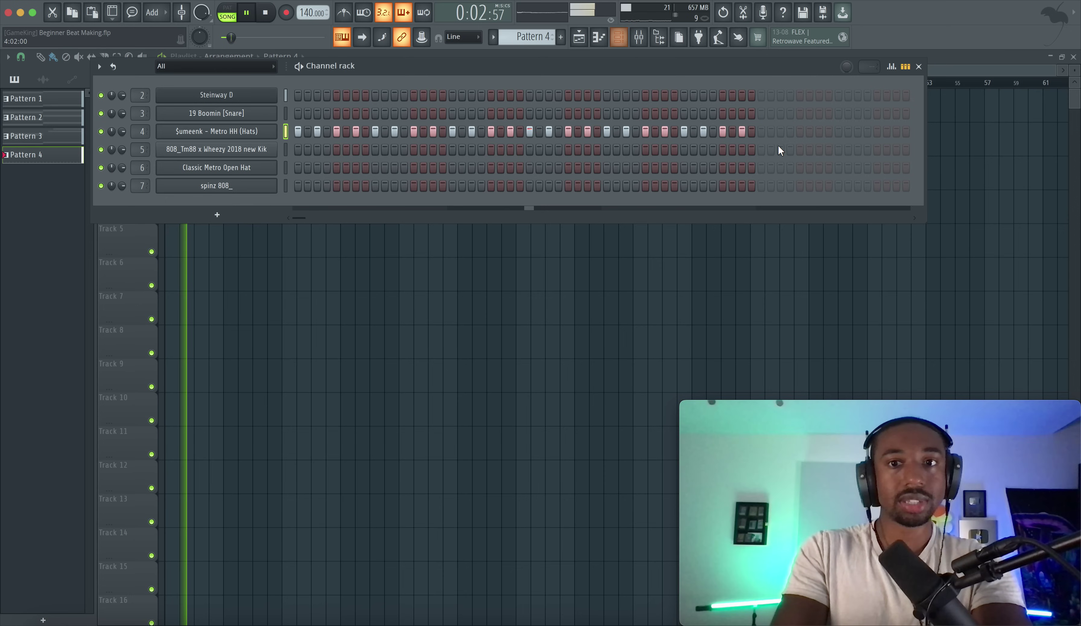
Extend the pattern to 64 steps, refill the hats every 2 steps, play it back and save the project
click(790, 131)
key(space)
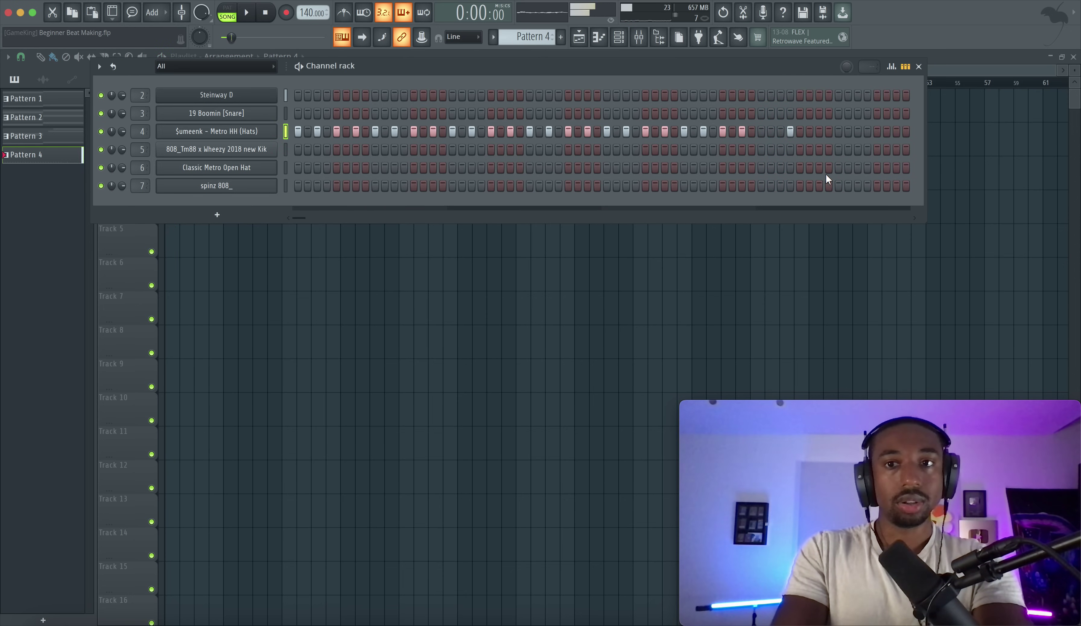
right_click(270, 130)
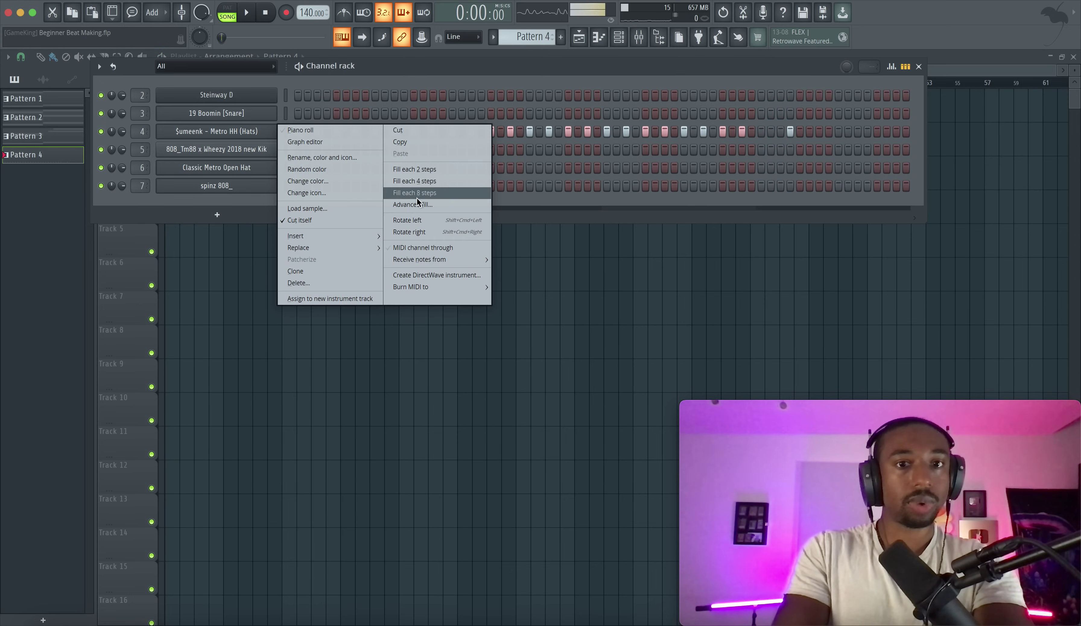
click(423, 170)
key(space)
right_click(314, 287)
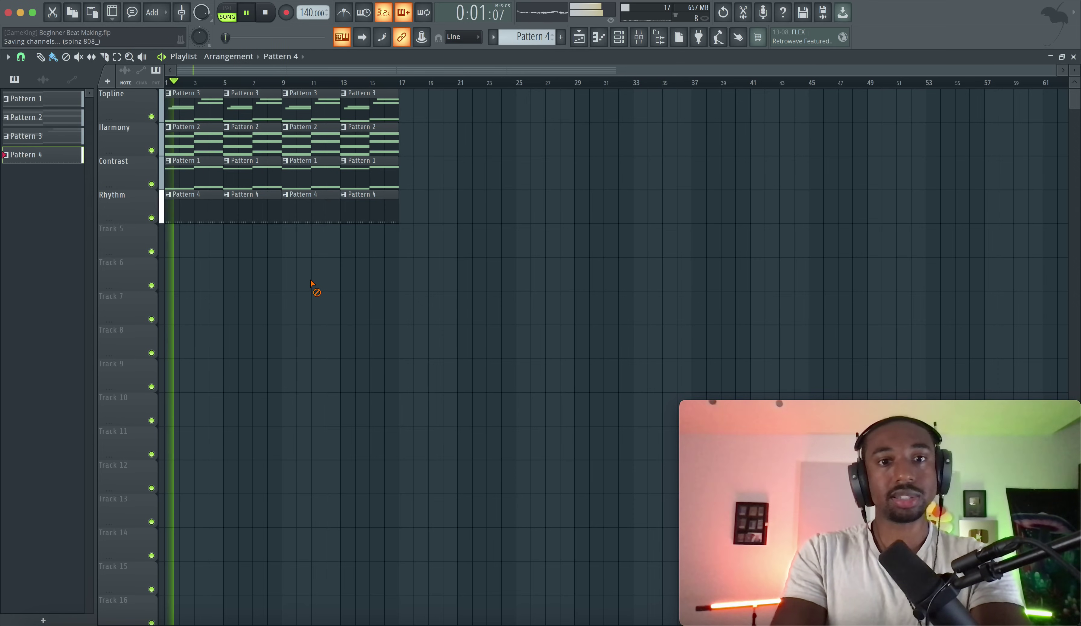
click(619, 39)
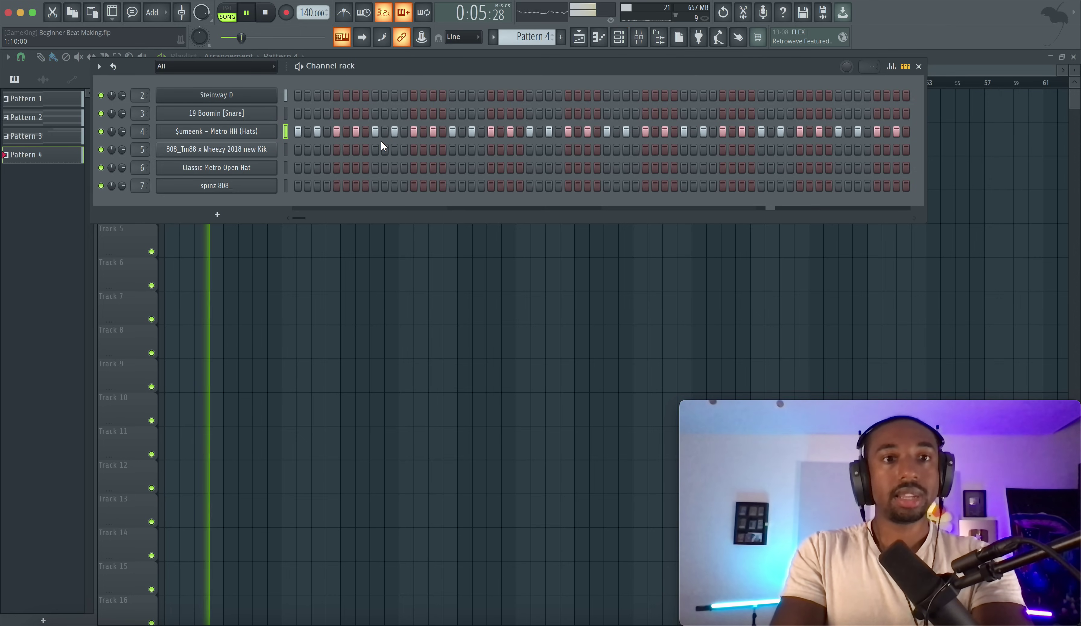
key(space)
key(super+s)
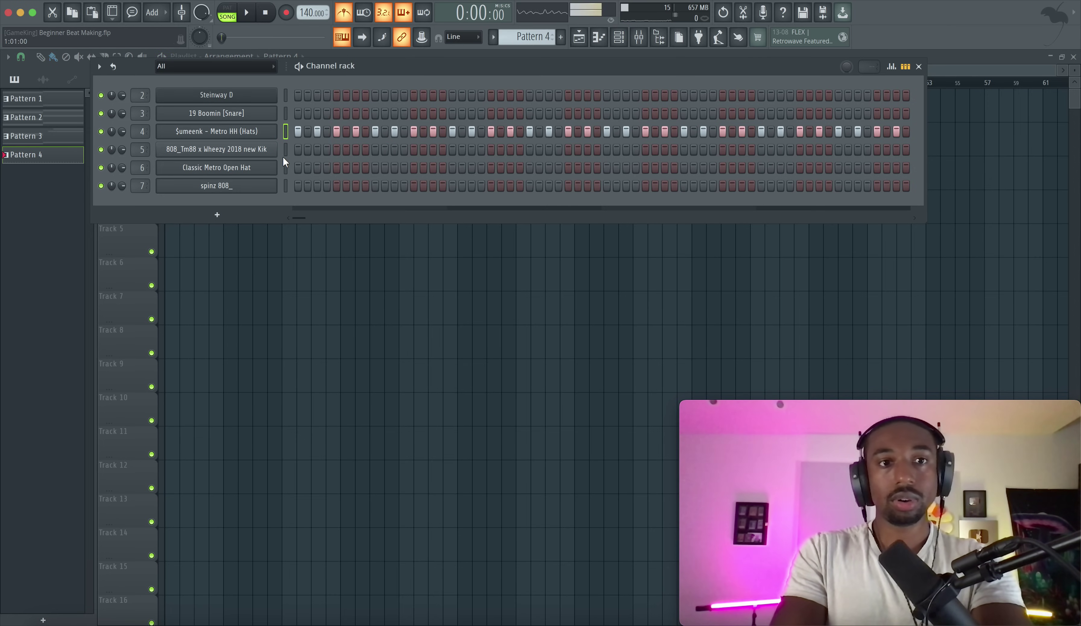
Add hits for the 19 Boomin [Snare] channel on steps 9, 25, 41 and 57
click(287, 112)
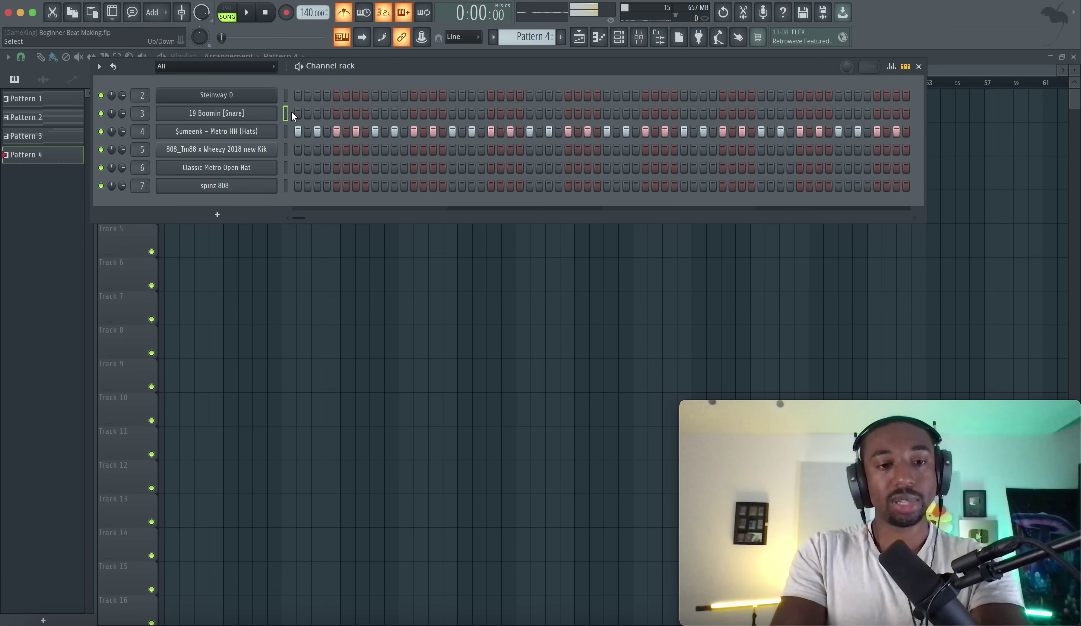
click(374, 113)
click(530, 113)
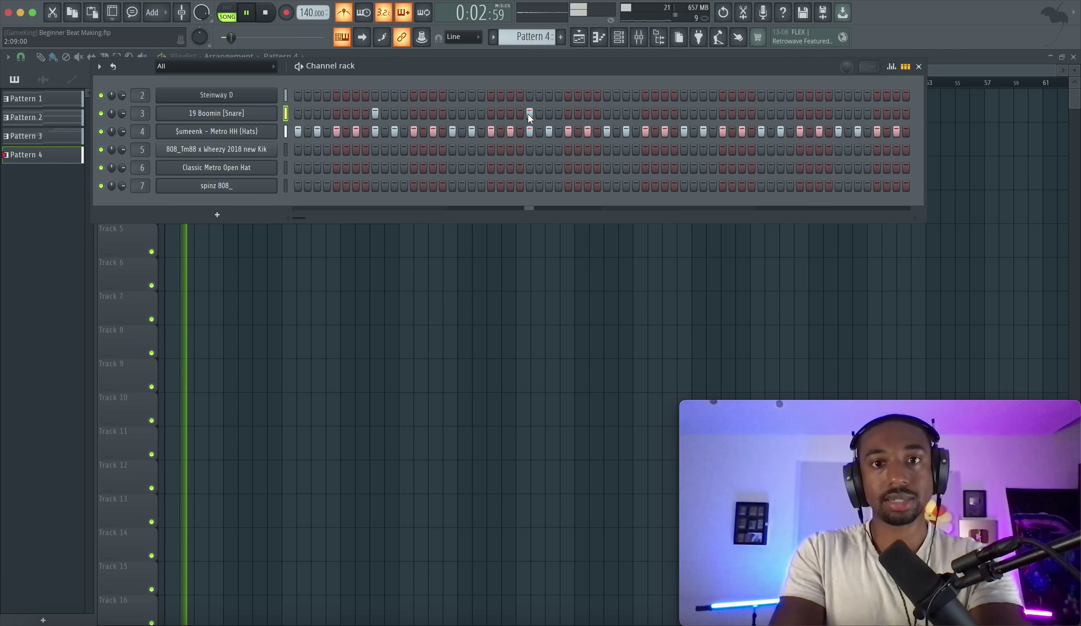
click(684, 114)
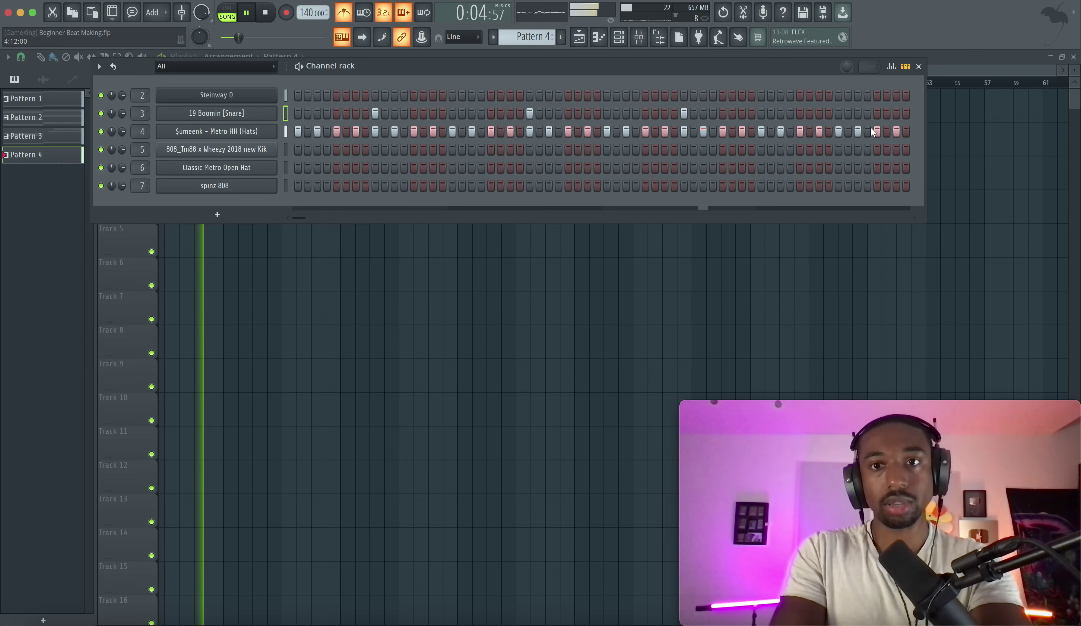
click(838, 113)
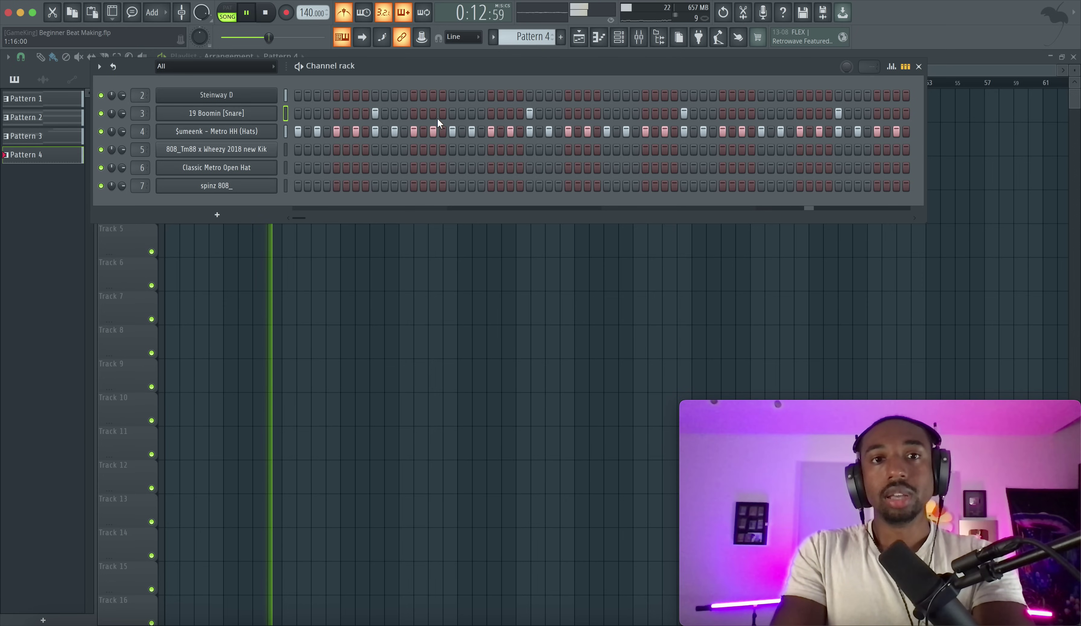
Add extra $umeenk - Metro HH (Hats) hits on steps 14 and 46 and Classic Metro Open Hat hits on steps 13 and 45
click(424, 130)
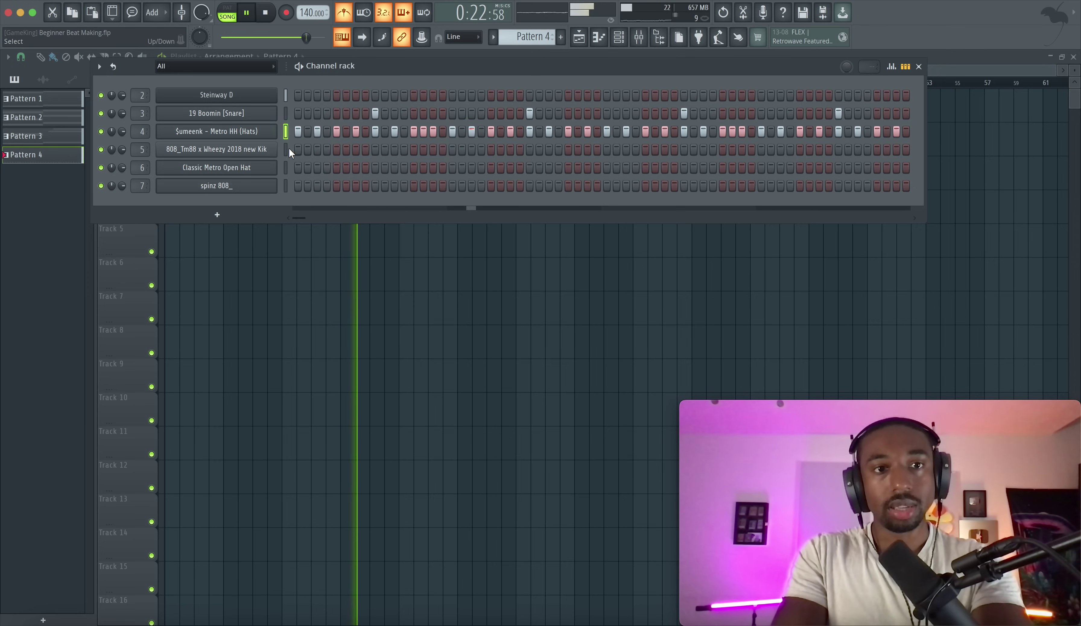
click(286, 166)
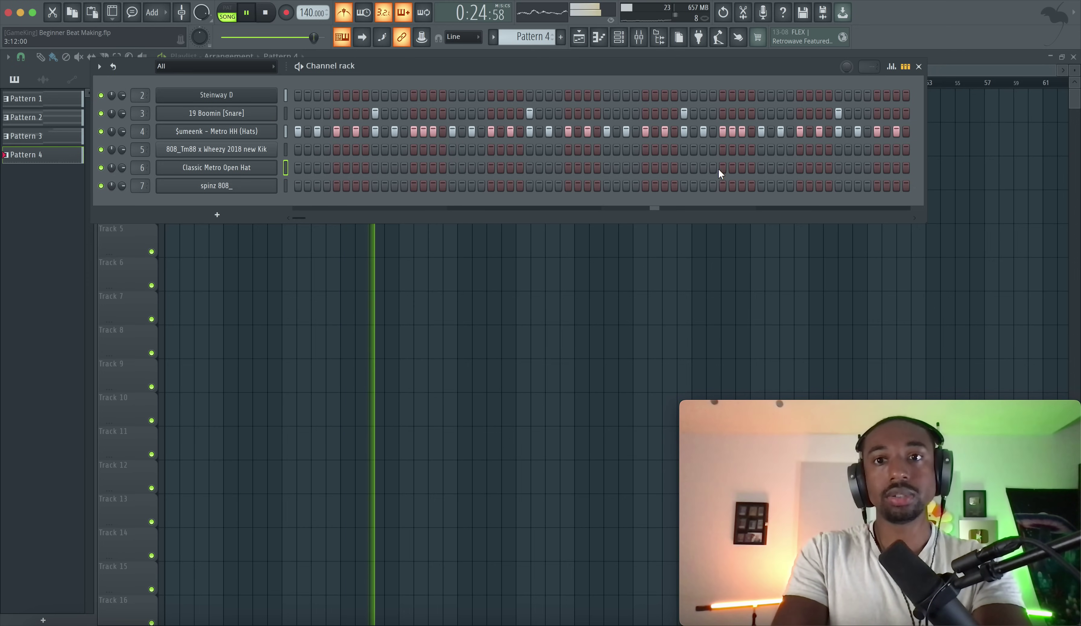
click(414, 167)
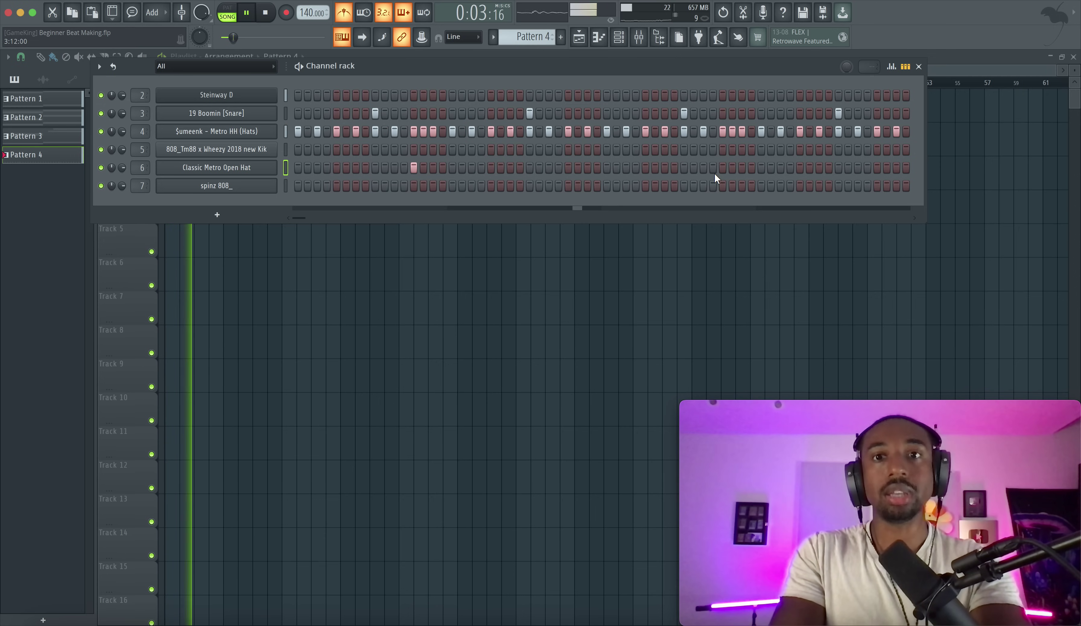
click(722, 166)
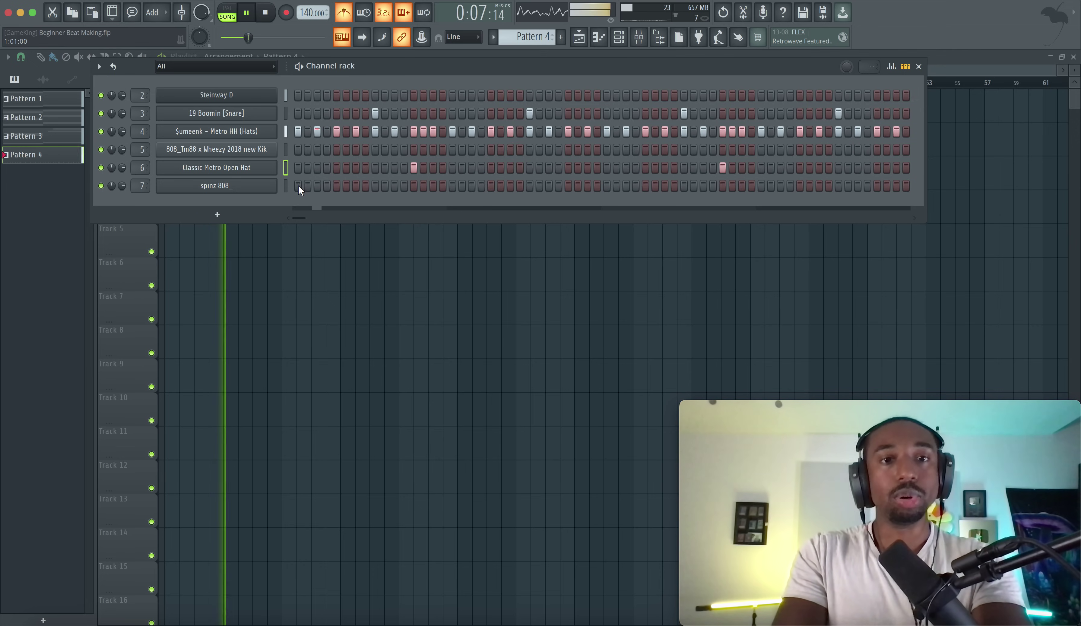
Select the spinz 808_ channel, place a hit on step 1 and save the project
click(286, 186)
key(space)
key(ctrl+s)
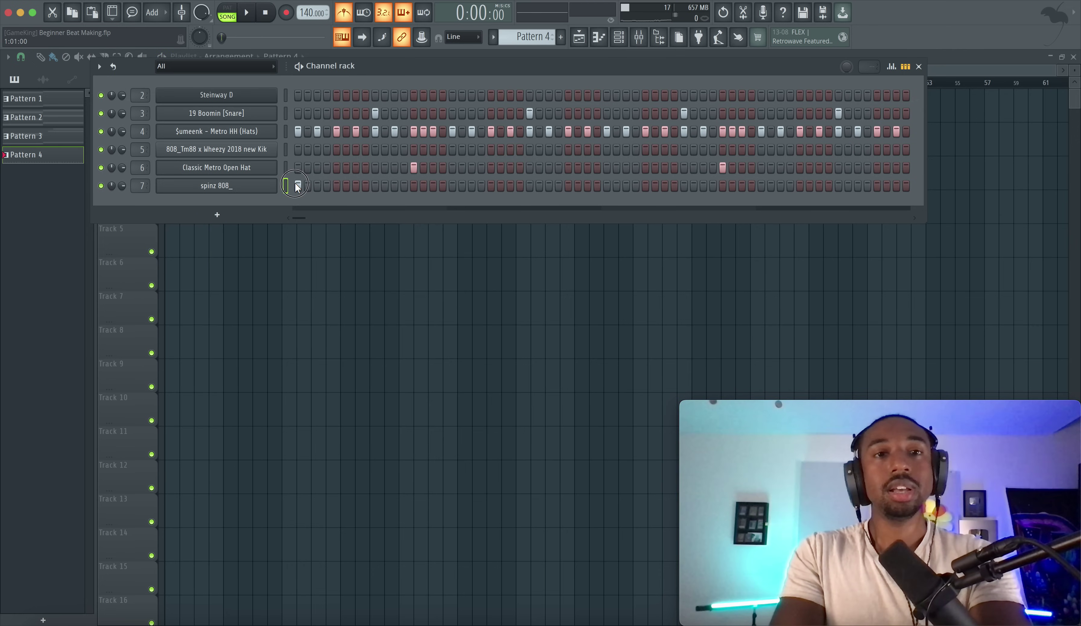
click(296, 184)
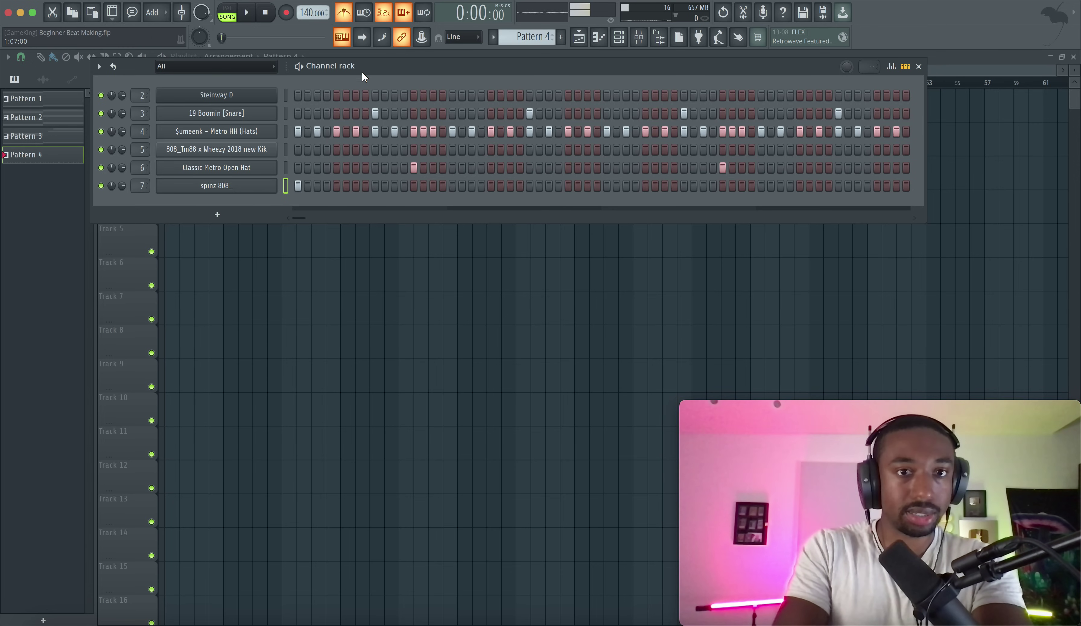
key(super+s)
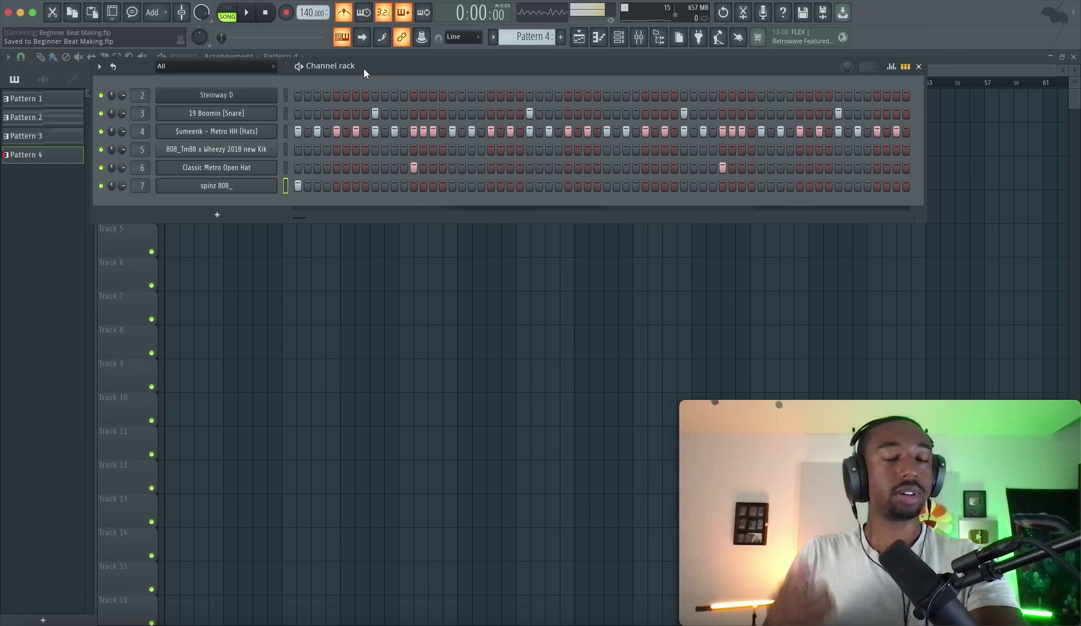
Add spinz 808_ hits on steps 7 and 13 and play the song from the start
click(356, 185)
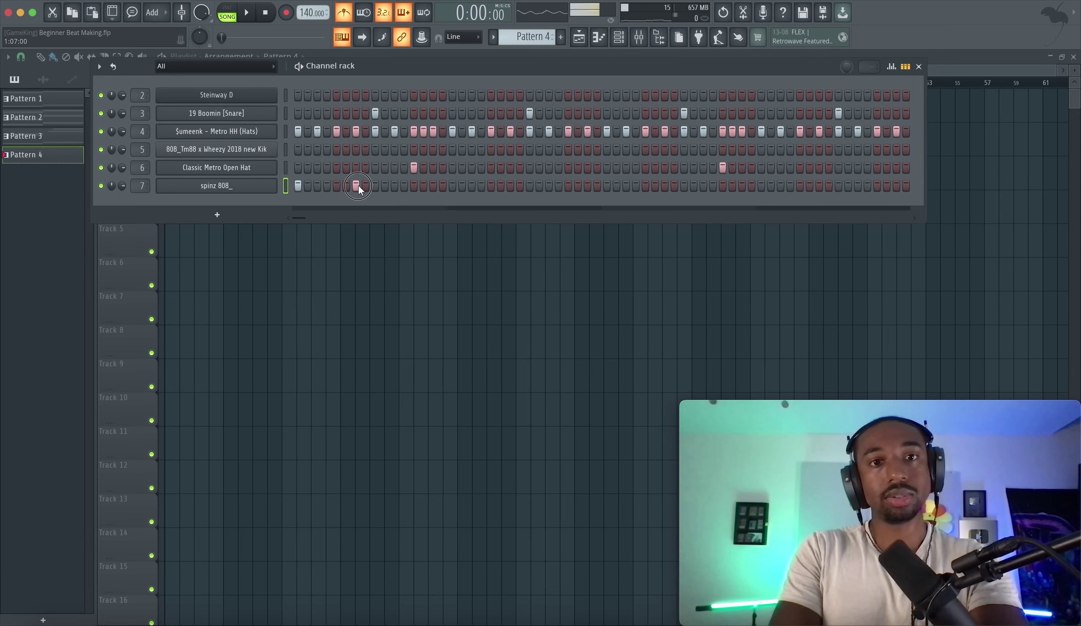
click(412, 186)
key(space)
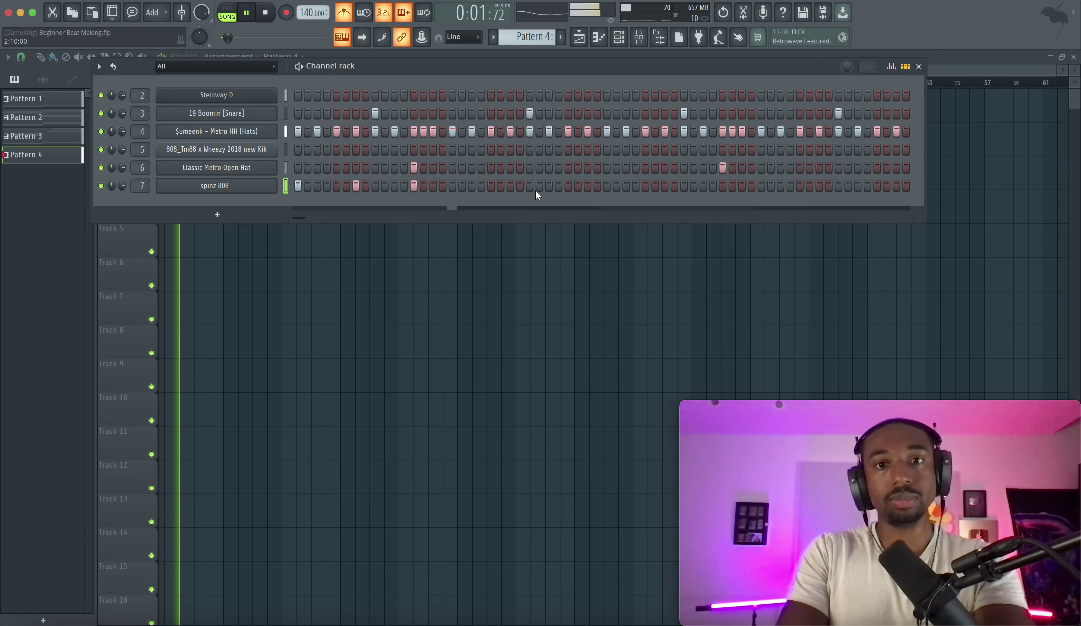
key(space)
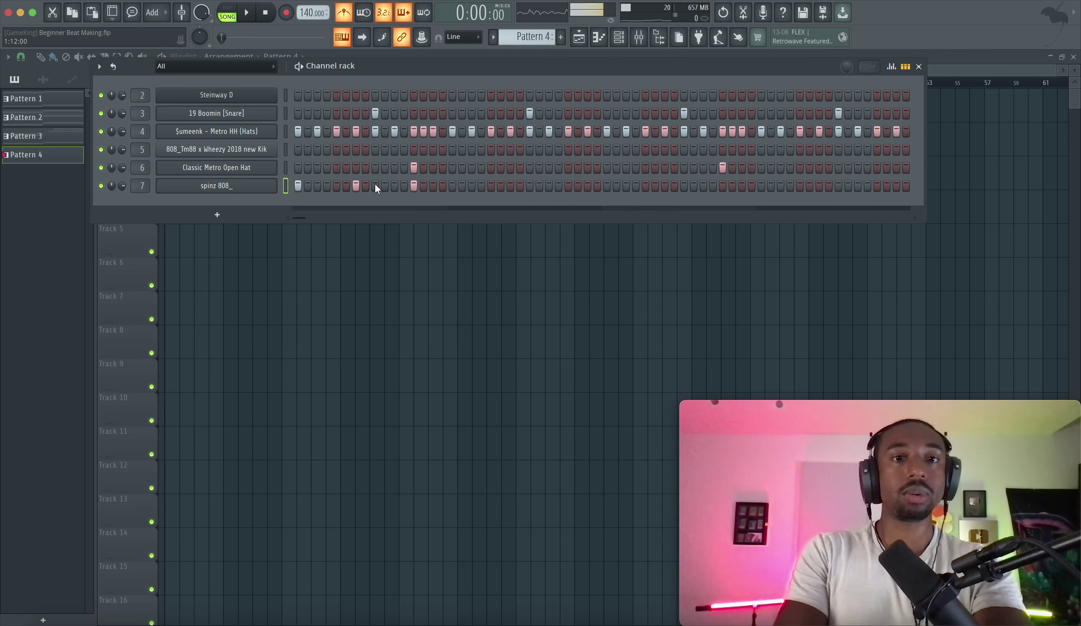
key(space)
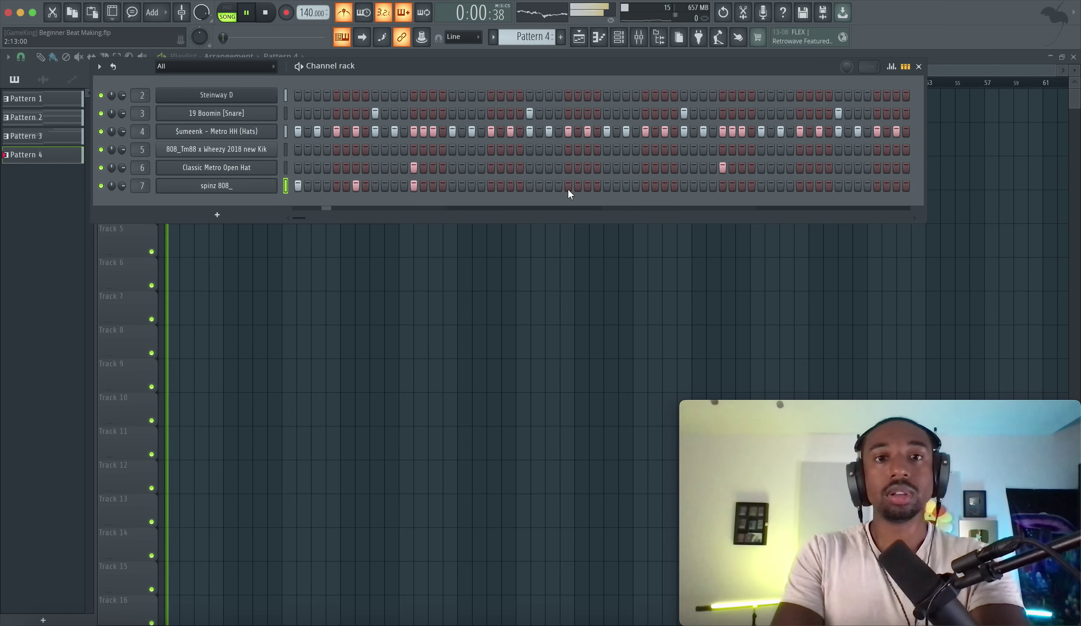
Complete the spinz 808_ rhythm with hits on steps 33, 39, 45, 53 and 59, ending with playback stopped
click(605, 186)
click(665, 185)
click(723, 186)
click(800, 186)
click(858, 186)
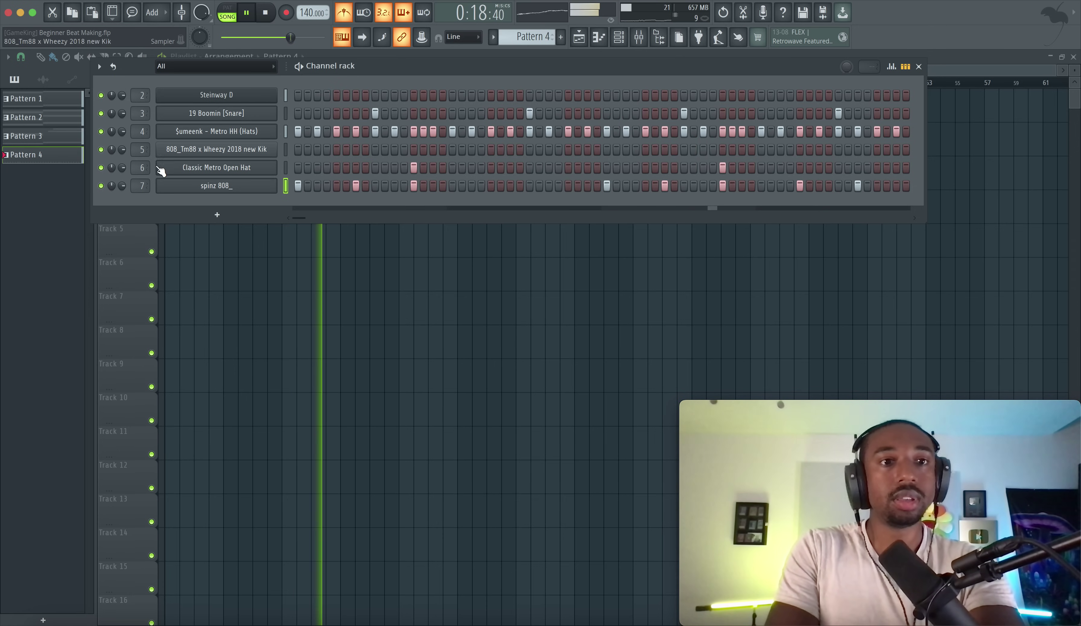
key(space)
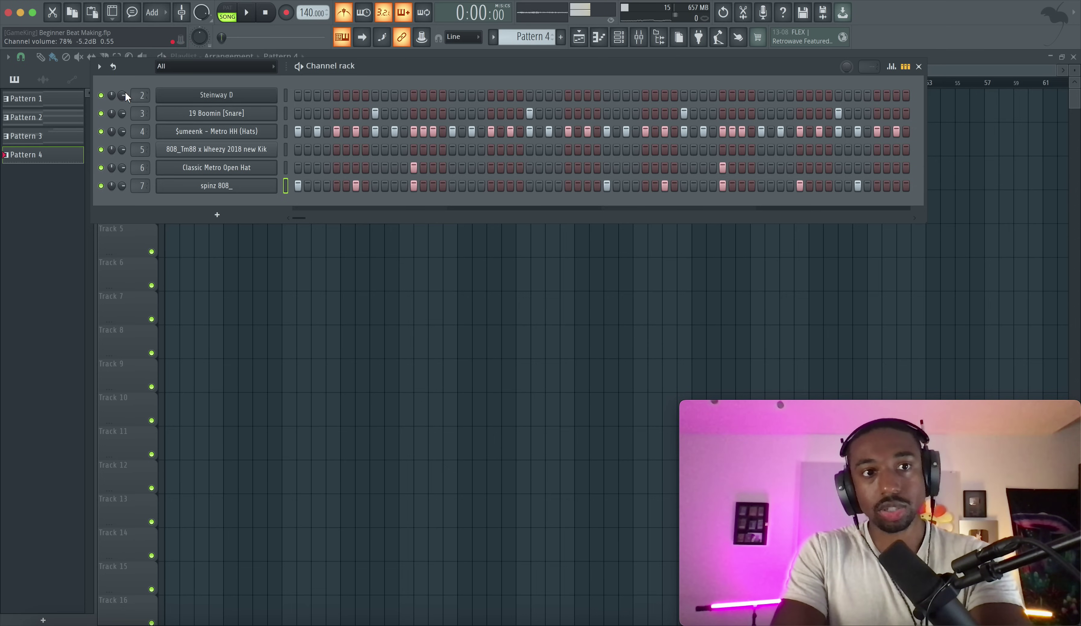
Rebalance the channels by lowering Steinway D to 56% volume and raising spinz 808_ slightly, with the metronome turned off
drag(123, 95, 122, 103)
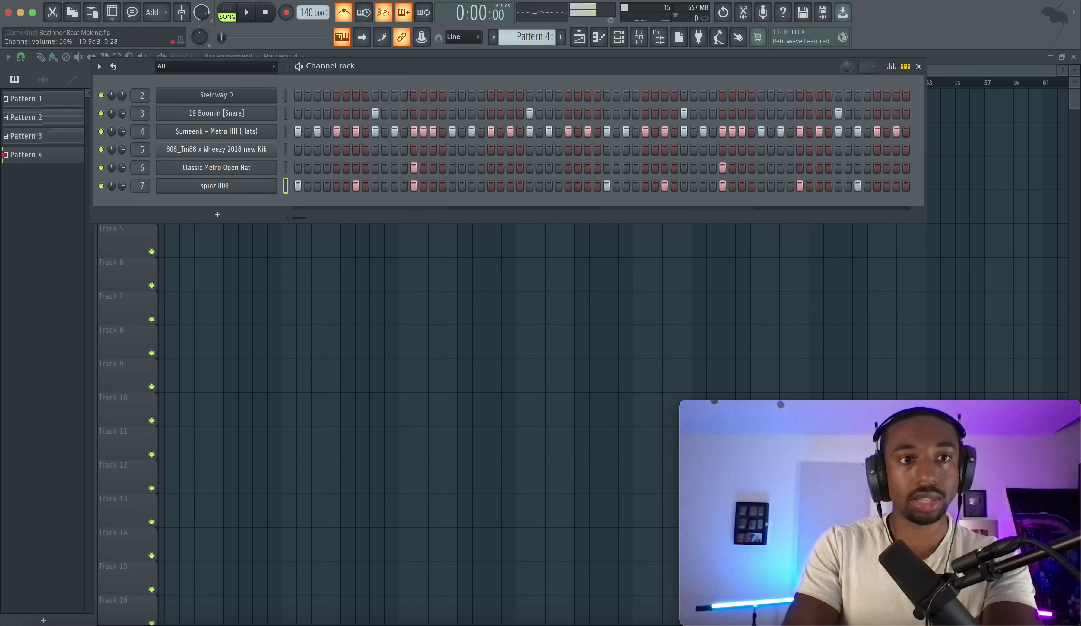
key(space)
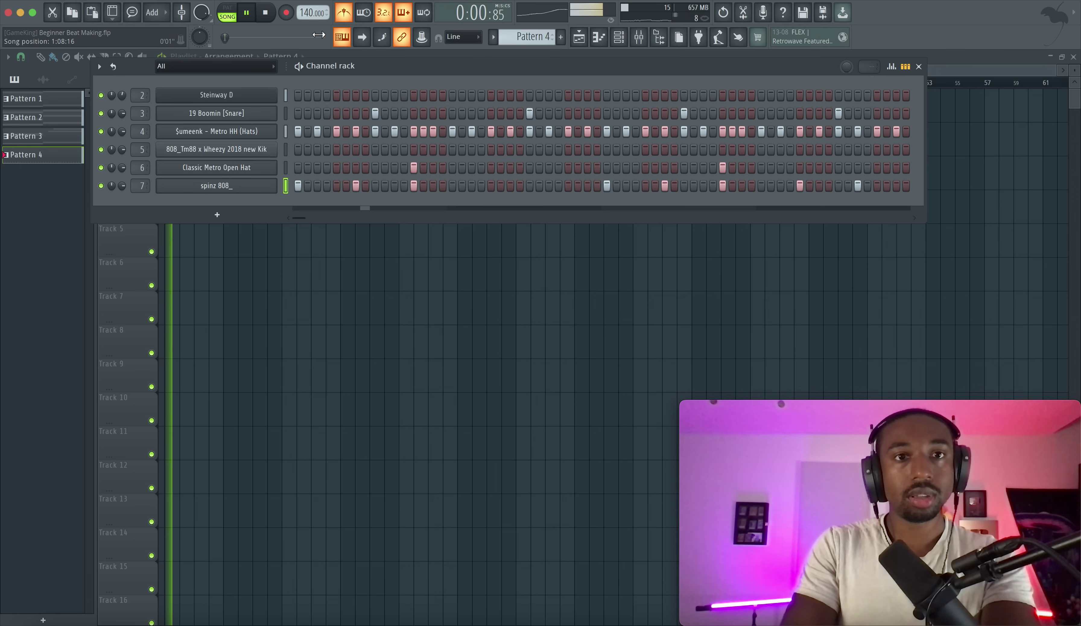
click(343, 15)
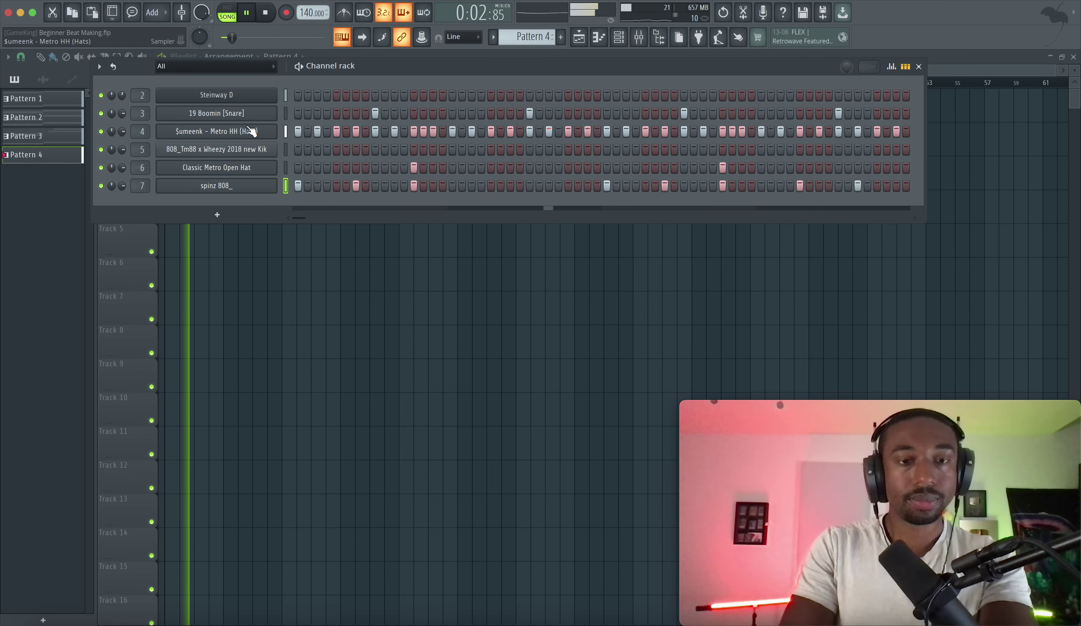
drag(122, 186, 121, 182)
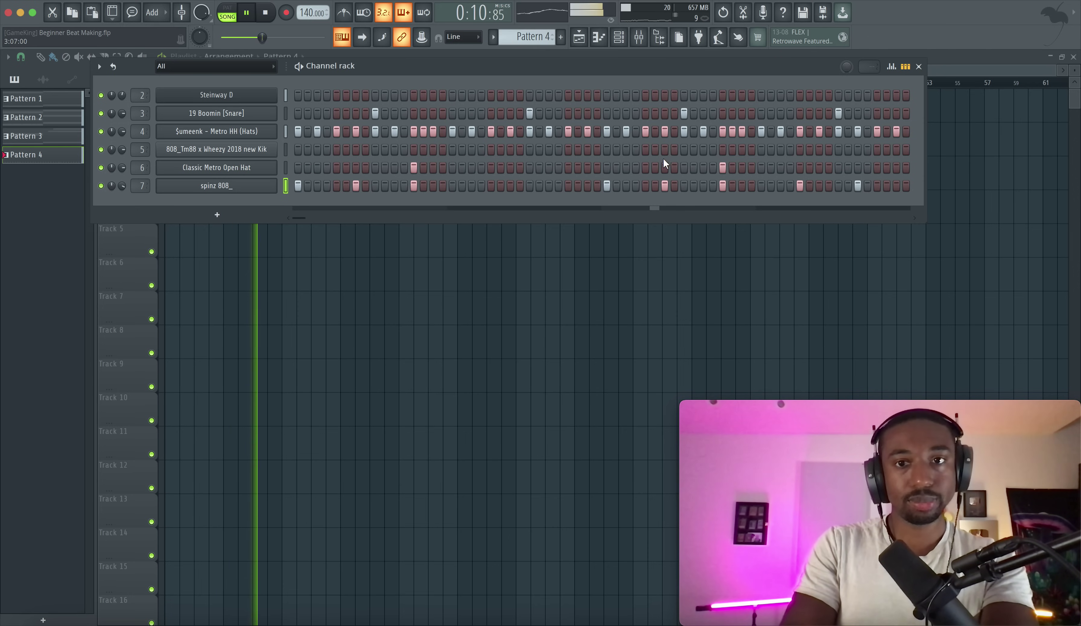
Copy the full spinz 808_ step rhythm onto the 808_Tm88 x Wheezy 2018 new Kik channel
click(297, 149)
key(space)
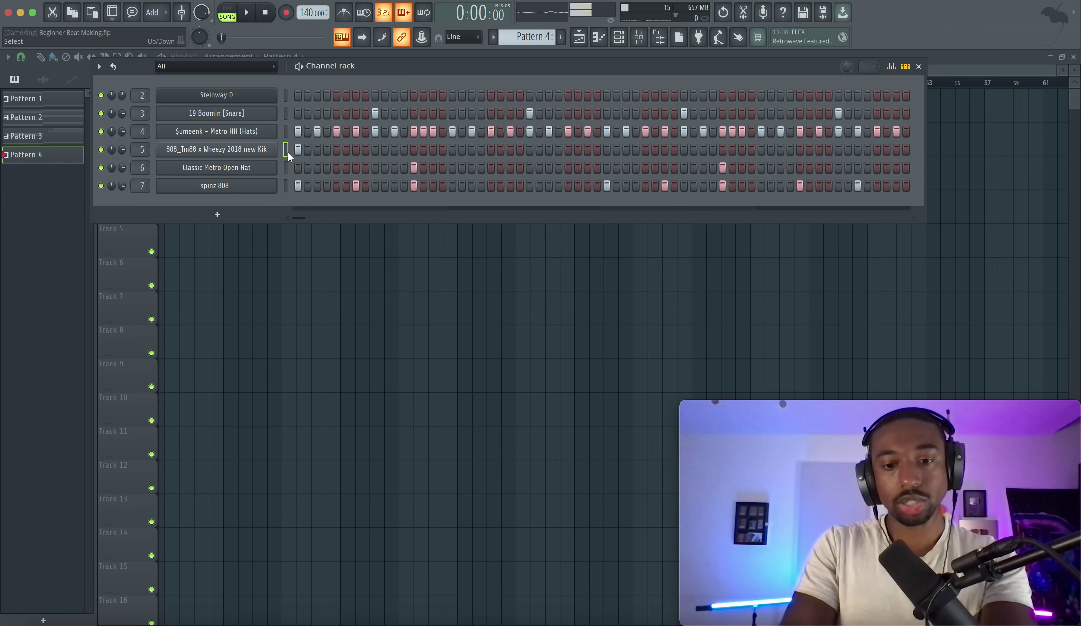
key(ctrl+v)
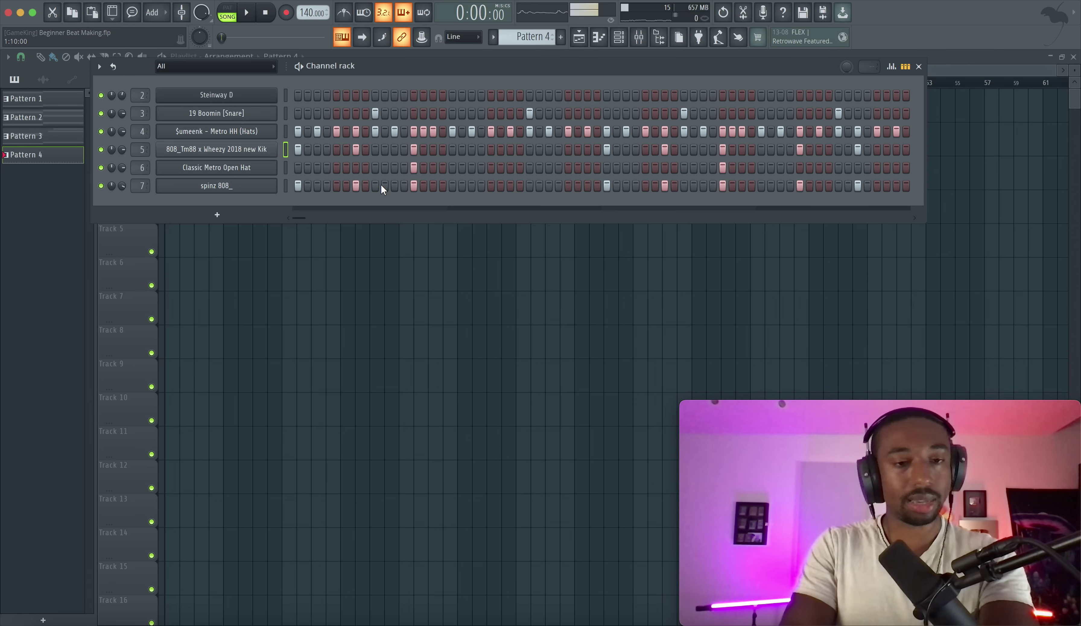
Audition the song with the new kick layer while checking the playlist arrangement and channel rack, ending with playback stopped
key(space)
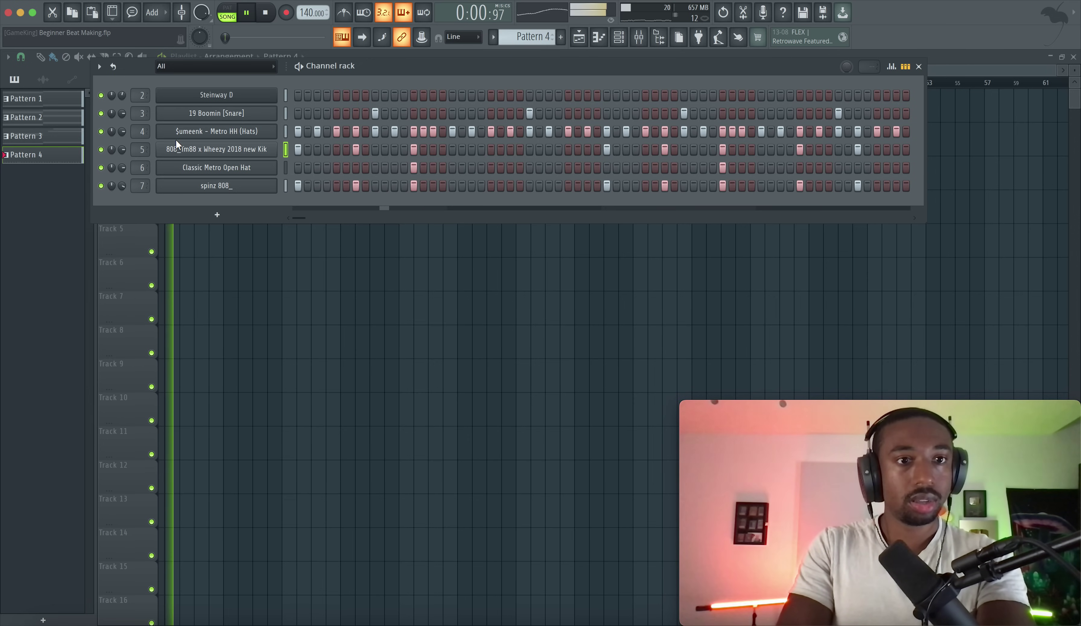
click(368, 269)
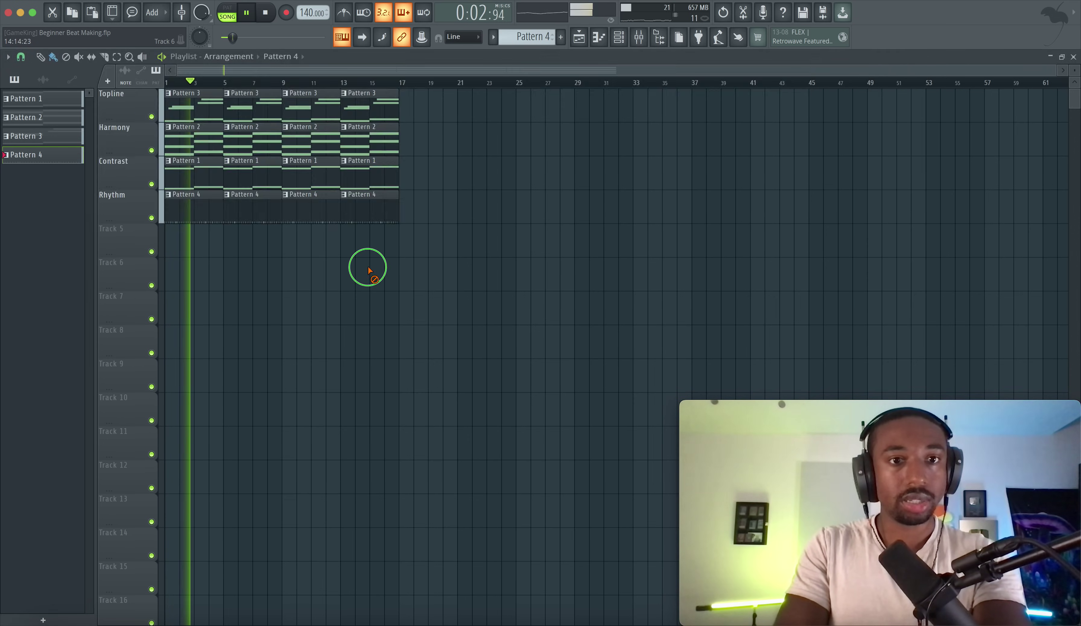
click(618, 37)
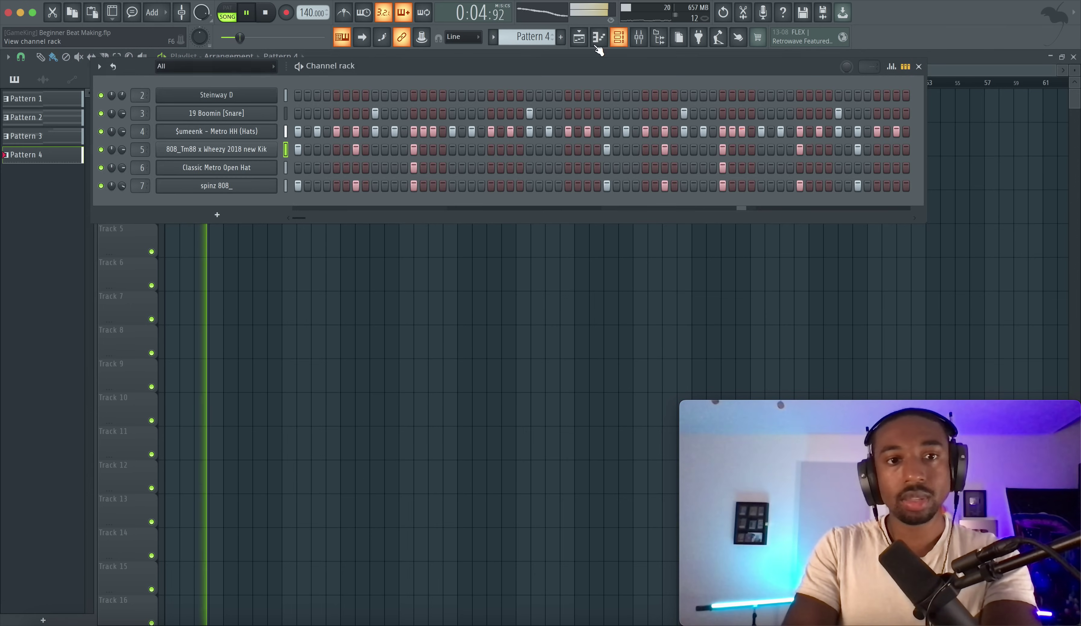
key(space)
Load Fruity WaveShaper into the first effect slot of the Master mixer track
key(F9)
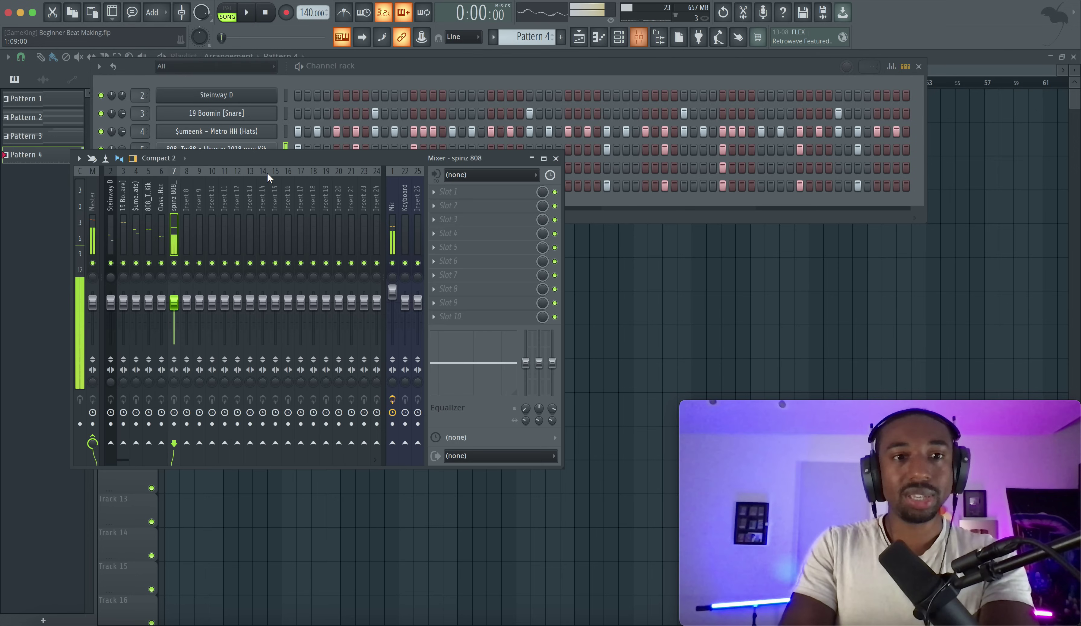
click(98, 238)
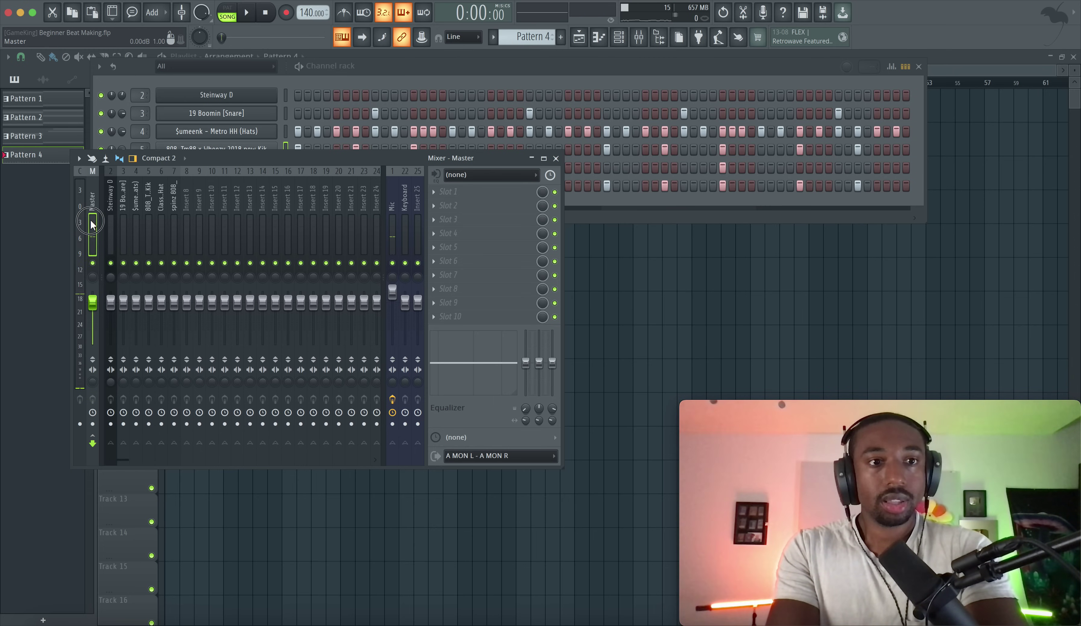
click(444, 190)
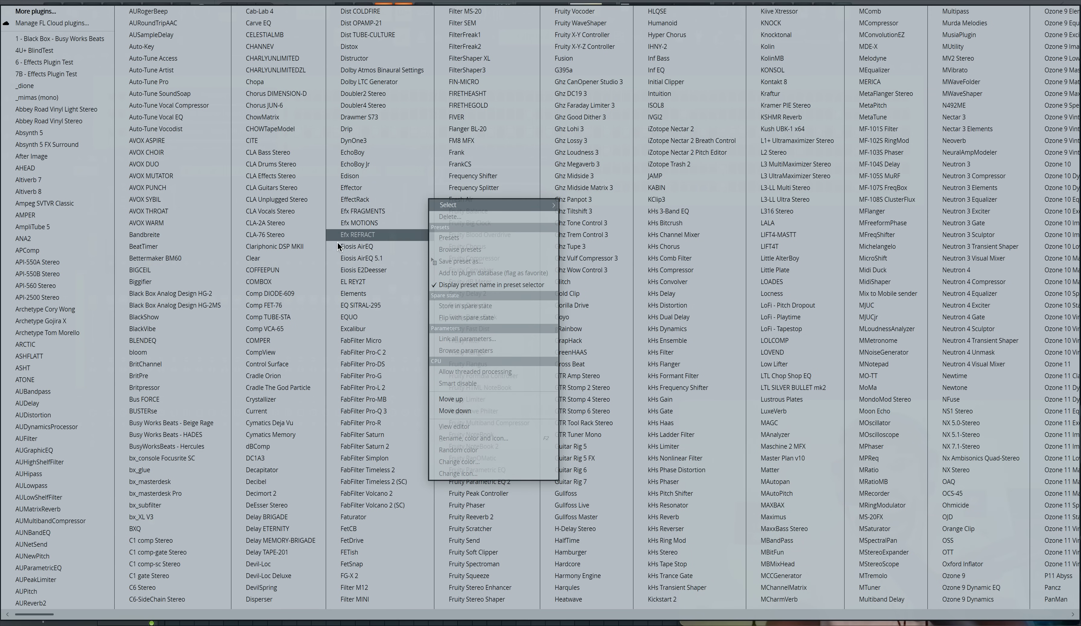
scroll(337, 242, right, 3)
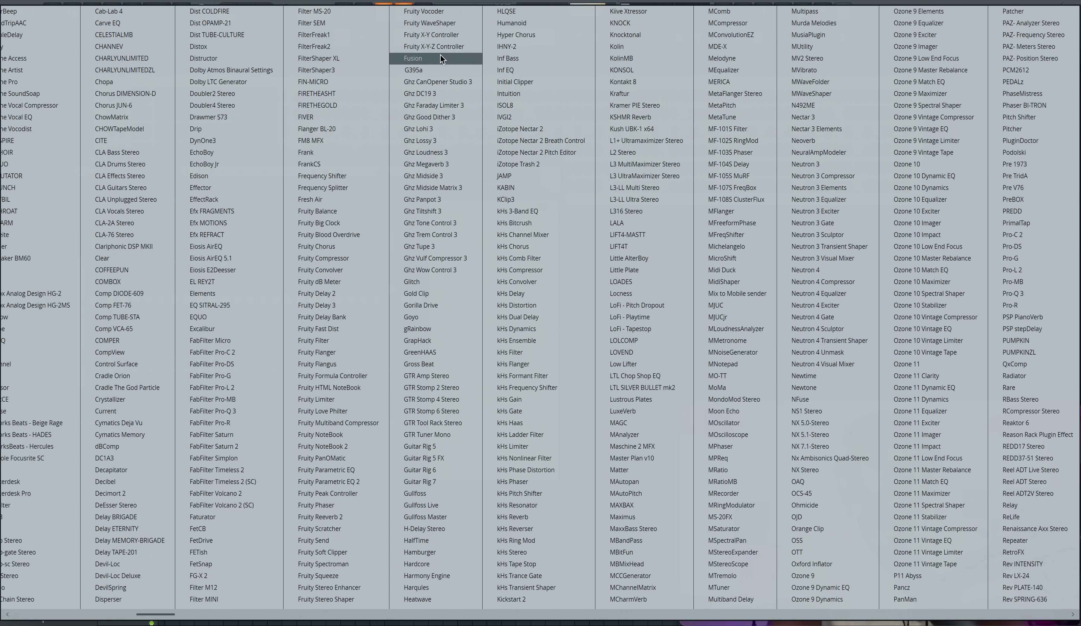
click(444, 26)
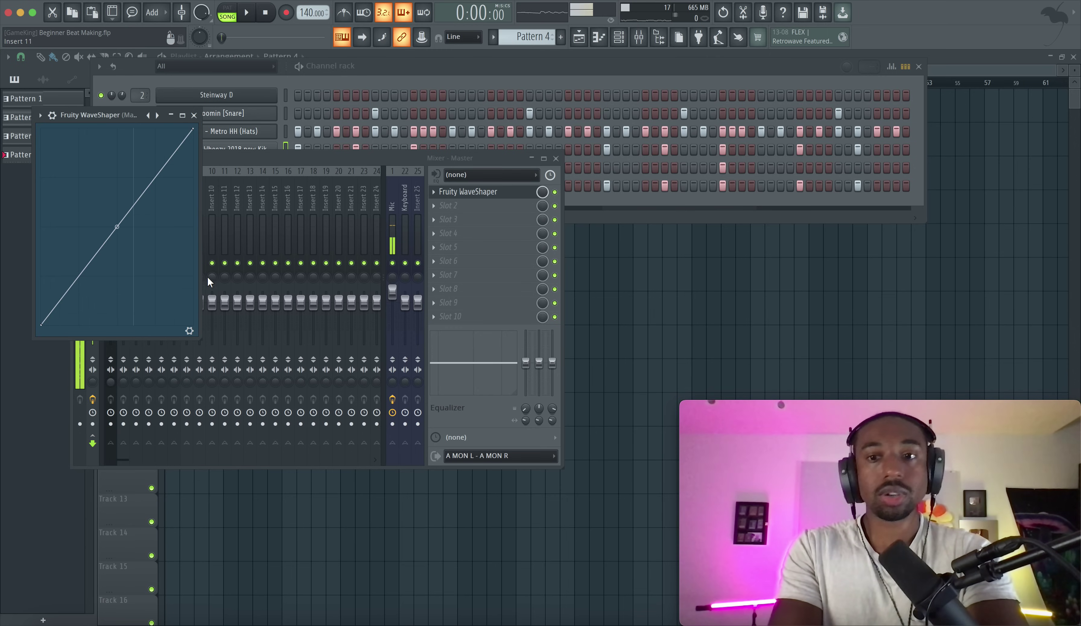
Lower the WaveShaper mix level, enable HQ and 4x oversampling, and bend the shaping curve moderately upward, checking it with brief playback
click(189, 331)
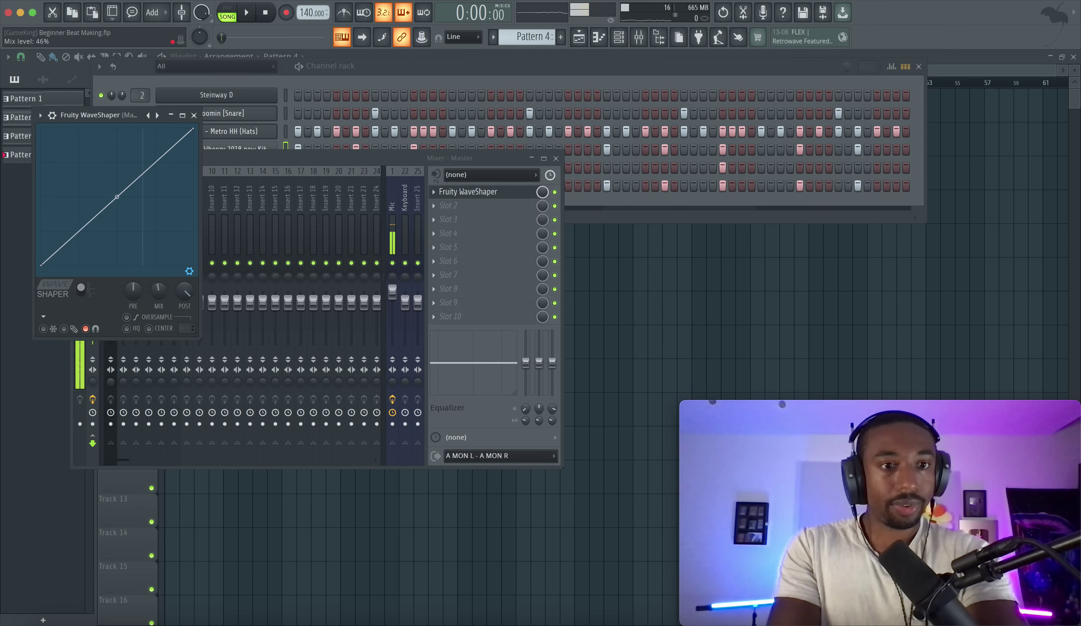
drag(158, 291, 158, 294)
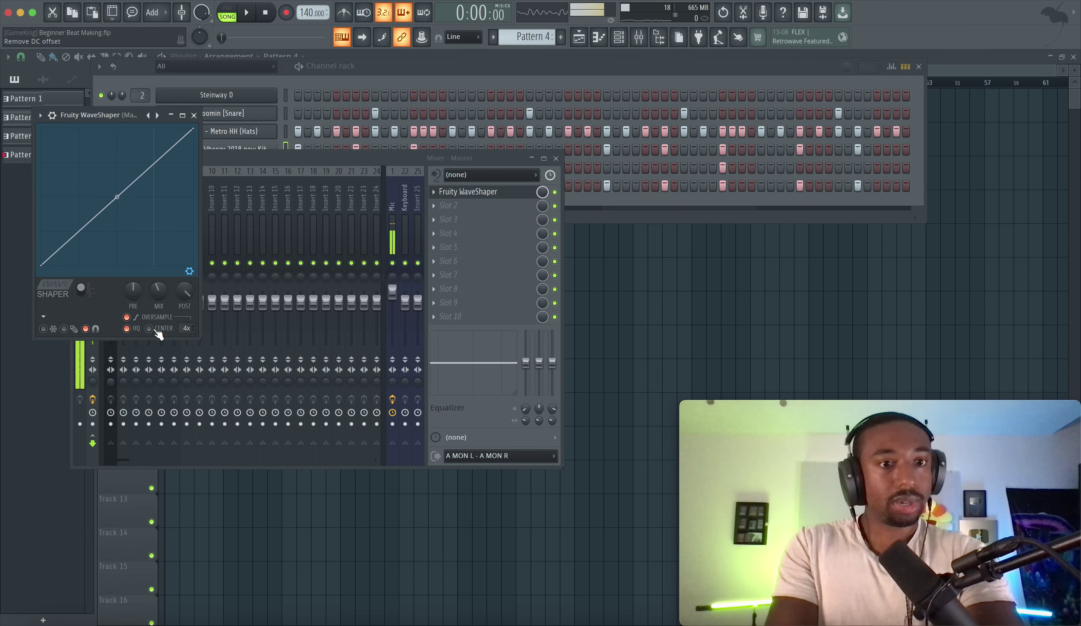
drag(117, 197, 117, 139)
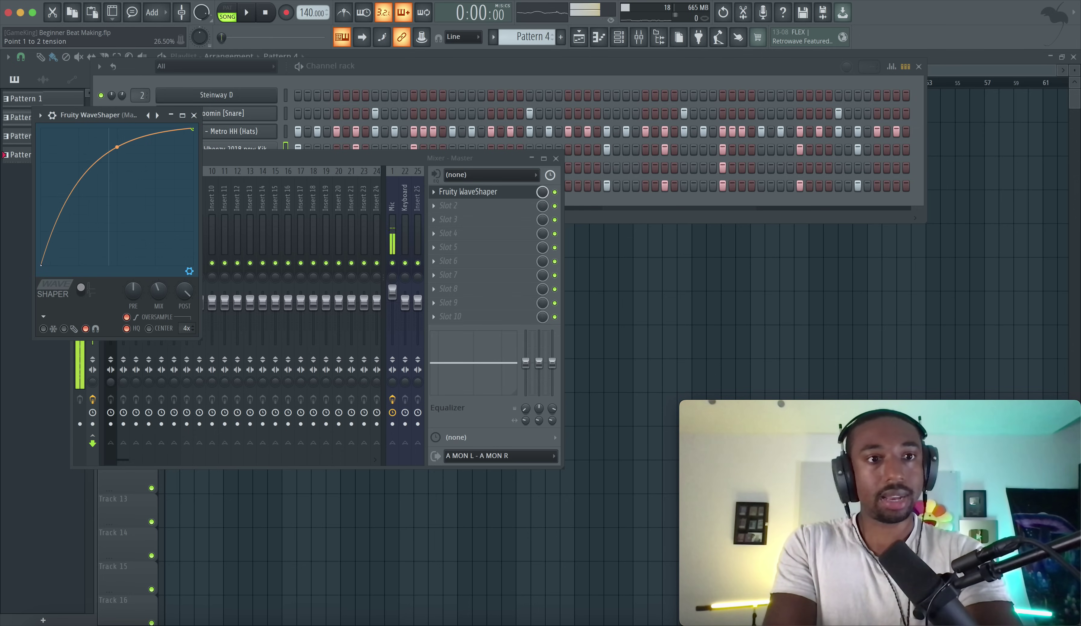
drag(117, 178, 117, 175)
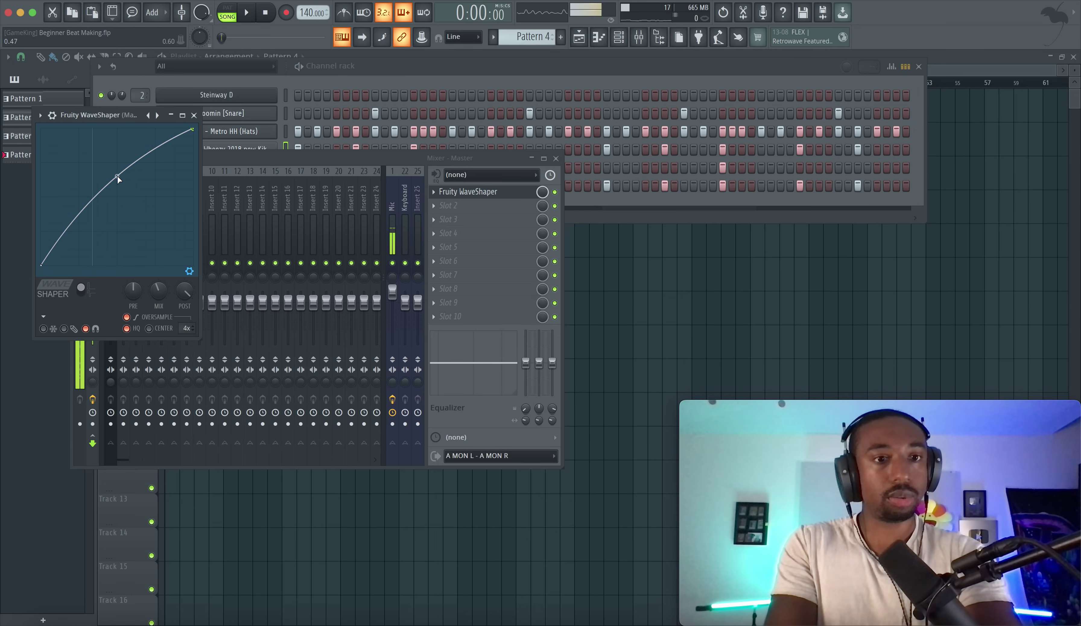
key(space)
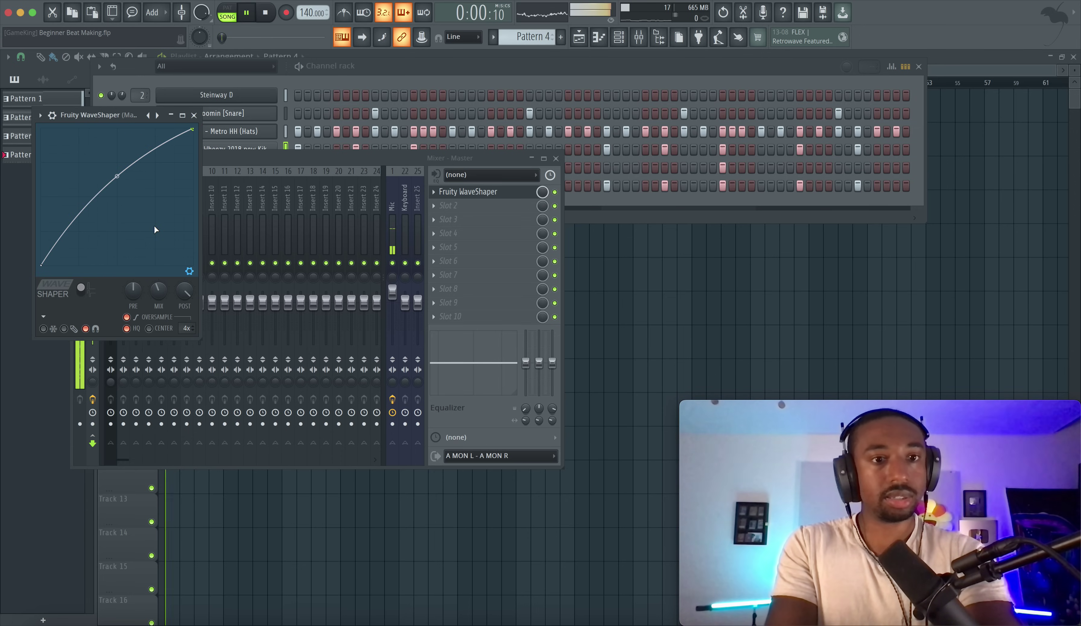
key(space)
Try the Wide 2 mixer layout and return to Compact 2
click(449, 207)
click(449, 155)
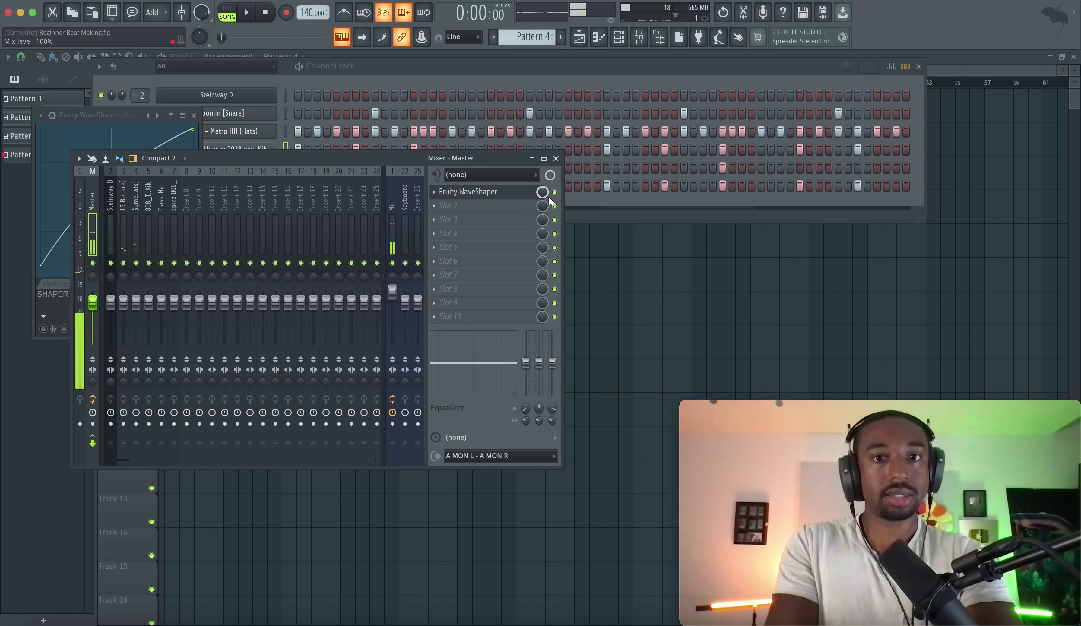
click(167, 157)
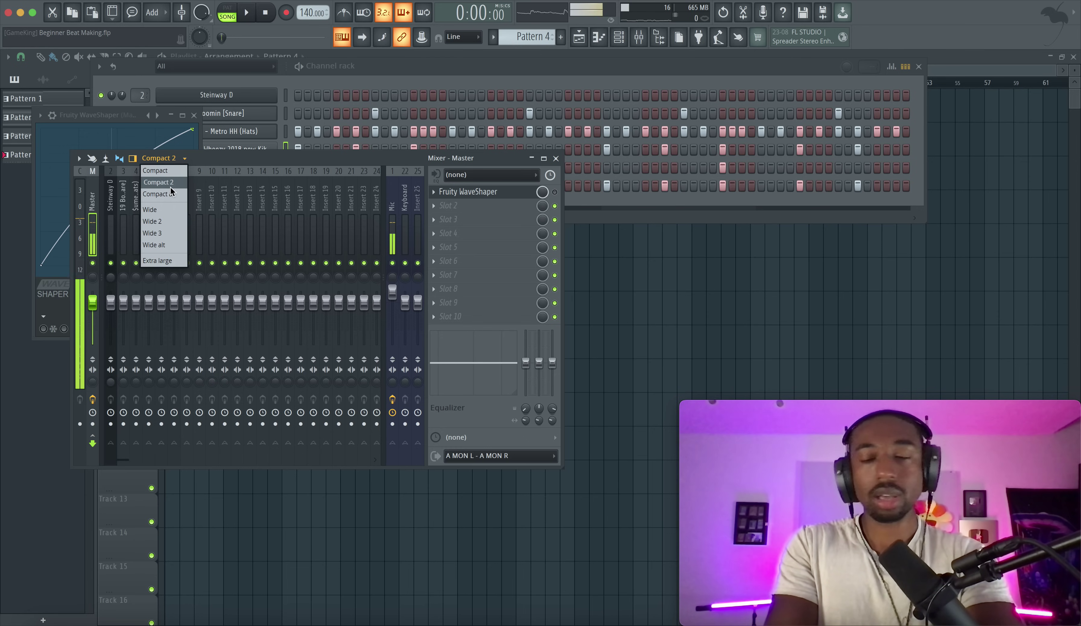
click(168, 221)
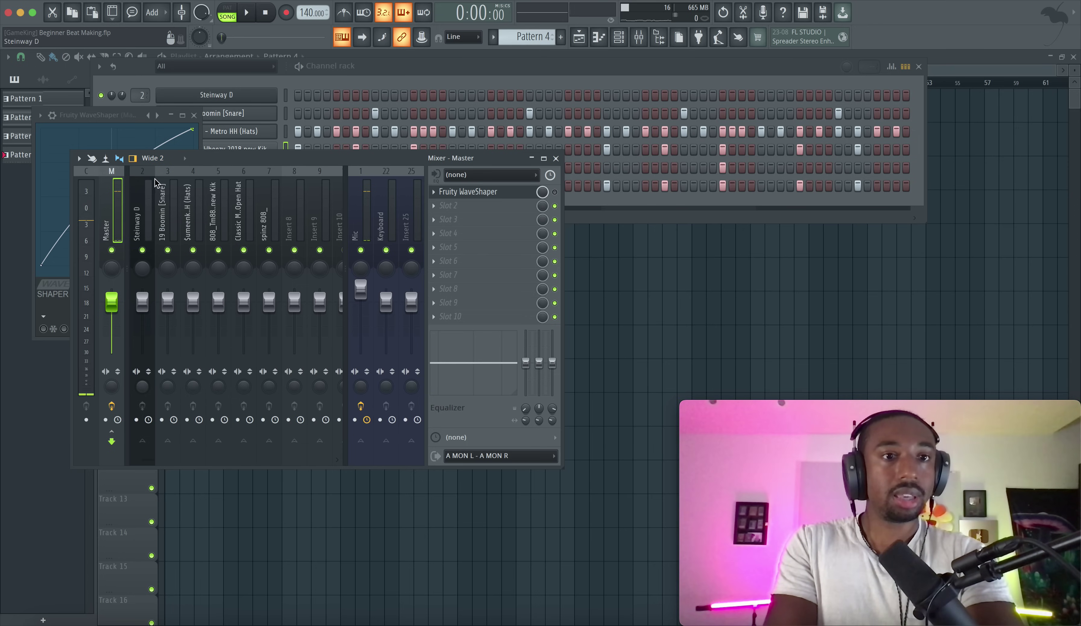
click(182, 159)
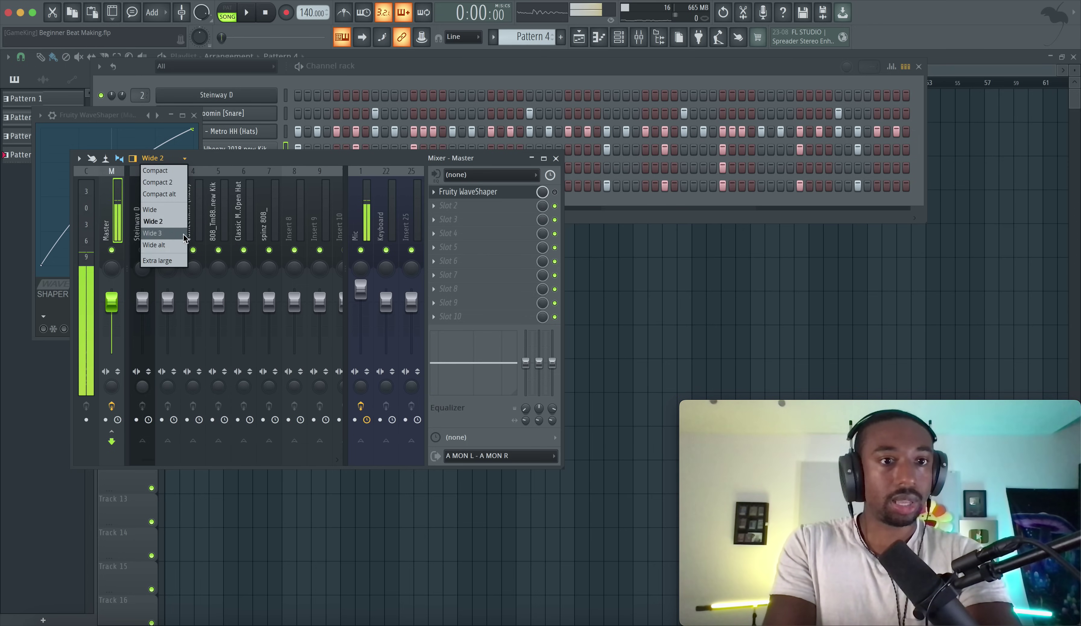
click(170, 179)
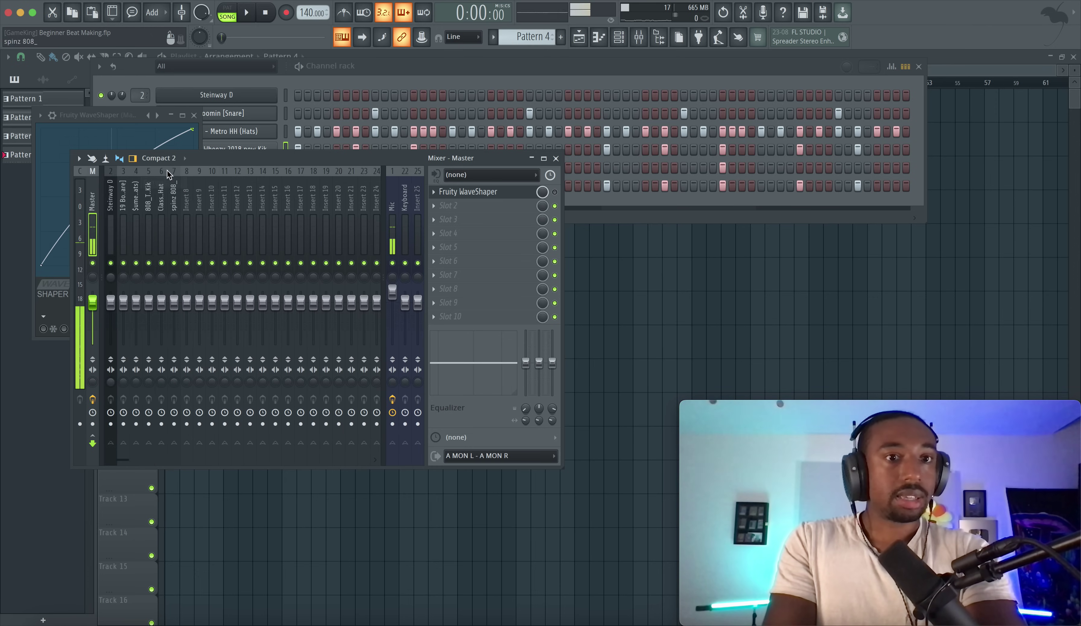
click(134, 160)
click(136, 161)
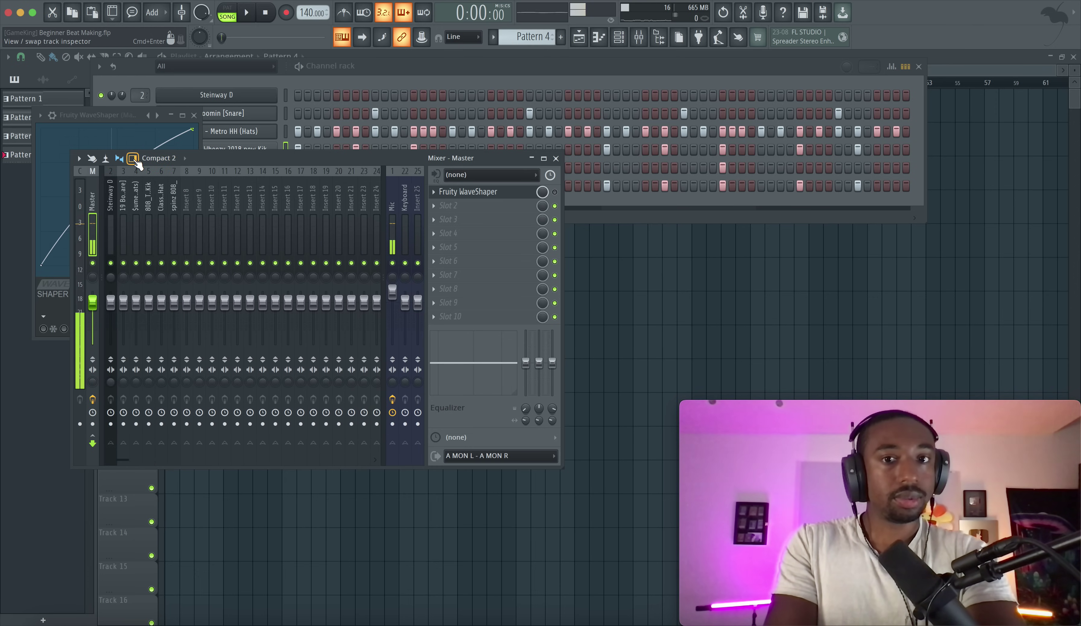
click(122, 160)
click(122, 160)
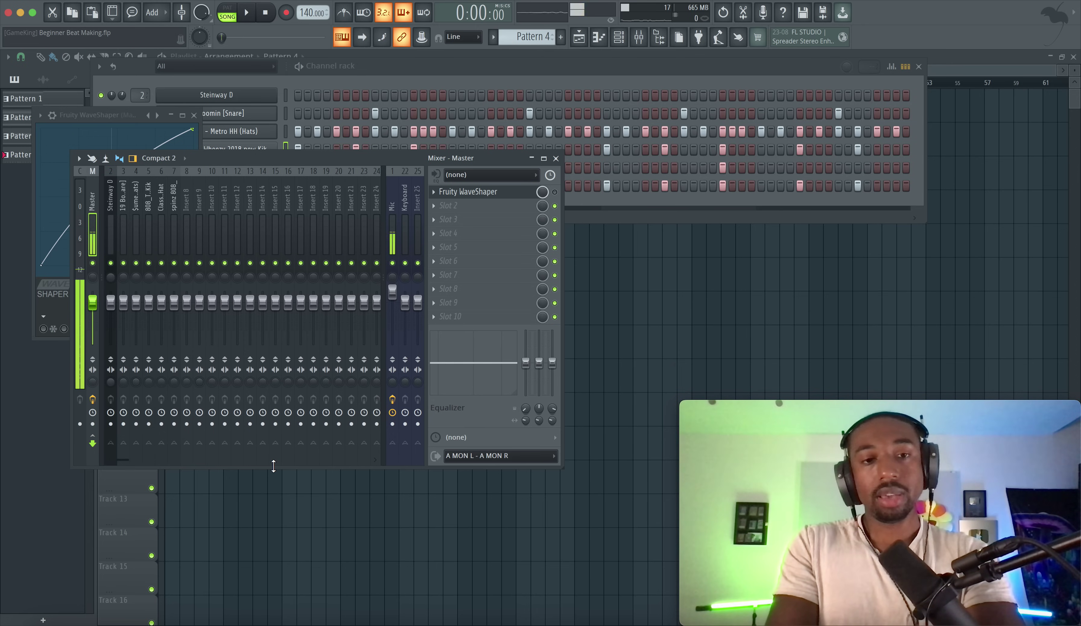
Make the mixer window slightly taller and briefly play the song to check the track levels
drag(167, 467, 152, 485)
key(space)
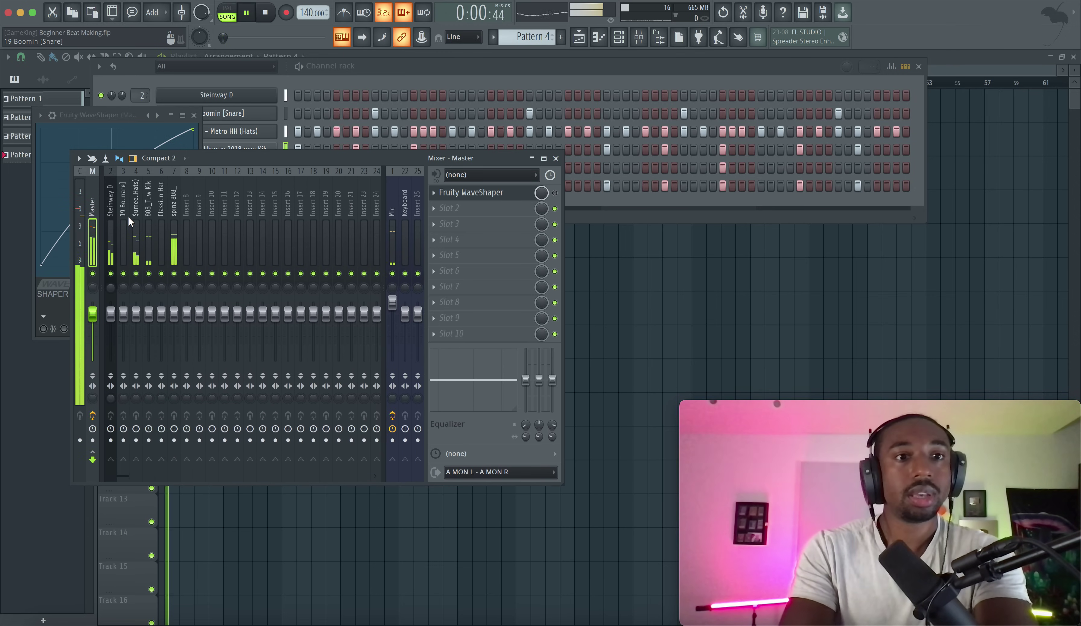
key(space)
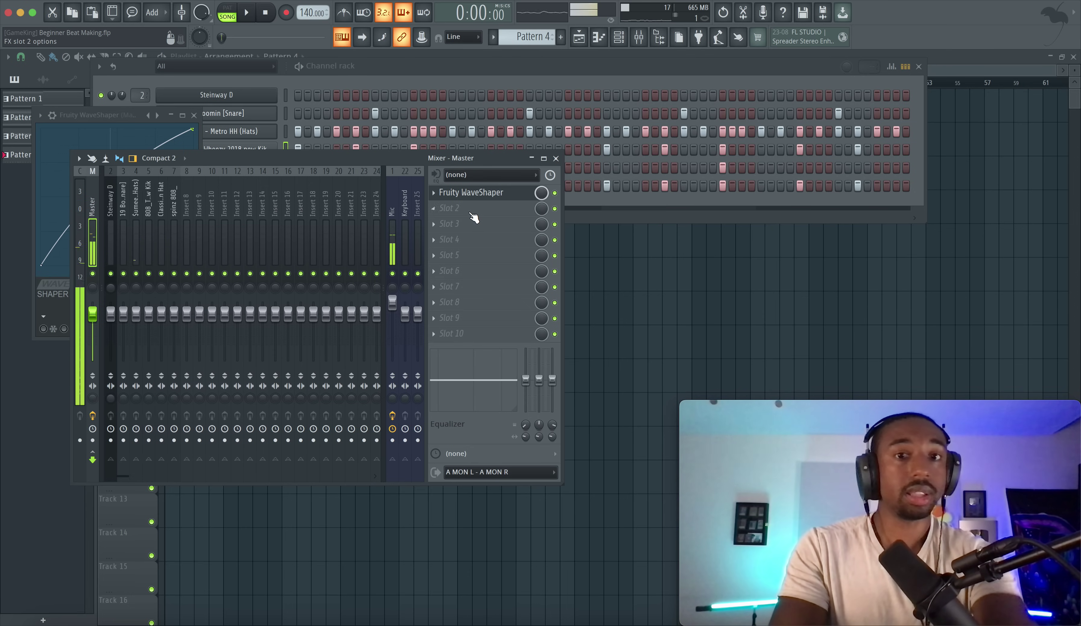
Add Fruity soft clipper to the second Master slot, set its threshold to 0.0 dB and close its window
click(447, 214)
scroll(422, 222, down, 4)
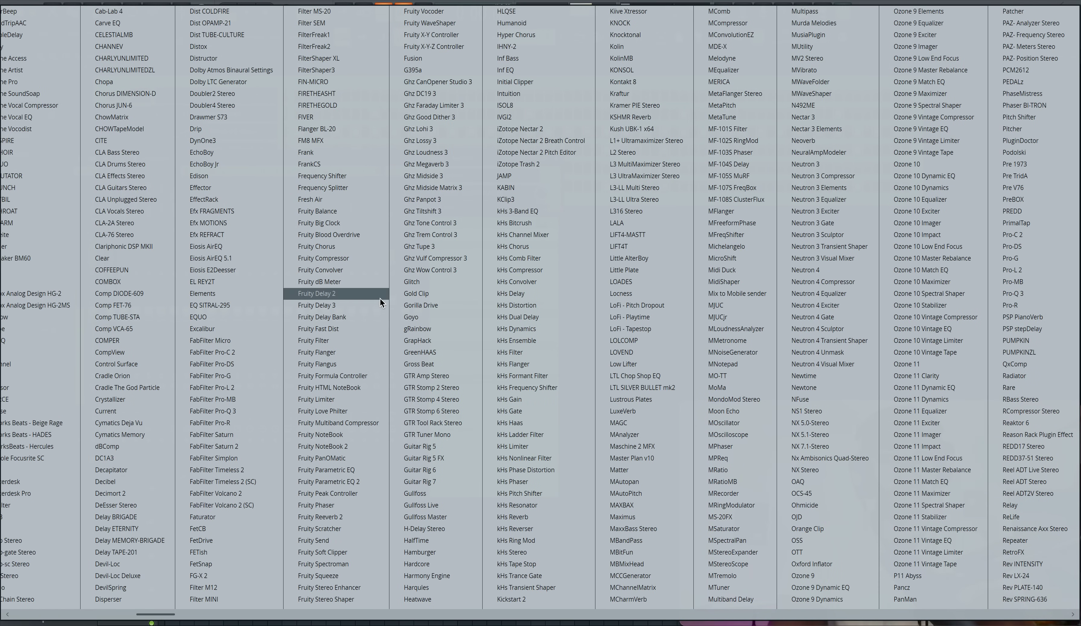
click(340, 555)
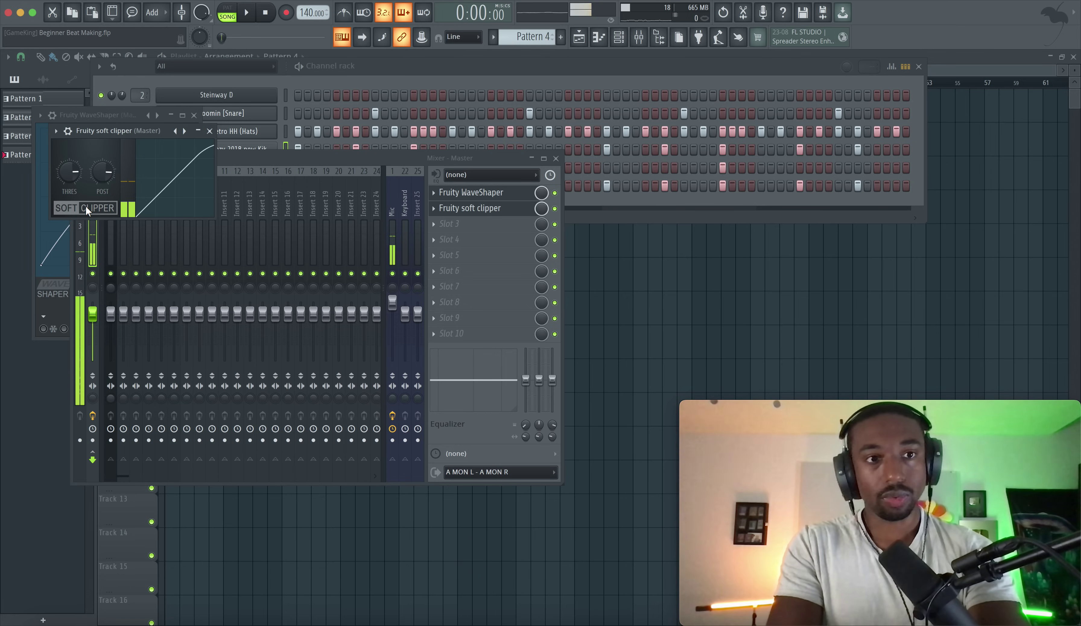
drag(64, 177, 63, 151)
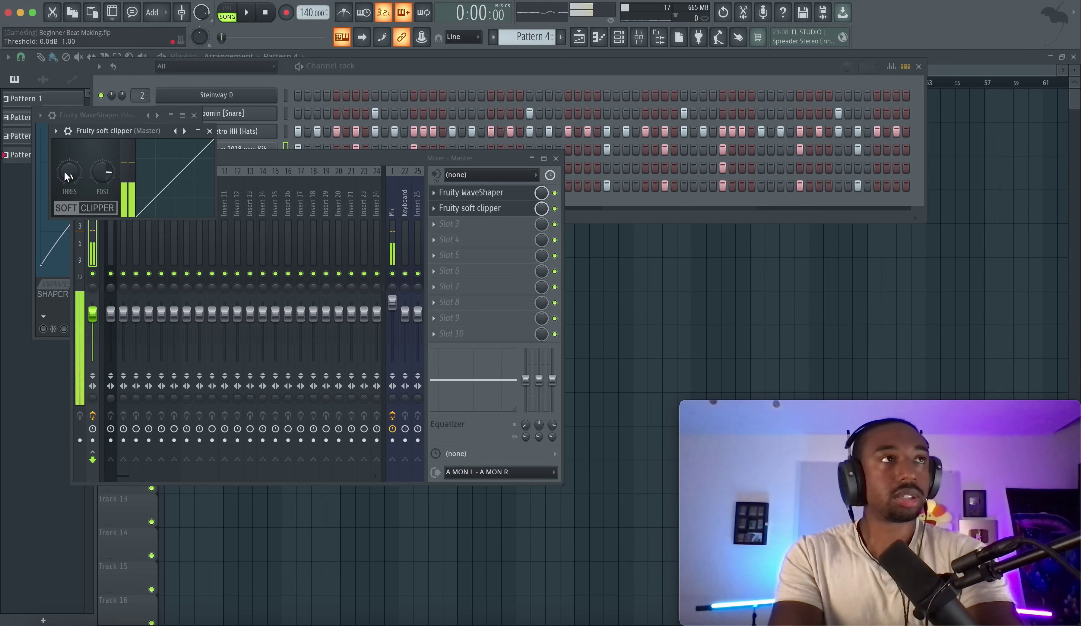
drag(69, 172, 70, 112)
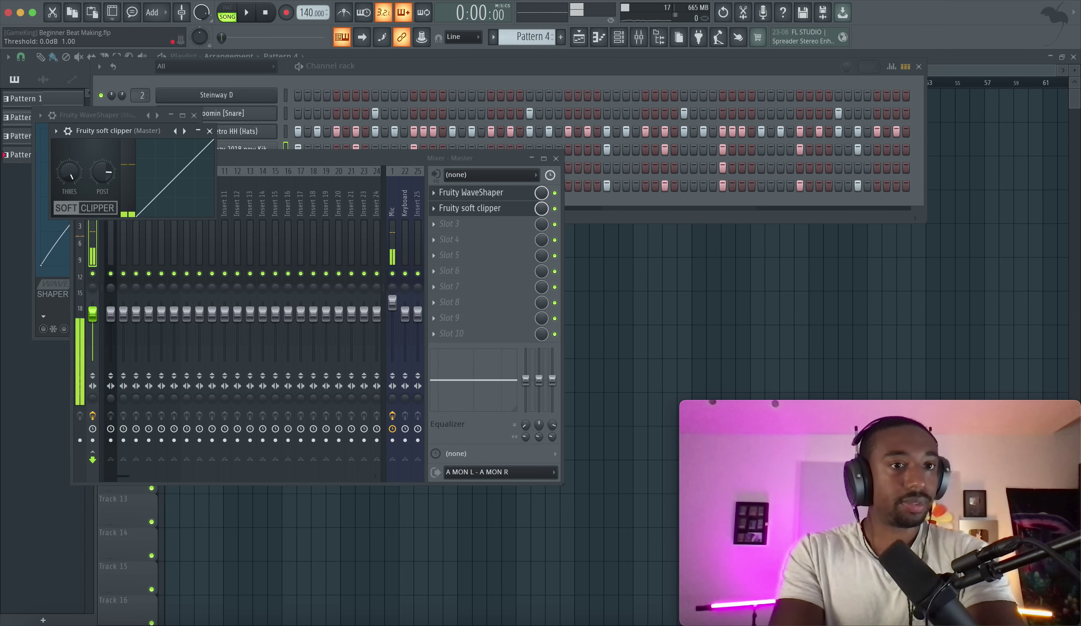
click(209, 130)
Raise the spinz 808_ mixer fader to 112% during playback, close the Fruity WaveShaper window and stop the song with the mixer open
key(space)
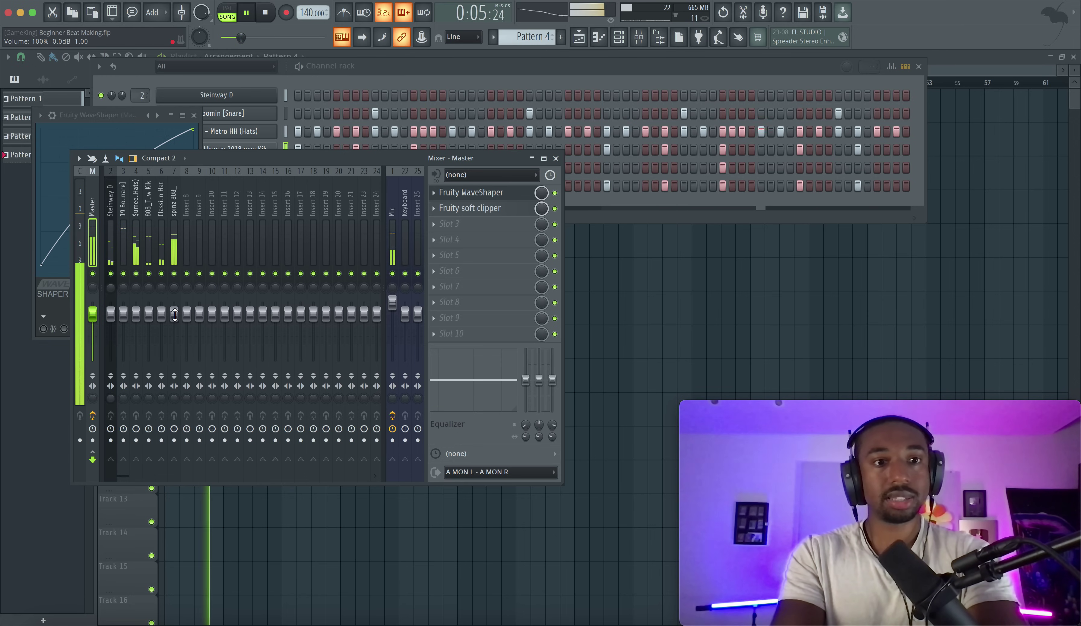
drag(174, 317, 174, 308)
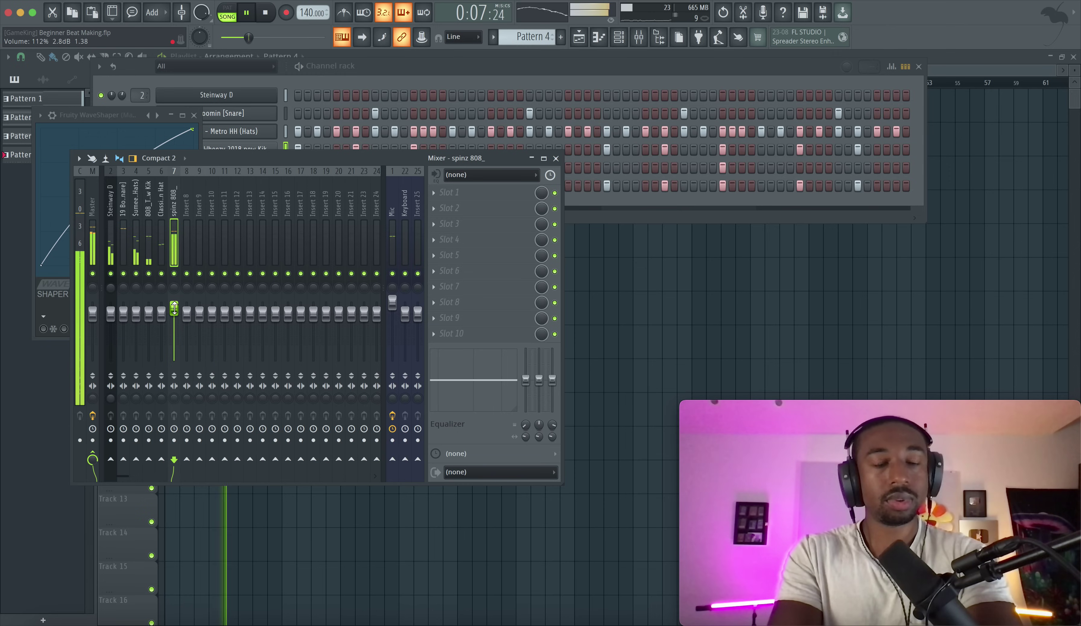
click(556, 158)
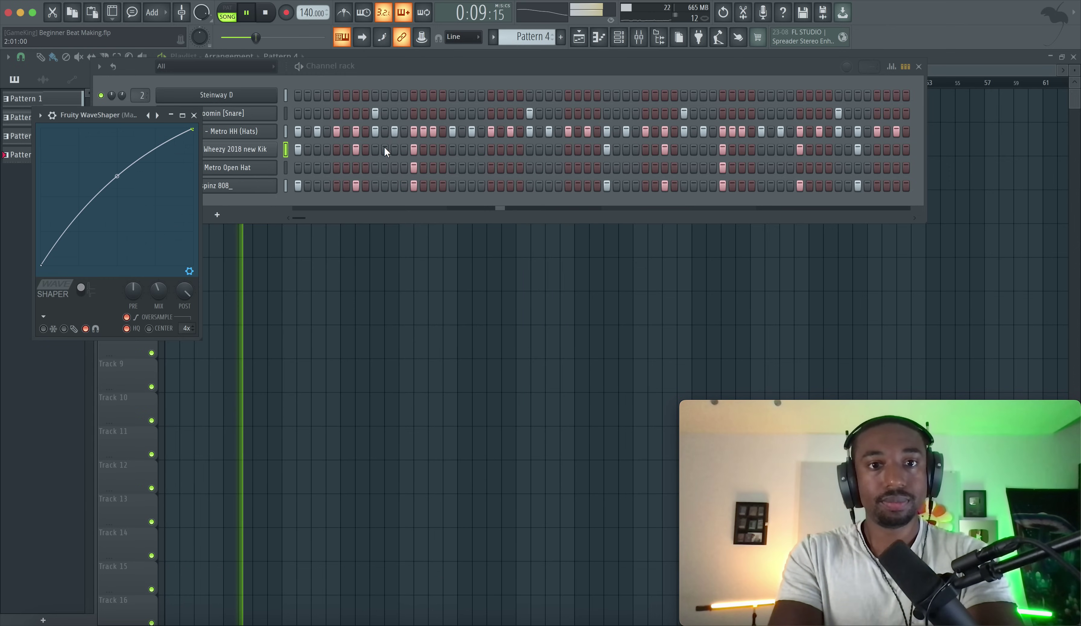
click(194, 115)
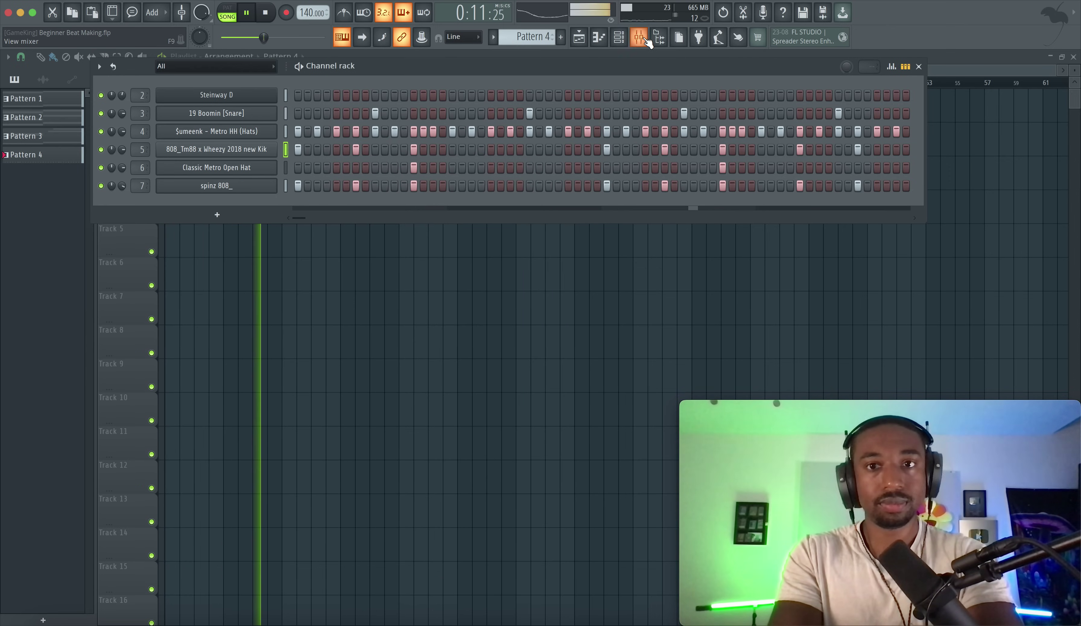
click(639, 37)
key(space)
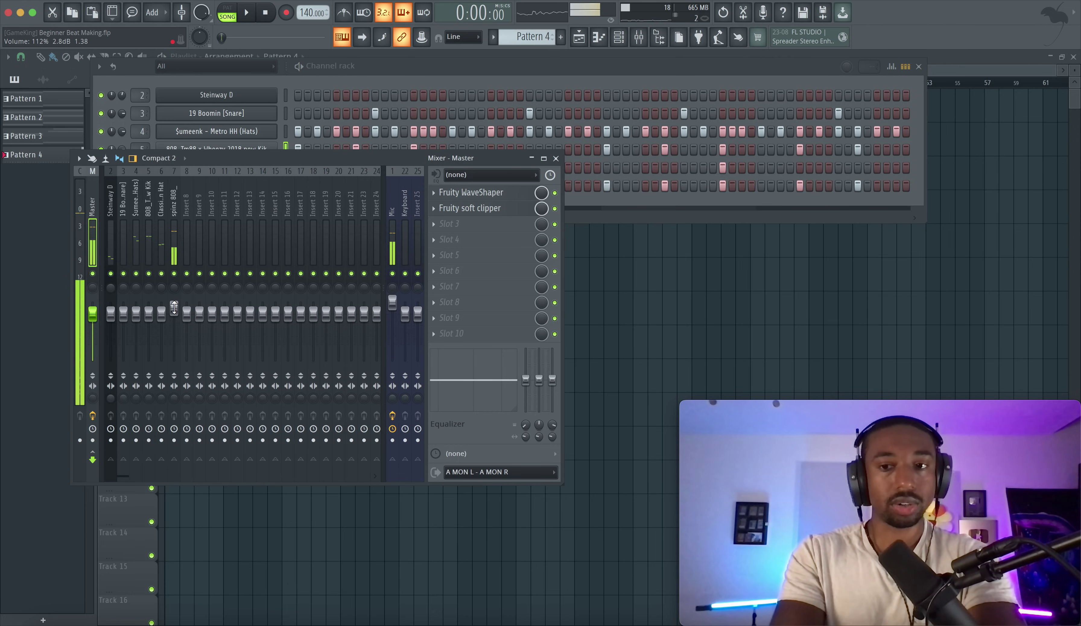
Fine-tune the spinz 808_ mixer fader to 113% and play the song from the start
click(174, 307)
key(space)
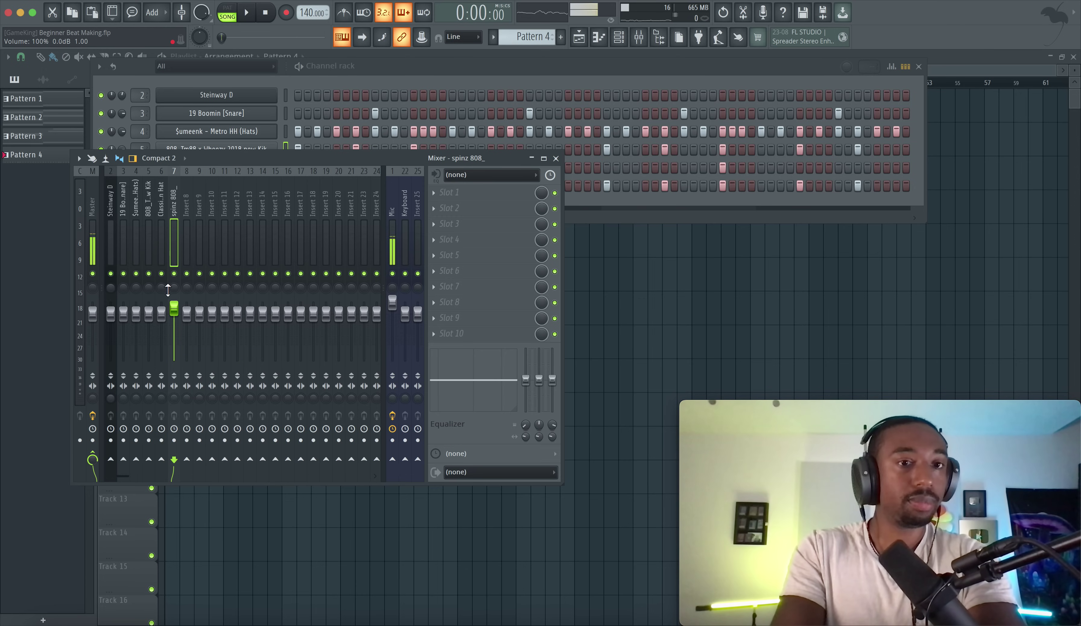
click(299, 103)
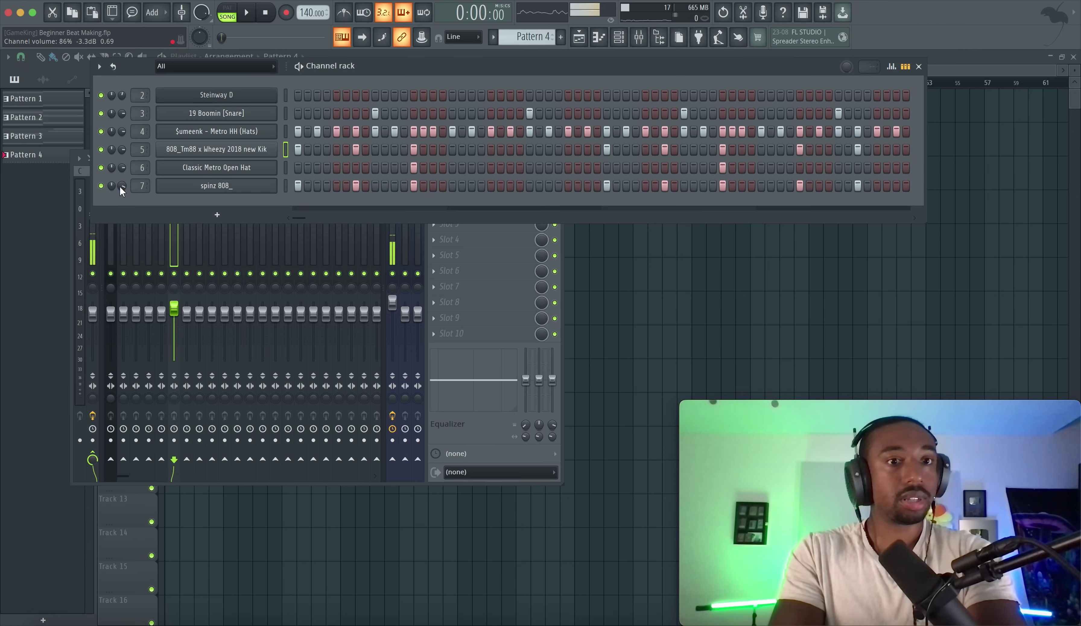
drag(174, 308, 173, 307)
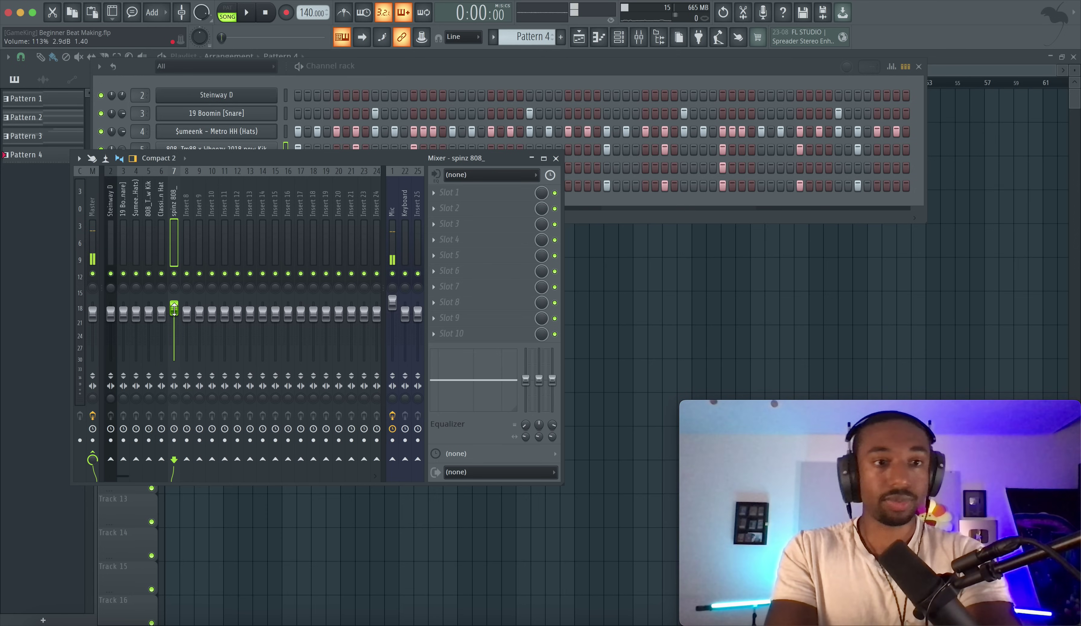
key(space)
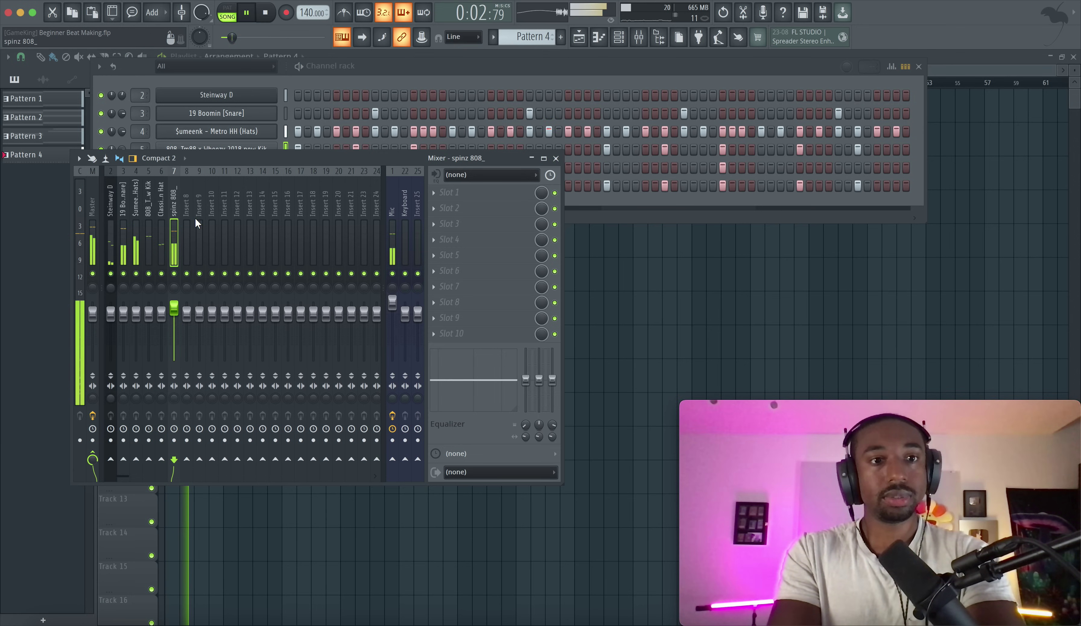
Close the mixer, stop the song and inspect the miscellaneous settings of the $umeenk - Metro HH (Hats) channel, including its swing mix
click(555, 159)
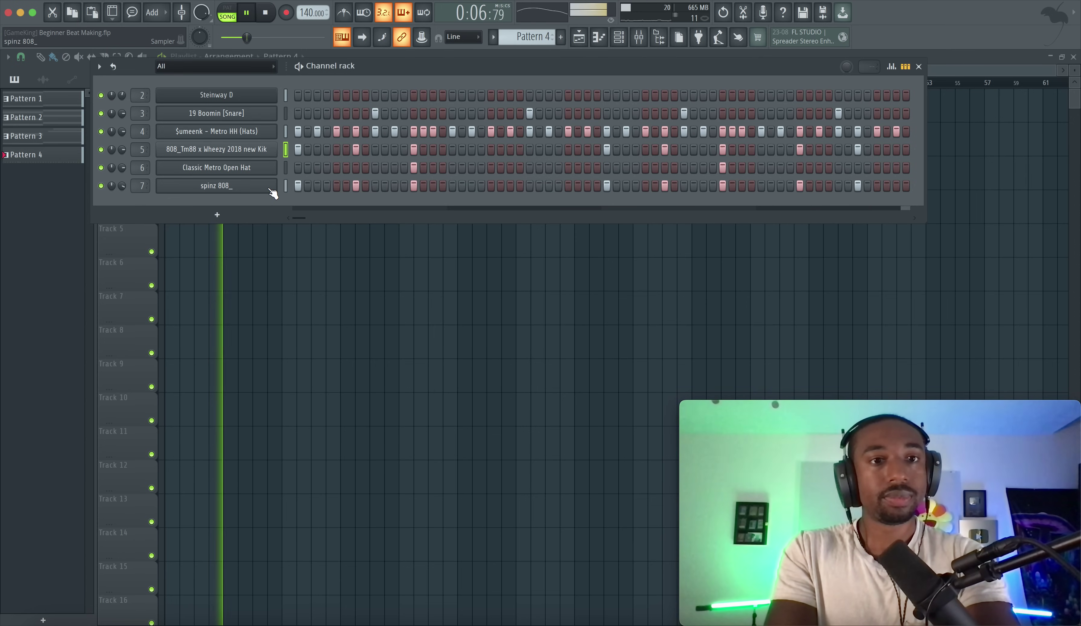
key(space)
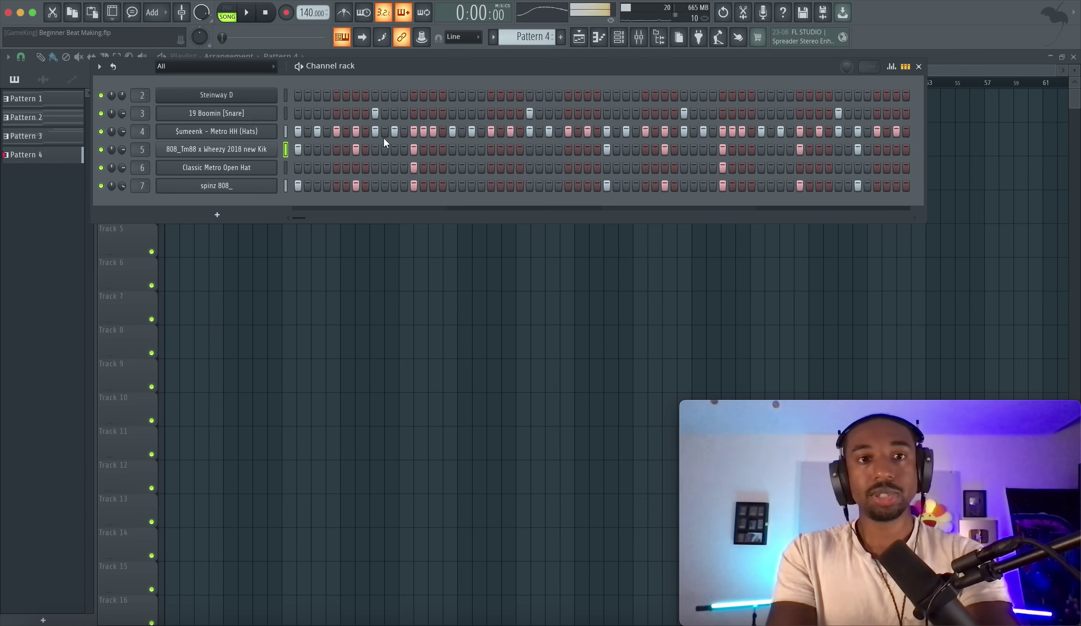
click(250, 132)
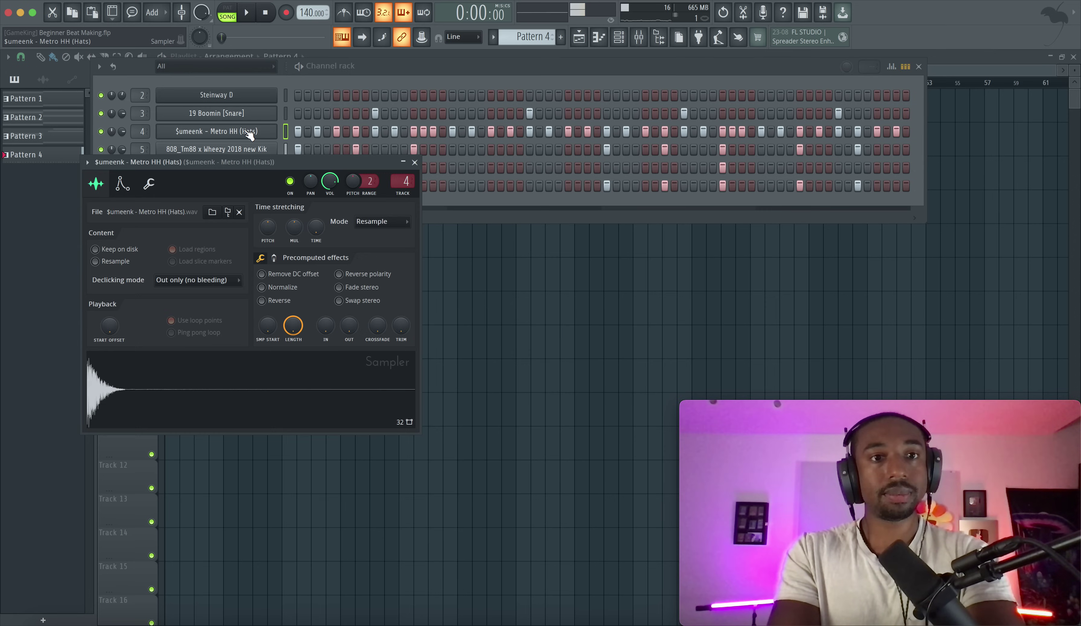
click(149, 184)
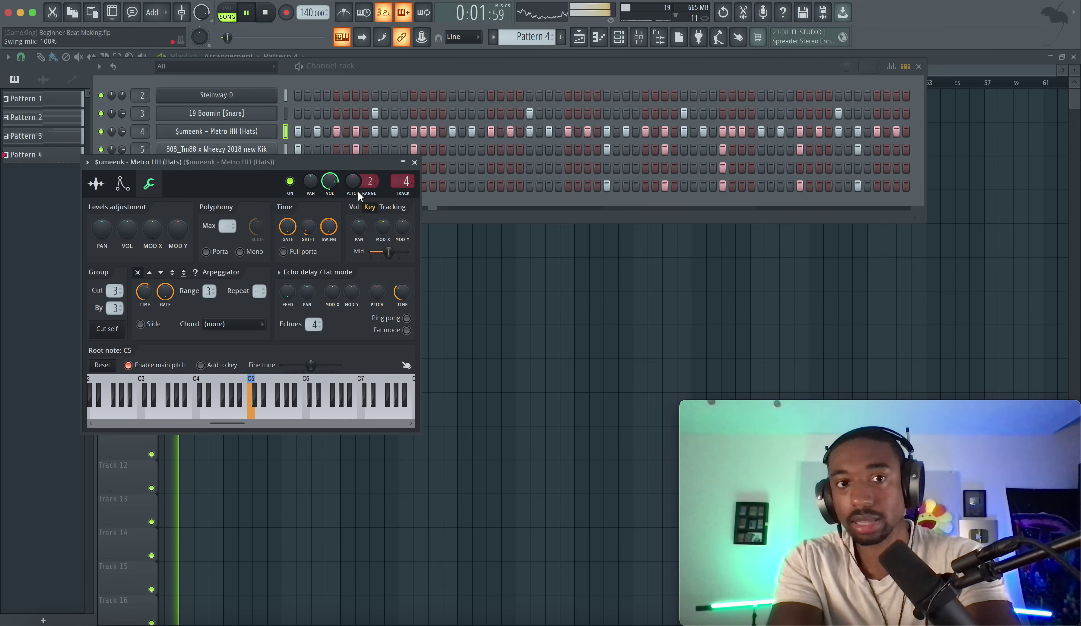
click(415, 162)
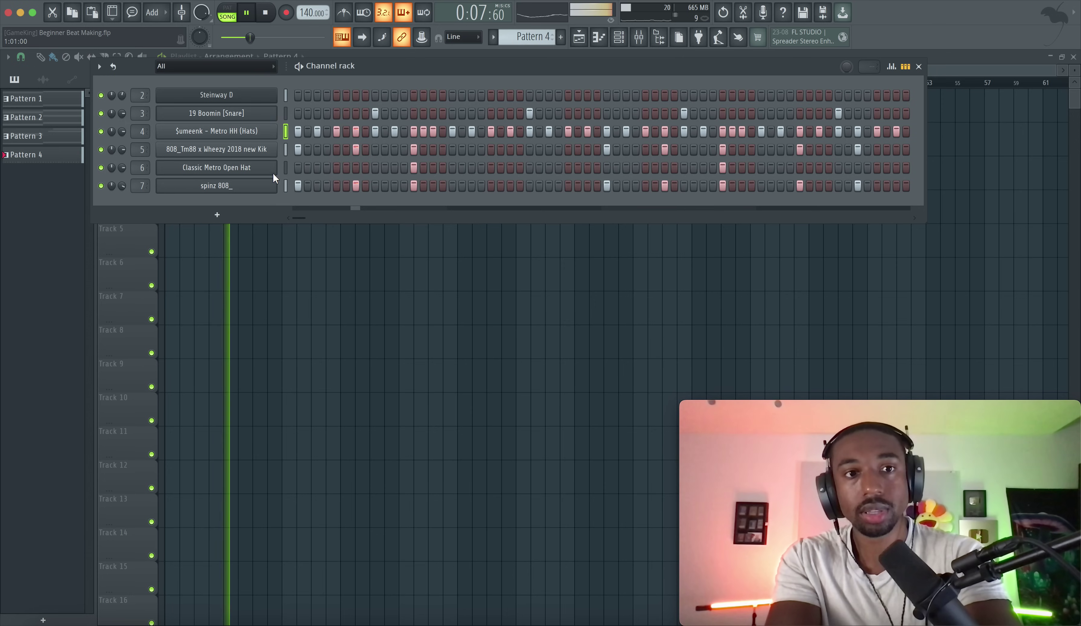
Set the spinz 808_ channel volume to 83% and reset its mixer fader to the default level while the song plays
drag(121, 187, 123, 195)
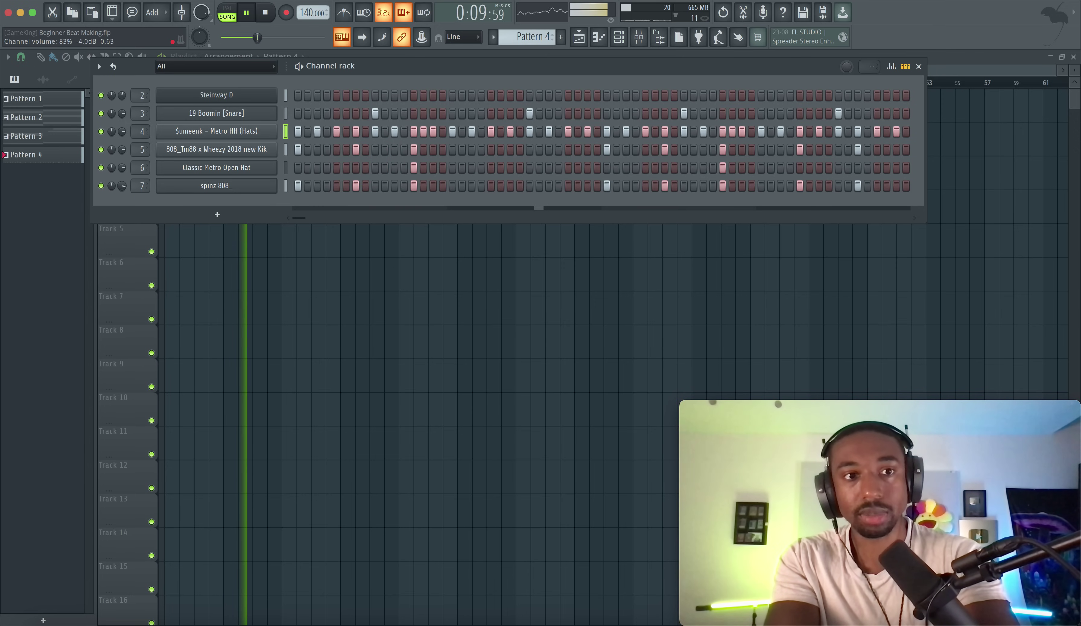
click(639, 37)
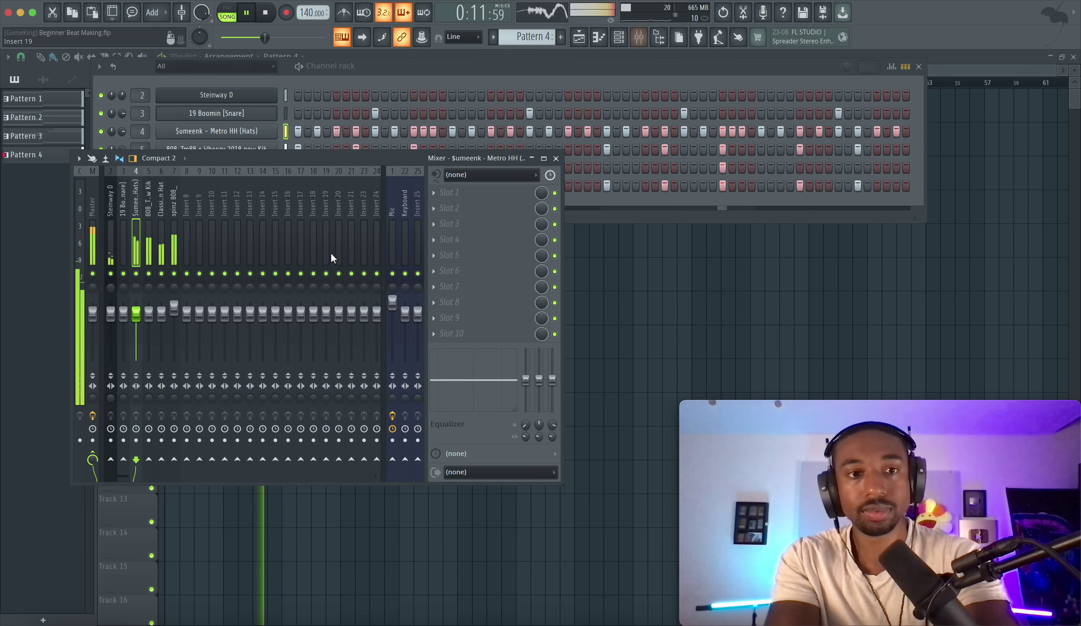
right_click(173, 310)
click(191, 317)
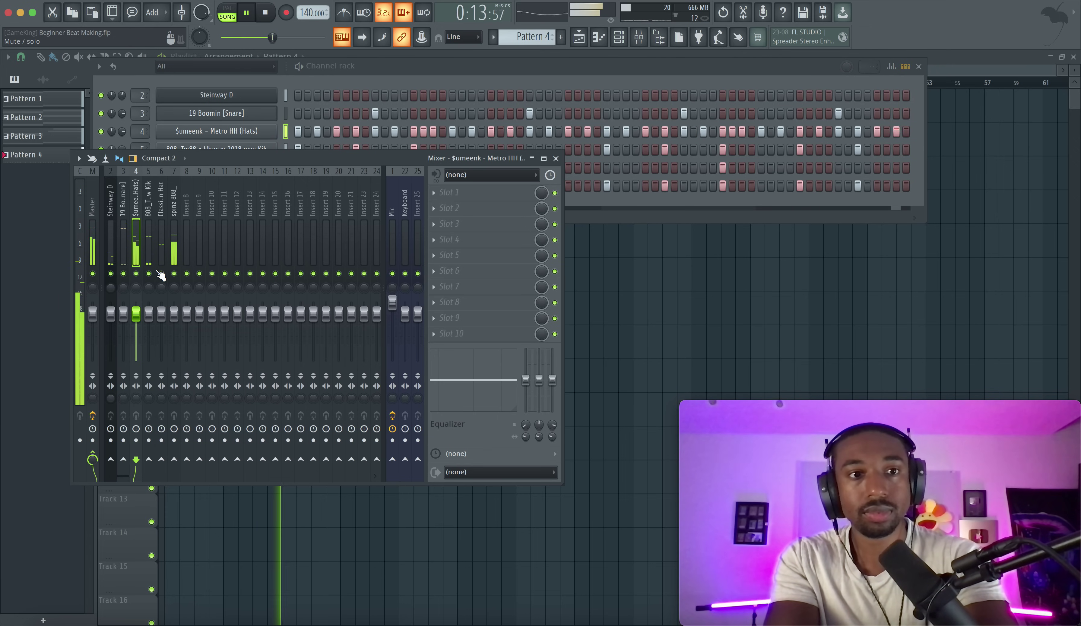
Raise the 808_Tm88 x Wheezy 2018 new Kik channel volume, set the spinz 808_ channel volume to 100% and stop the song
click(406, 79)
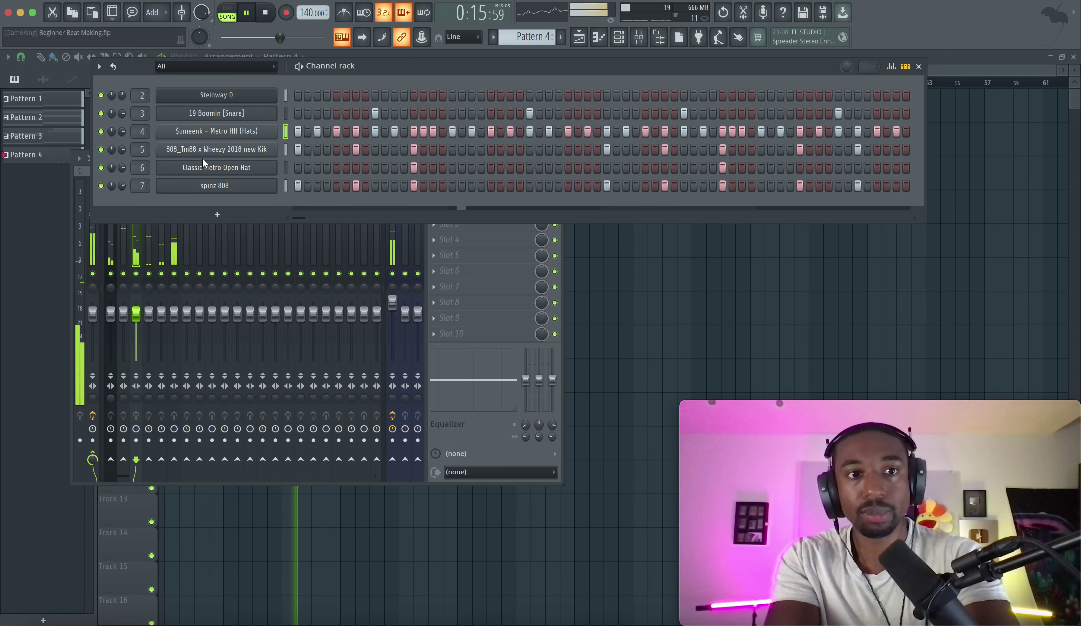
drag(121, 150, 121, 134)
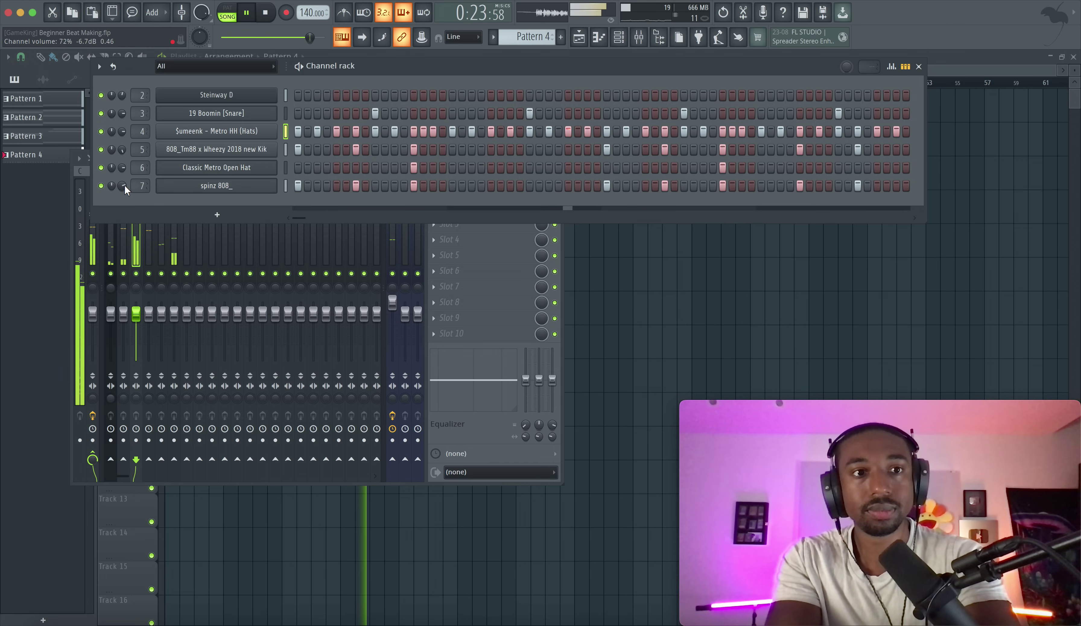
drag(123, 183, 123, 181)
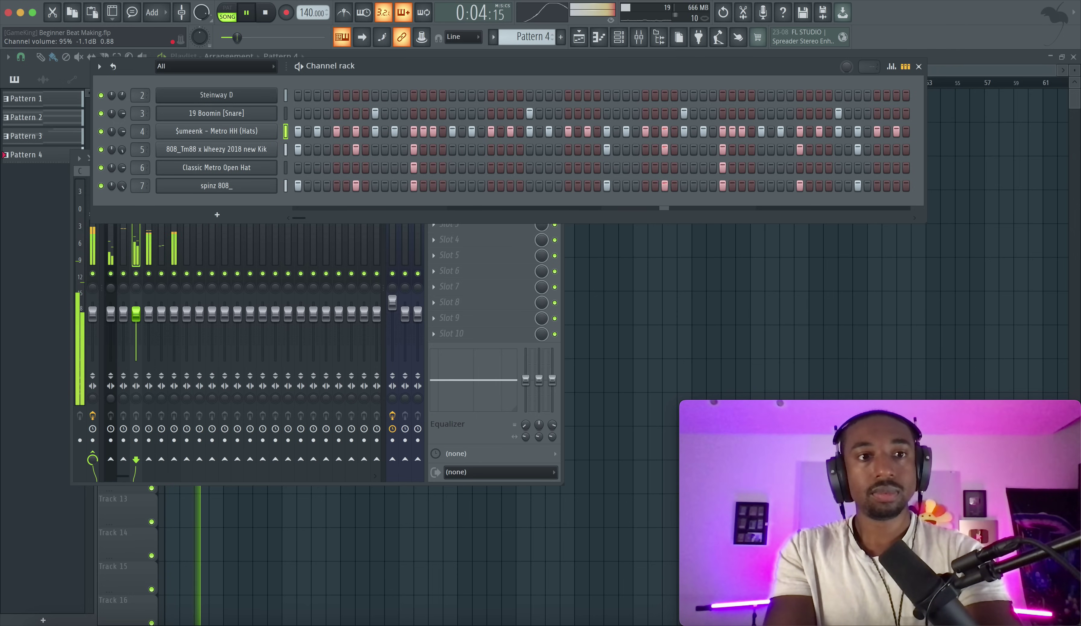
drag(123, 182, 123, 183)
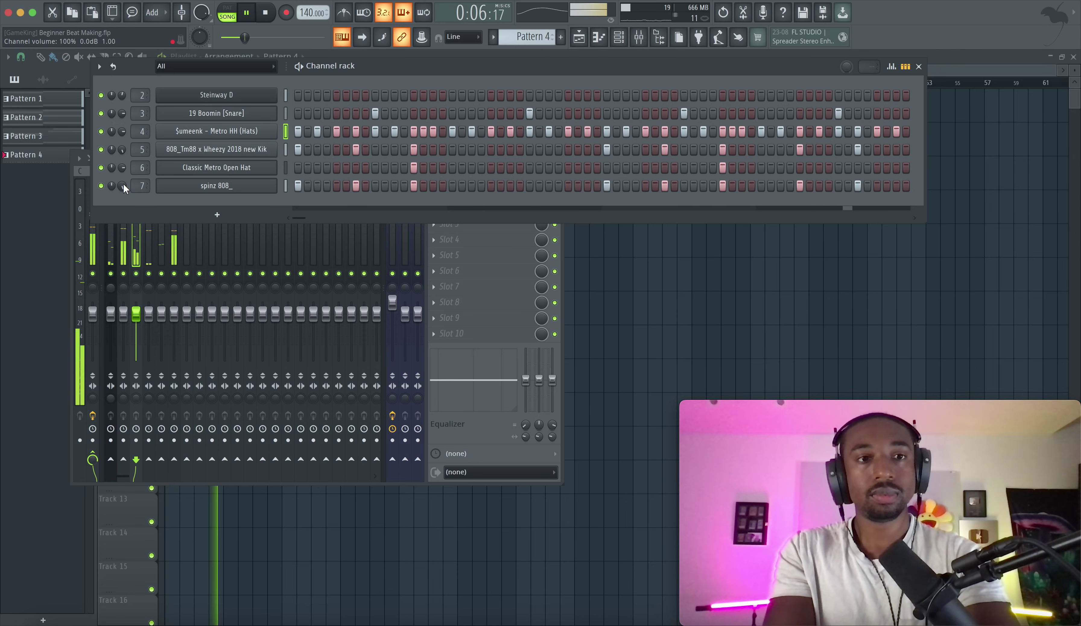
key(space)
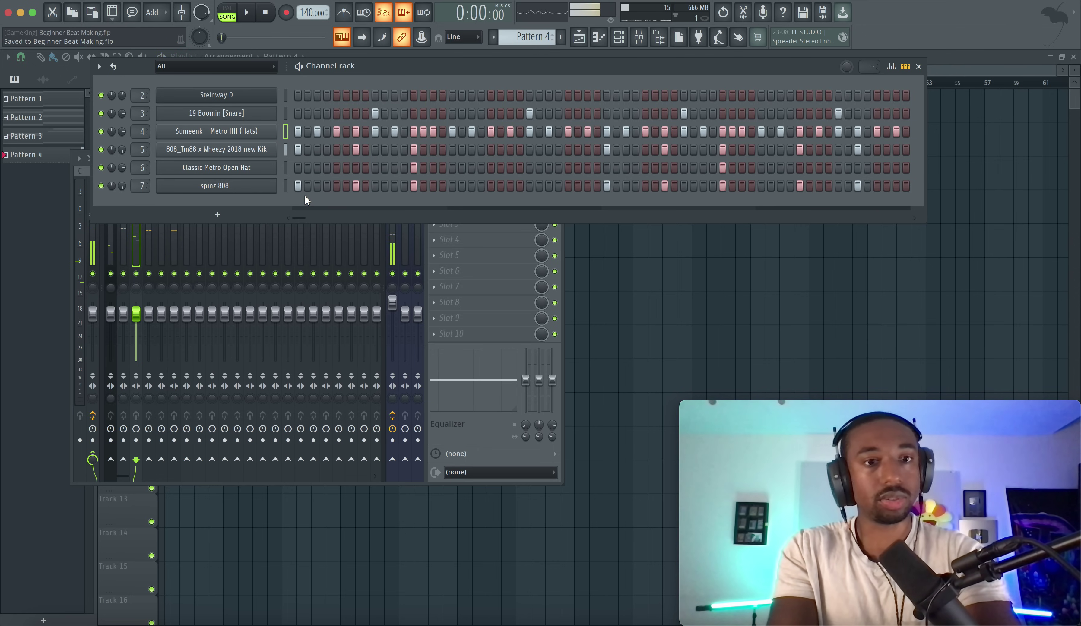
Open the spinz 808_ channel in the piano roll, transpose all its notes up one octave to C6 and preview the sound
right_click(270, 184)
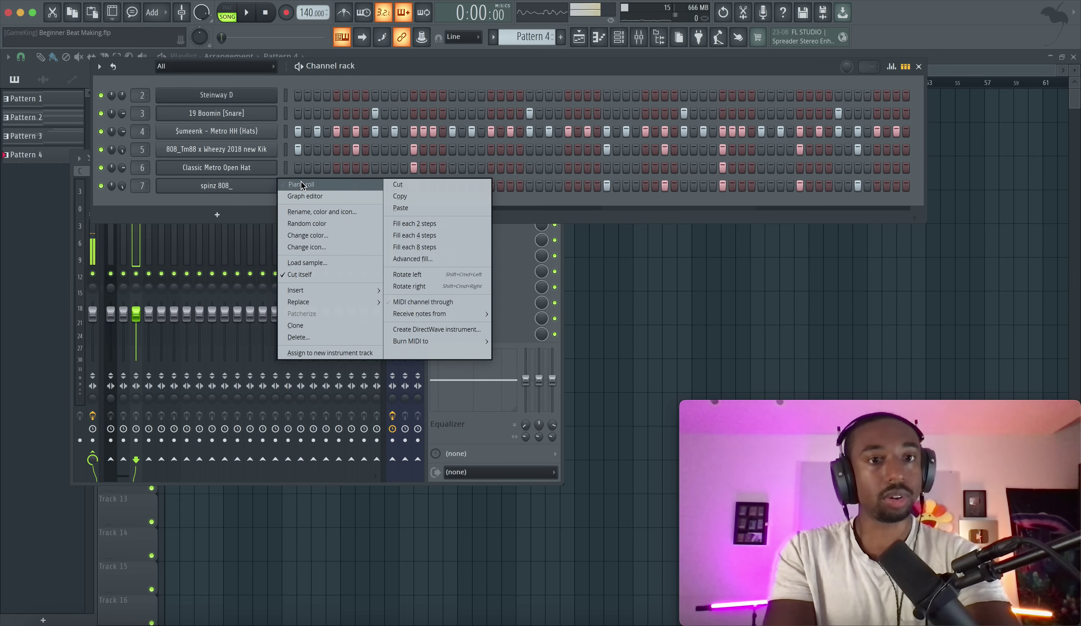
click(357, 68)
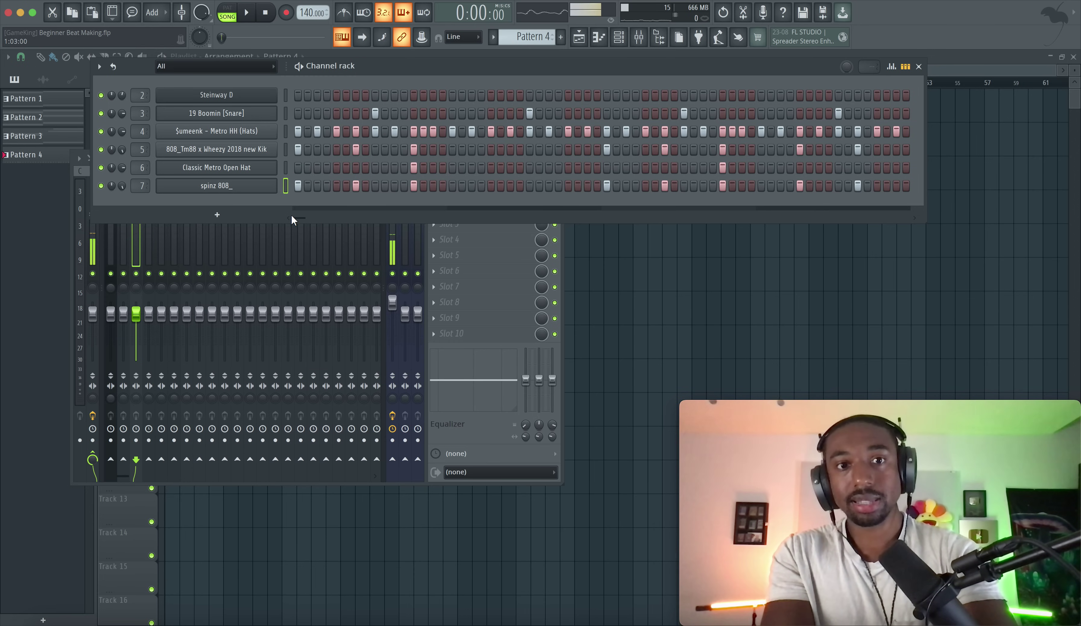
right_click(263, 186)
click(306, 184)
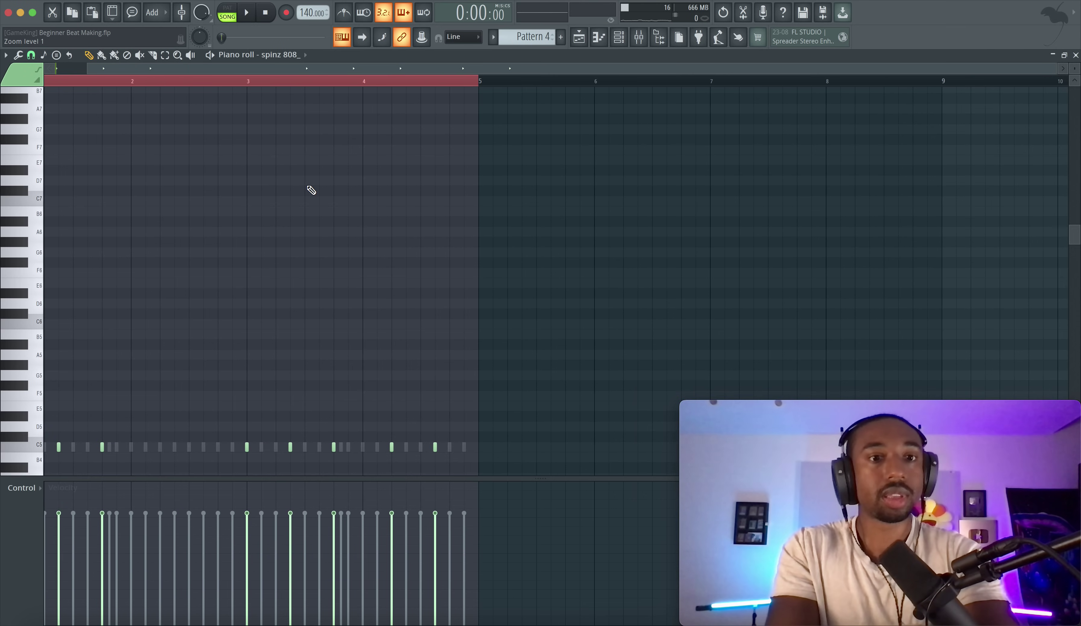
drag(215, 213, 45, 134)
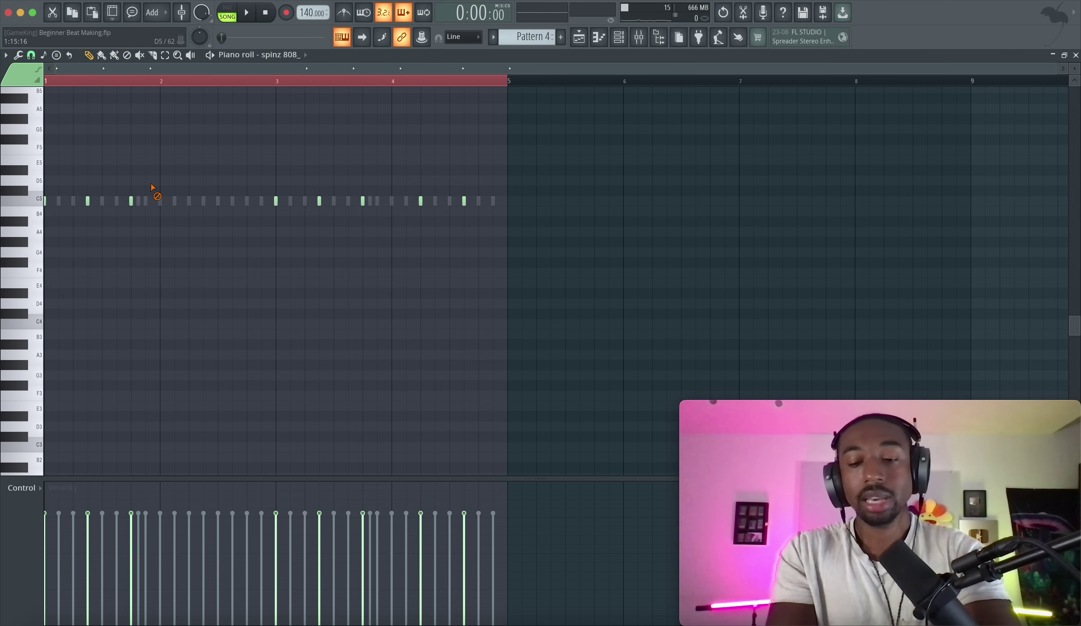
key(super+Up)
key(space)
scroll(171, 194, up, 4)
key(space)
Lower the three spinz 808_ notes in bar 1 by one semitone to B5 and play the song briefly to check them
drag(169, 188, 11, 348)
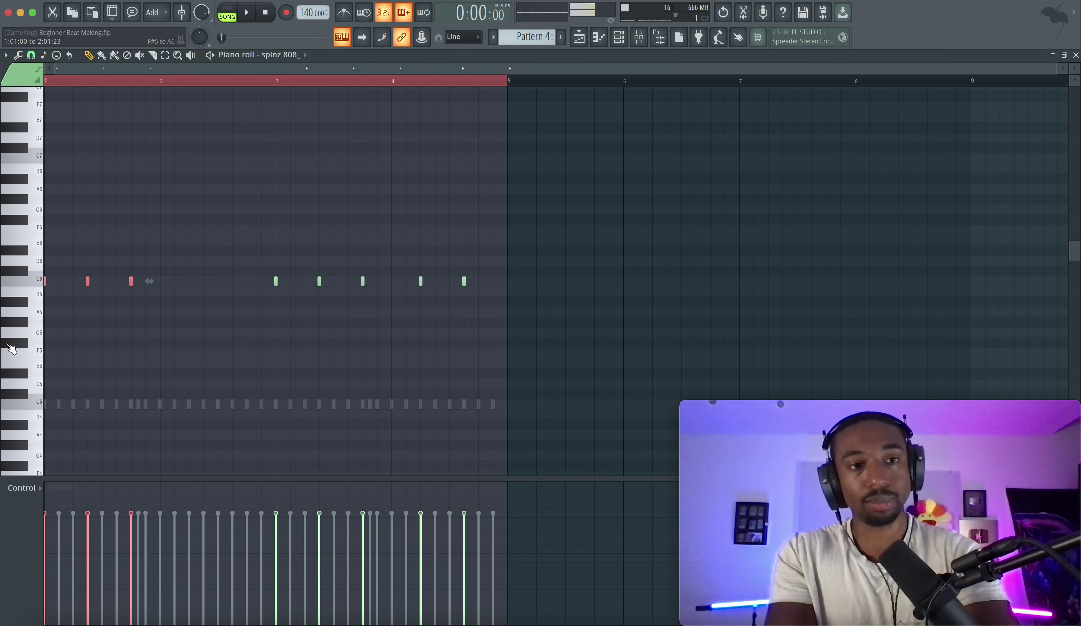
key(space)
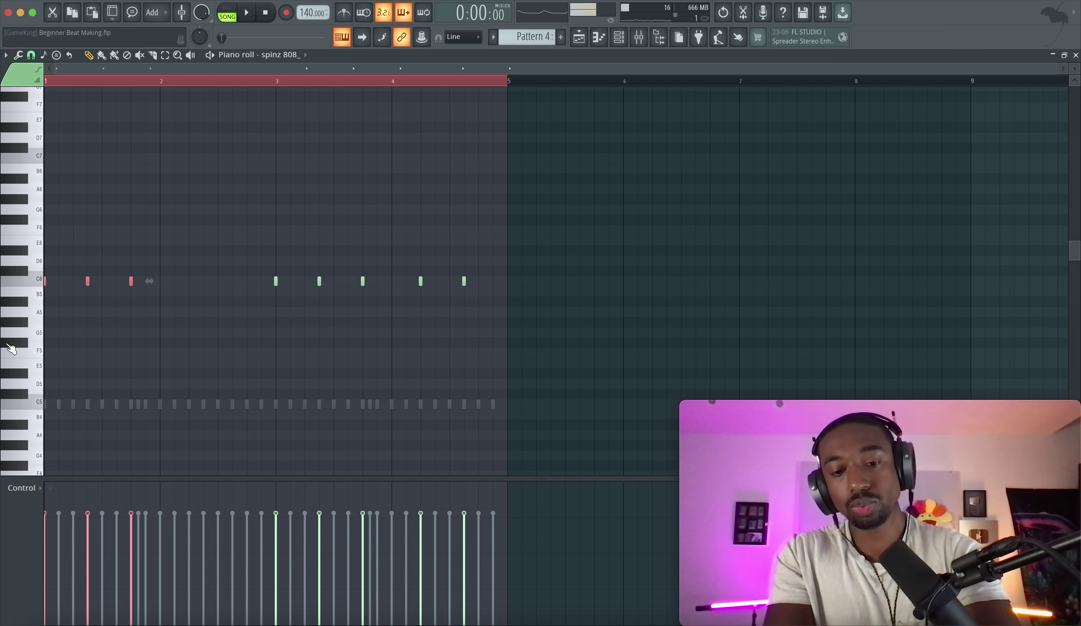
key(space)
key(space)
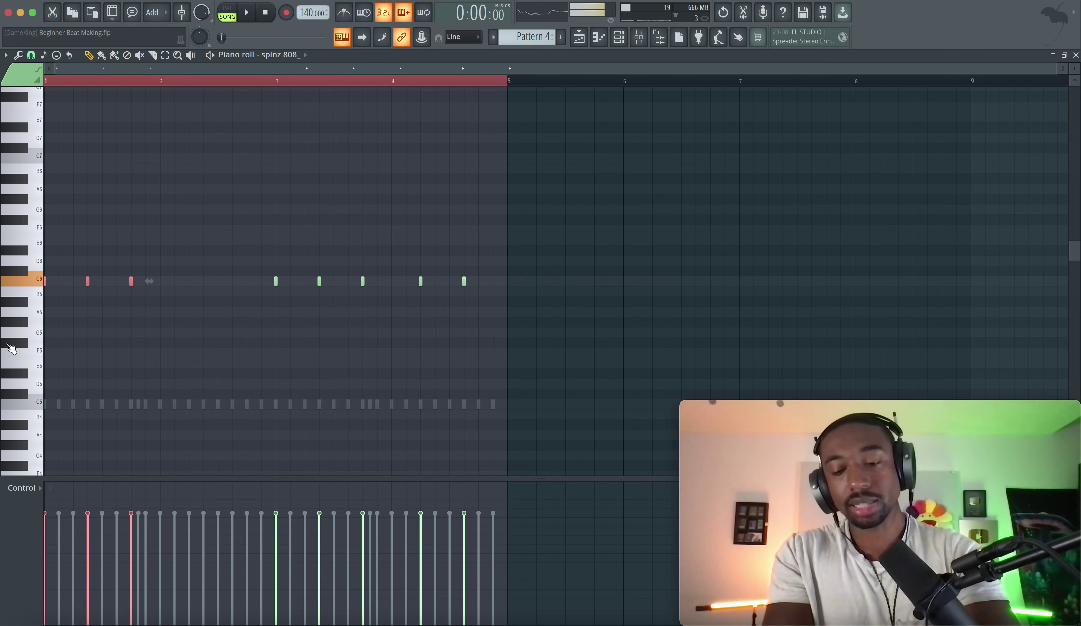
key(shift+Down)
key(space)
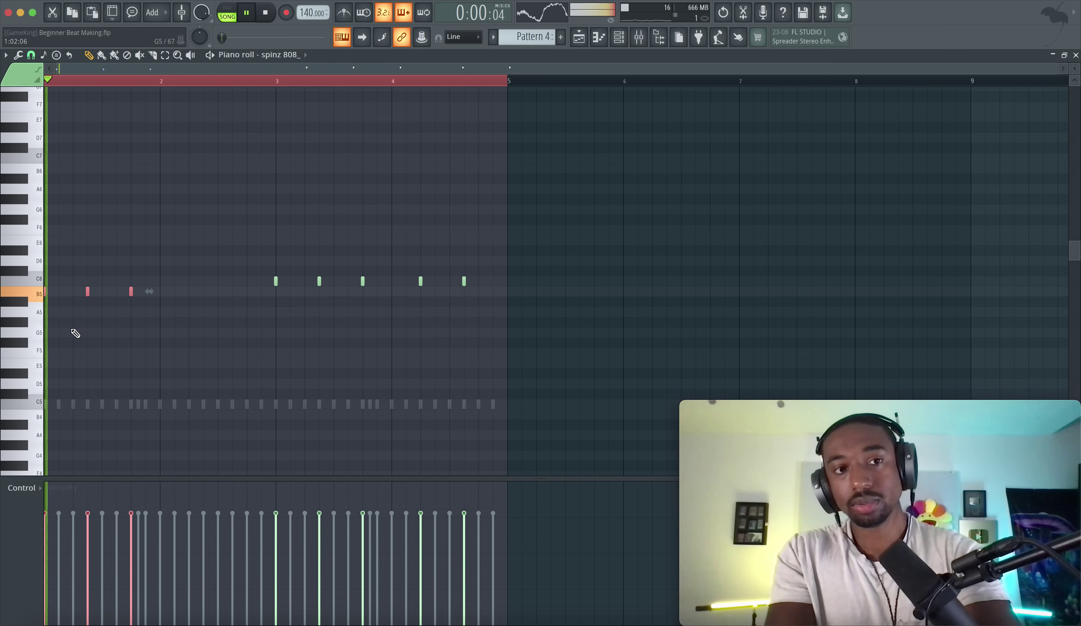
click(209, 309)
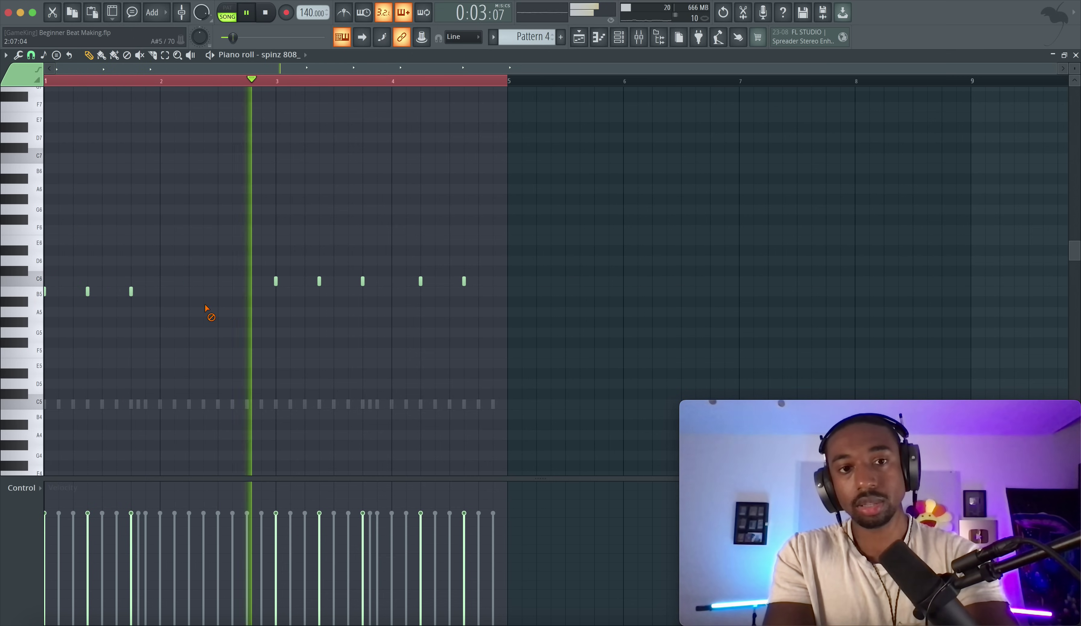
key(space)
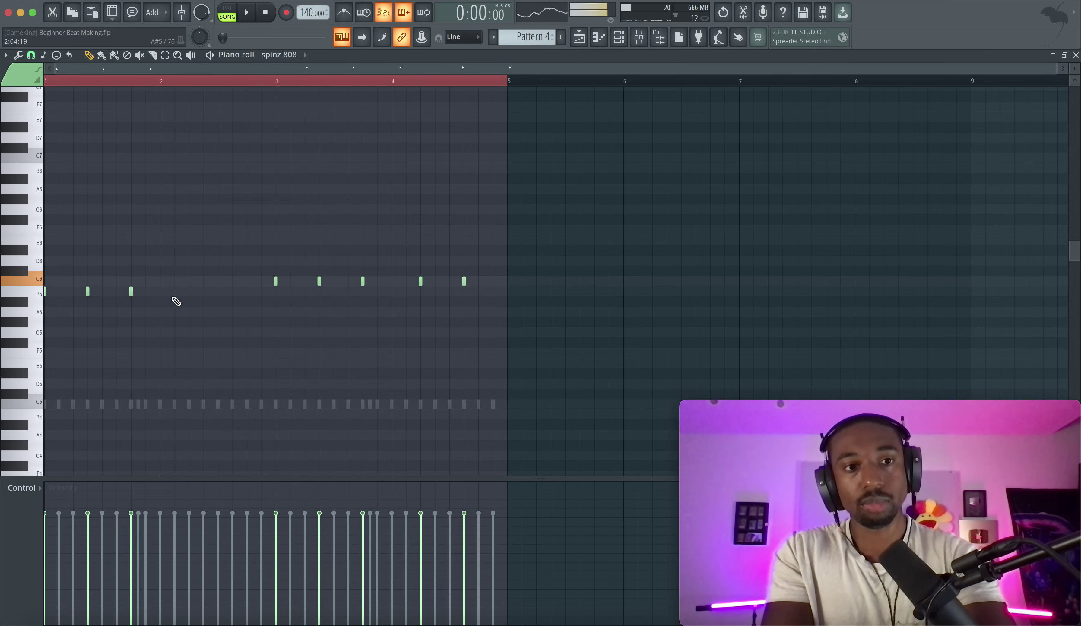
Transpose all spinz 808_ notes down one octave and play the song, briefly showing the channel rack over the piano roll
drag(138, 295, 233, 295)
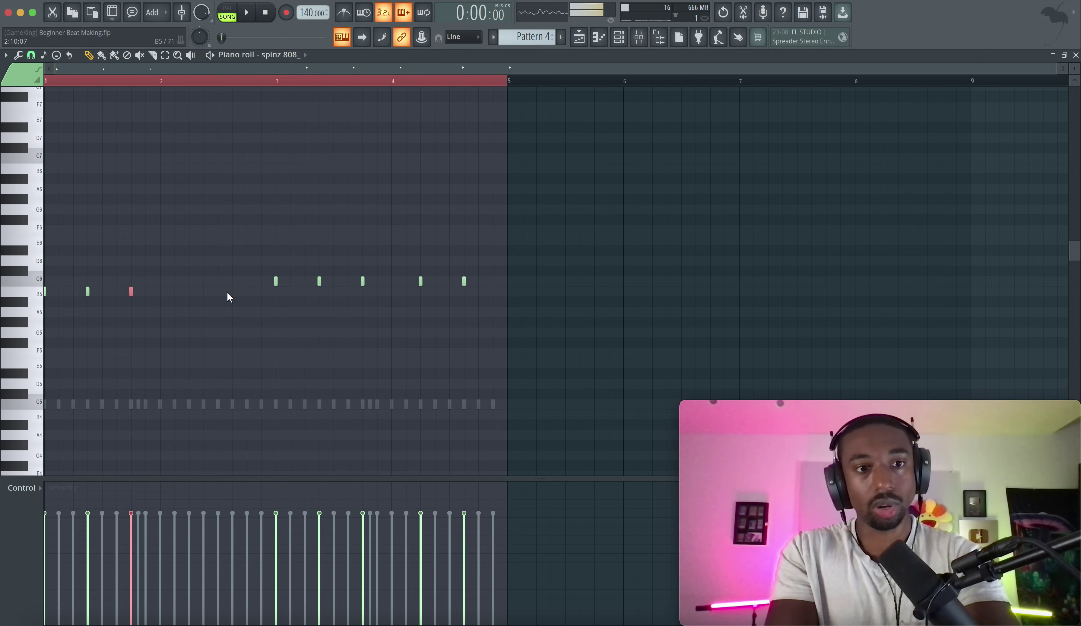
super+click(130, 269)
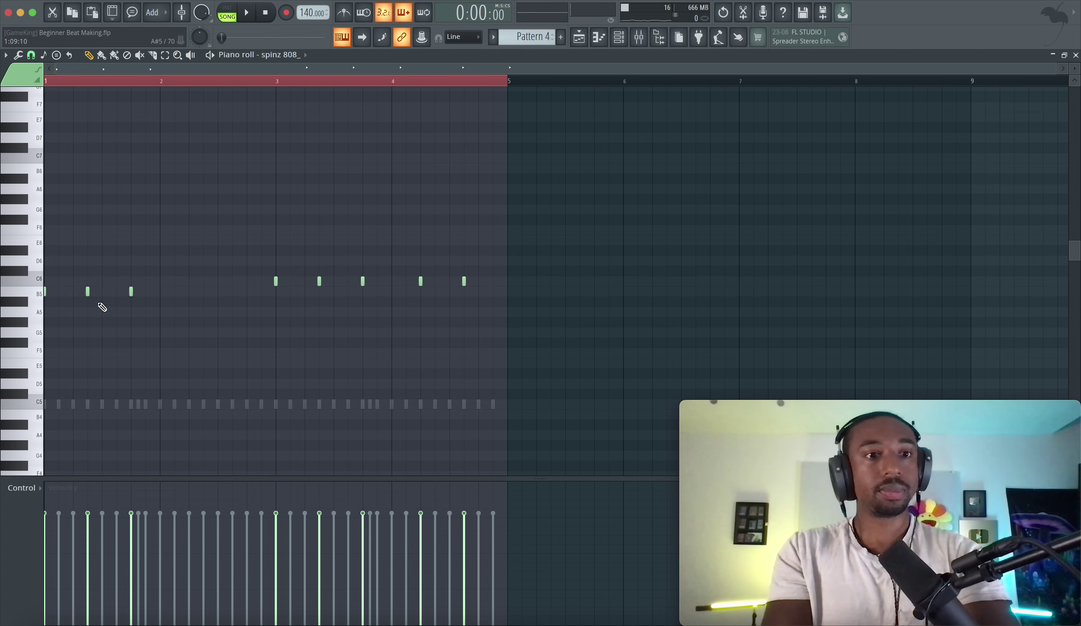
key(super+Down)
super+click(178, 290)
key(space)
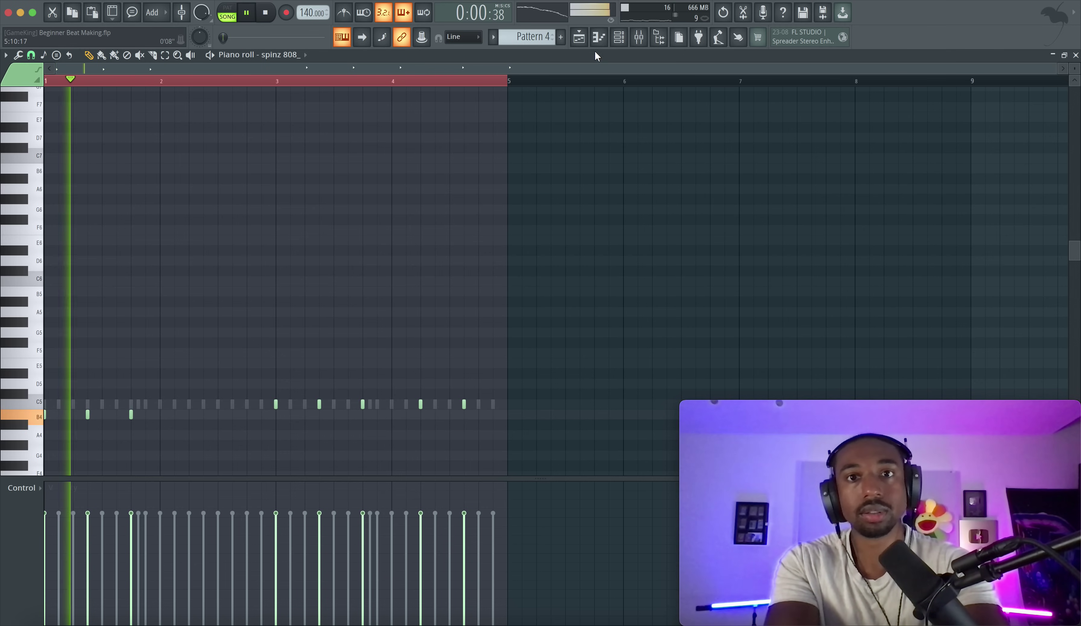
click(620, 38)
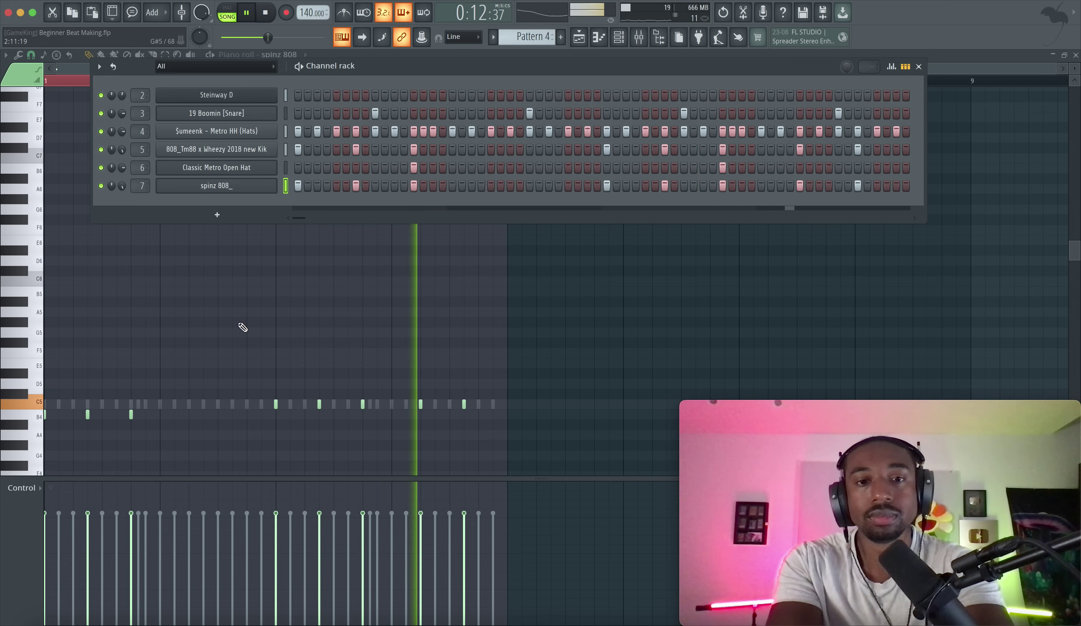
key(F6)
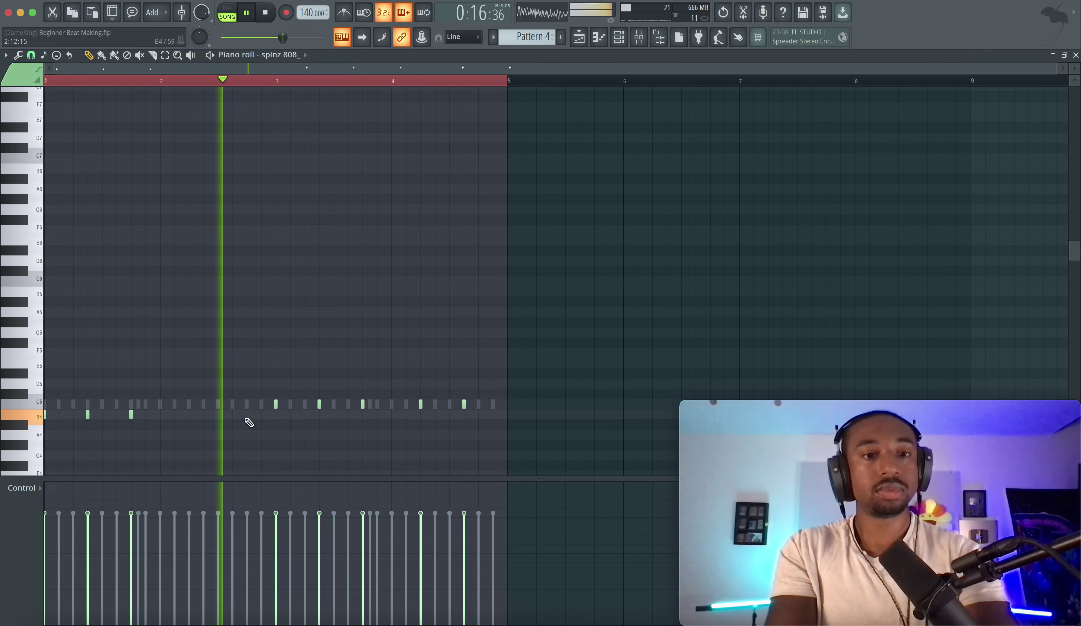
Add a B4 note in the second half of bar 2, lower its velocity and shorten it to two steps
key(space)
click(235, 415)
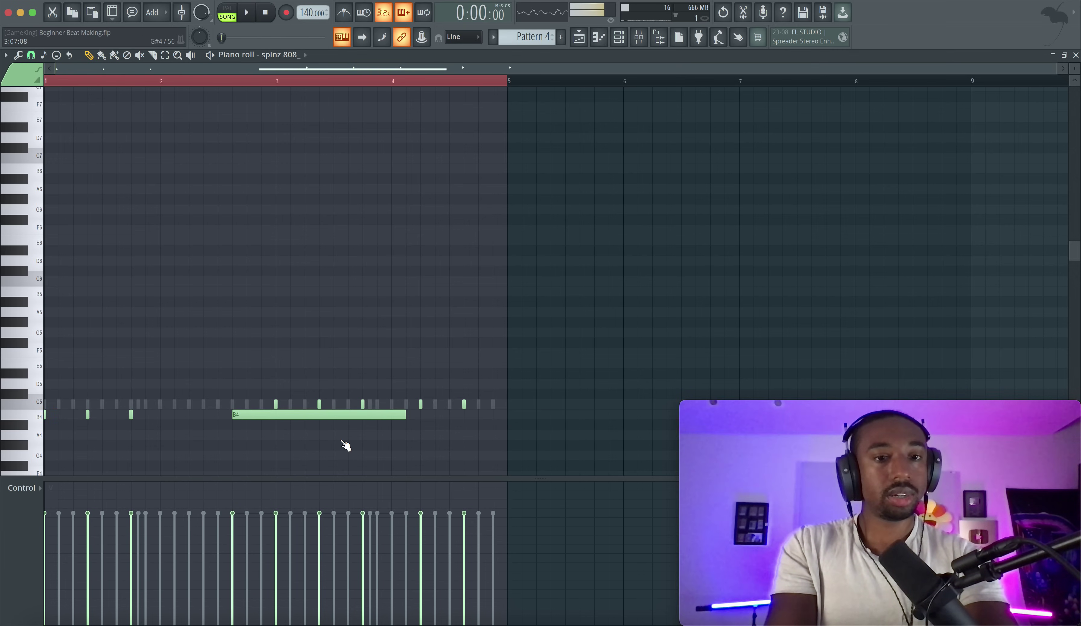
click(235, 552)
key(space)
drag(405, 414, 245, 420)
key(space)
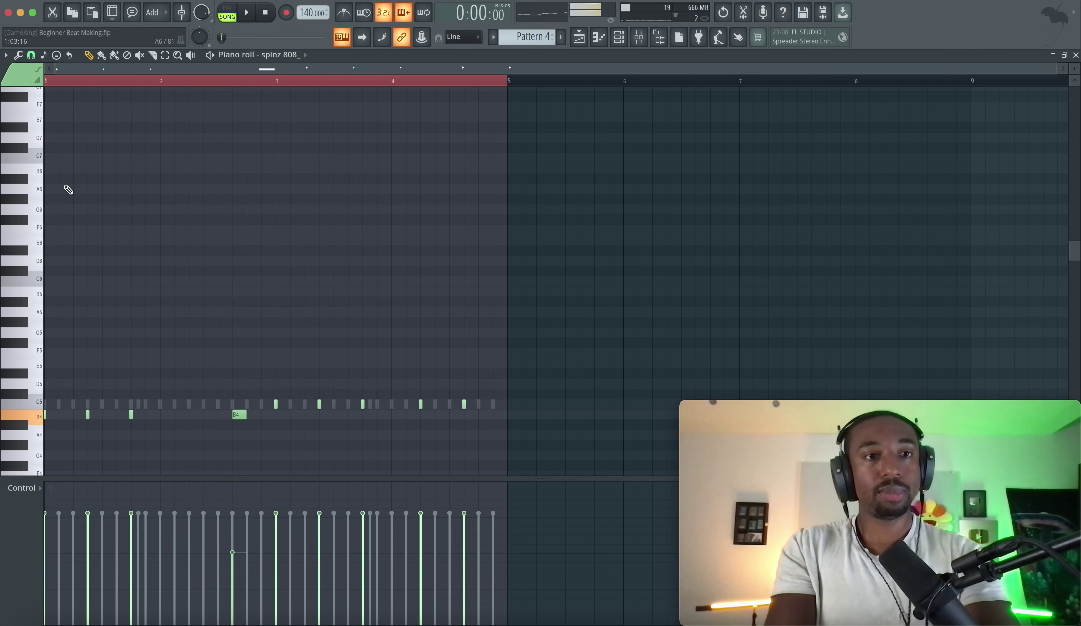
Turn the piano roll's ghost channels off and back on, and bring up the channel rack
click(6, 55)
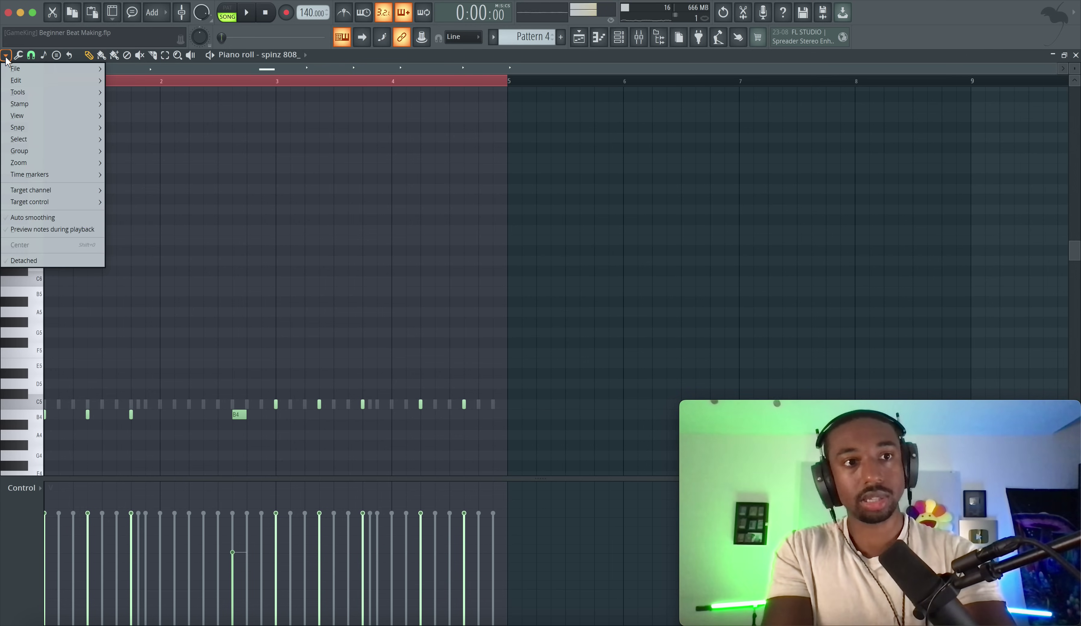
mouse_move(39, 116)
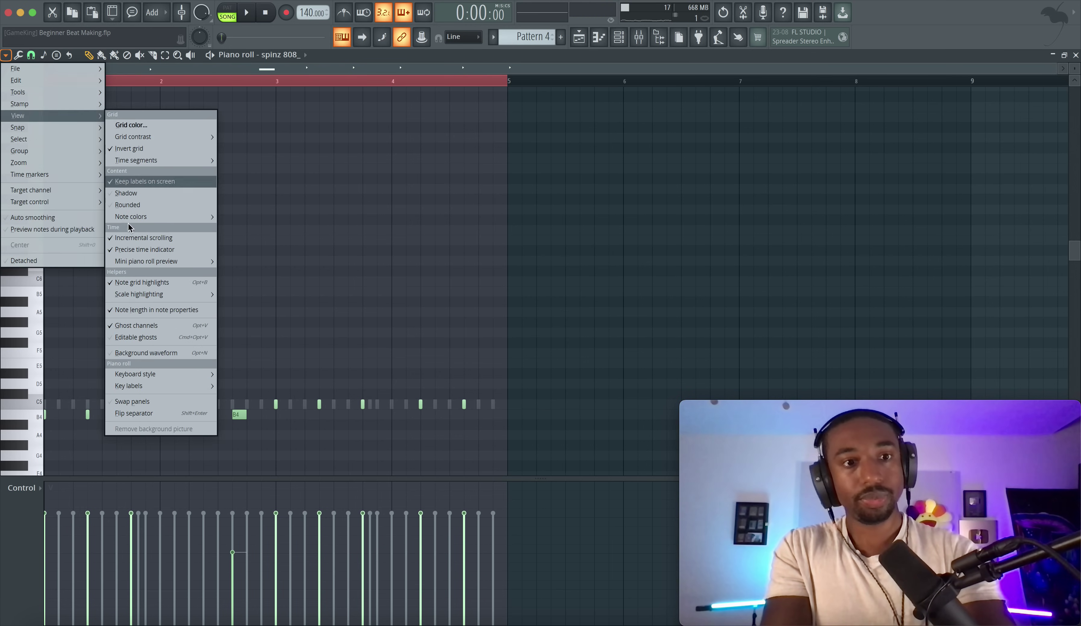
click(148, 327)
click(6, 55)
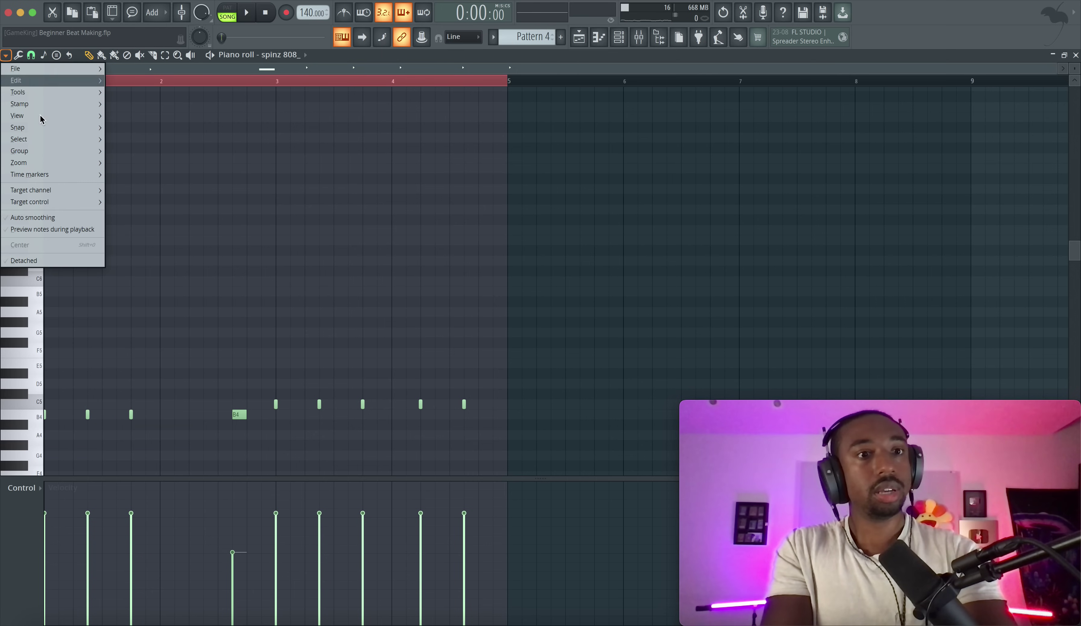
mouse_move(52, 112)
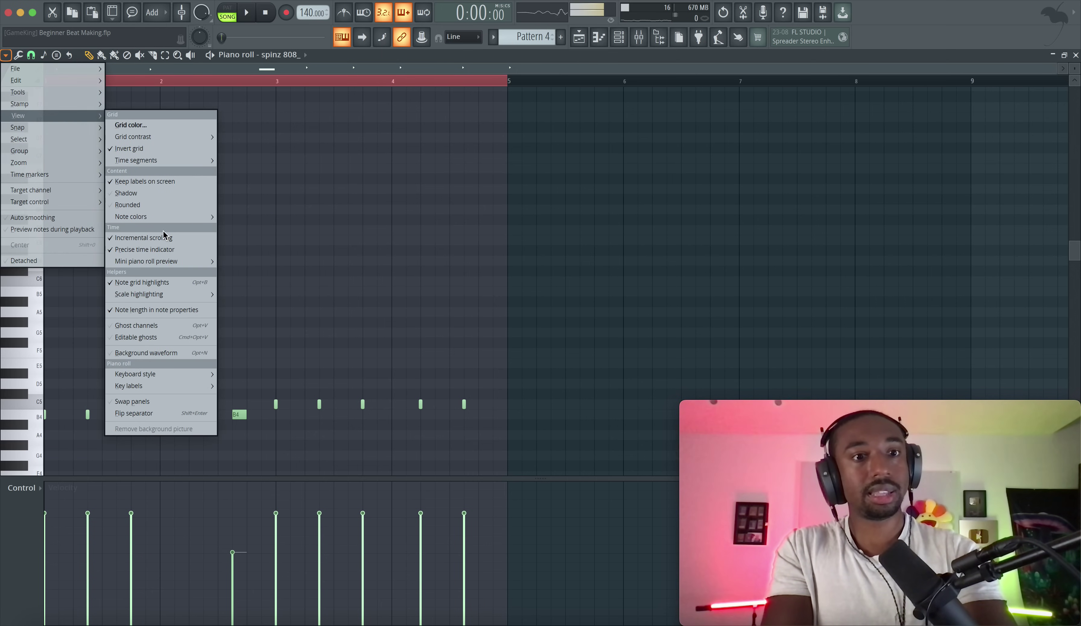
click(158, 325)
click(619, 38)
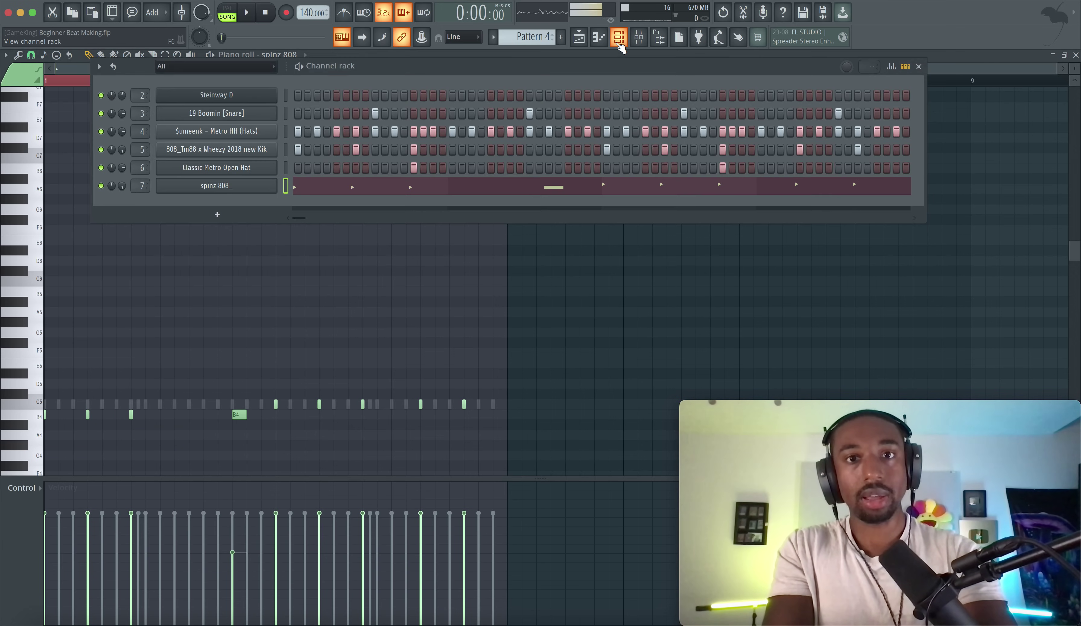
Save the project and play the song from the start with the spinz 808_ notes in view
click(390, 309)
key(ctrl+s)
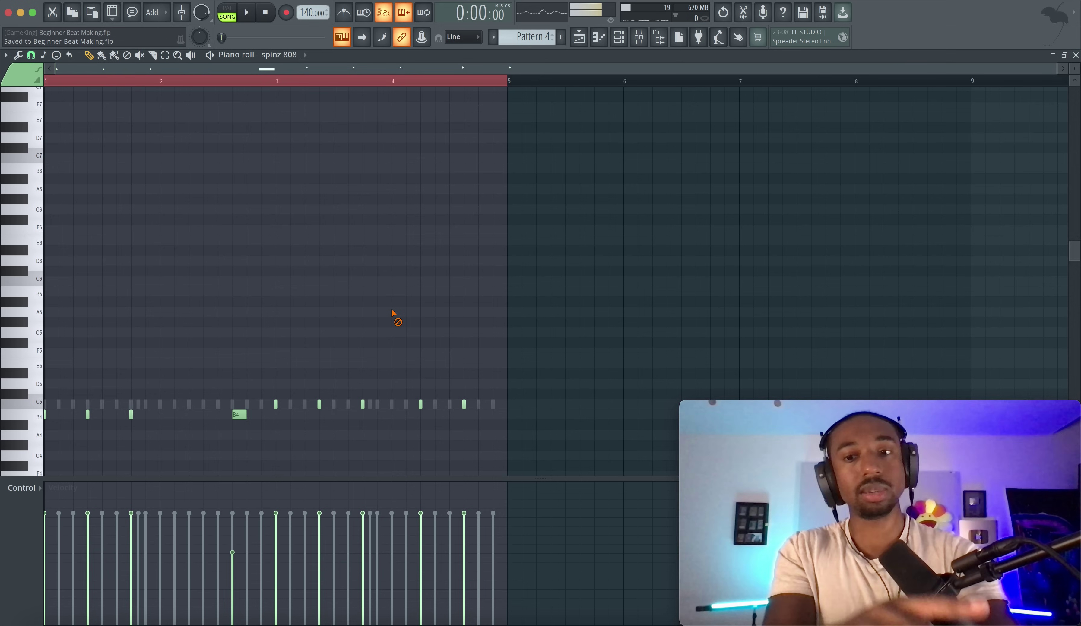
key(space)
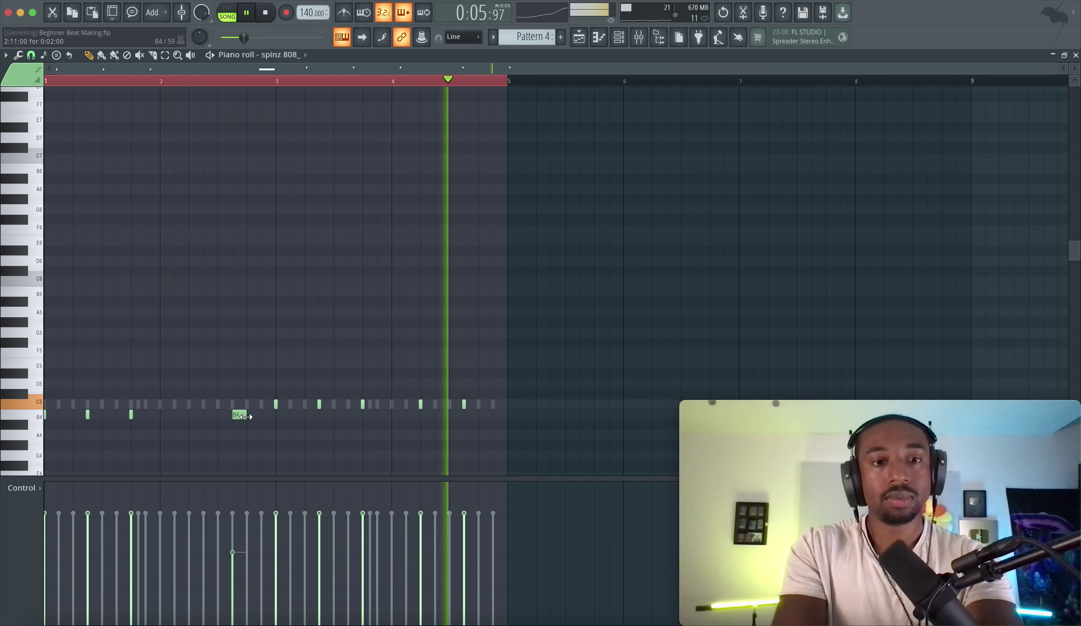
Add another two-step B4 note early in bar 4 of the spinz 808_ part and select both long B4 notes
click(410, 416)
drag(419, 415, 213, 425)
key(space)
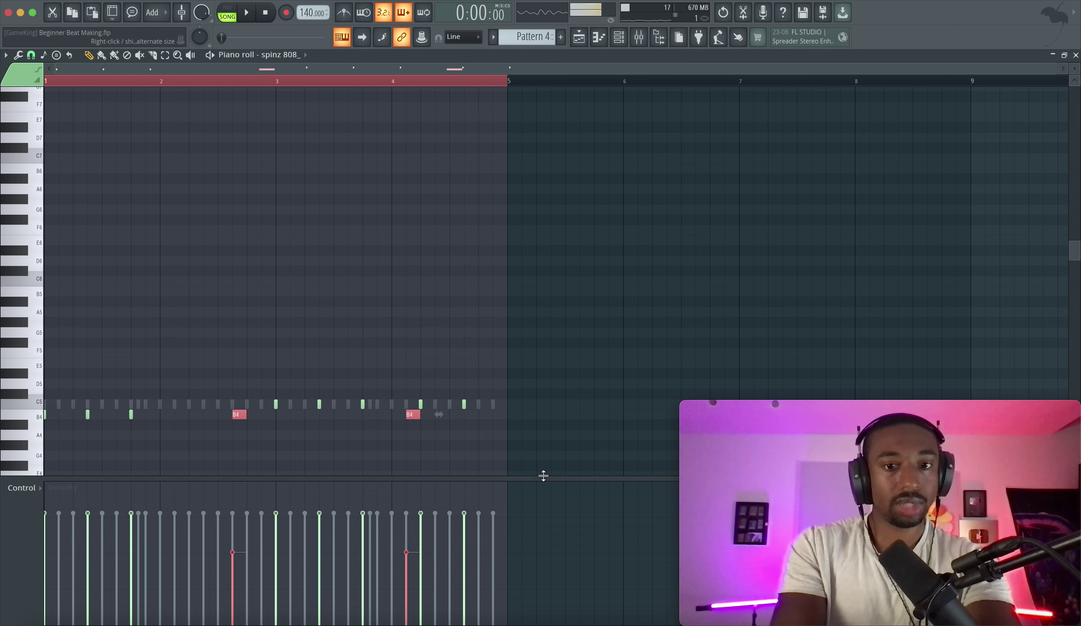
Enlarge the piano roll's velocity lane and view its available note and channel controls, playing the song to check the added note
drag(540, 476, 154, 434)
click(30, 461)
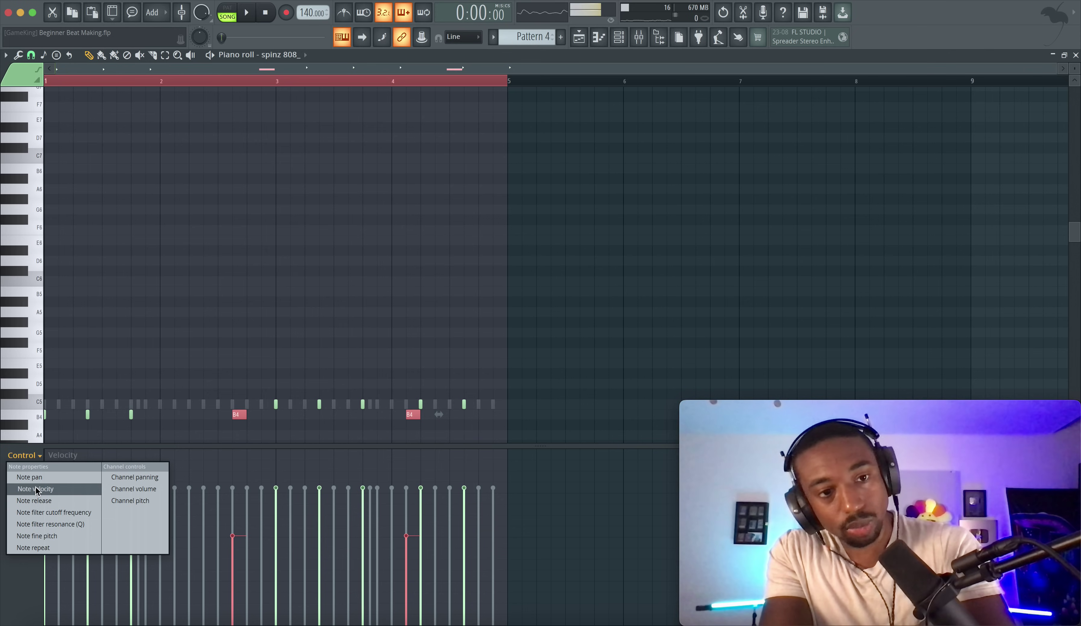
click(171, 420)
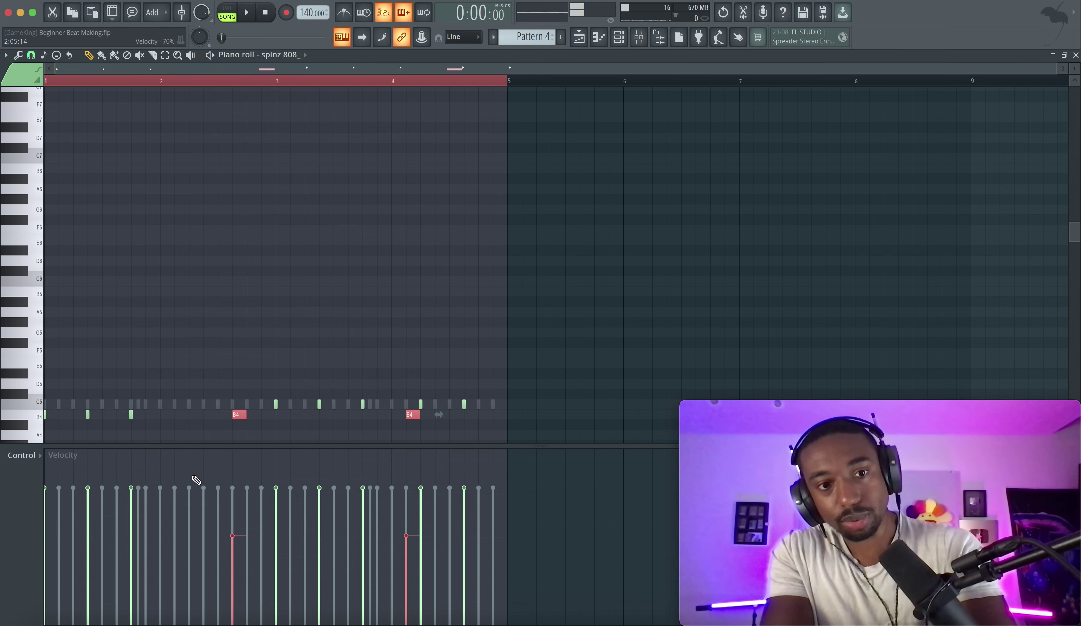
key(space)
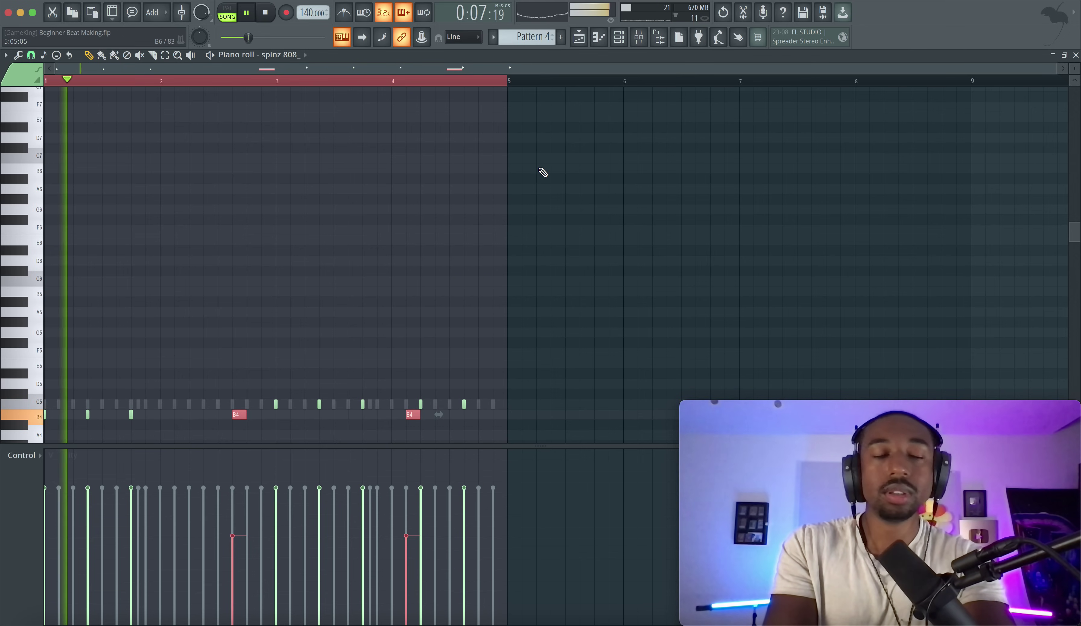
Open the 19 Boomin [Snare] sampler from the channel rack and lower its pitch while the song plays
click(618, 38)
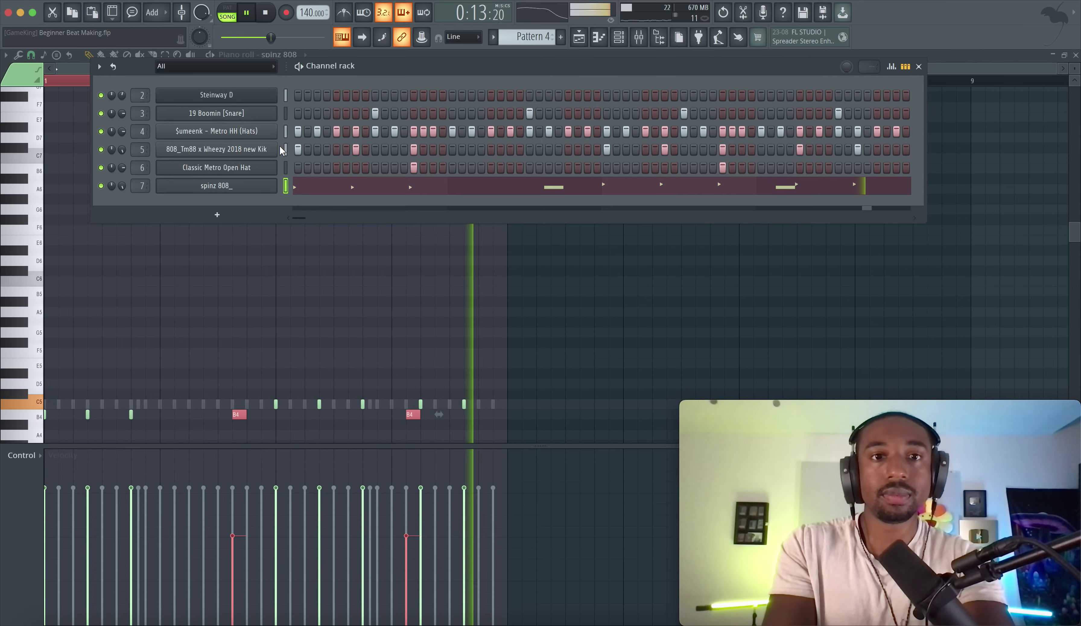
click(269, 115)
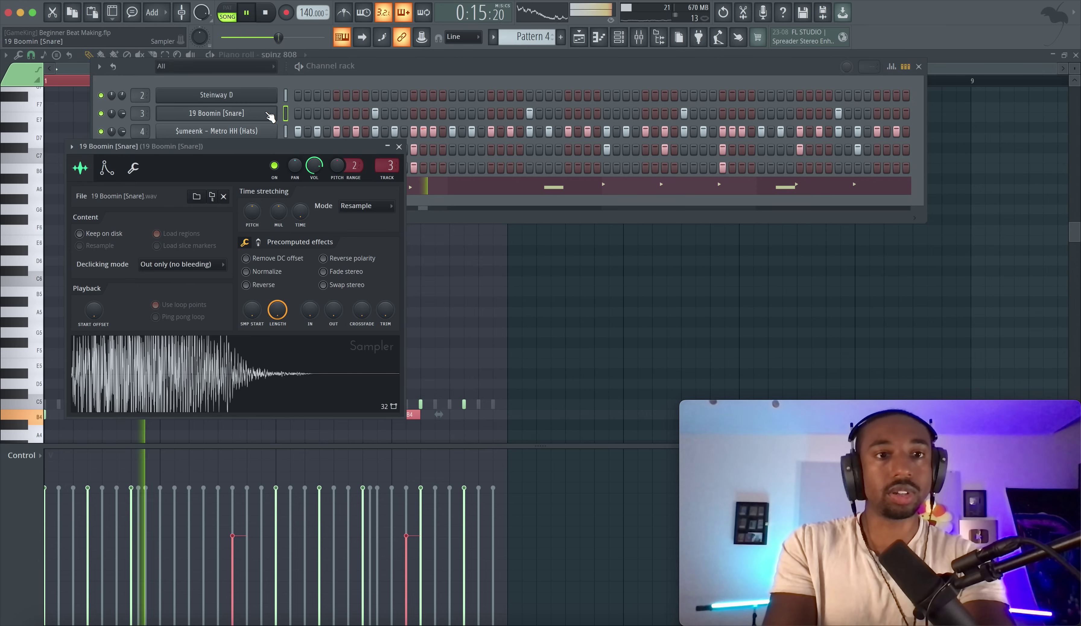
drag(341, 163, 341, 182)
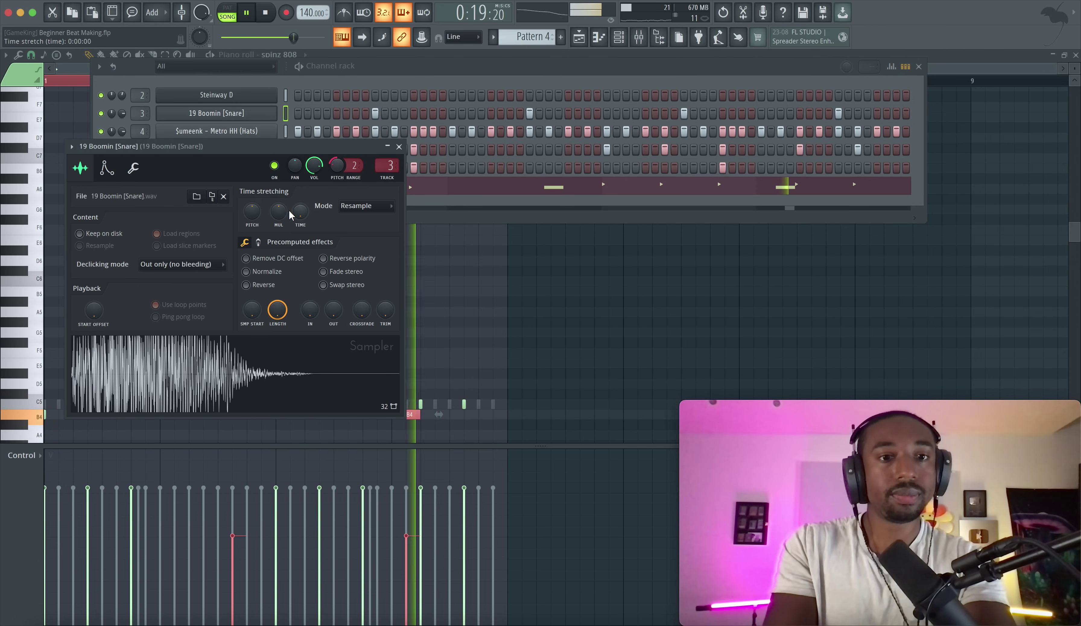
Set the snare sample's quick fade out to 38%, judging the tail against the playing song
key(space)
drag(332, 310, 331, 284)
key(space)
drag(332, 316, 332, 312)
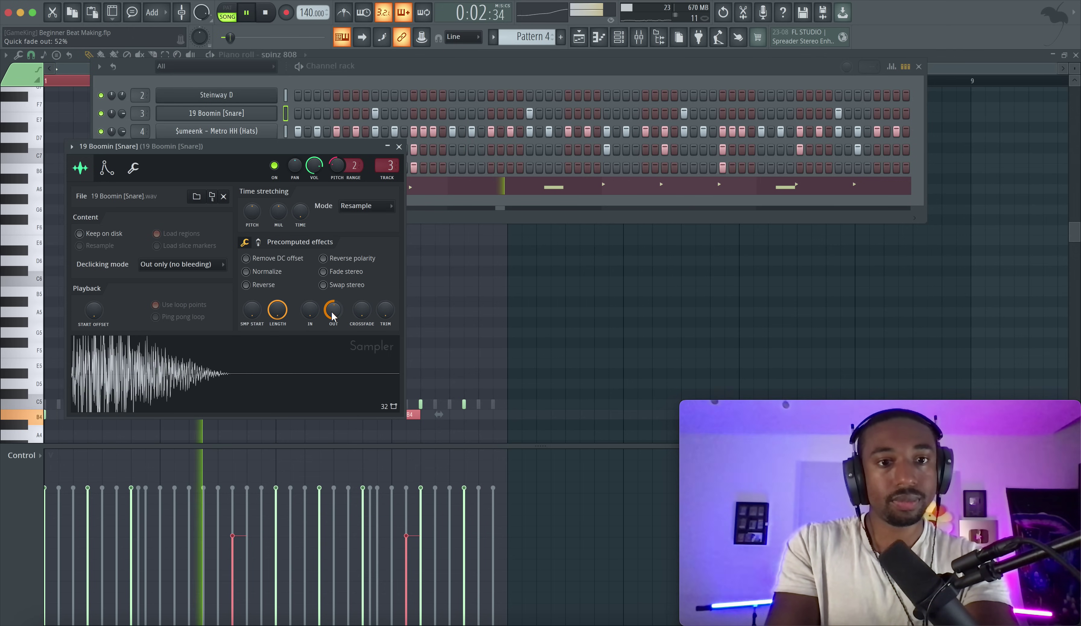
click(399, 147)
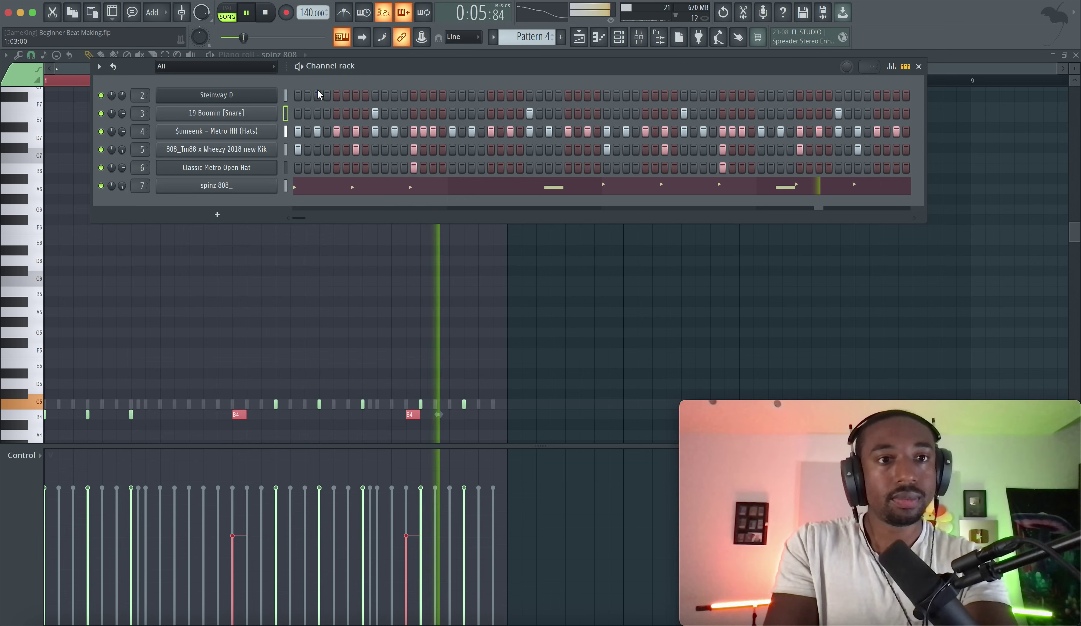
click(258, 113)
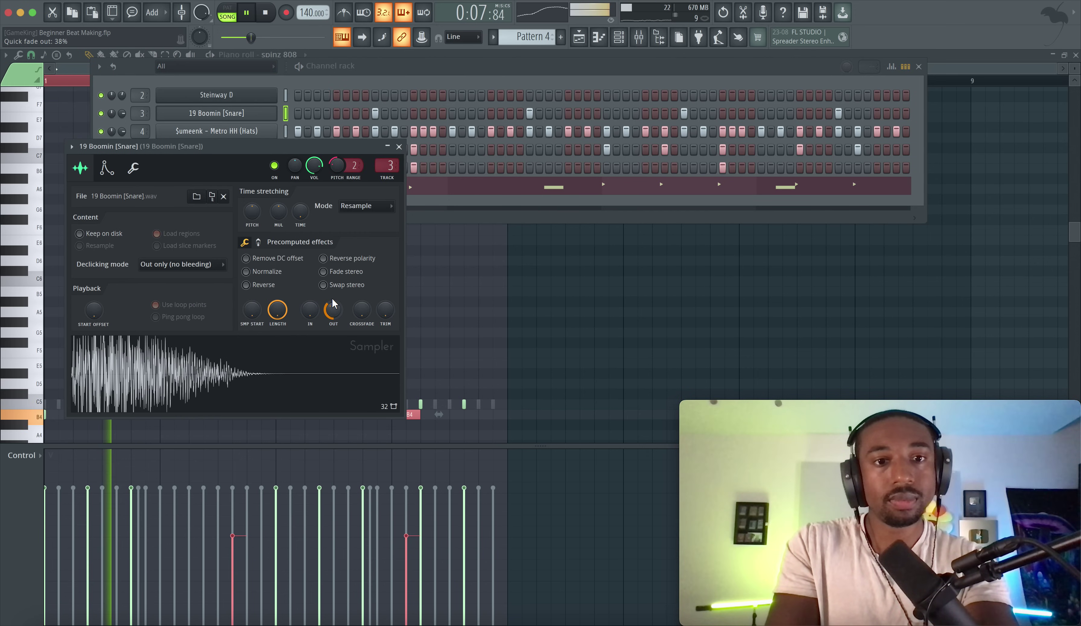
click(399, 147)
Trim the $umeenk - Metro HH (Hats) sample to the maximum and set its quick fade out to 100%
click(249, 136)
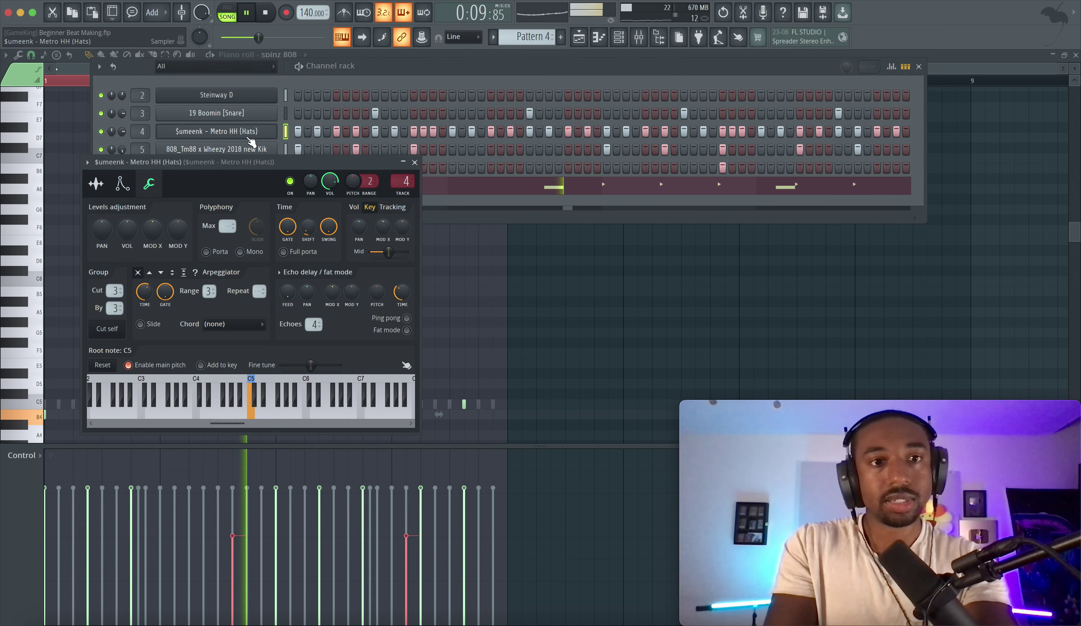
click(95, 184)
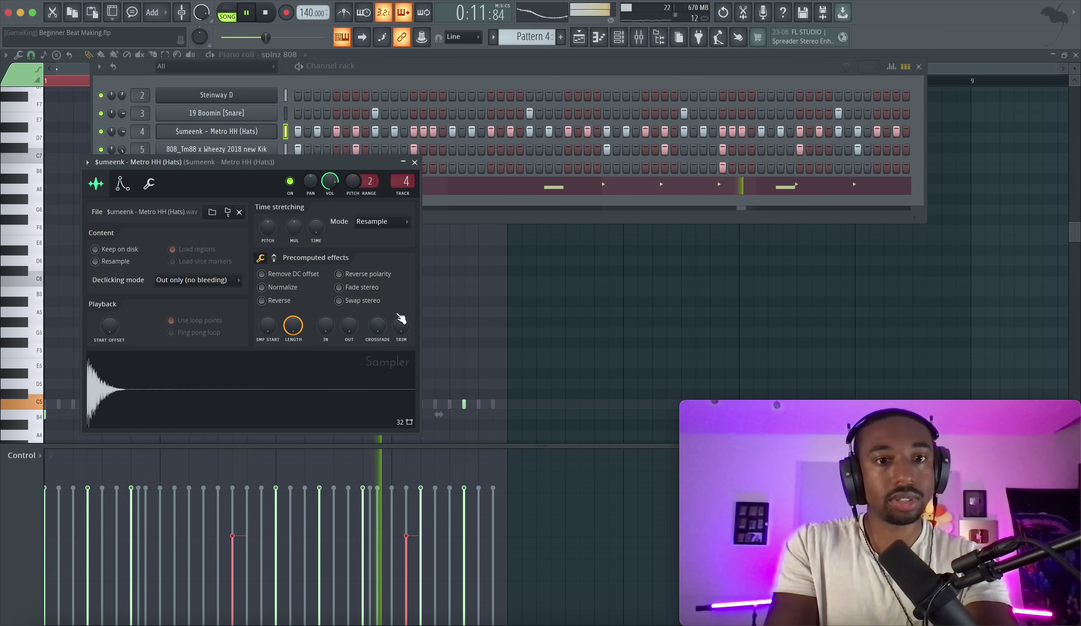
key(space)
drag(400, 326, 401, 301)
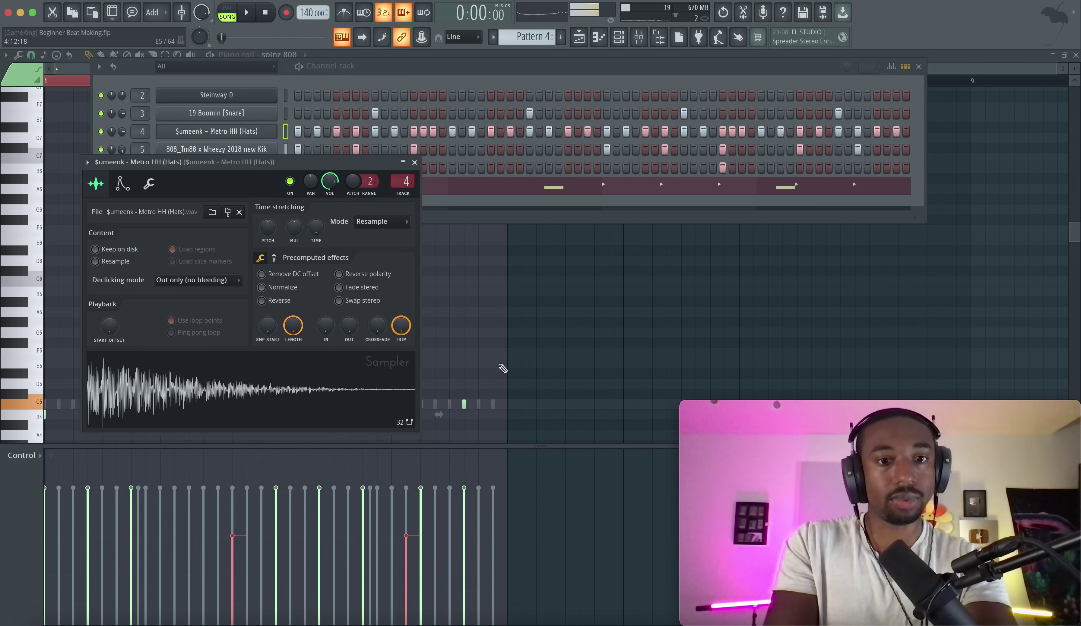
drag(350, 326, 350, 303)
key(space)
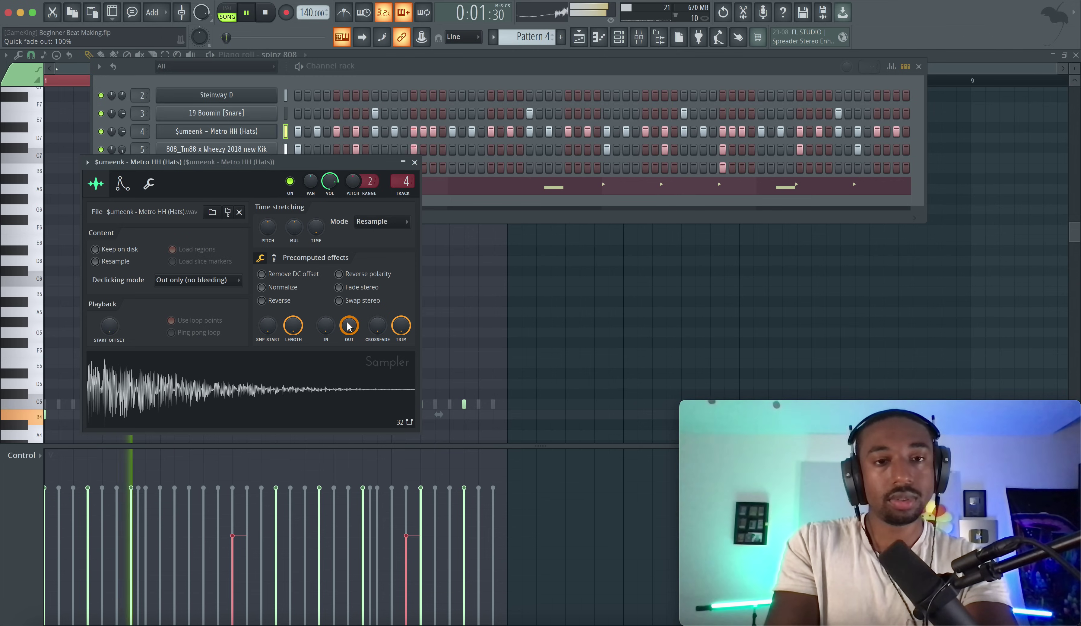
click(414, 162)
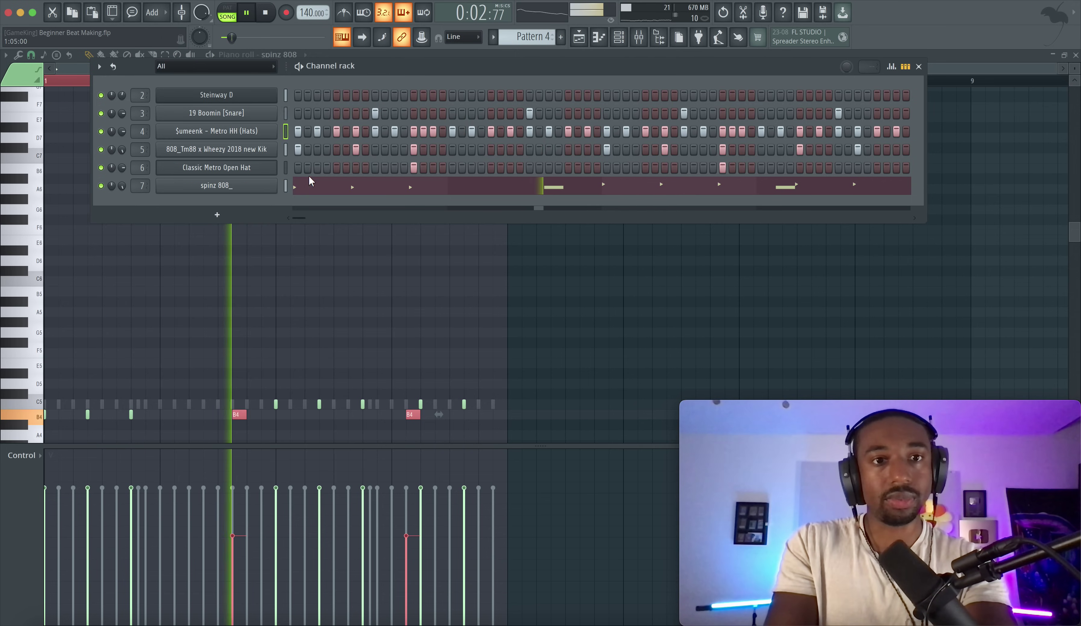
Inspect the Classic Metro Open Hat's time shift among its miscellaneous channel settings while the song plays
click(286, 167)
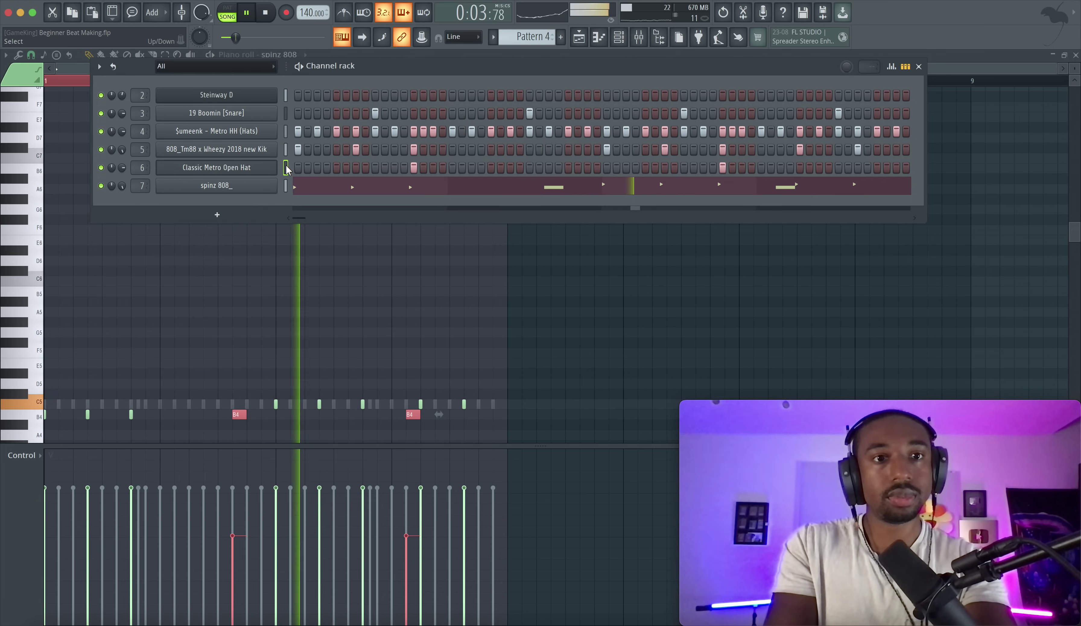
click(252, 173)
key(space)
click(182, 218)
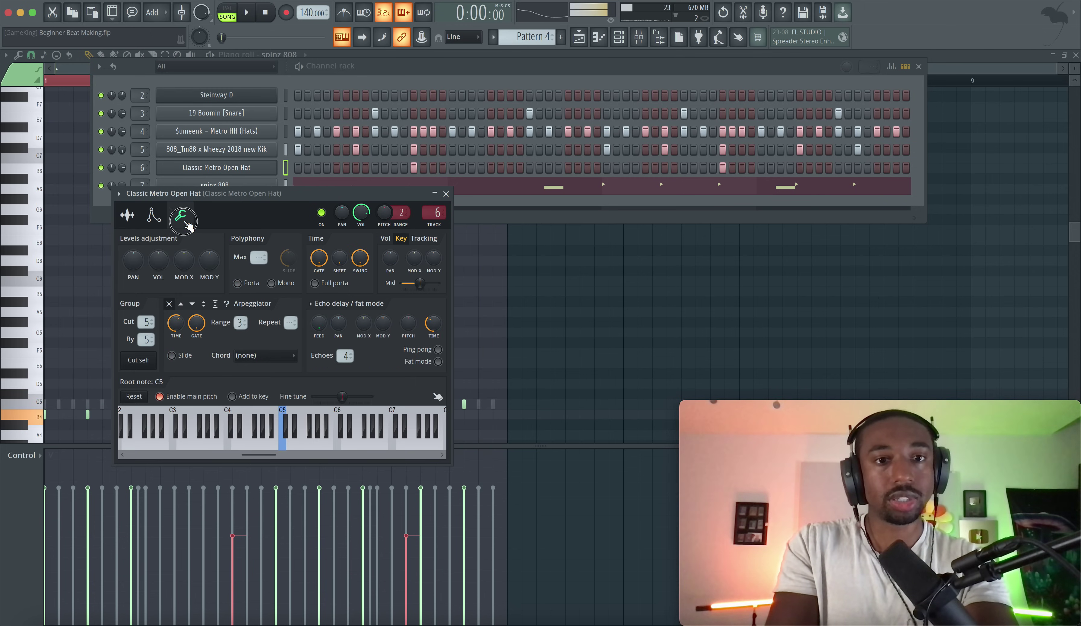
key(space)
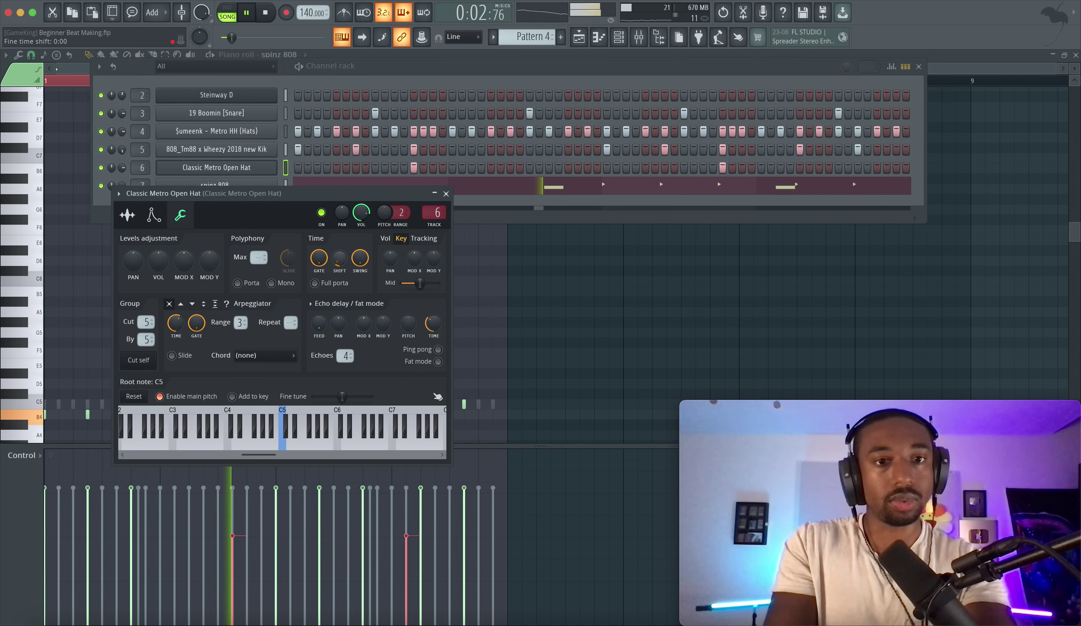
click(445, 194)
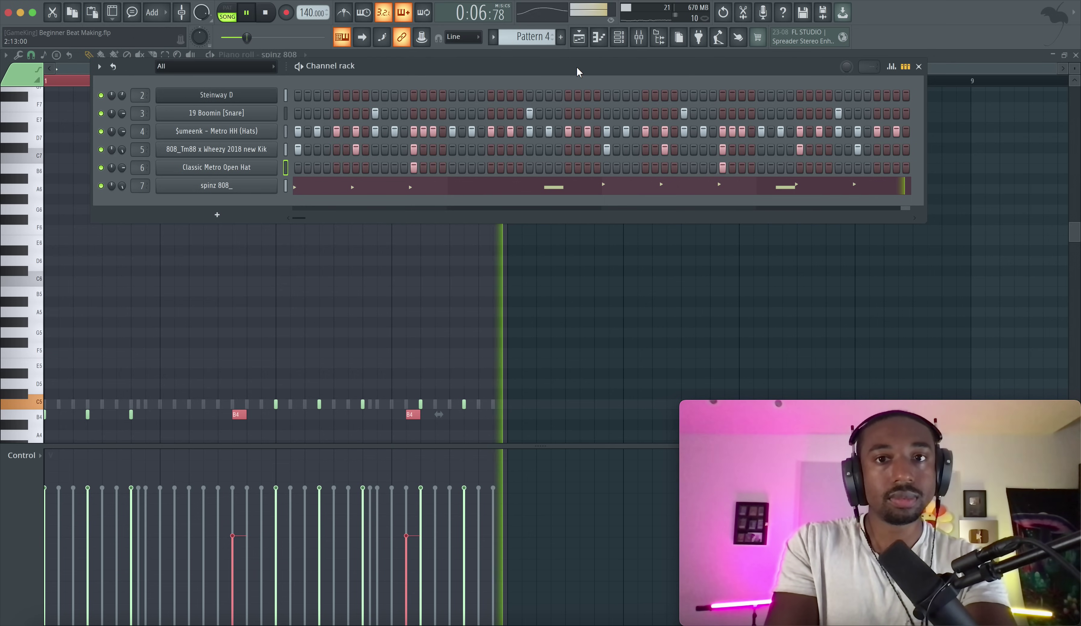
Bring up the mixer and rename the empty Insert 8 track REVERB
click(638, 42)
key(space)
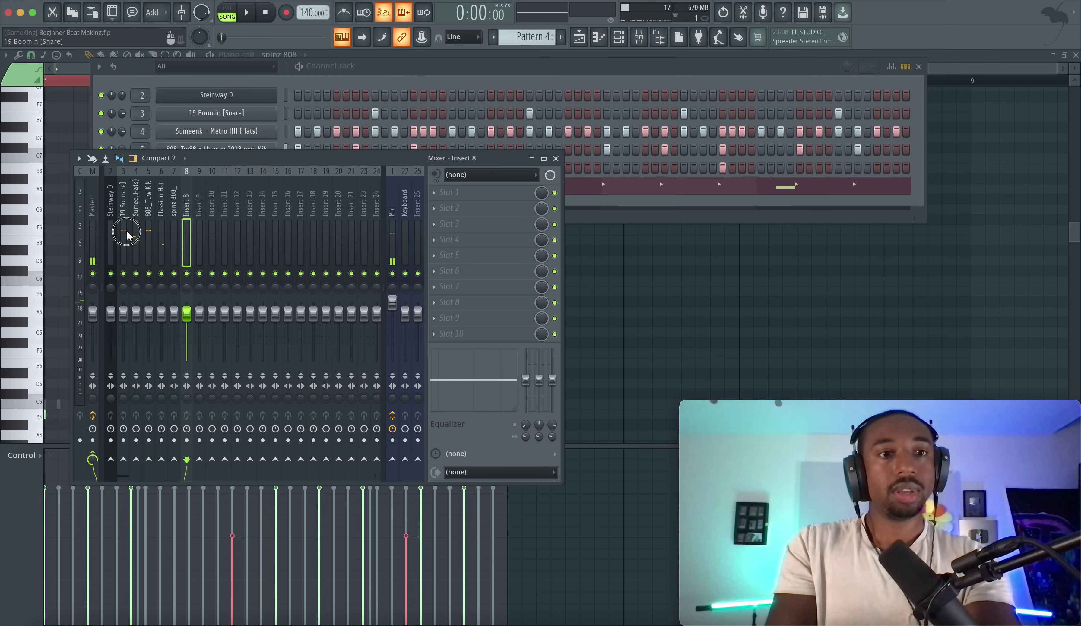
click(113, 233)
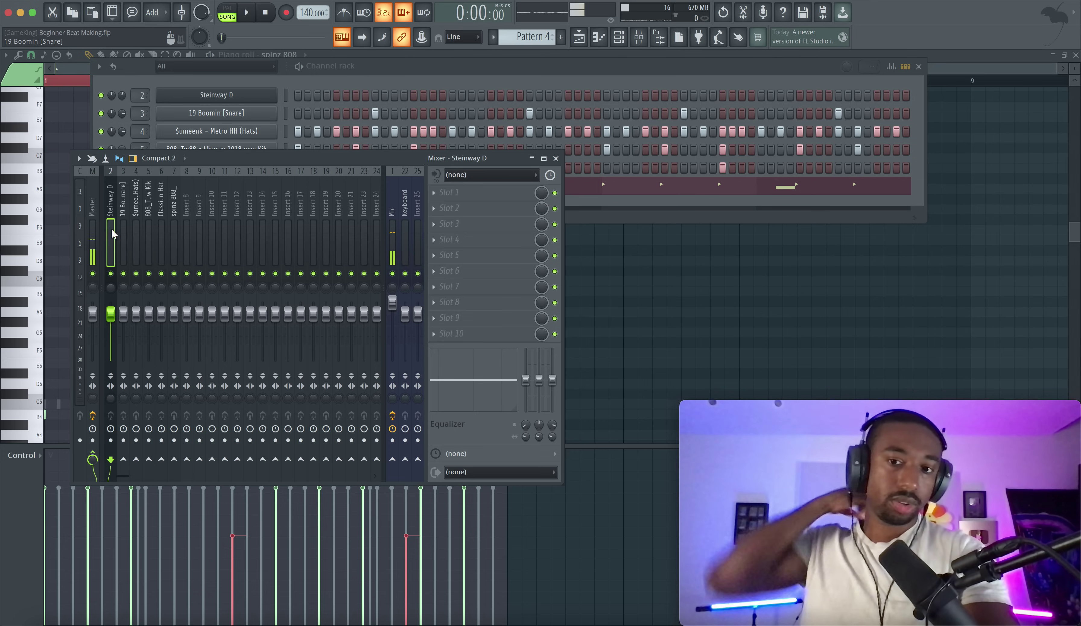
click(638, 37)
click(639, 38)
click(211, 234)
click(188, 235)
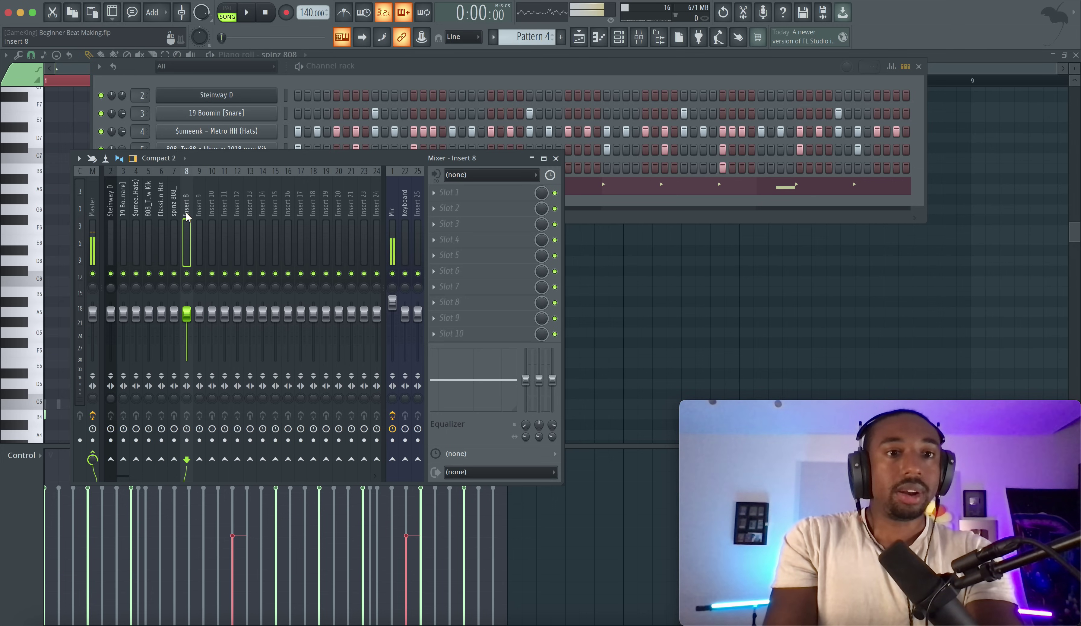
right_click(190, 221)
key(F2)
text(REVERB)
key(Return)
Load the LuxeVerb effect into slot 1 of the REVERB mixer track
click(440, 195)
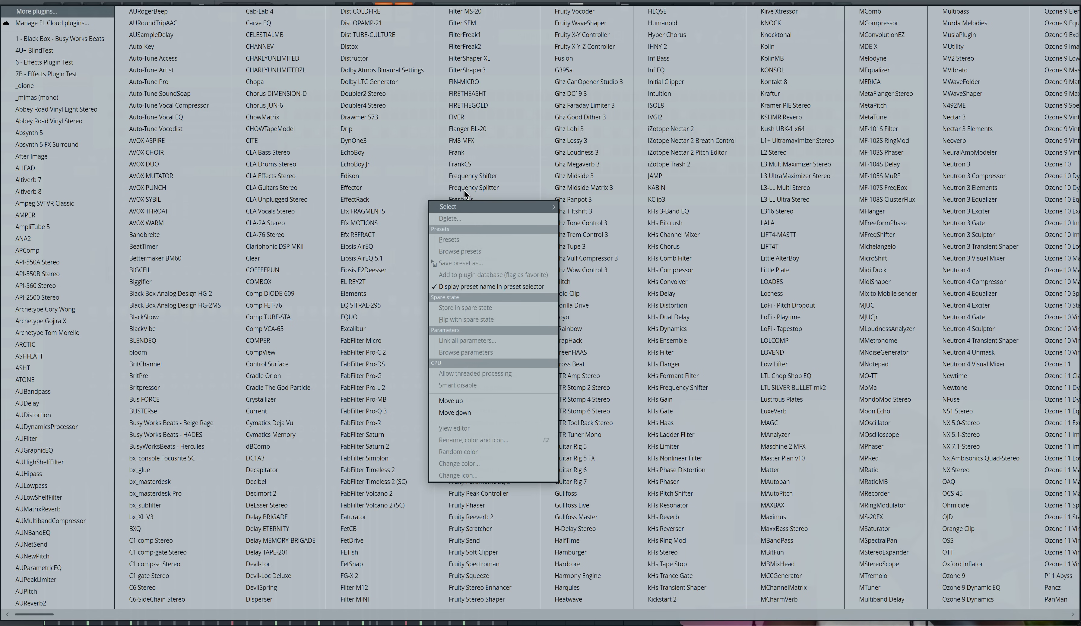
scroll(297, 347, down, 5)
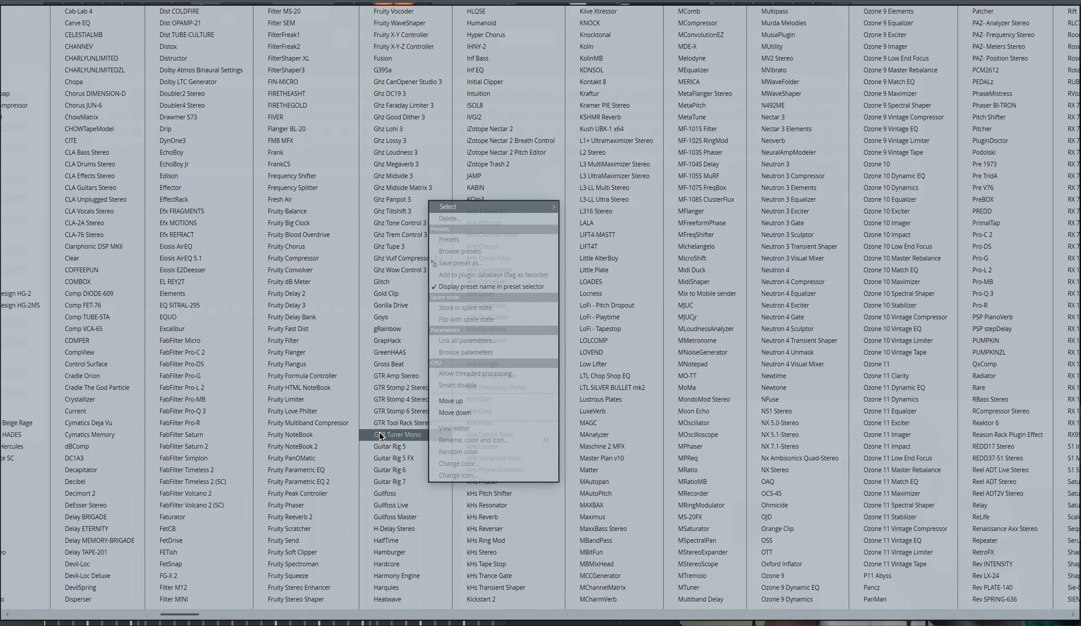
scroll(405, 432, down, 2)
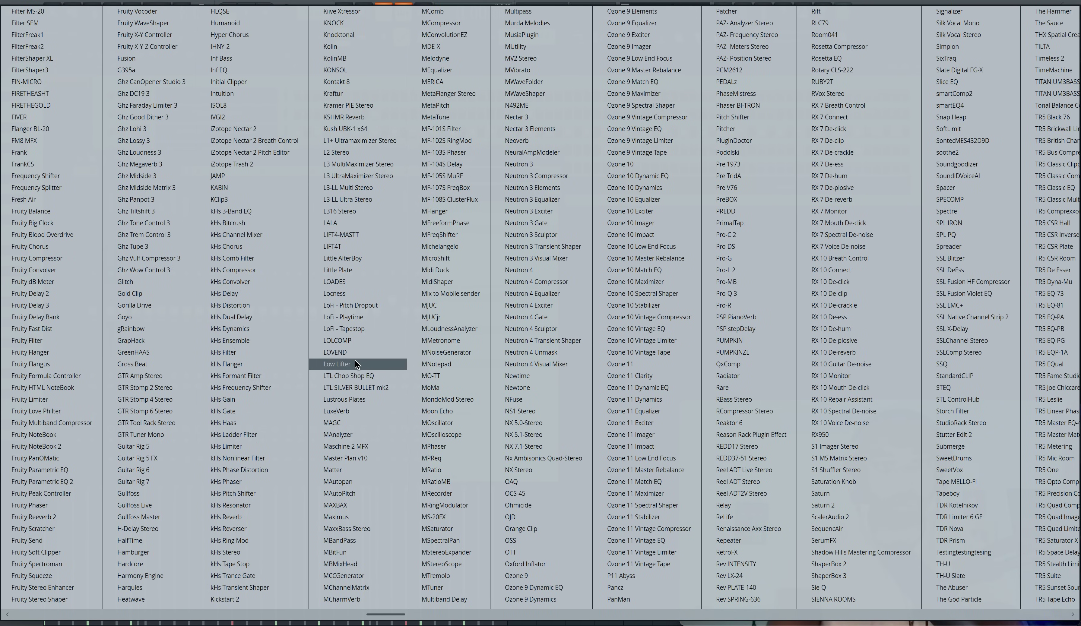
click(347, 411)
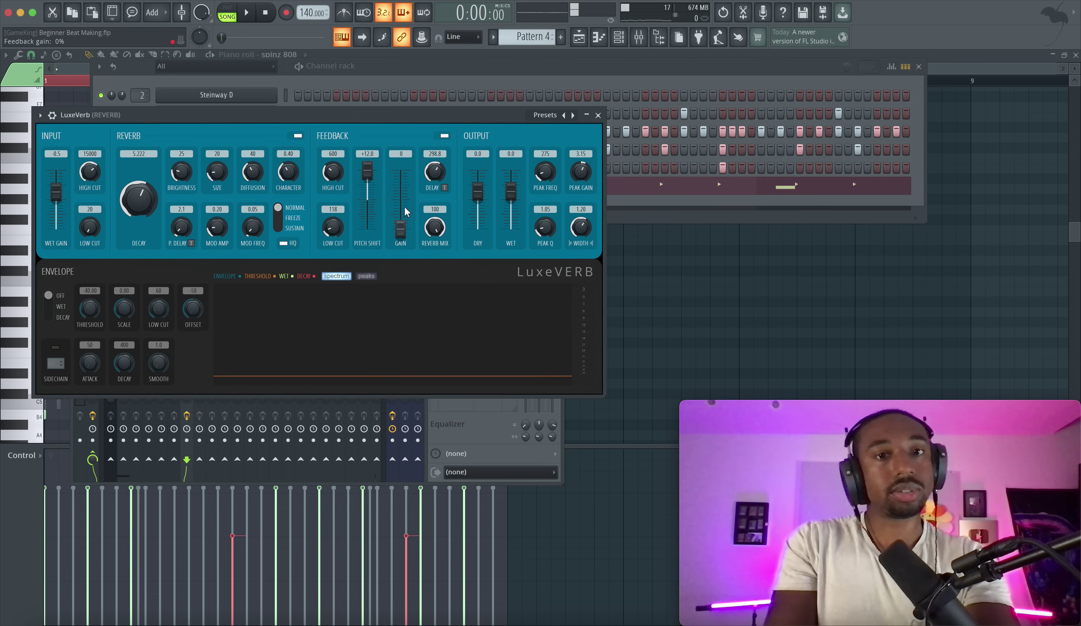
Set LuxeVerb's feedback gain to 49% and feedback high cut to 2028, and play the song briefly
drag(405, 229, 406, 223)
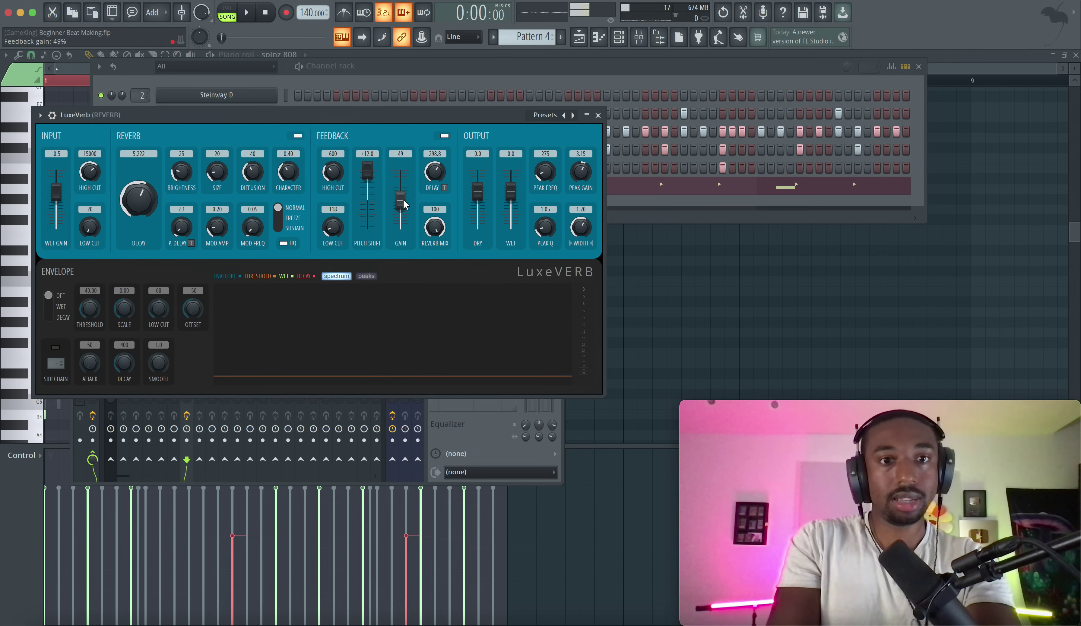
key(space)
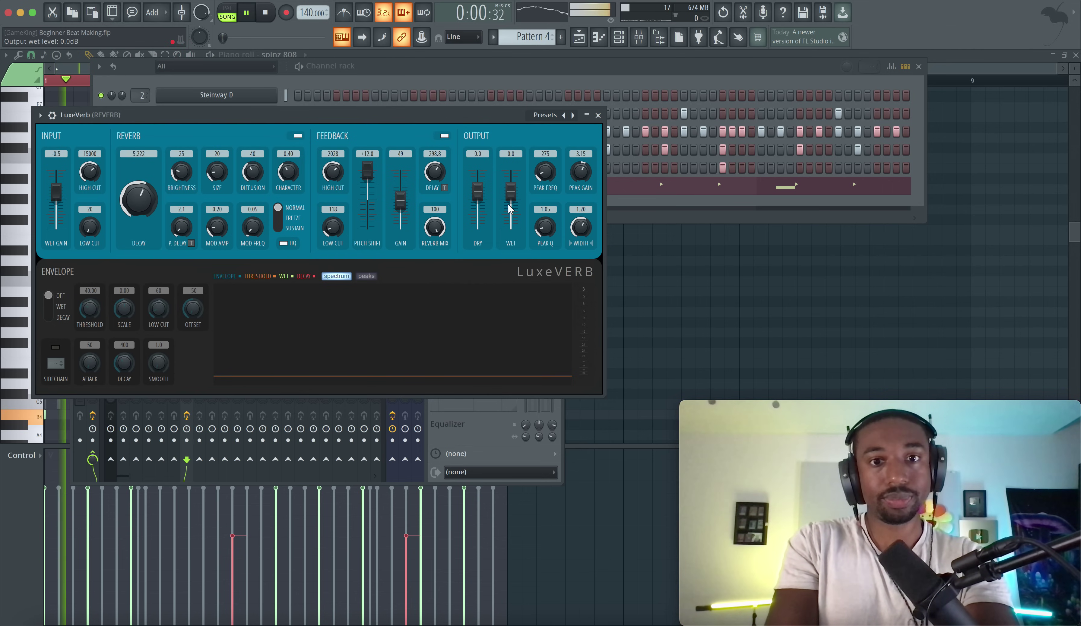
click(598, 115)
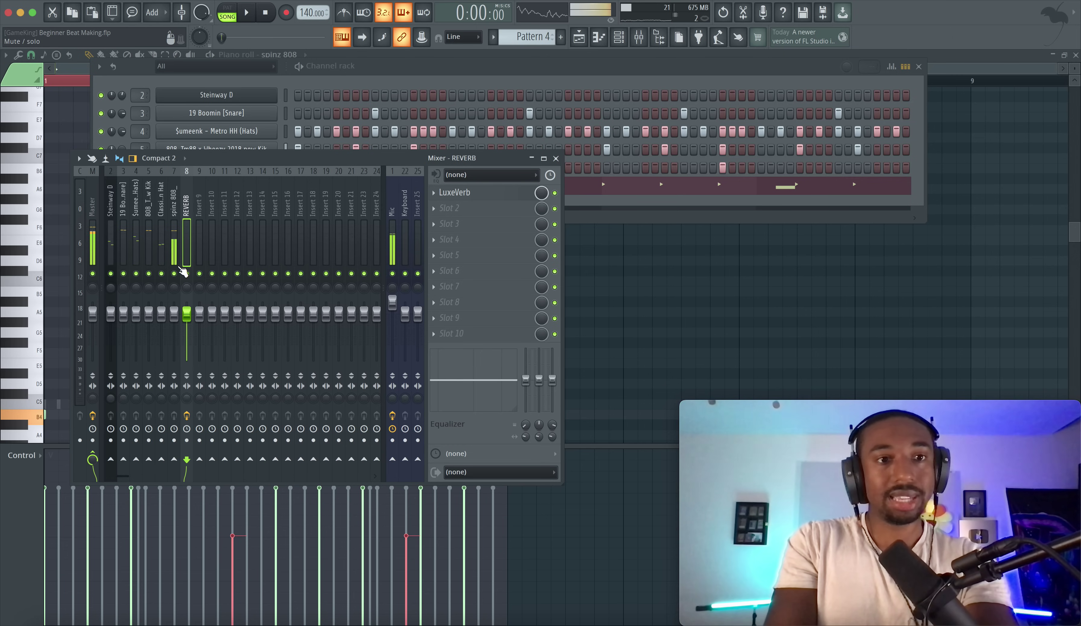
Recolour the REVERB mixer track pink
right_click(185, 207)
click(202, 180)
click(186, 215)
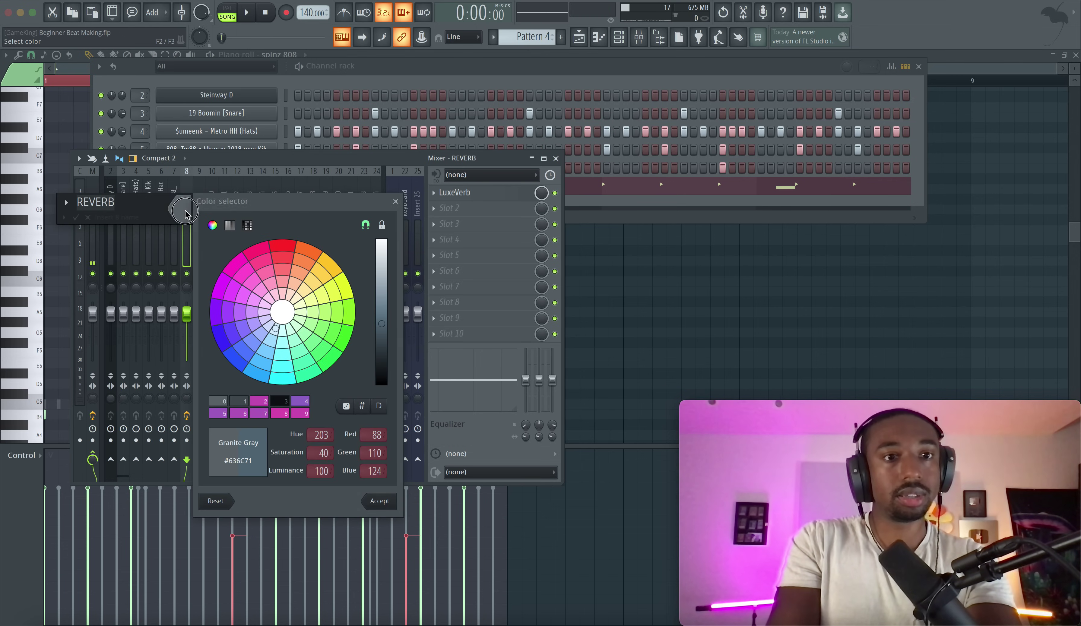
click(253, 257)
key(Return)
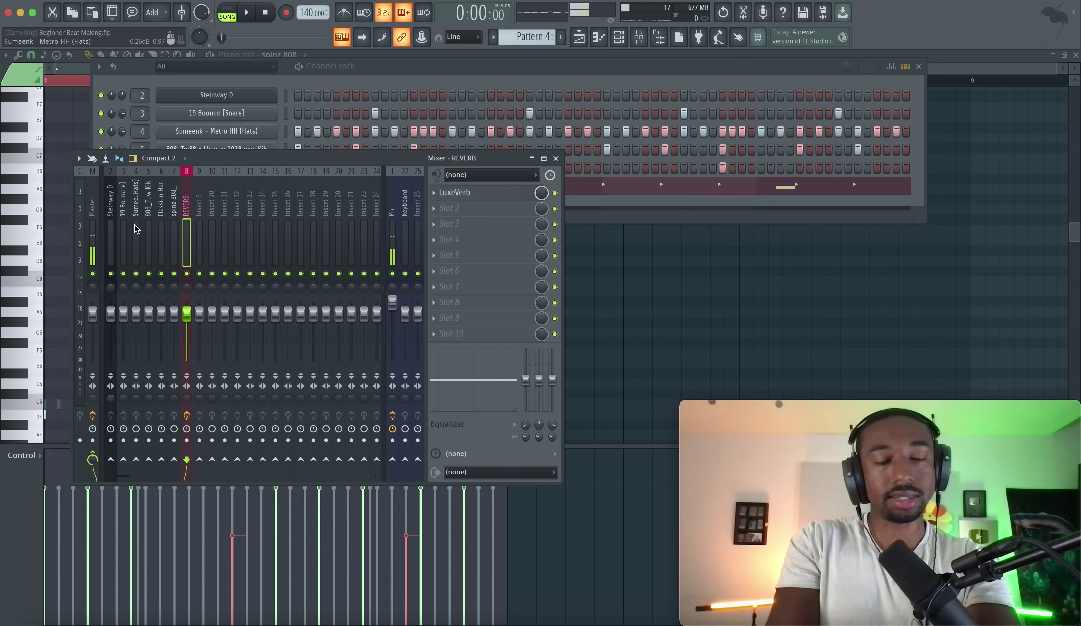
Send the Steinway D mixer track to the REVERB track, adjust the send level and play the song
click(187, 460)
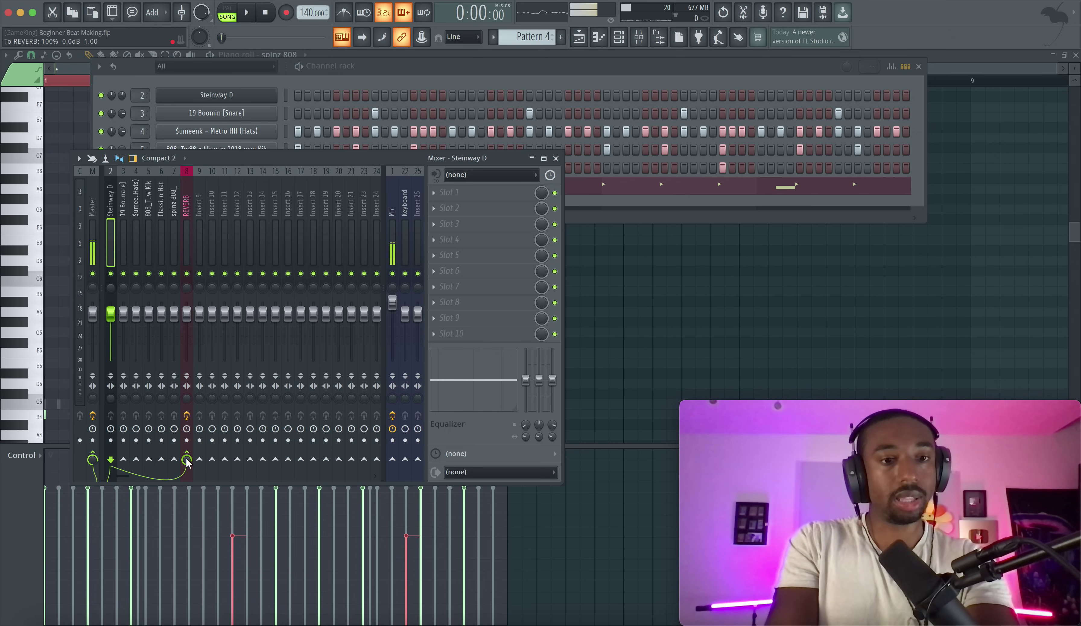
mouse_move(186, 459)
mouse_down()
mouse_move(187, 469)
mouse_move(186, 456)
mouse_up()
key(space)
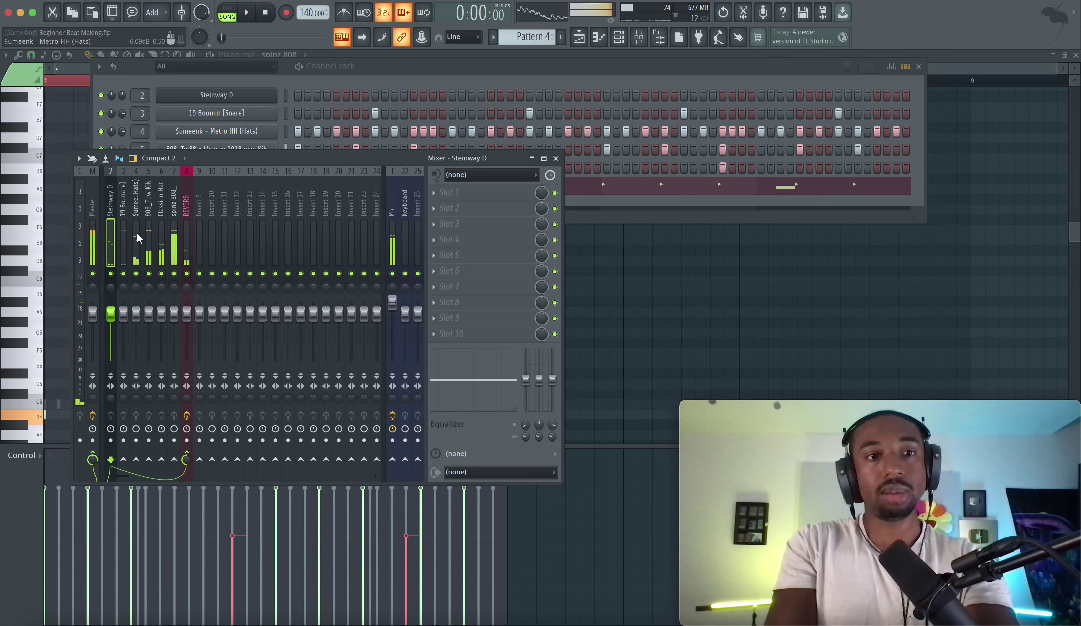
Play the song and load Gross Beat into slot 2 of the REVERB mixer track
key(space)
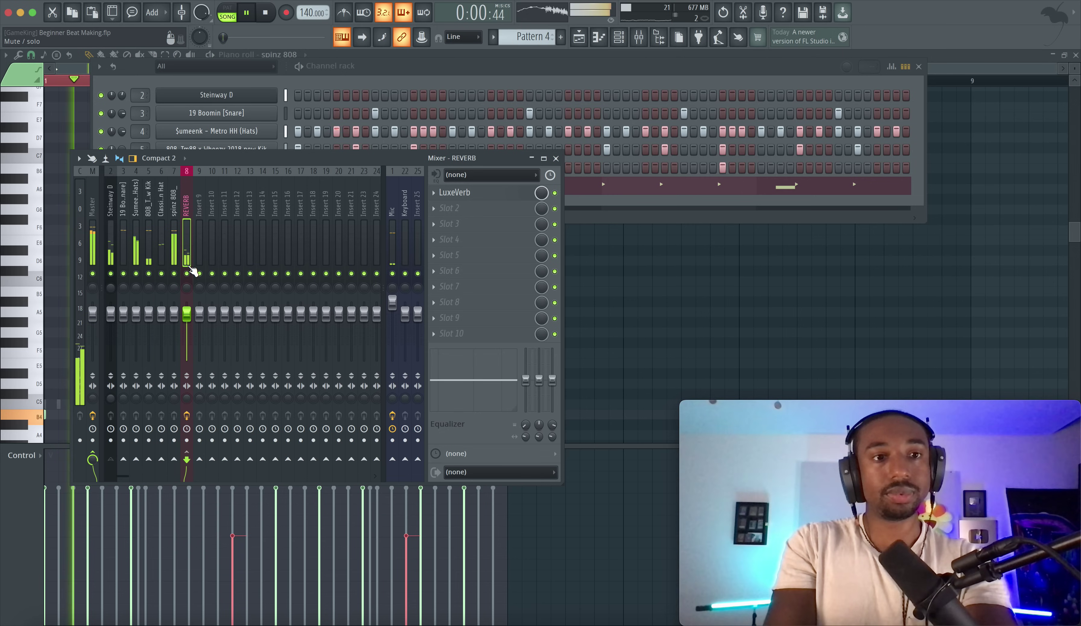
click(111, 245)
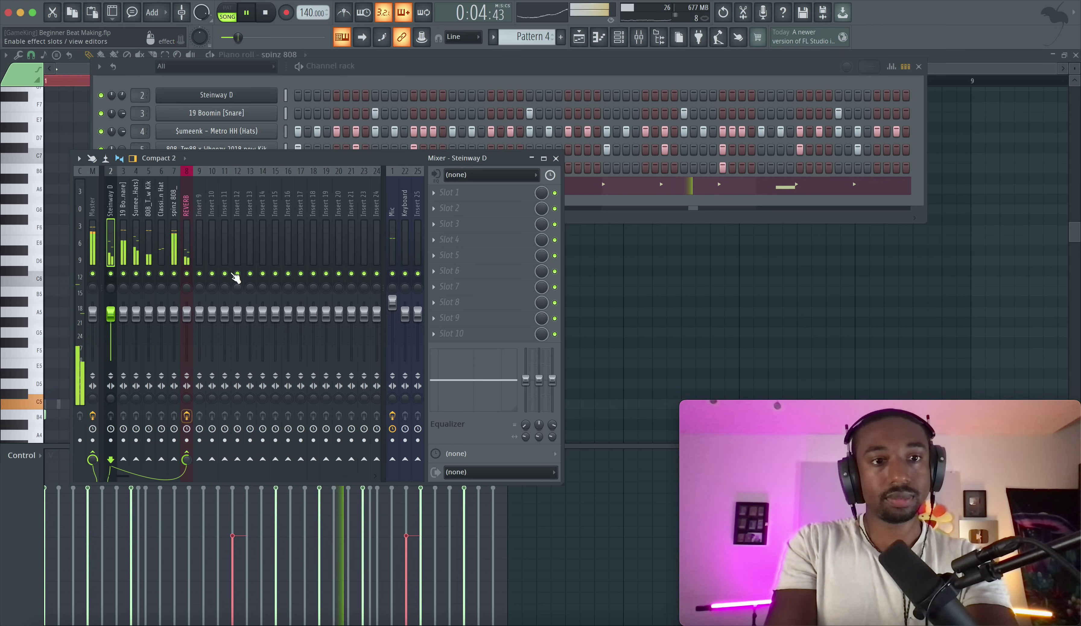
click(188, 238)
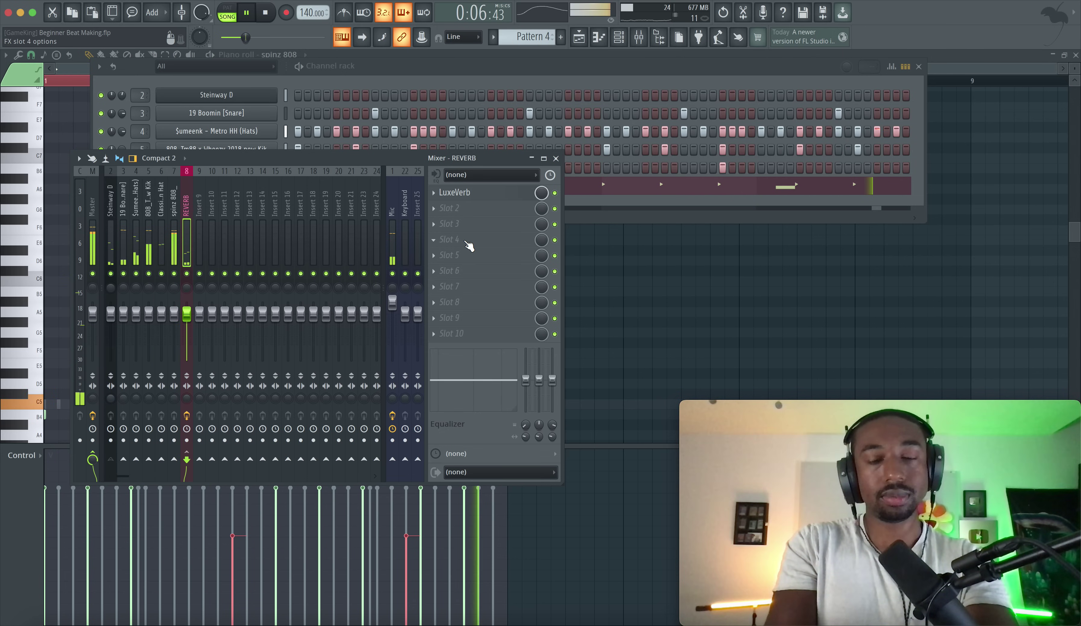
click(465, 212)
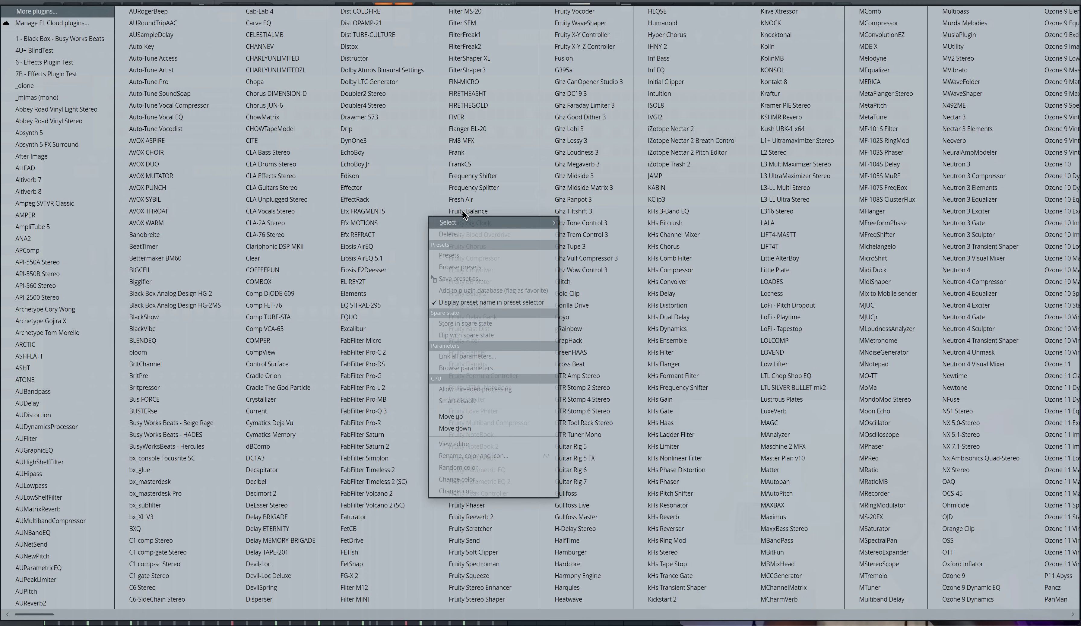
scroll(367, 424, down, 5)
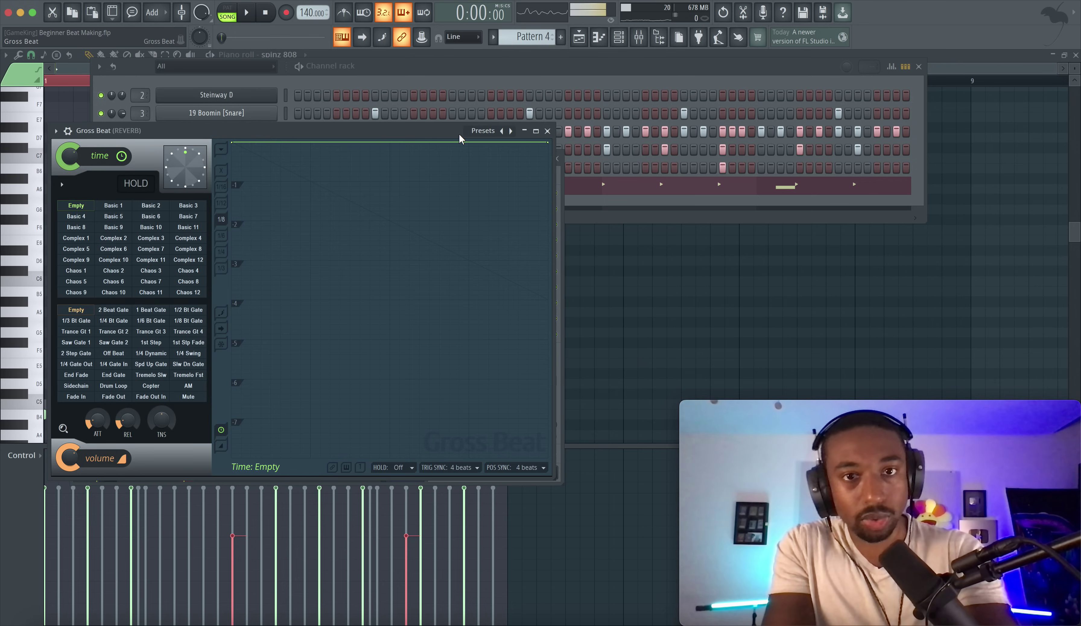
Apply Gross Beat's Momentary preset, choose the 1/2 Speed time slot and lower the time mix
click(481, 133)
click(499, 175)
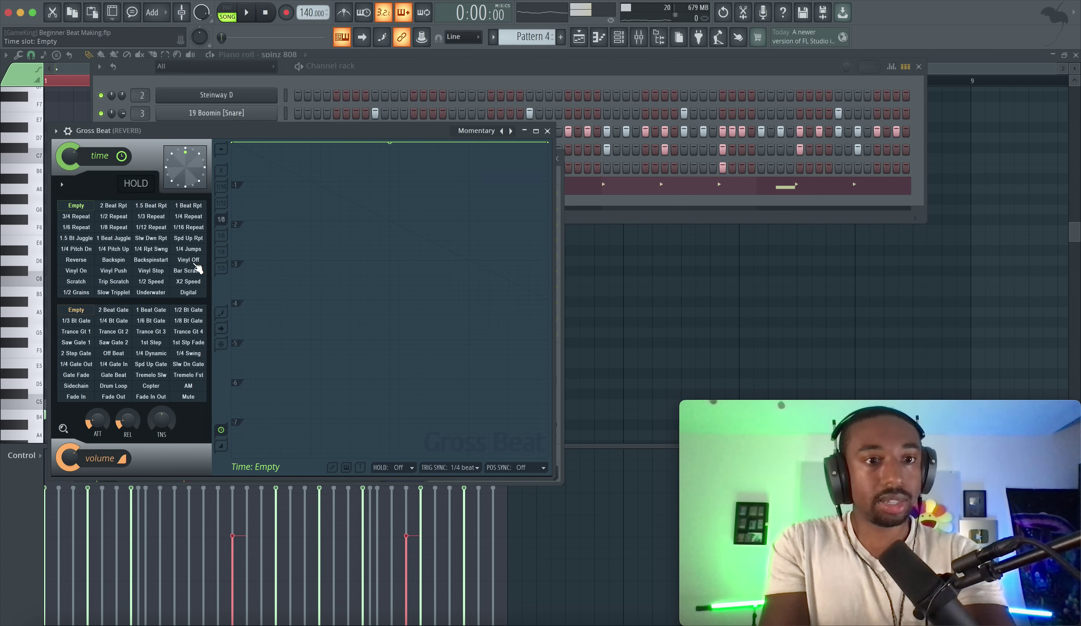
click(150, 281)
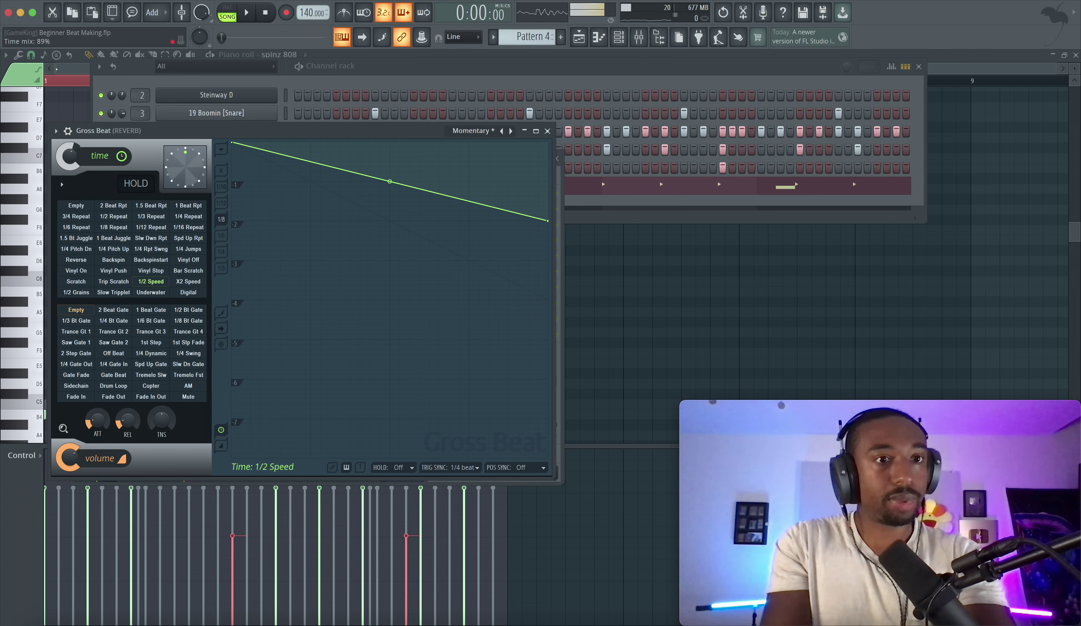
click(546, 130)
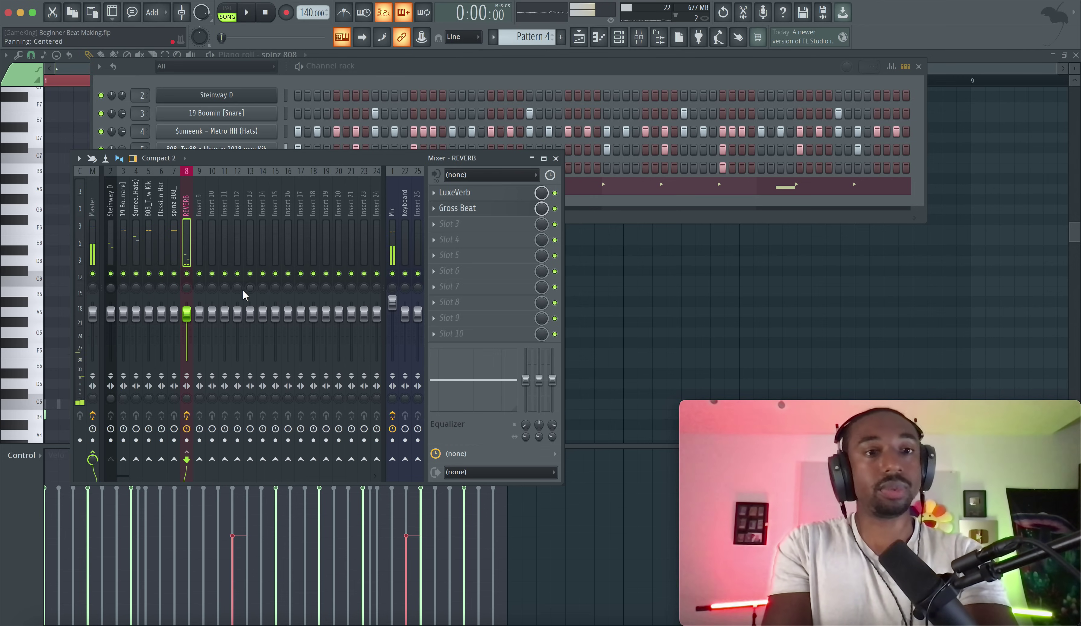
Raise the REVERB track's volume while playing the song with the Mic track temporarily muted
key(space)
click(393, 274)
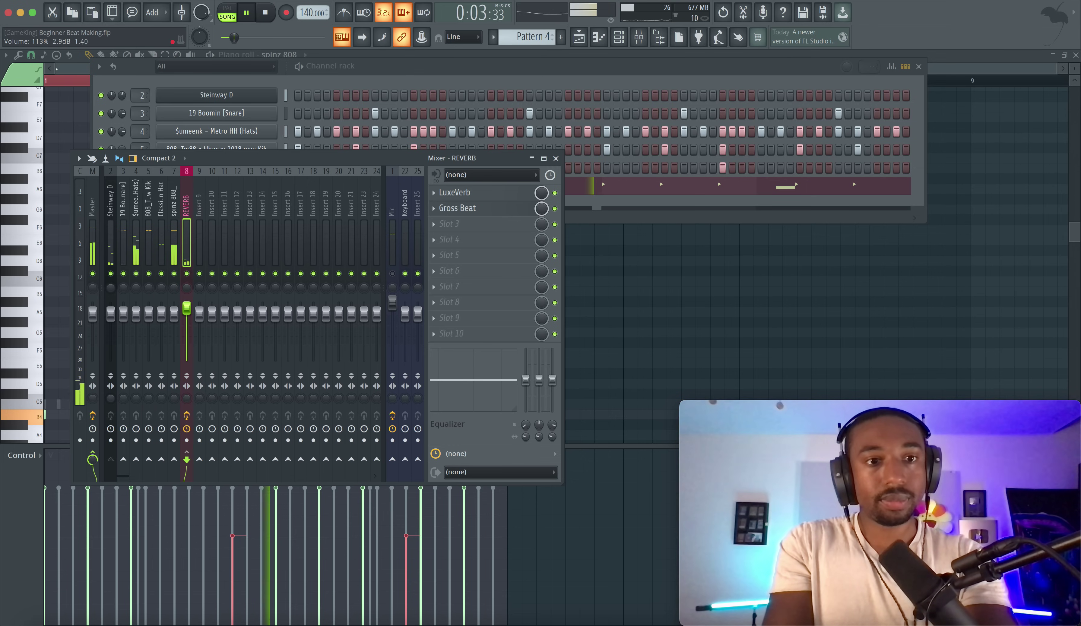
drag(187, 314, 185, 302)
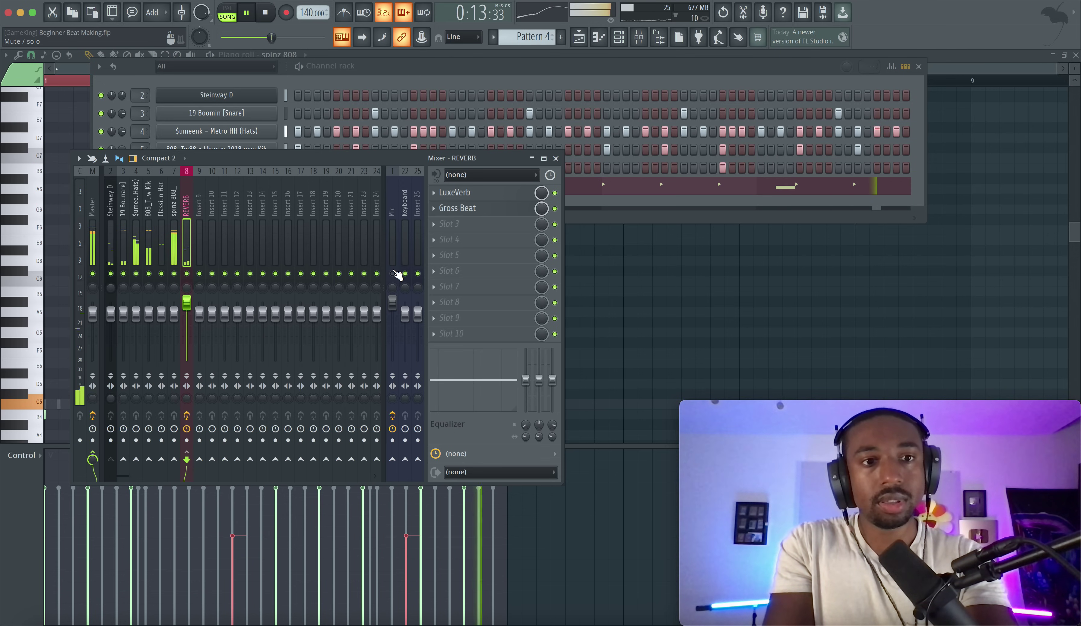
click(393, 272)
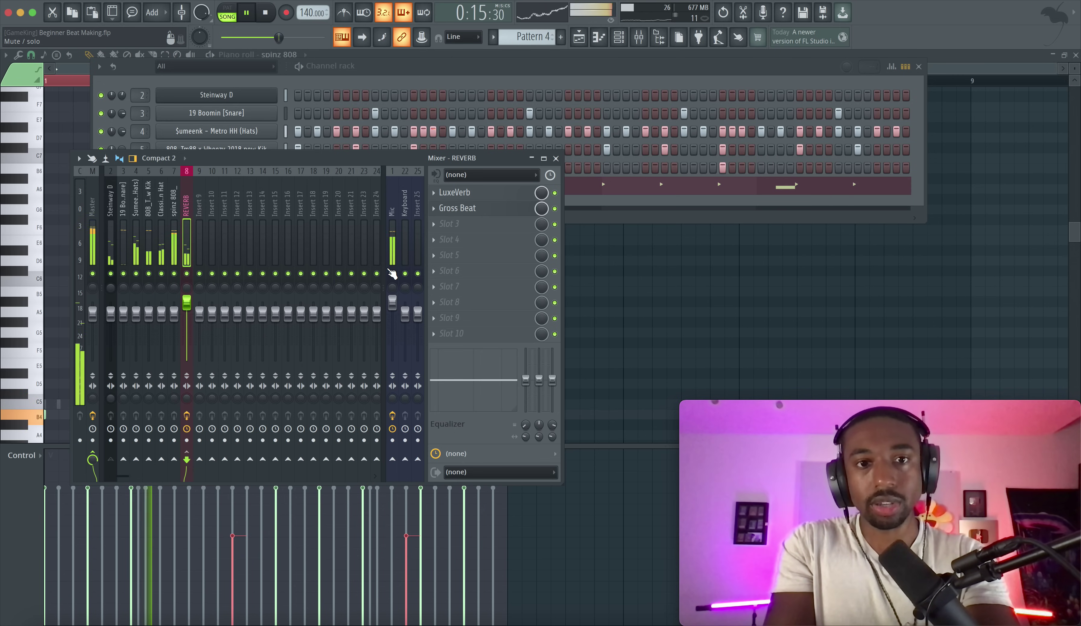
key(space)
Load Fruity Delay 3 into slot 1 of the Steinway D mixer track
click(111, 229)
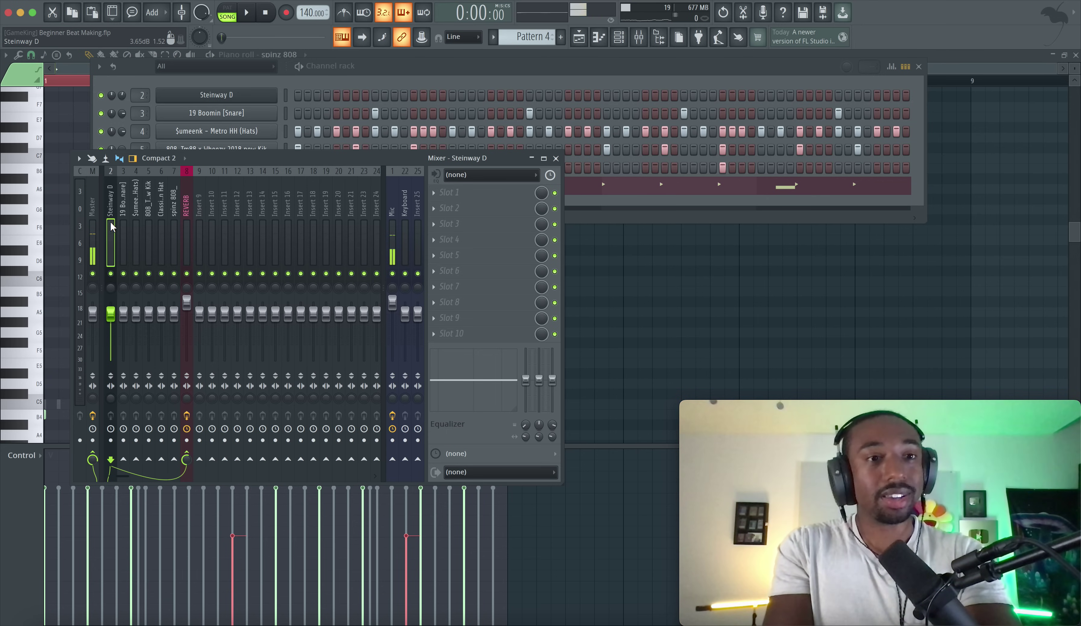
click(464, 193)
scroll(377, 210, right, 2)
scroll(357, 387, right, 3)
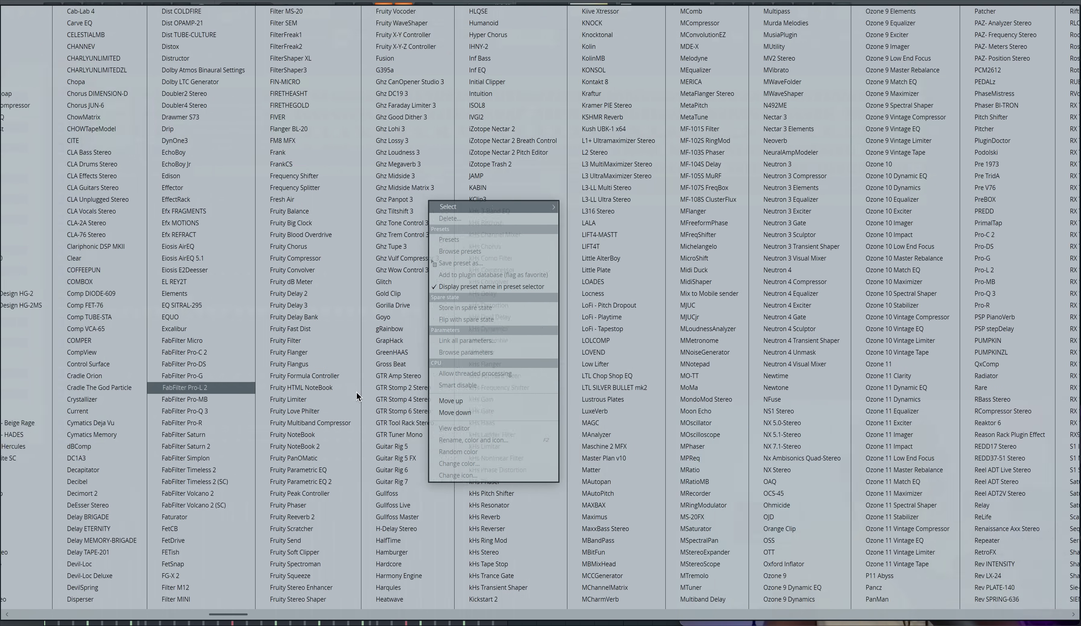
click(248, 307)
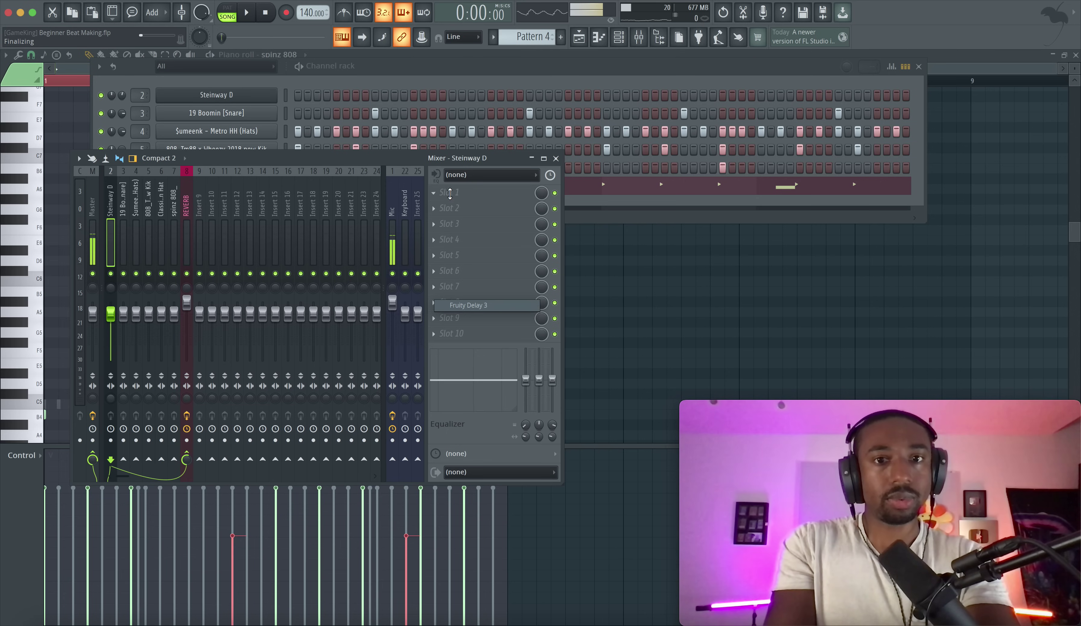
Turn Fruity Delay 3's dry output, feedback level and delay time down to minimum, with tempo sync off
click(531, 294)
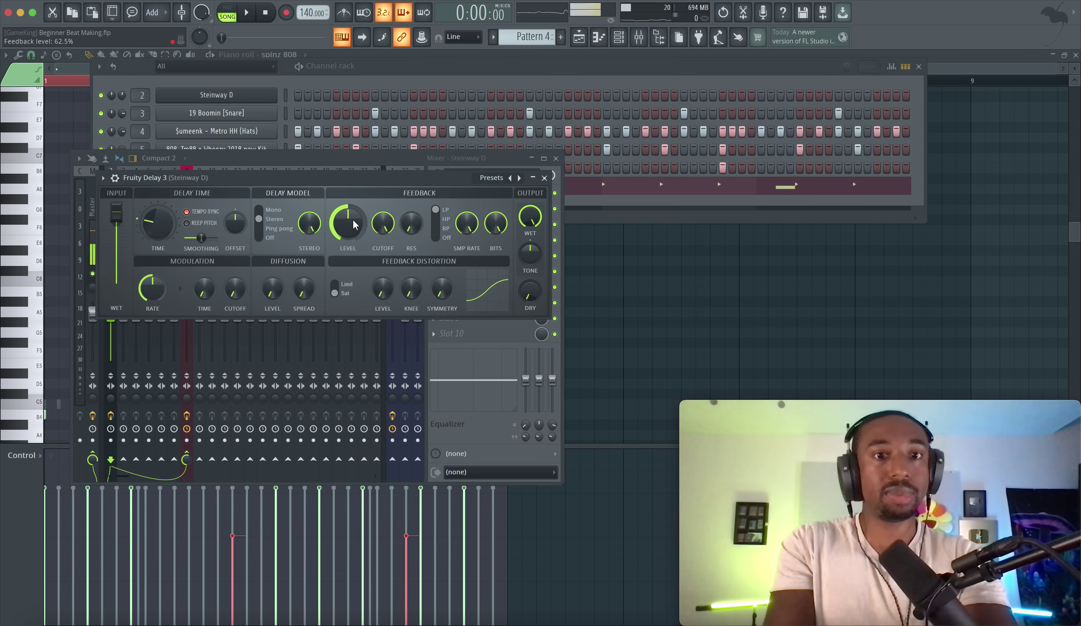
drag(348, 223, 348, 266)
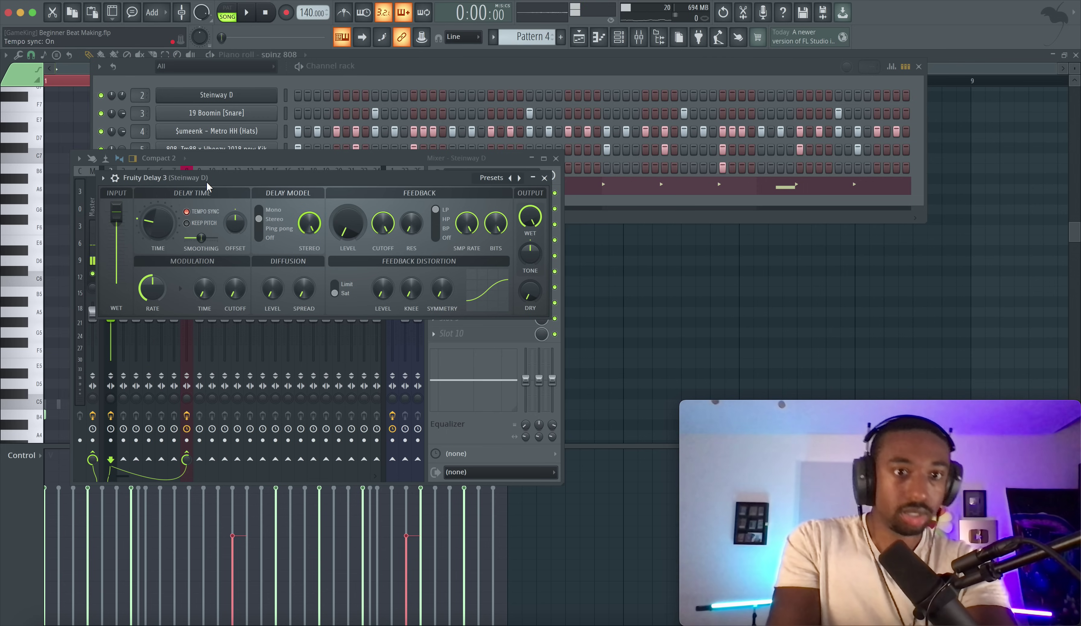
drag(158, 223, 158, 253)
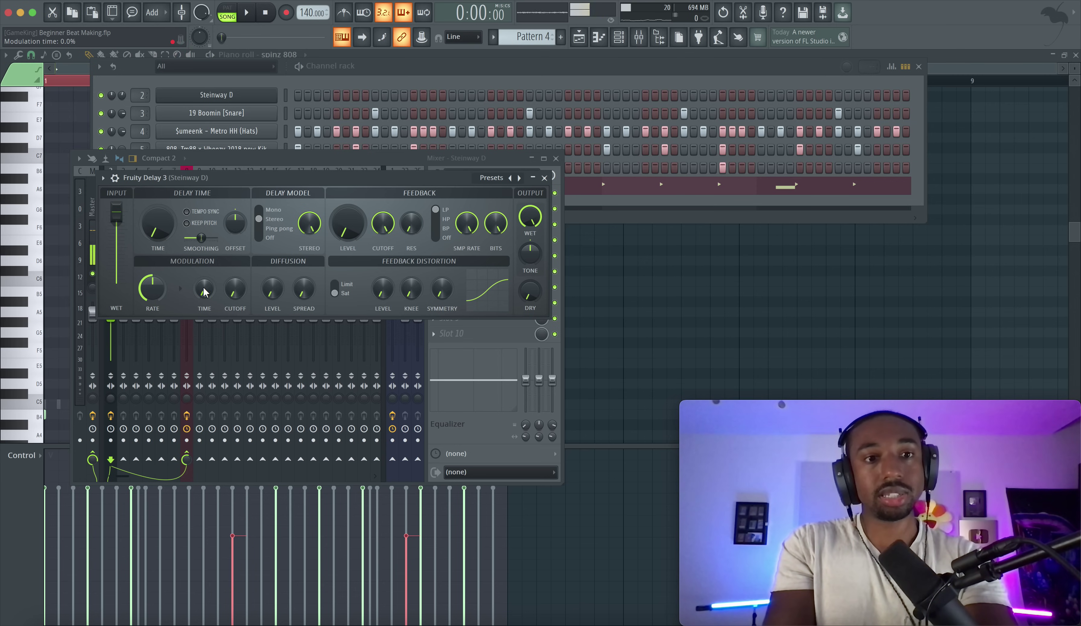
Set Fruity Delay 3's modulation time to about 42% while playing the song, and close the effect
key(space)
drag(203, 291, 203, 258)
key(space)
key(space)
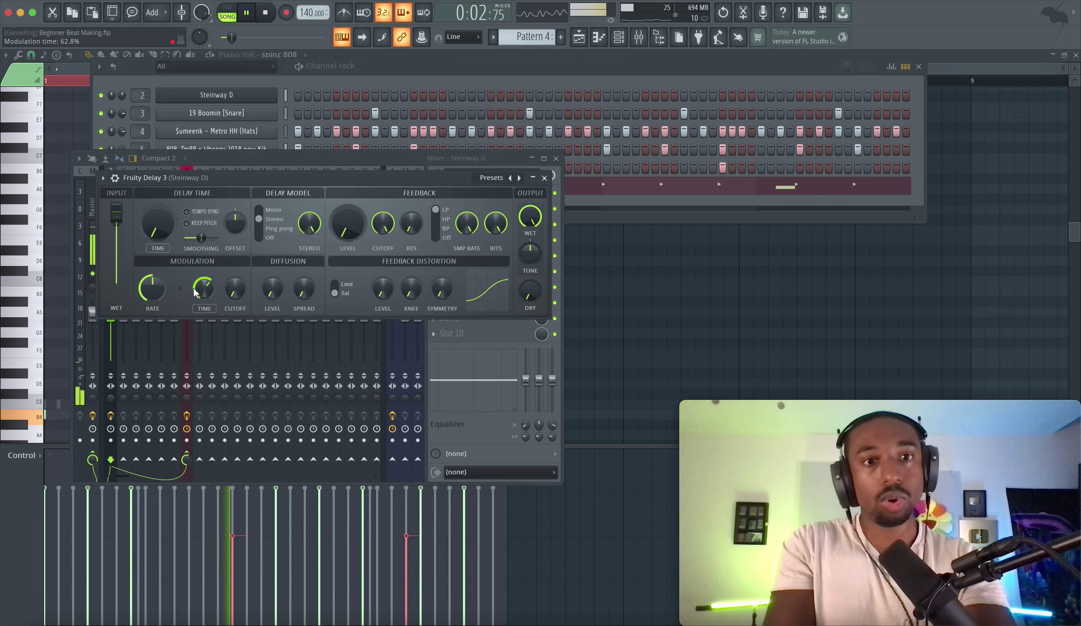
drag(214, 293, 205, 288)
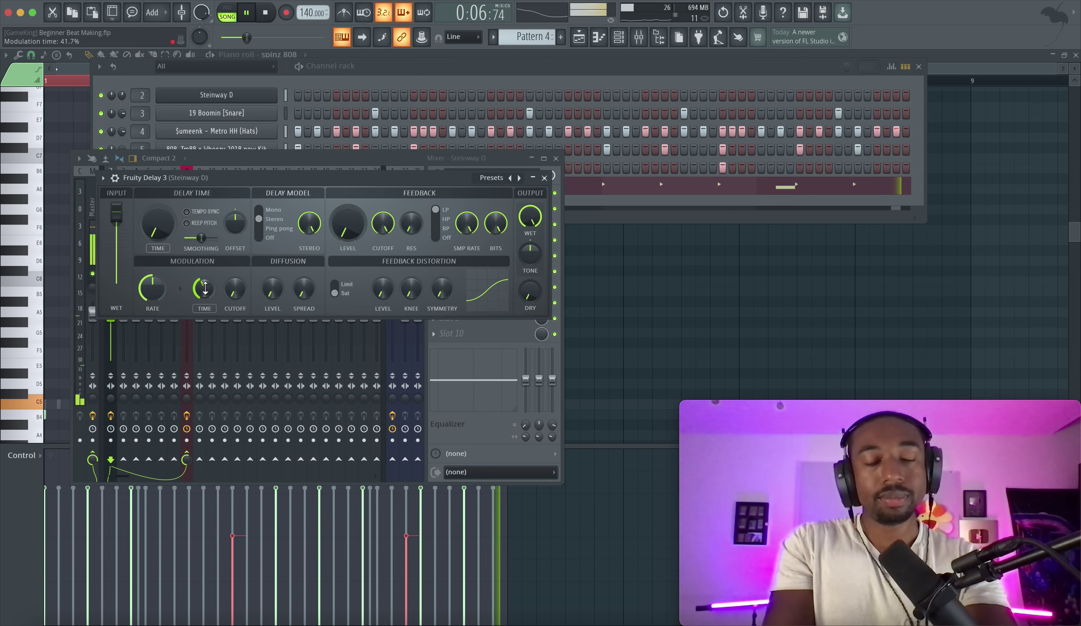
click(544, 177)
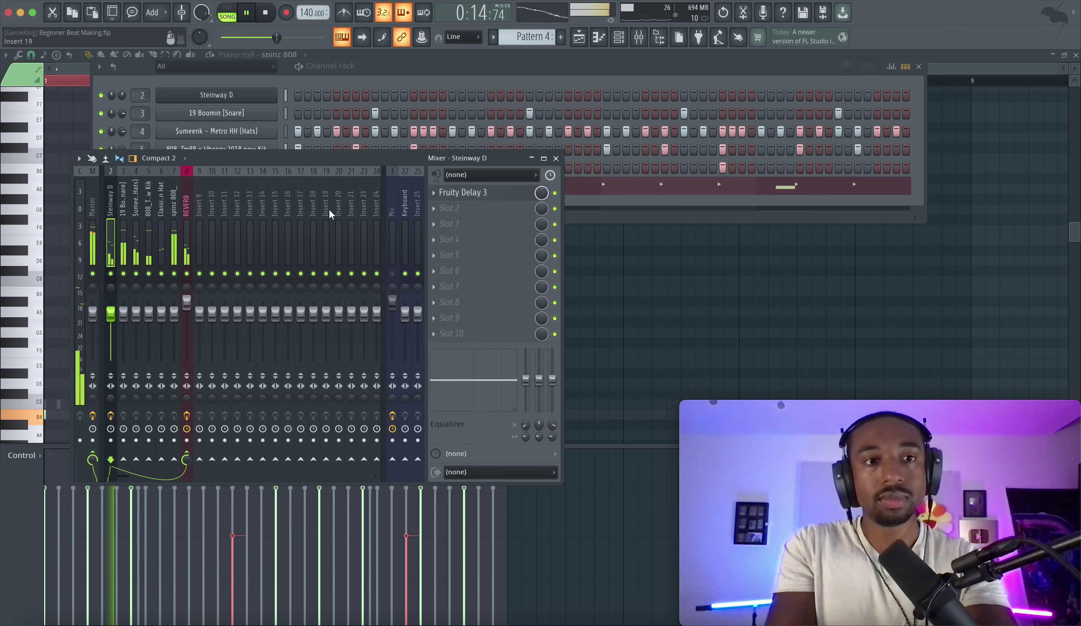
click(387, 275)
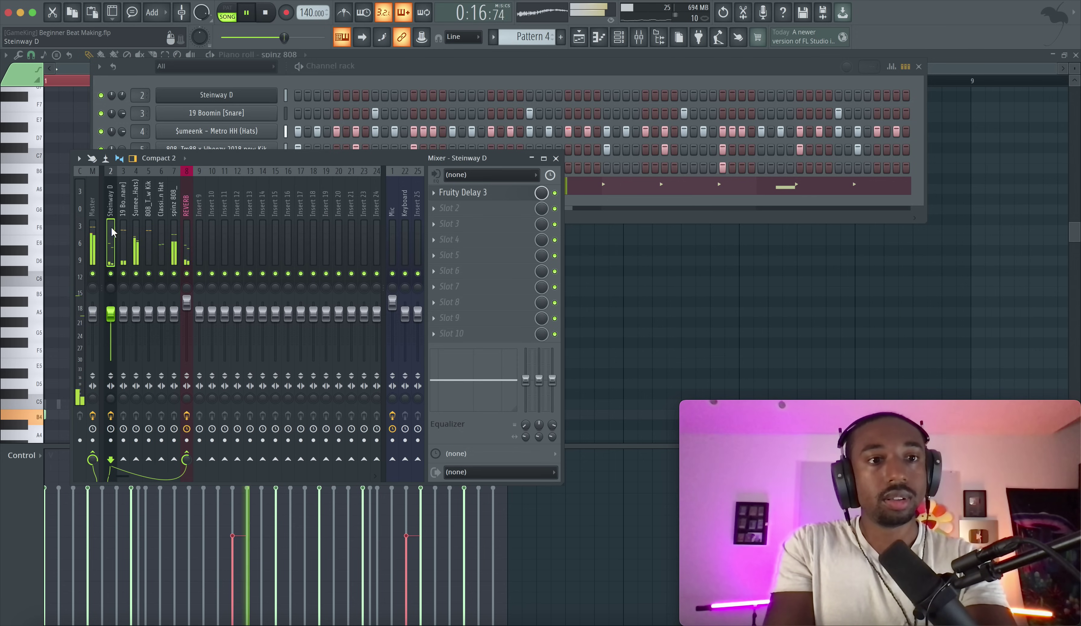
Try lowering the threshold of the Master track's Fruity soft clipper while the song plays
click(92, 232)
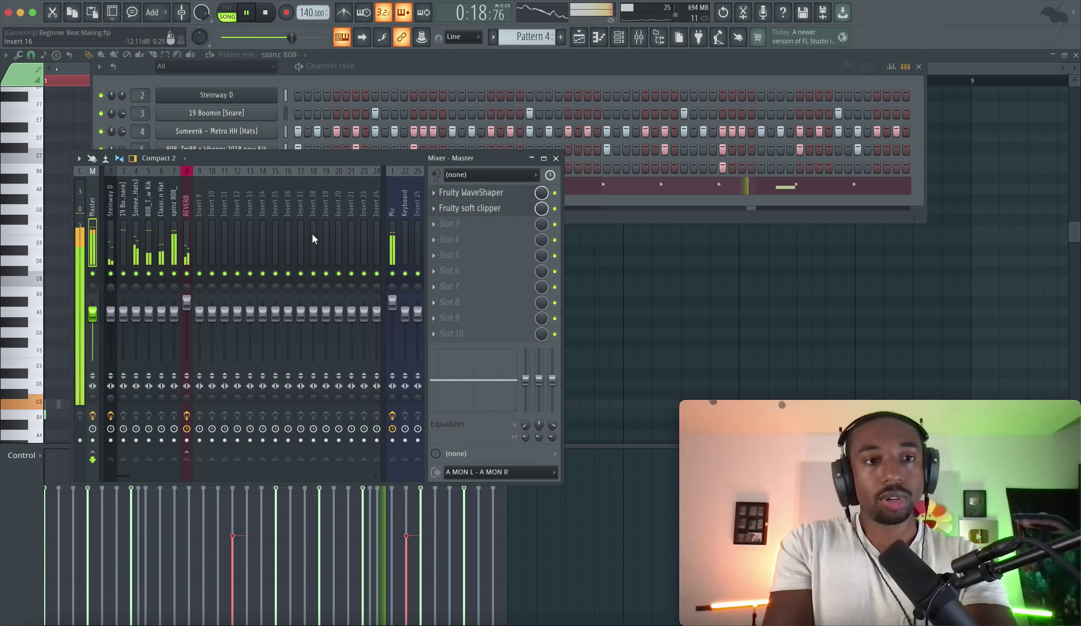
key(space)
click(457, 211)
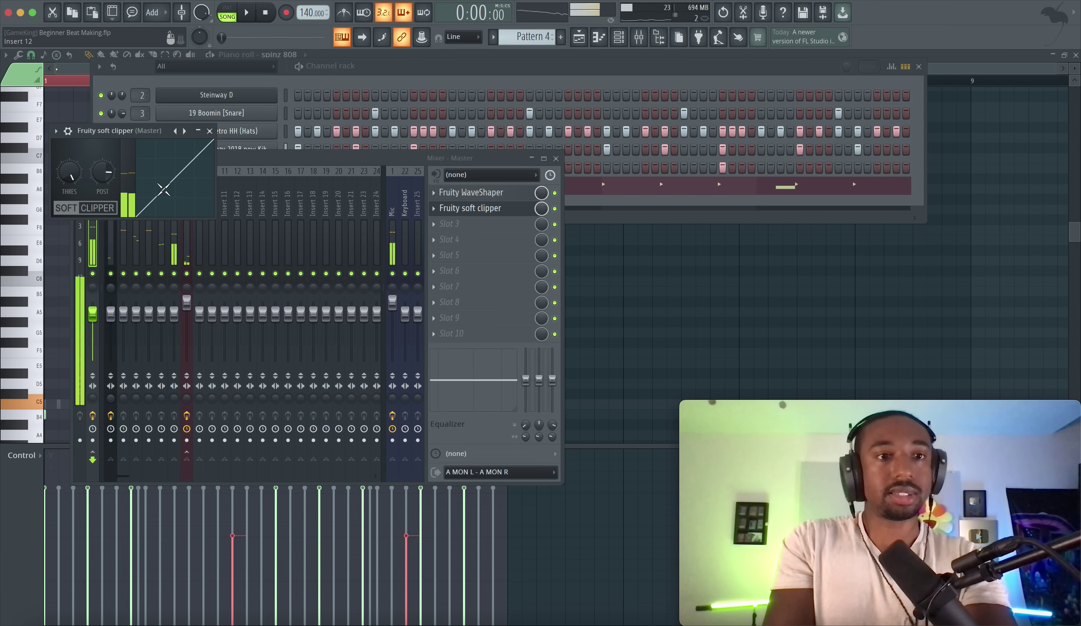
key(space)
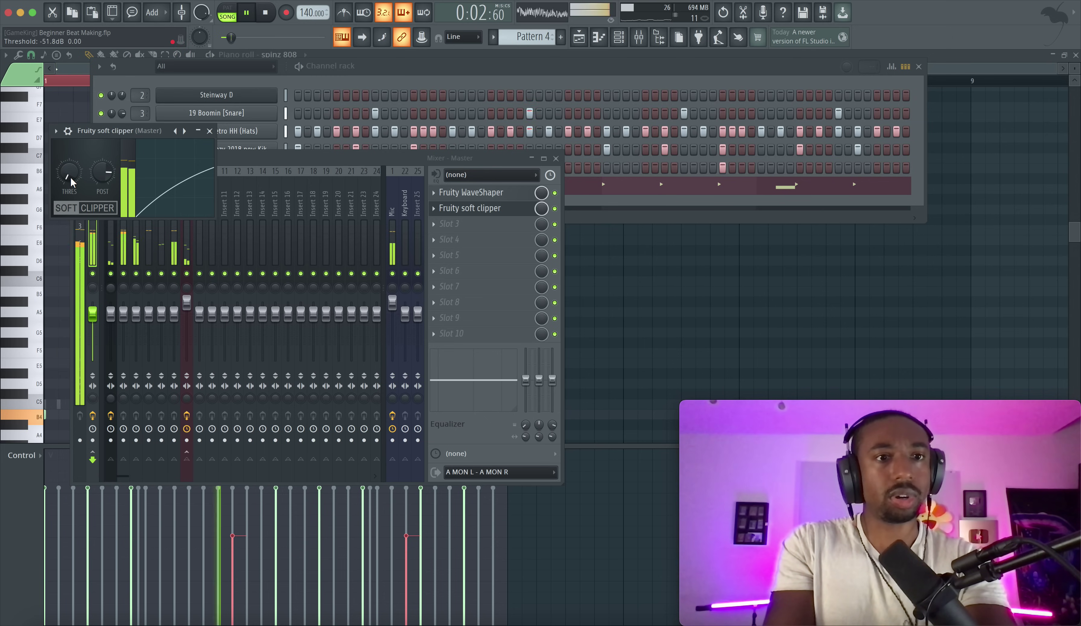
mouse_move(70, 171)
mouse_down()
mouse_move(70, 148)
mouse_move(70, 172)
mouse_up()
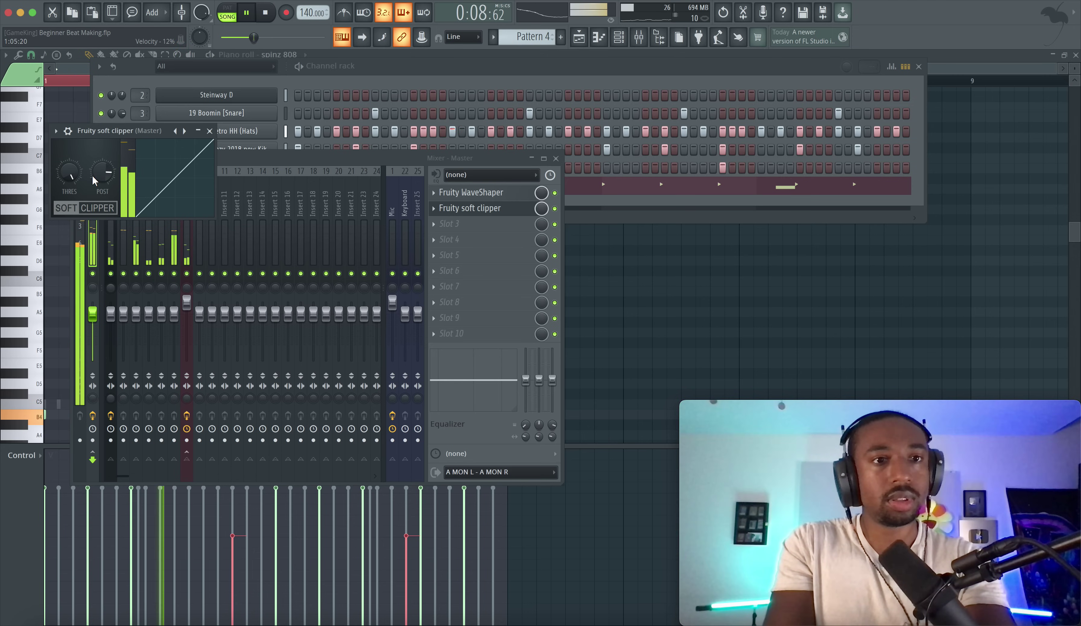
click(392, 274)
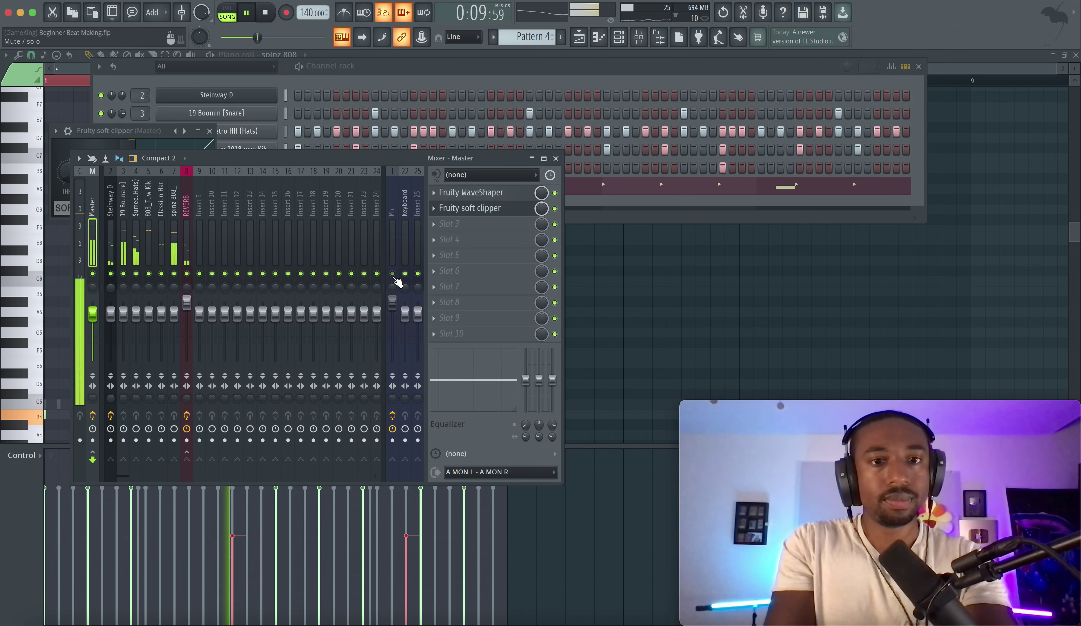
click(209, 130)
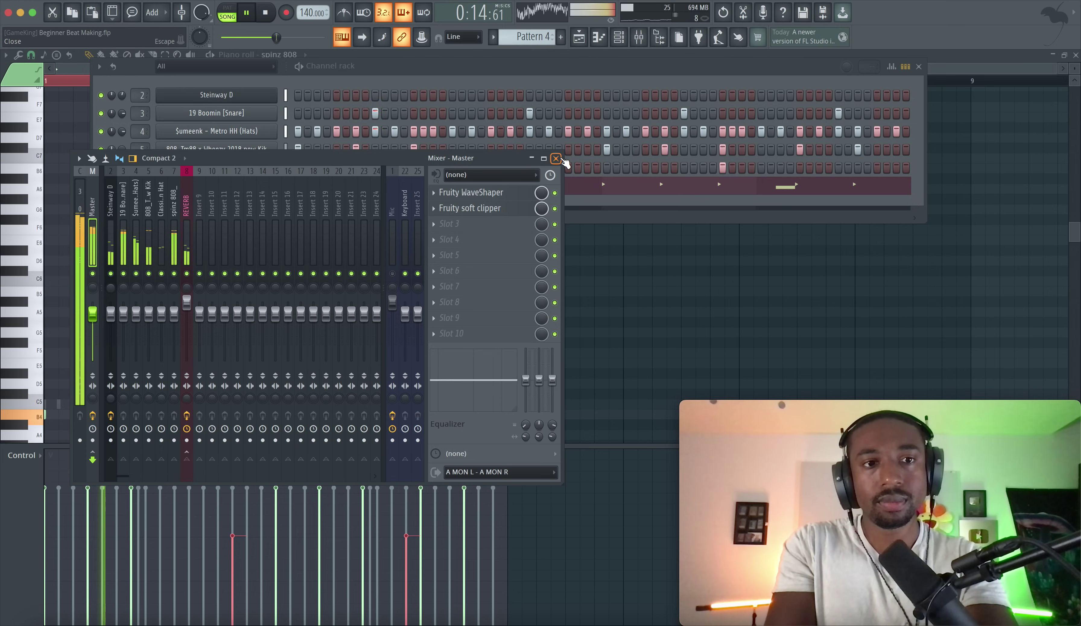
key(space)
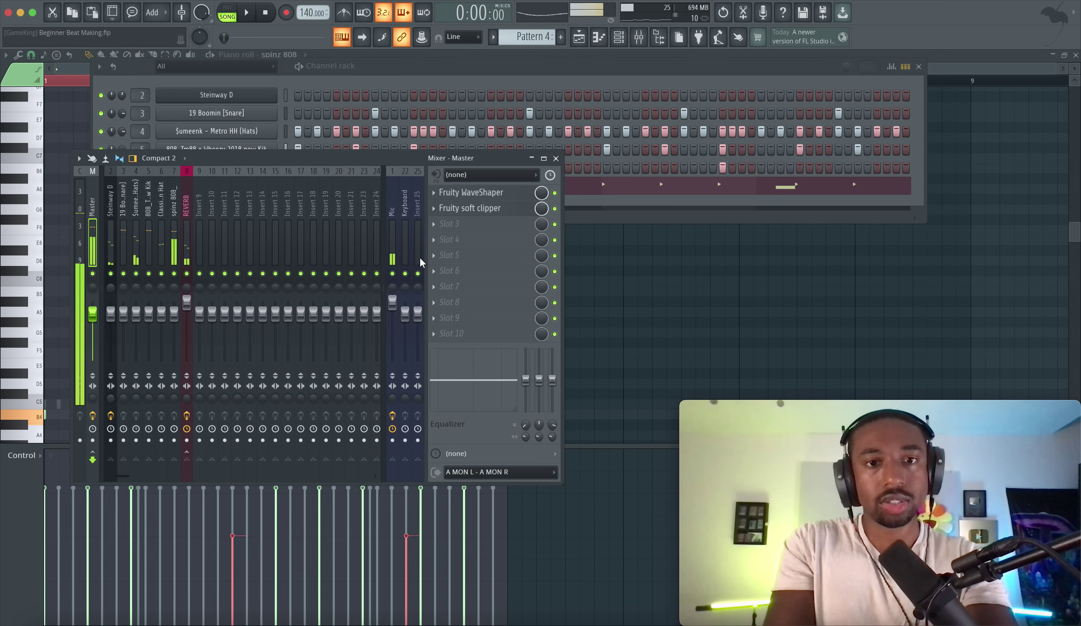
Show the playlist with the mixer closed
click(560, 161)
click(578, 37)
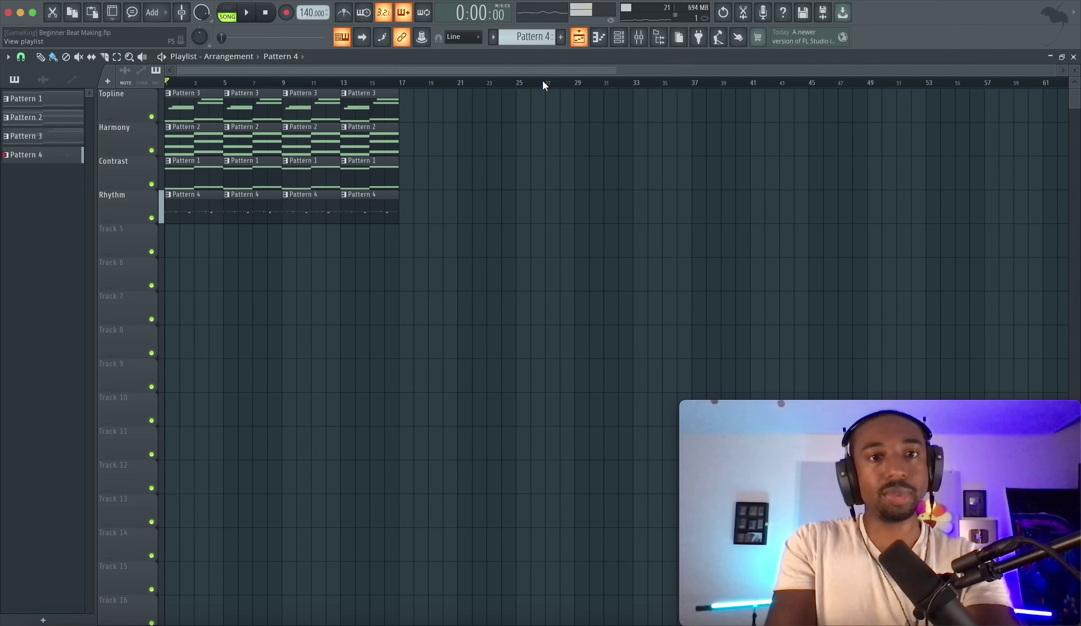
click(638, 40)
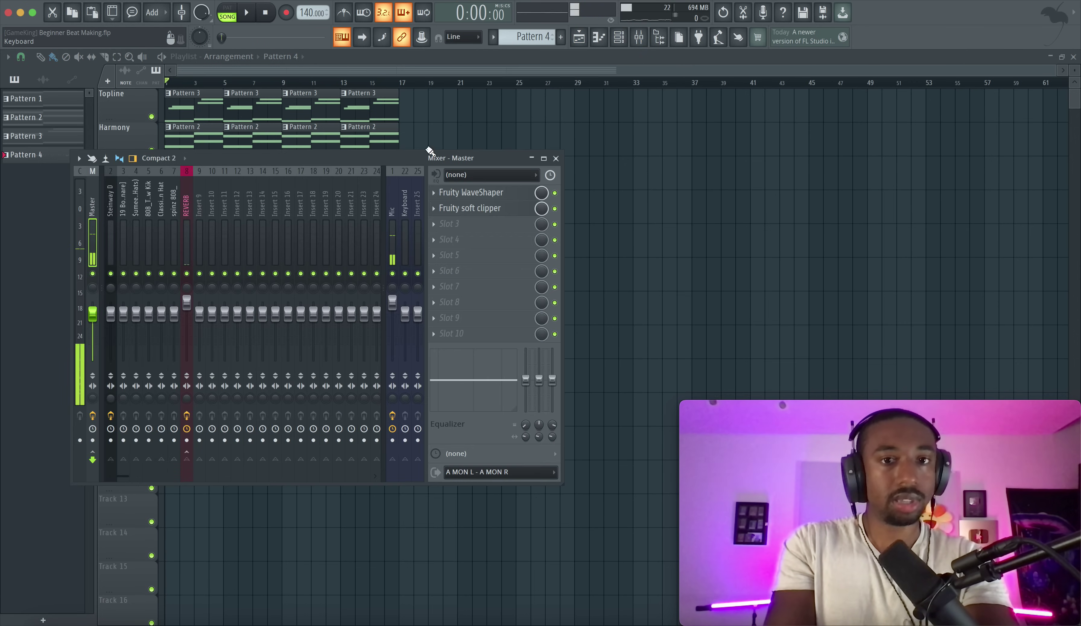
click(555, 159)
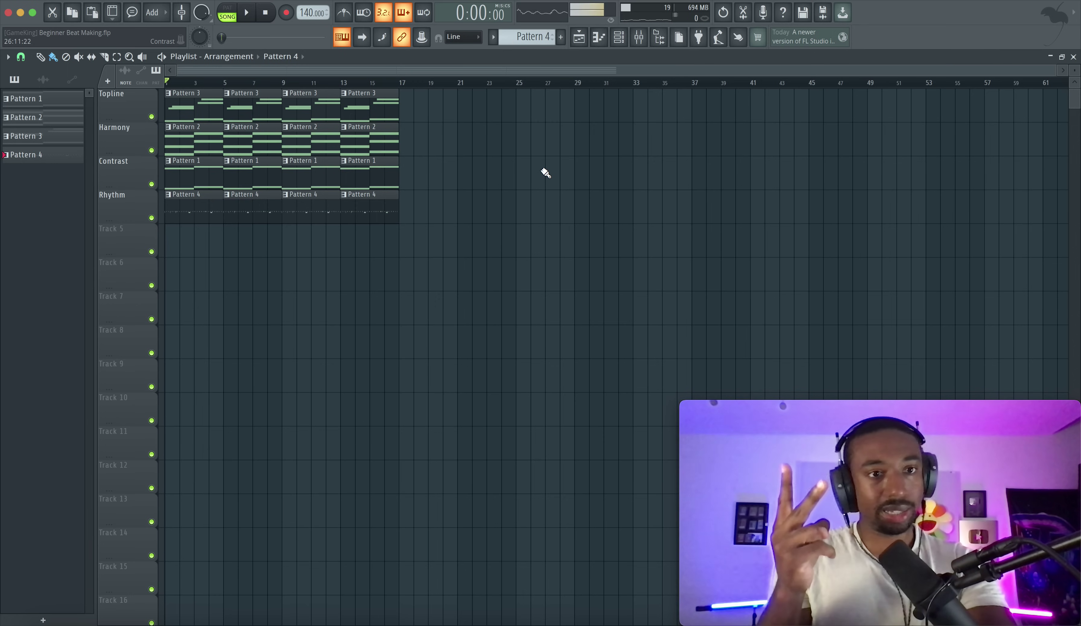
Play the full playlist arrangement with the Mic track muted, and stop playback at its end
key(space)
click(638, 37)
click(392, 274)
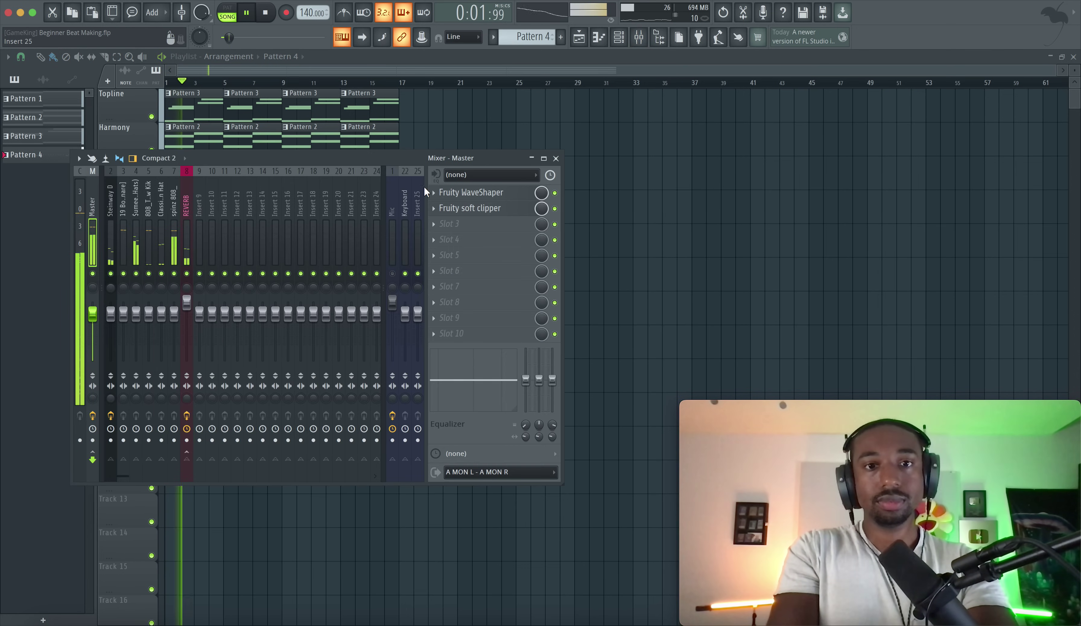
drag(426, 159, 477, 247)
click(473, 189)
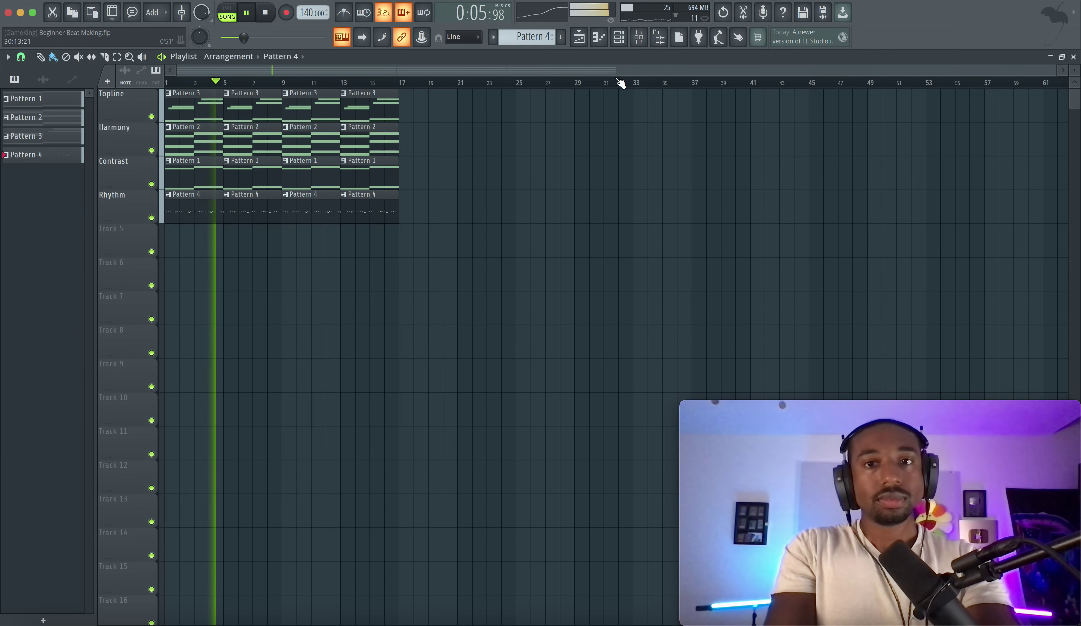
click(639, 38)
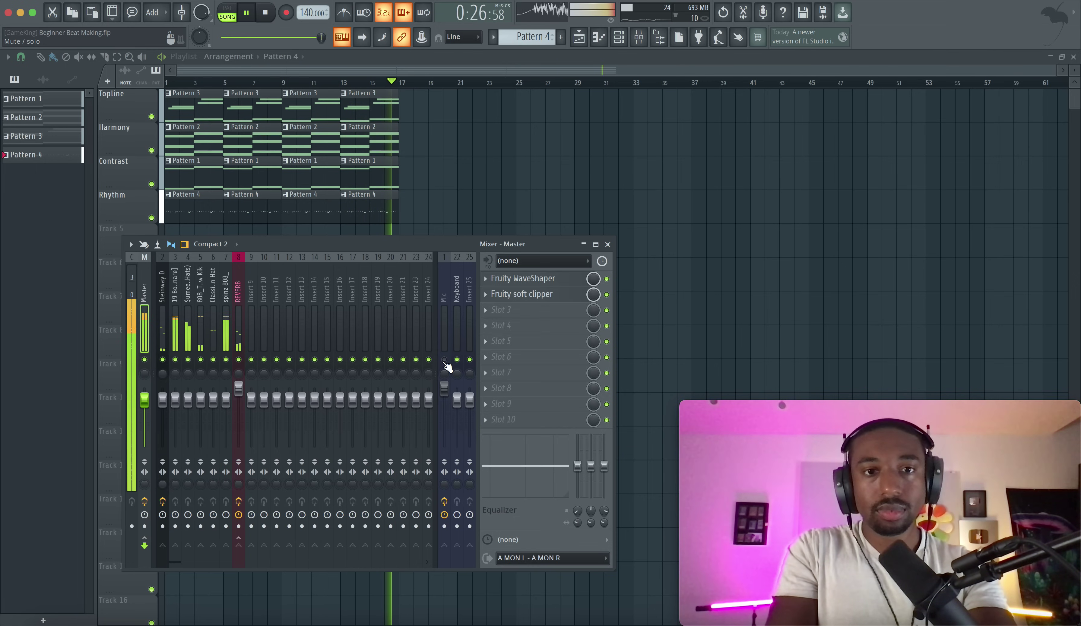
key(space)
key(F9)
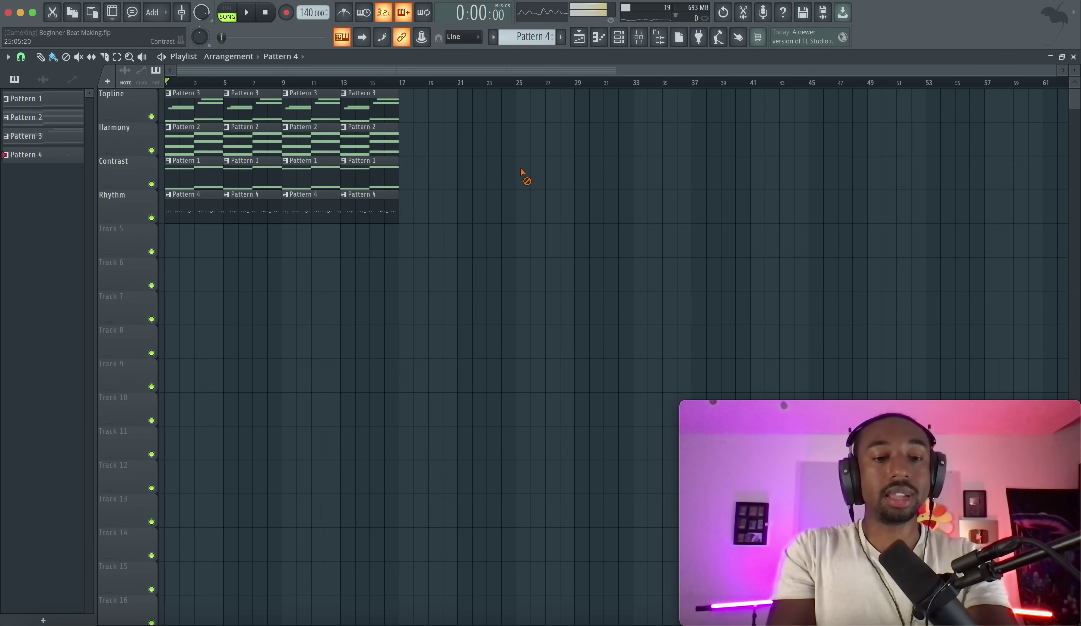
Save the Beginner Beat Making.flp project, checking the mixer along the way
key(ctrl+s)
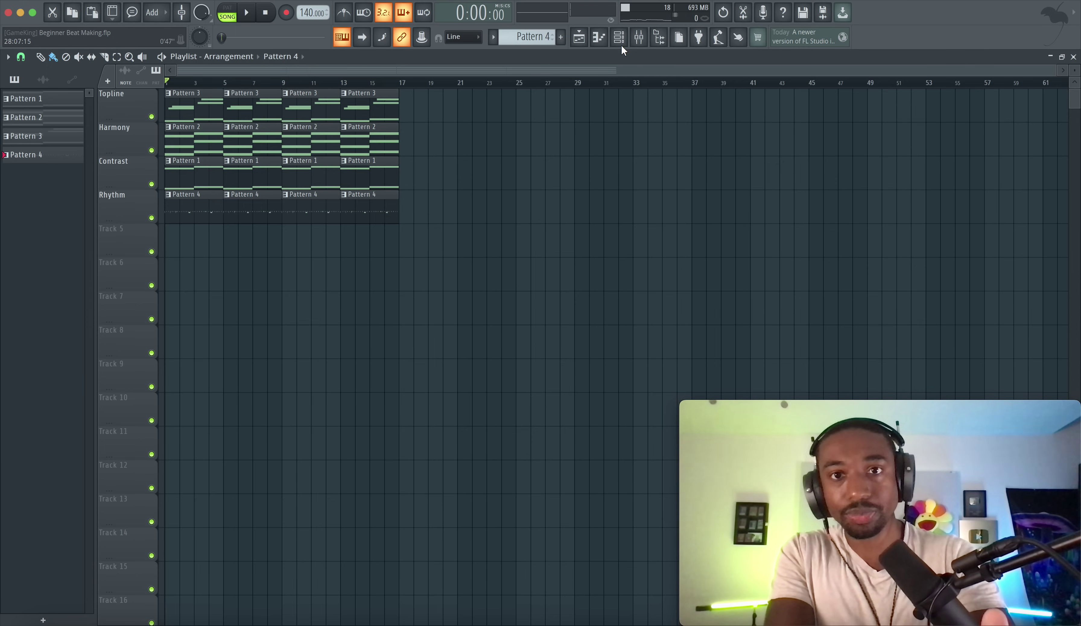
click(639, 37)
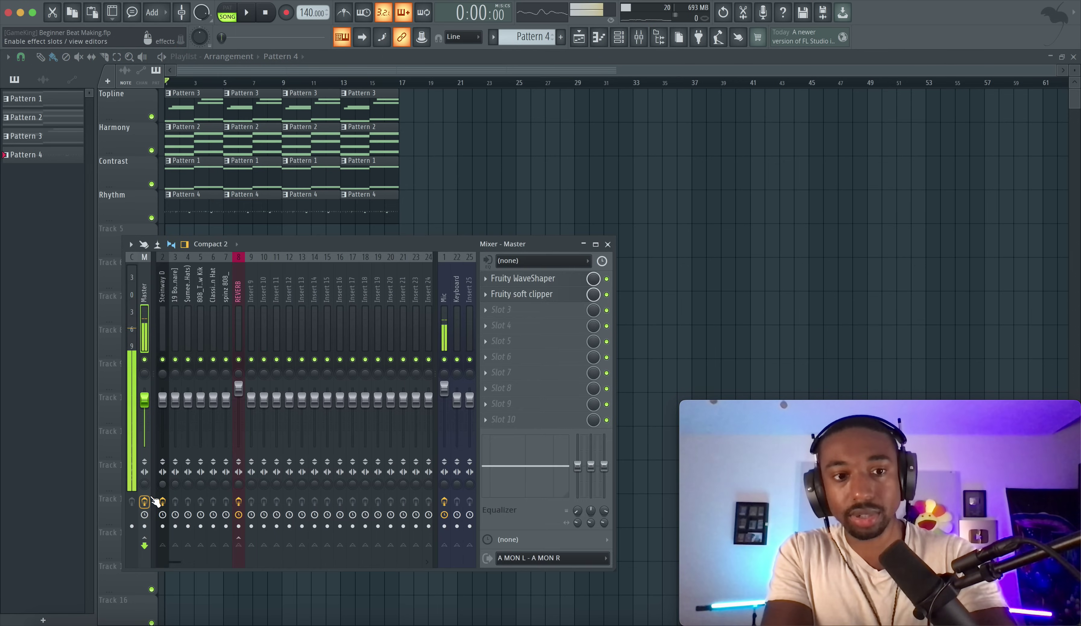
key(F9)
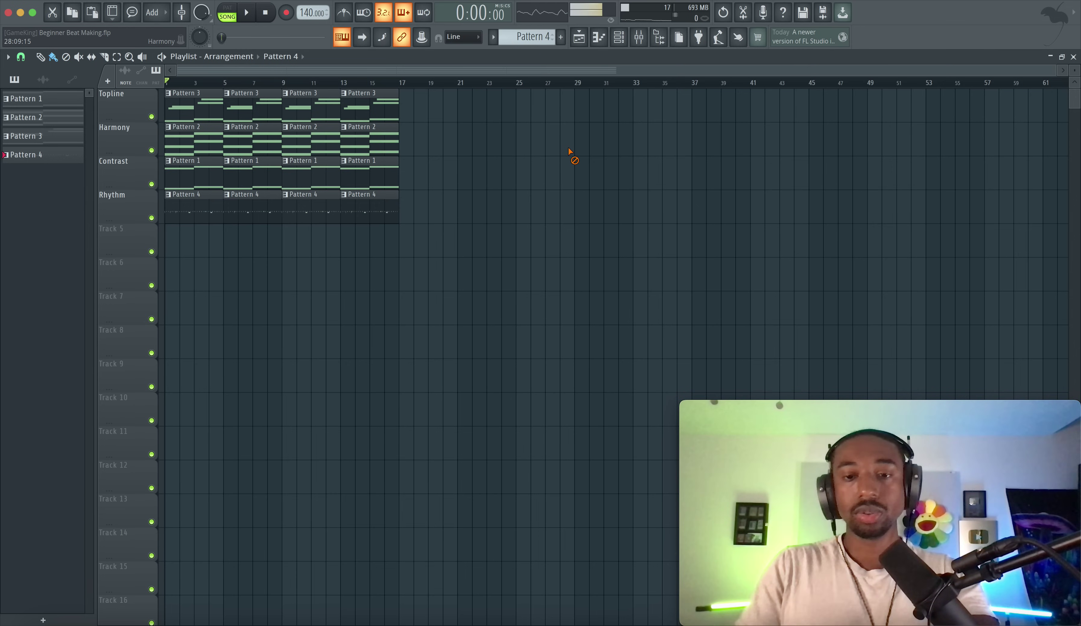
key(super+s)
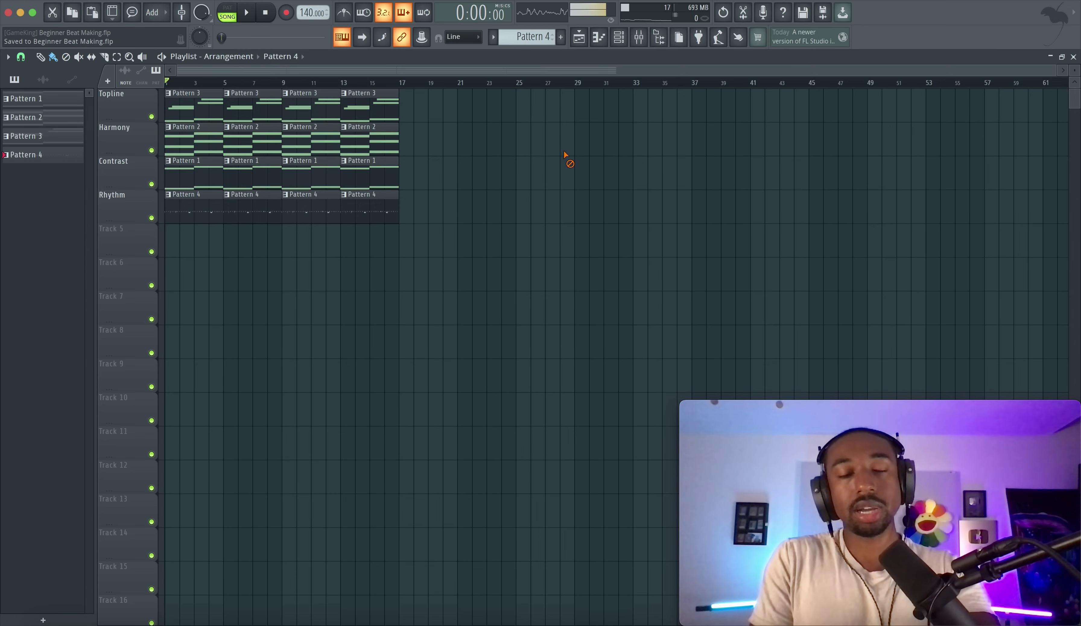